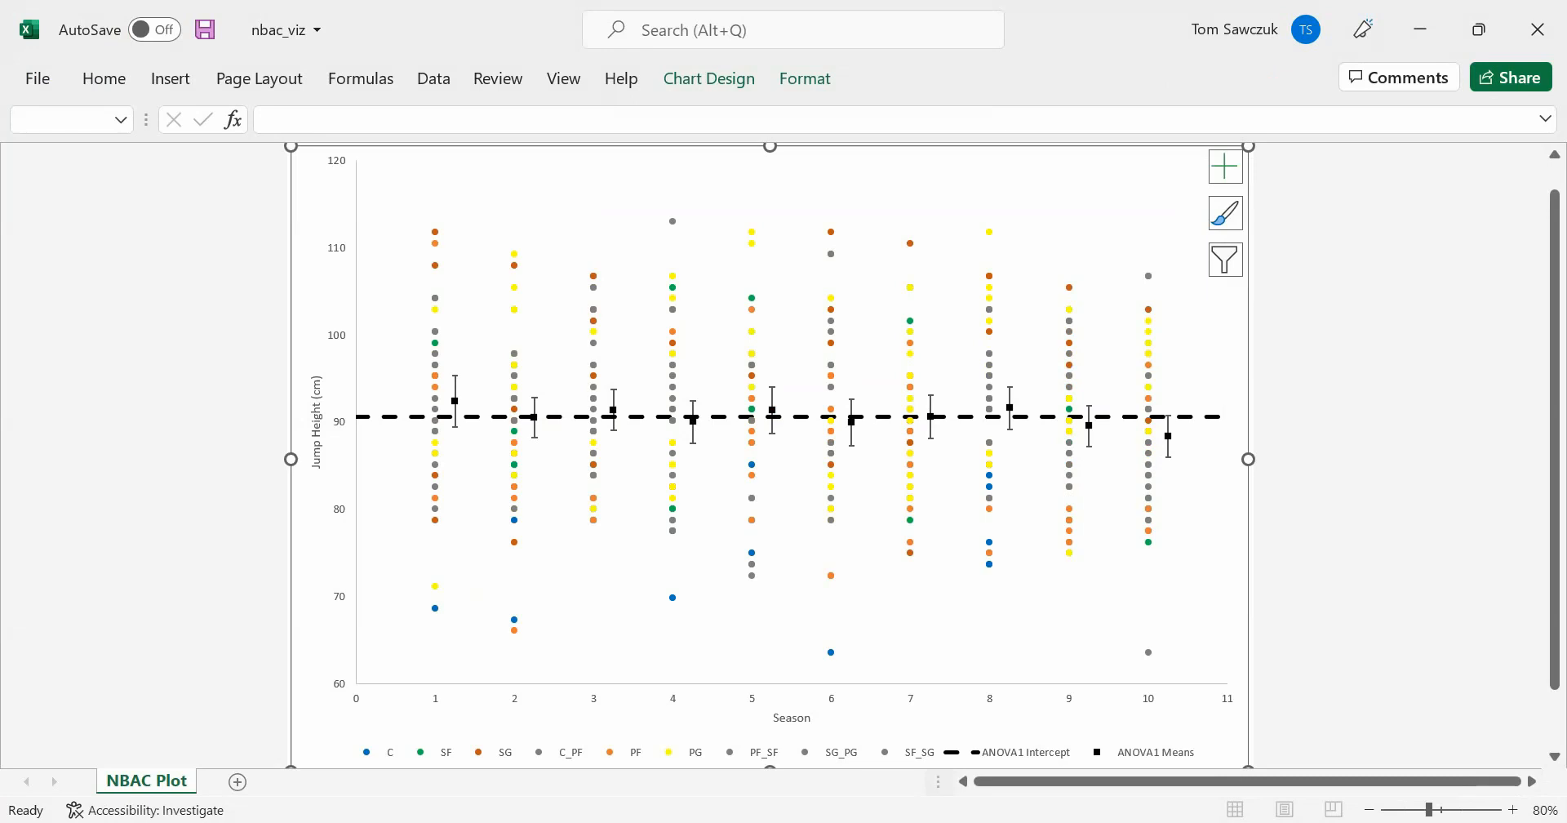
- Deselect the chart, check the one-way ANOVA code in SAS Studio, and return to the Excel plot
click(1384, 472)
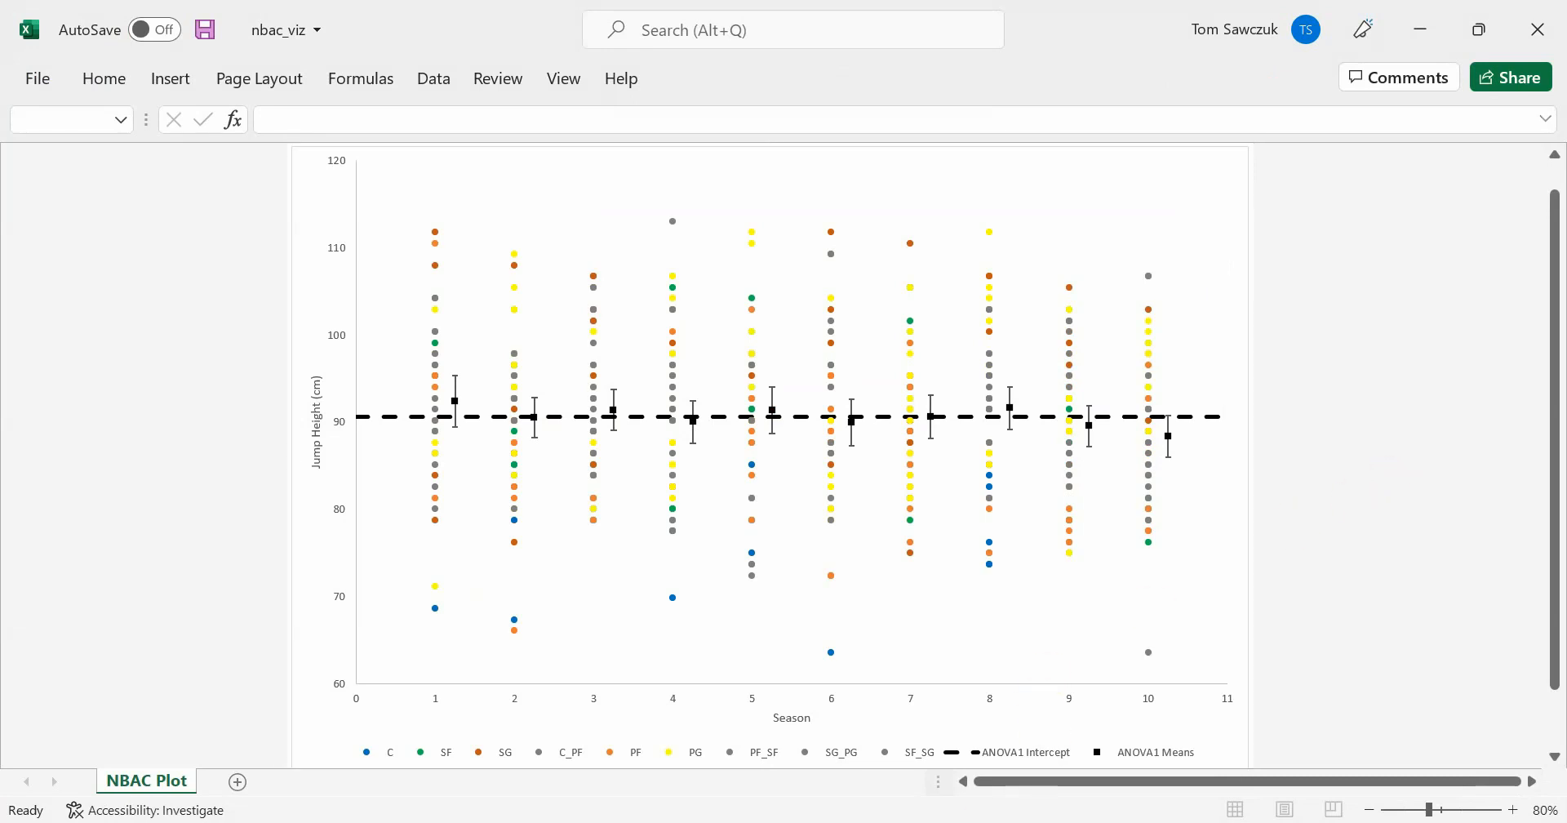
click(889, 801)
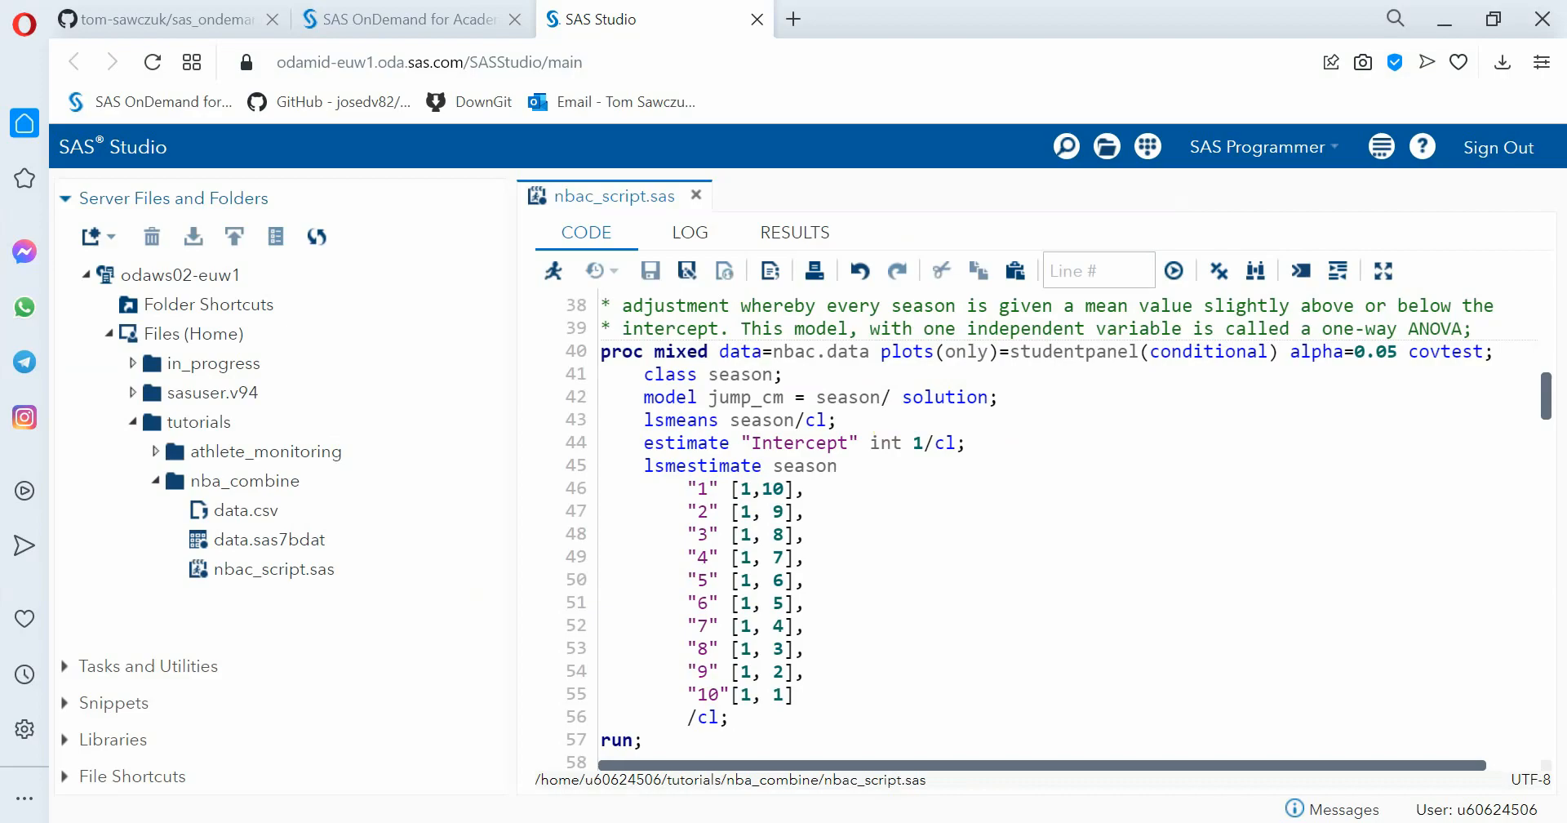
click(931, 808)
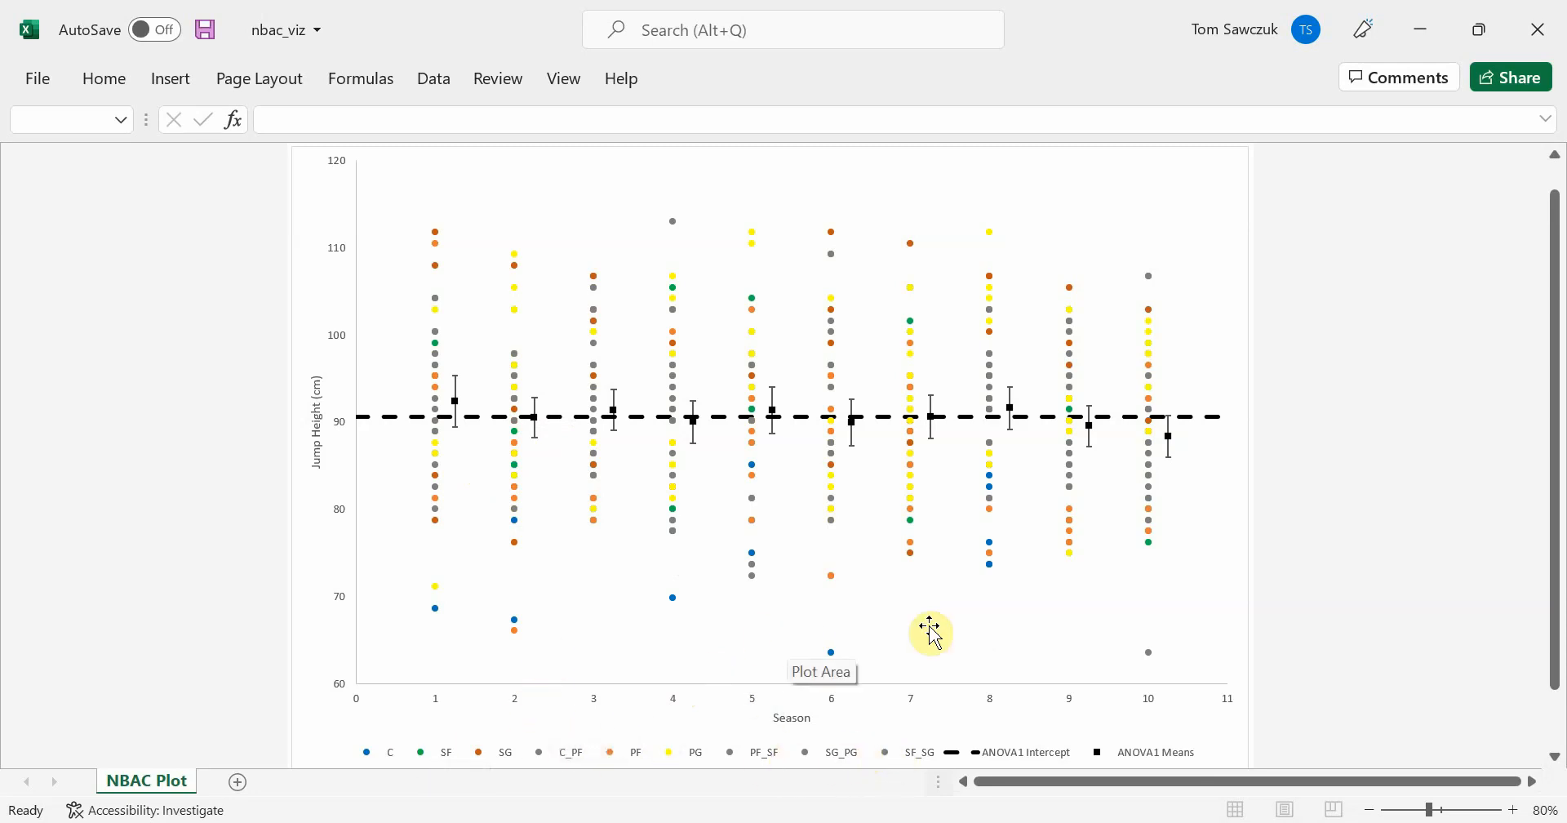
- Hide the SF, SG, C_PF, PF, PG, PF_SF, SG_PG and SF_SG series in the chart's data source, leaving C as the only position
right_click(973, 636)
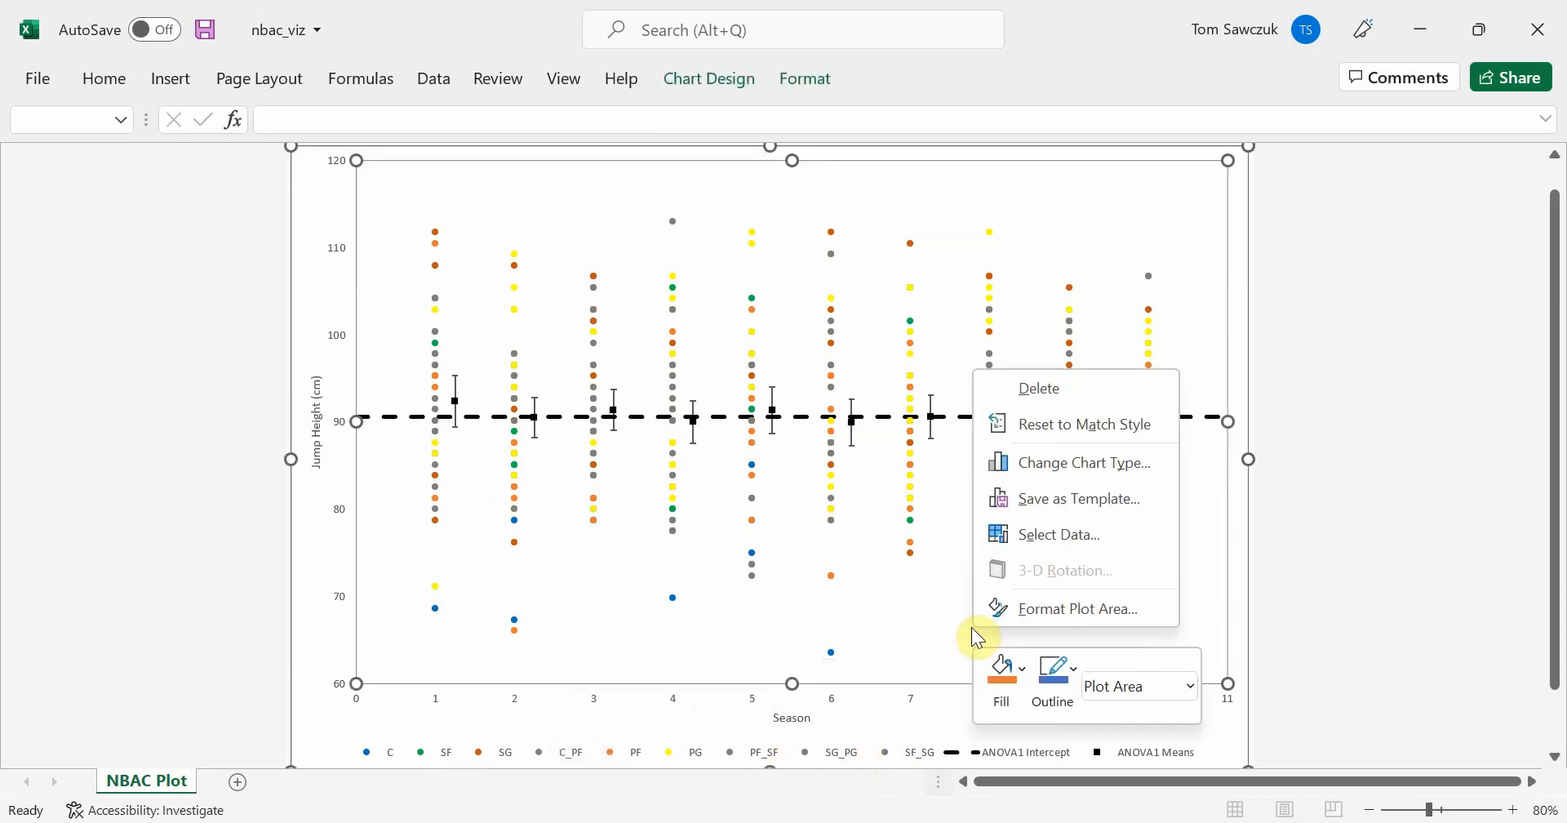
click(1062, 529)
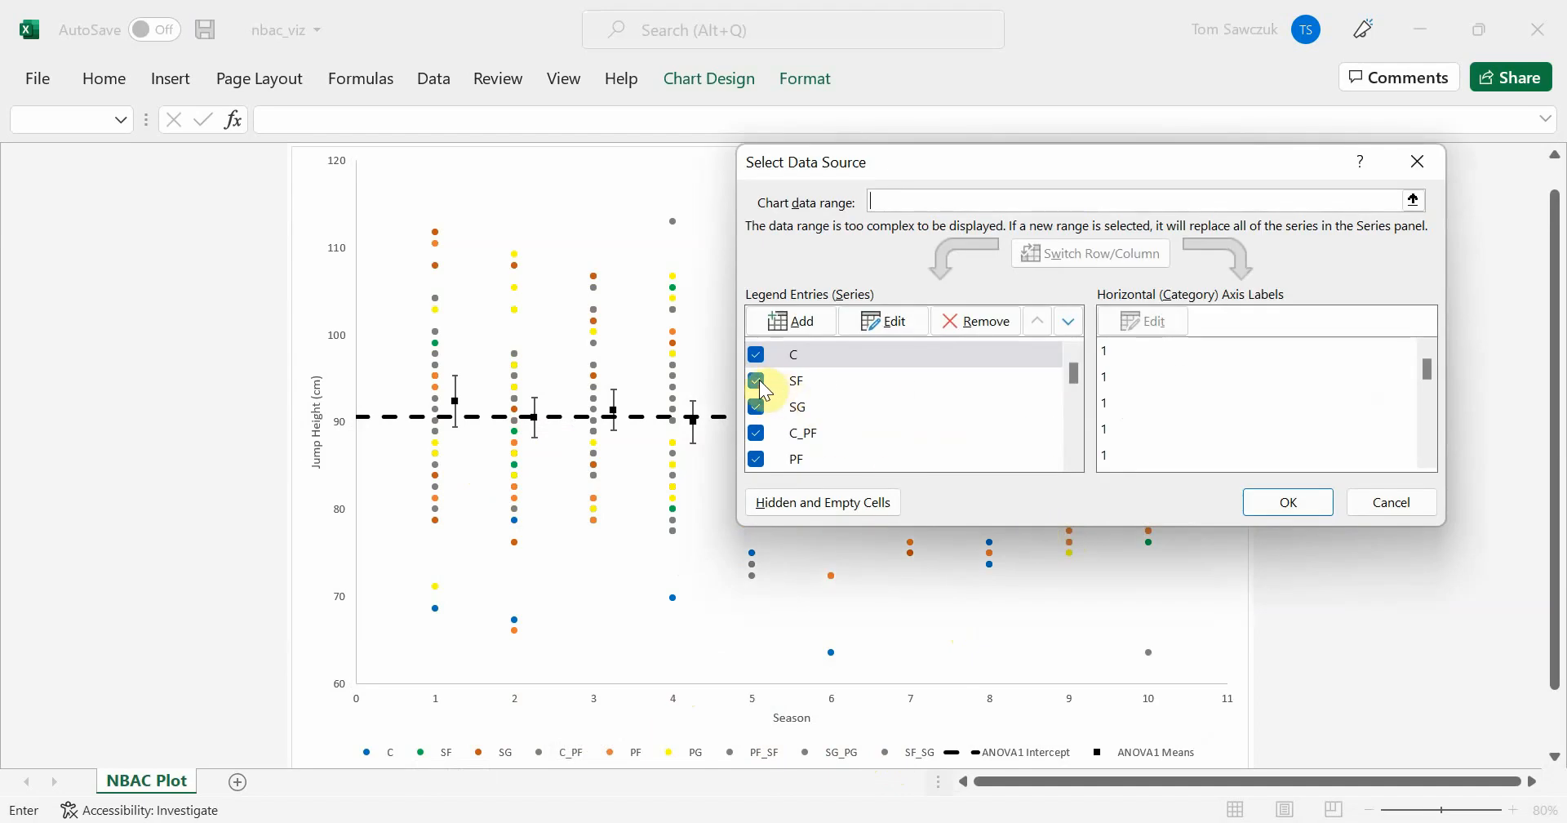
click(758, 380)
click(756, 406)
click(753, 434)
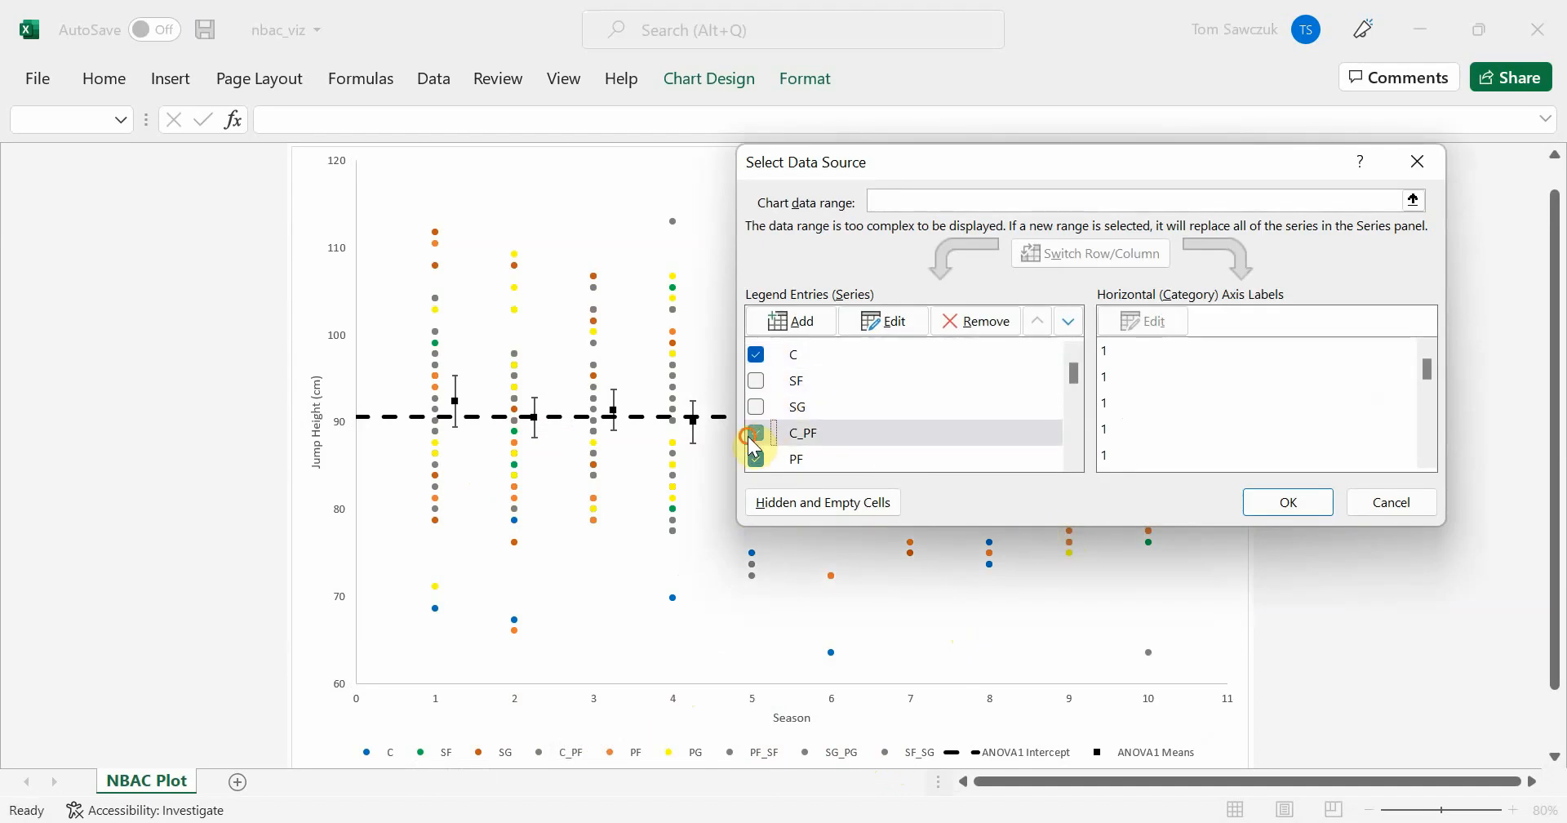
click(756, 459)
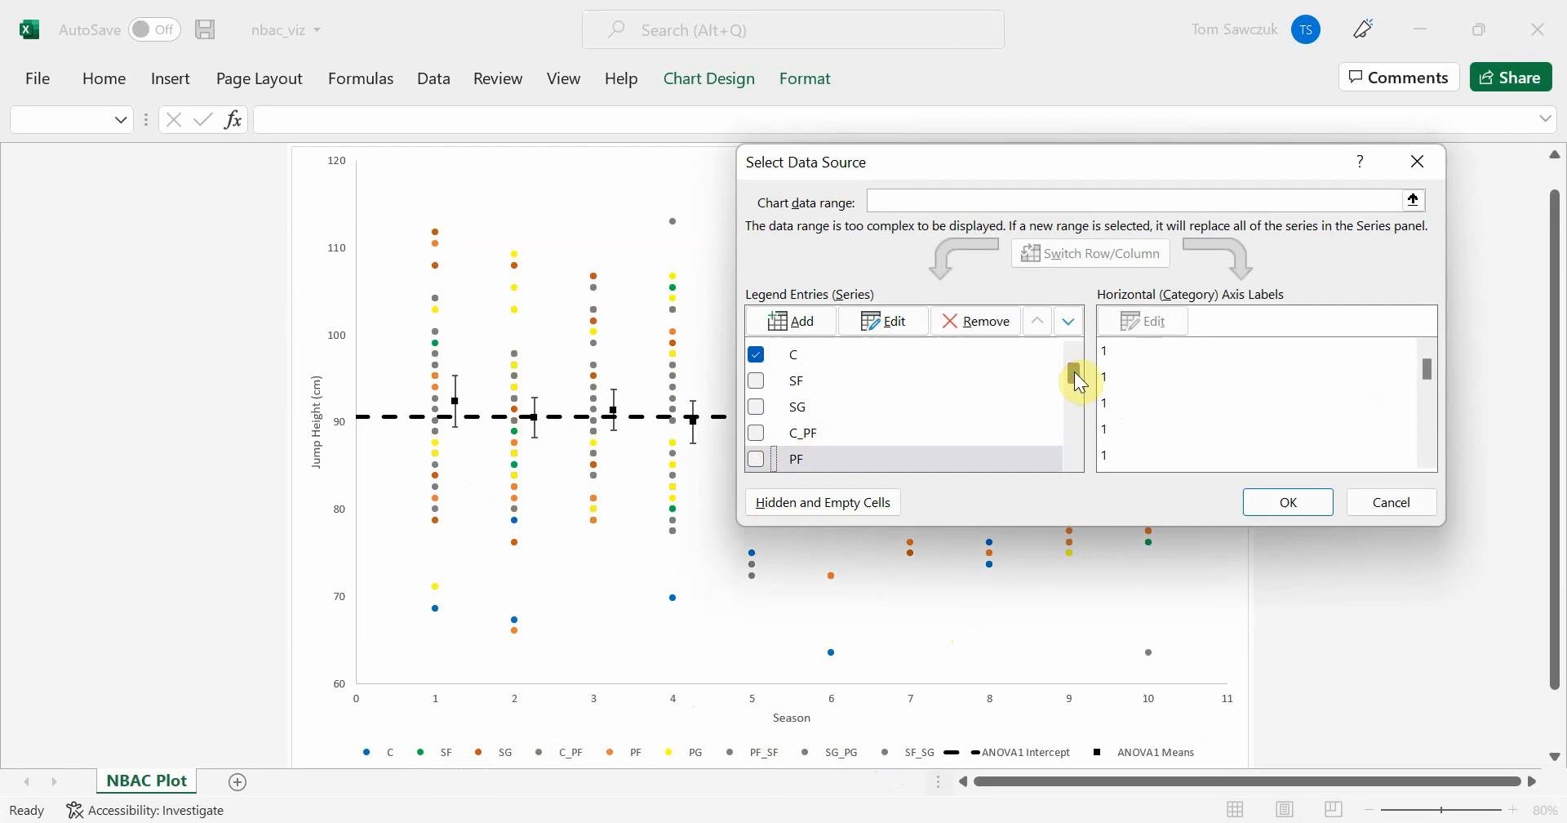
scroll(1077, 384, down, 4)
scroll(1075, 392, up, 2)
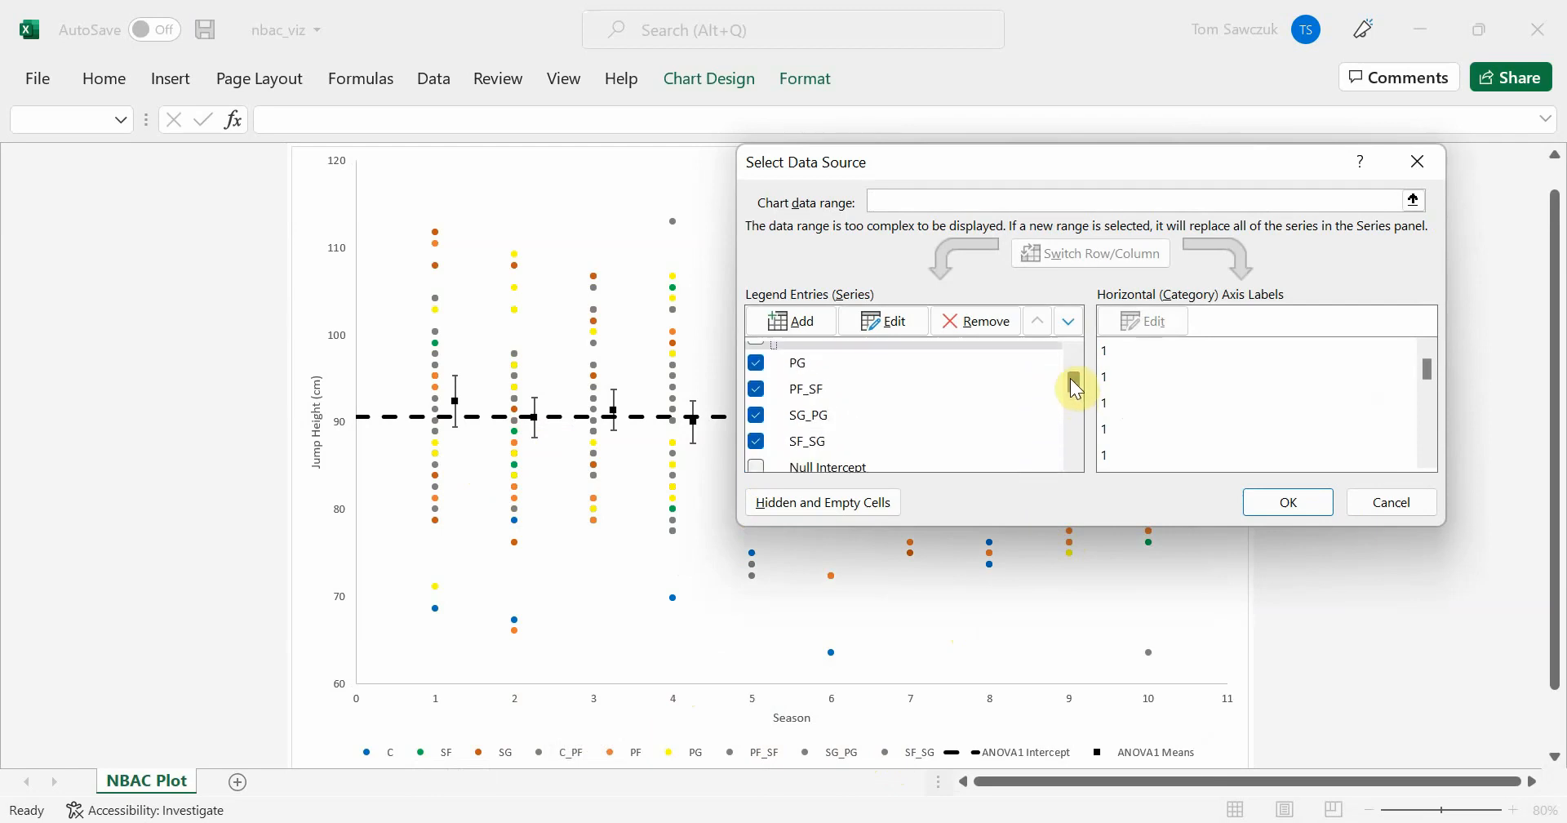
click(752, 355)
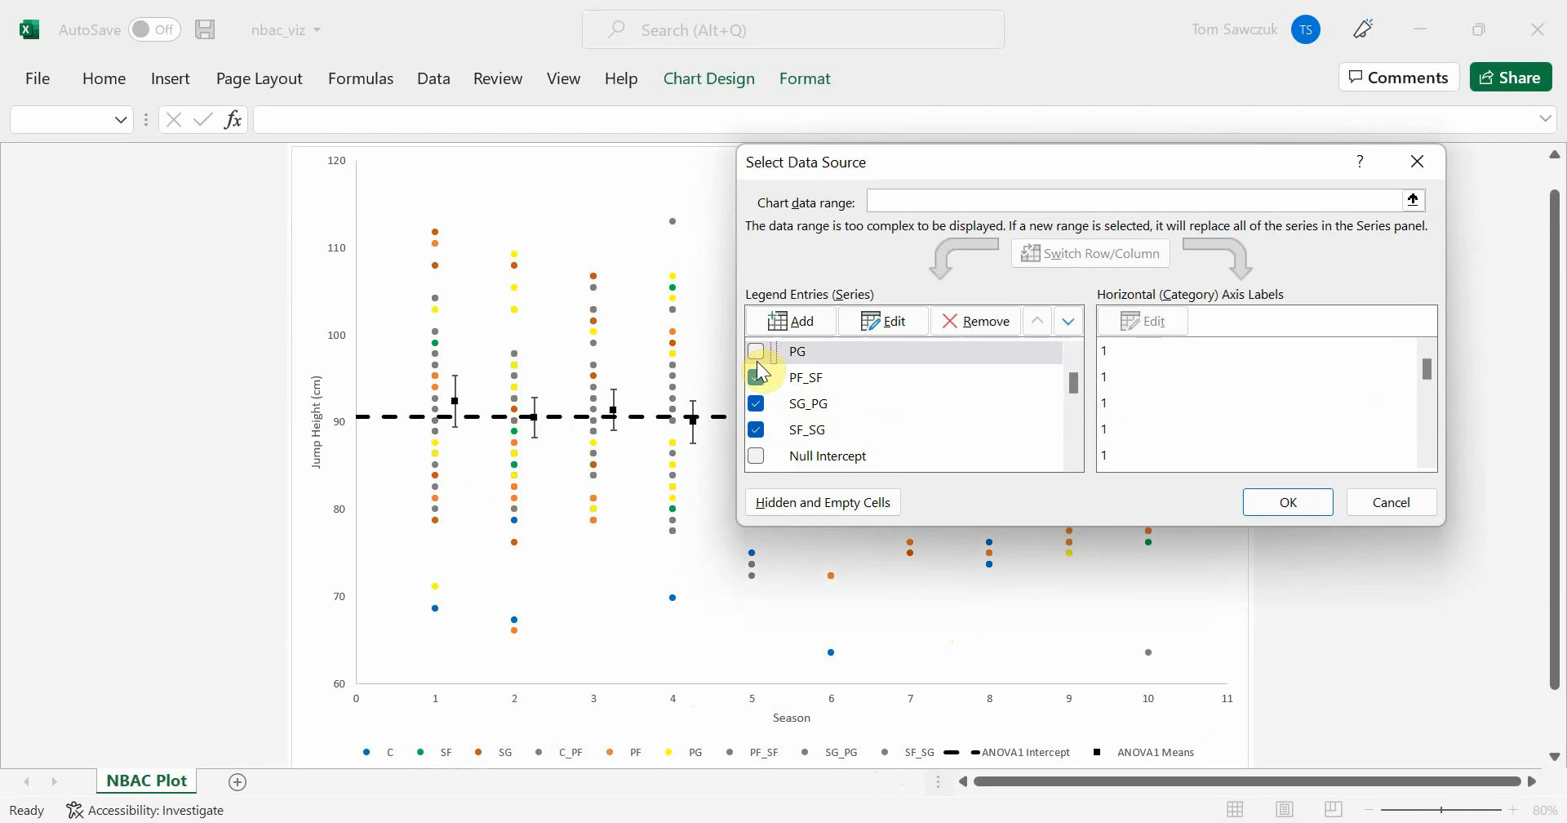
click(756, 377)
click(757, 403)
click(757, 430)
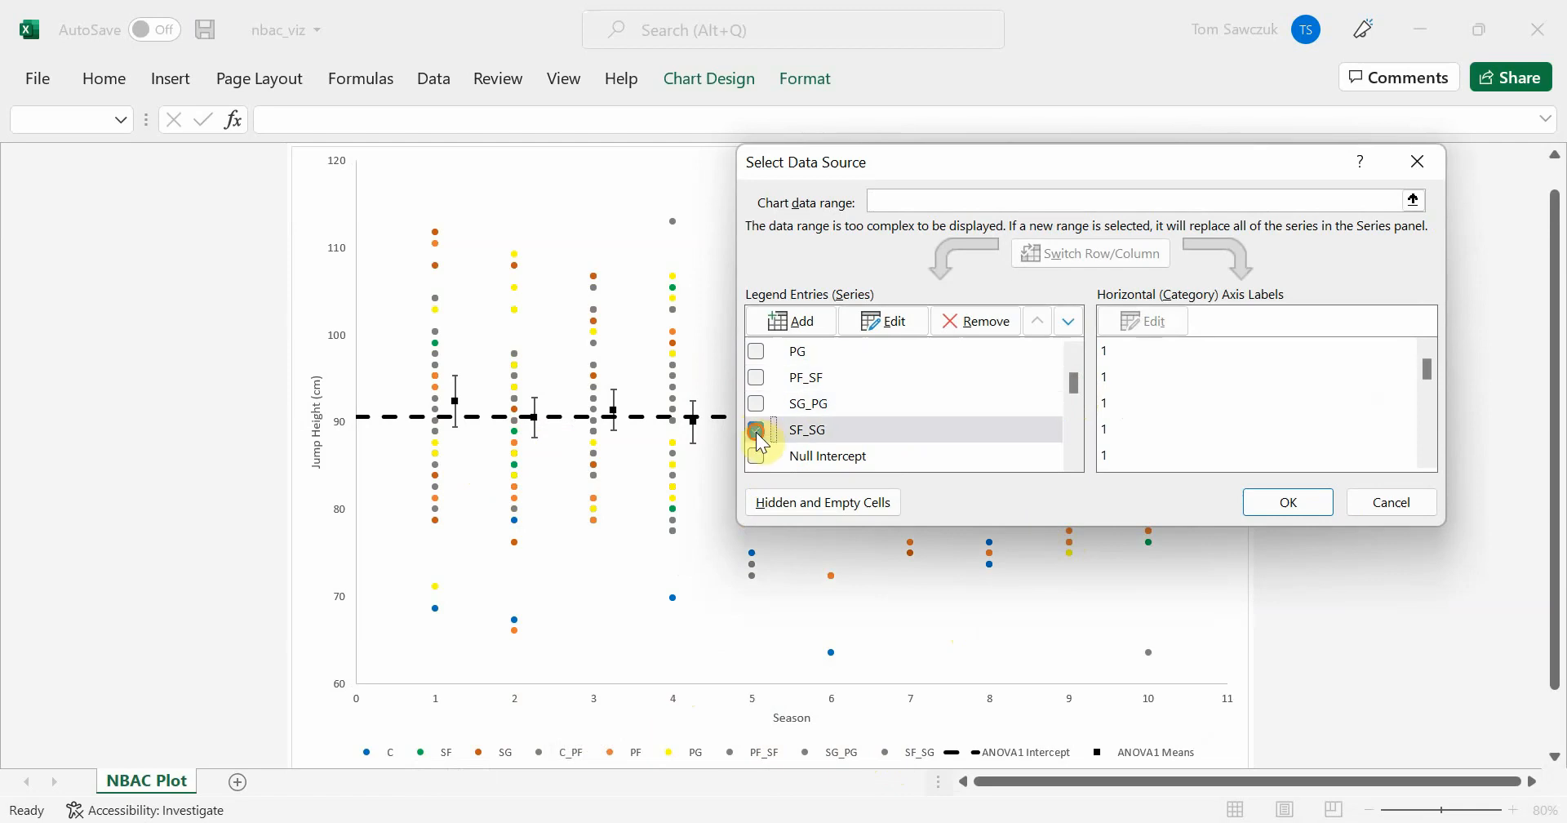
click(1275, 506)
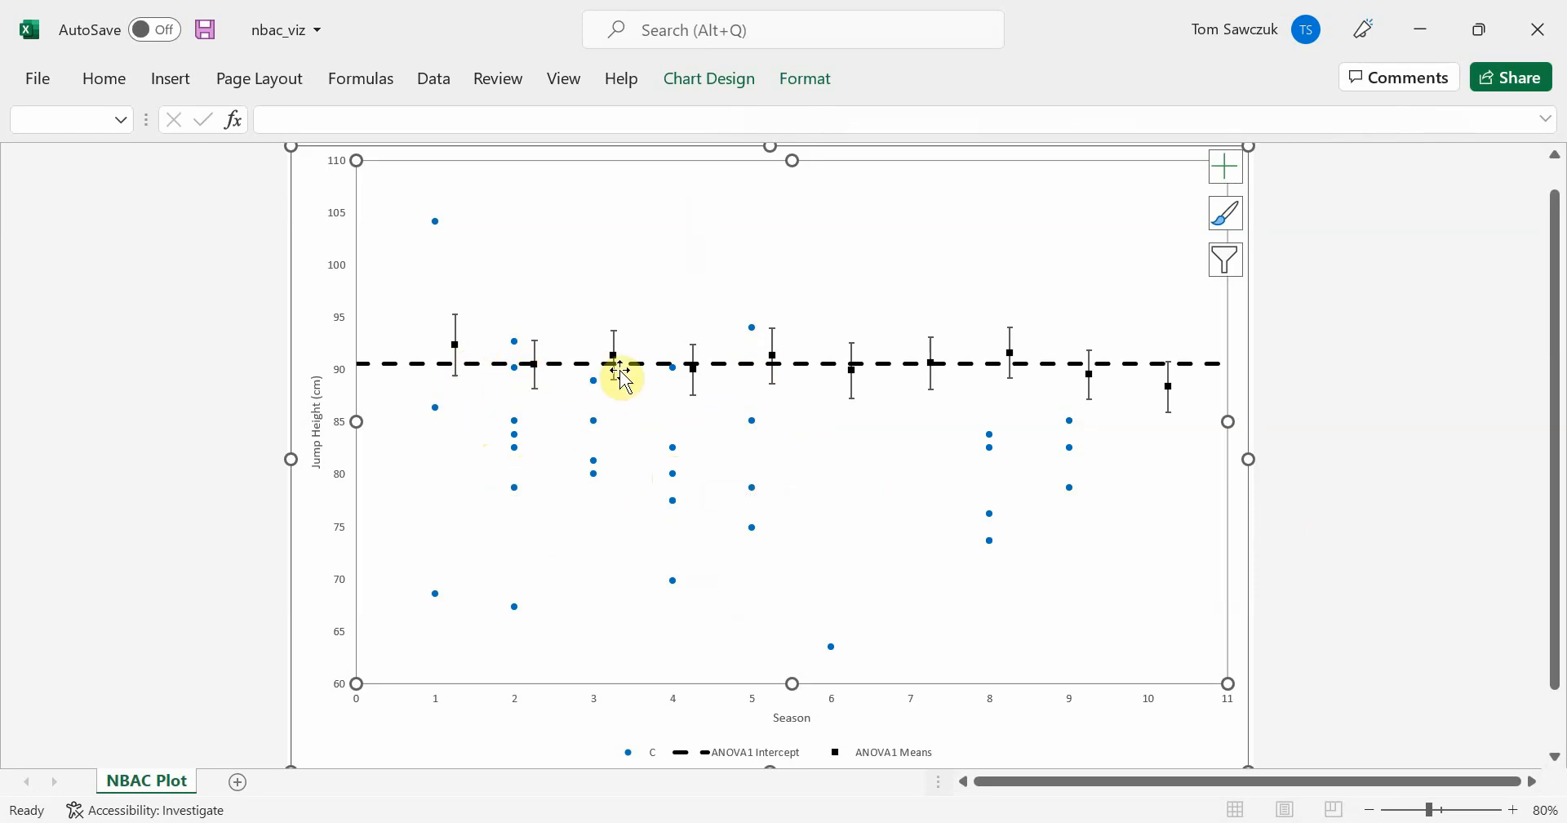
- Replace the C series with the SF series in the jump height chart
right_click(822, 563)
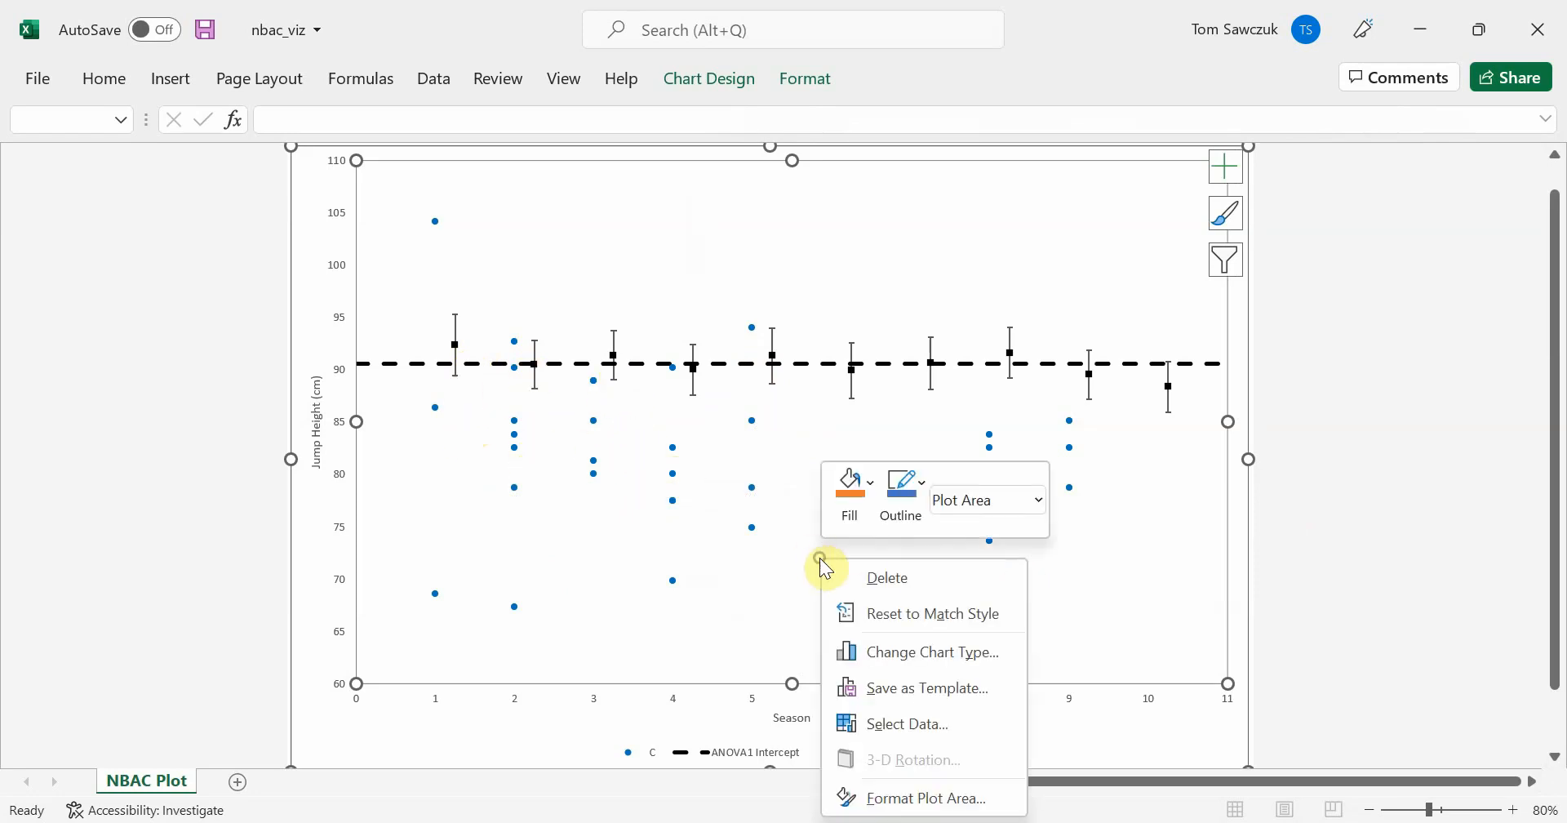
click(912, 723)
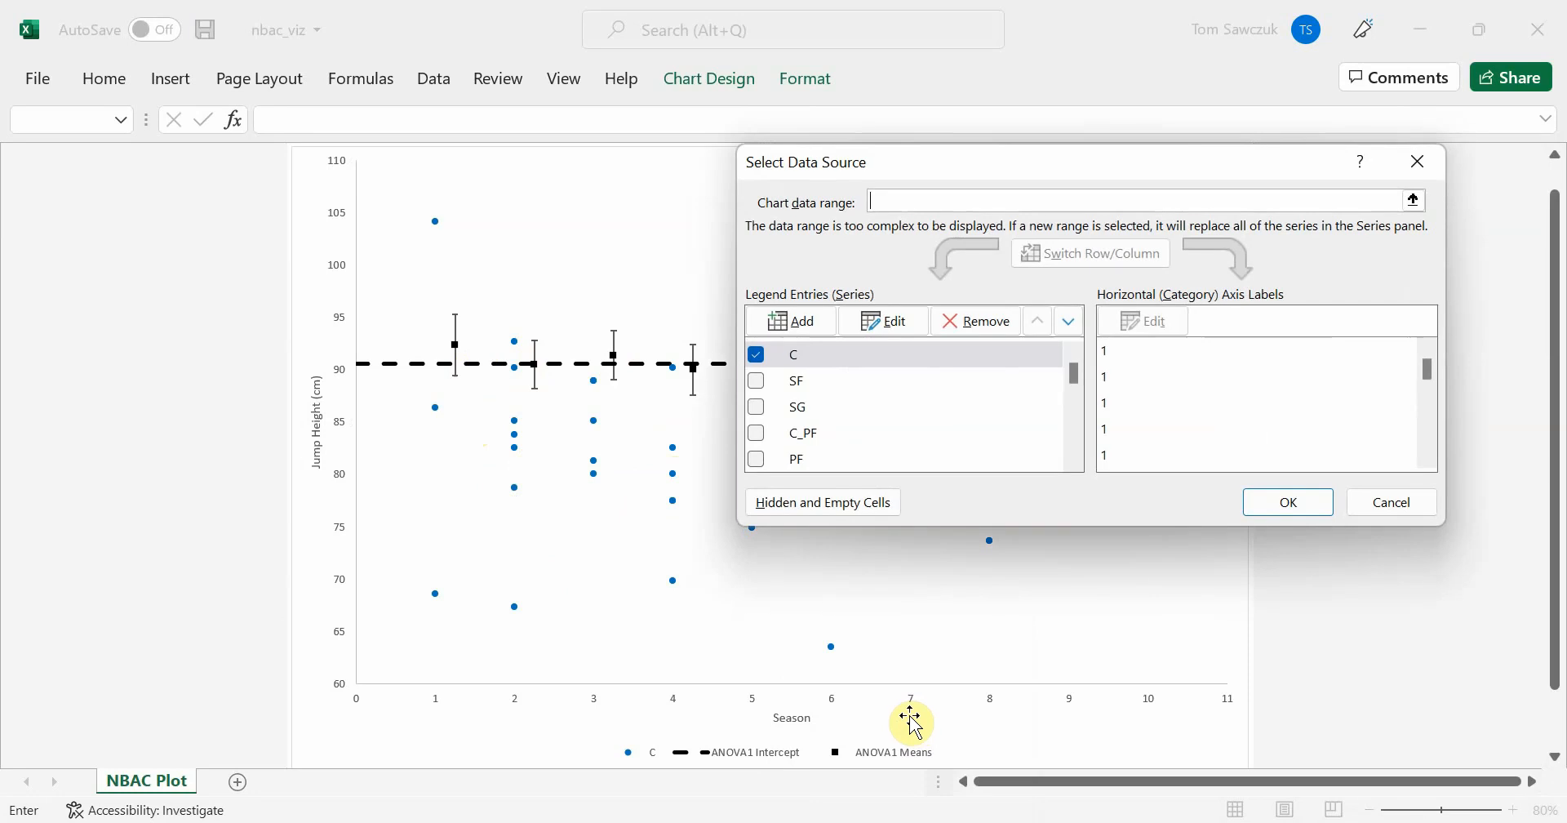
click(757, 380)
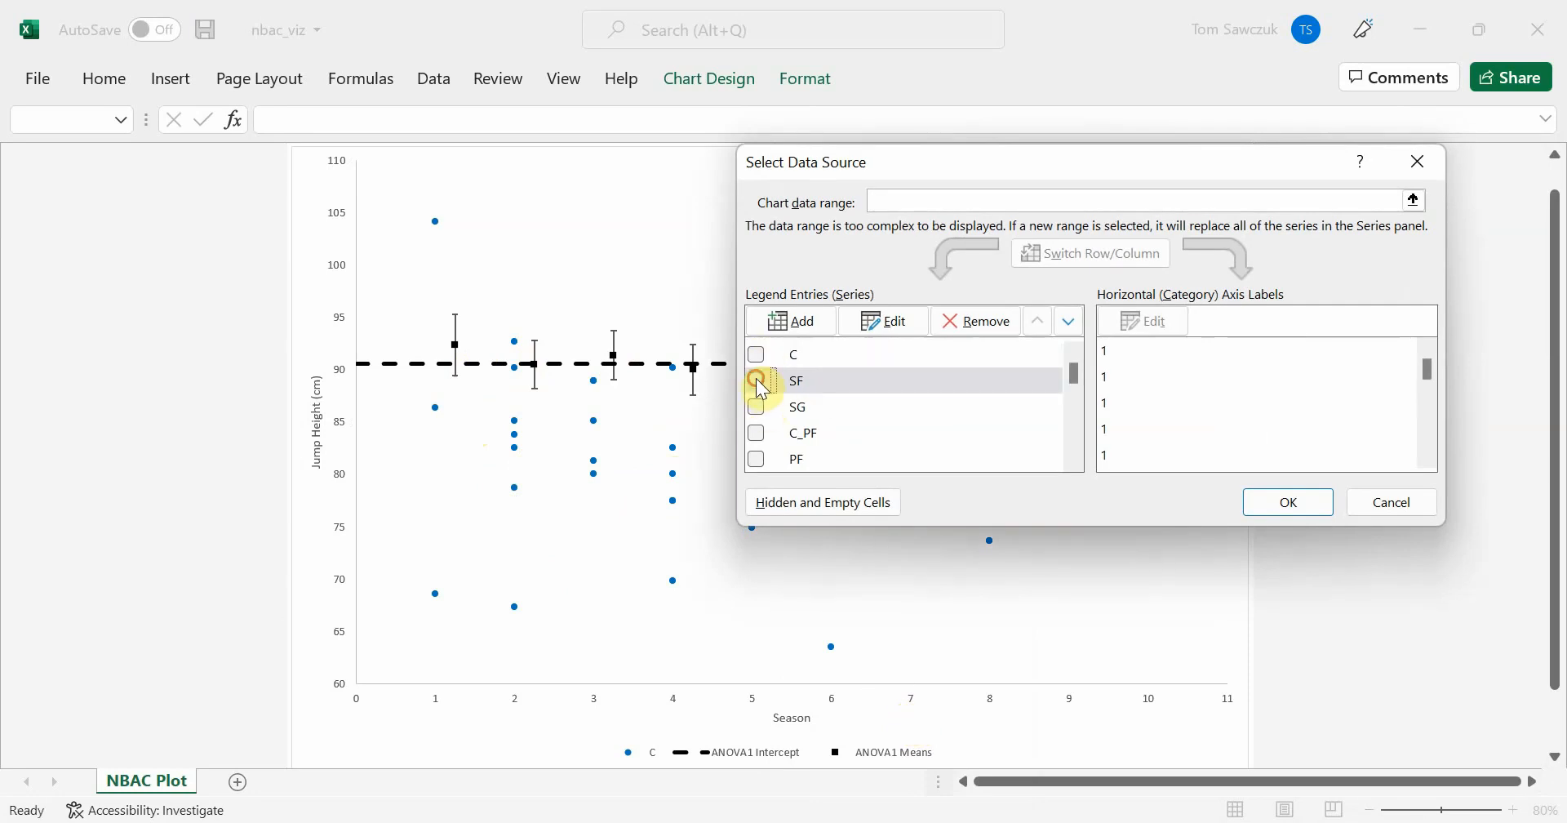
click(1287, 502)
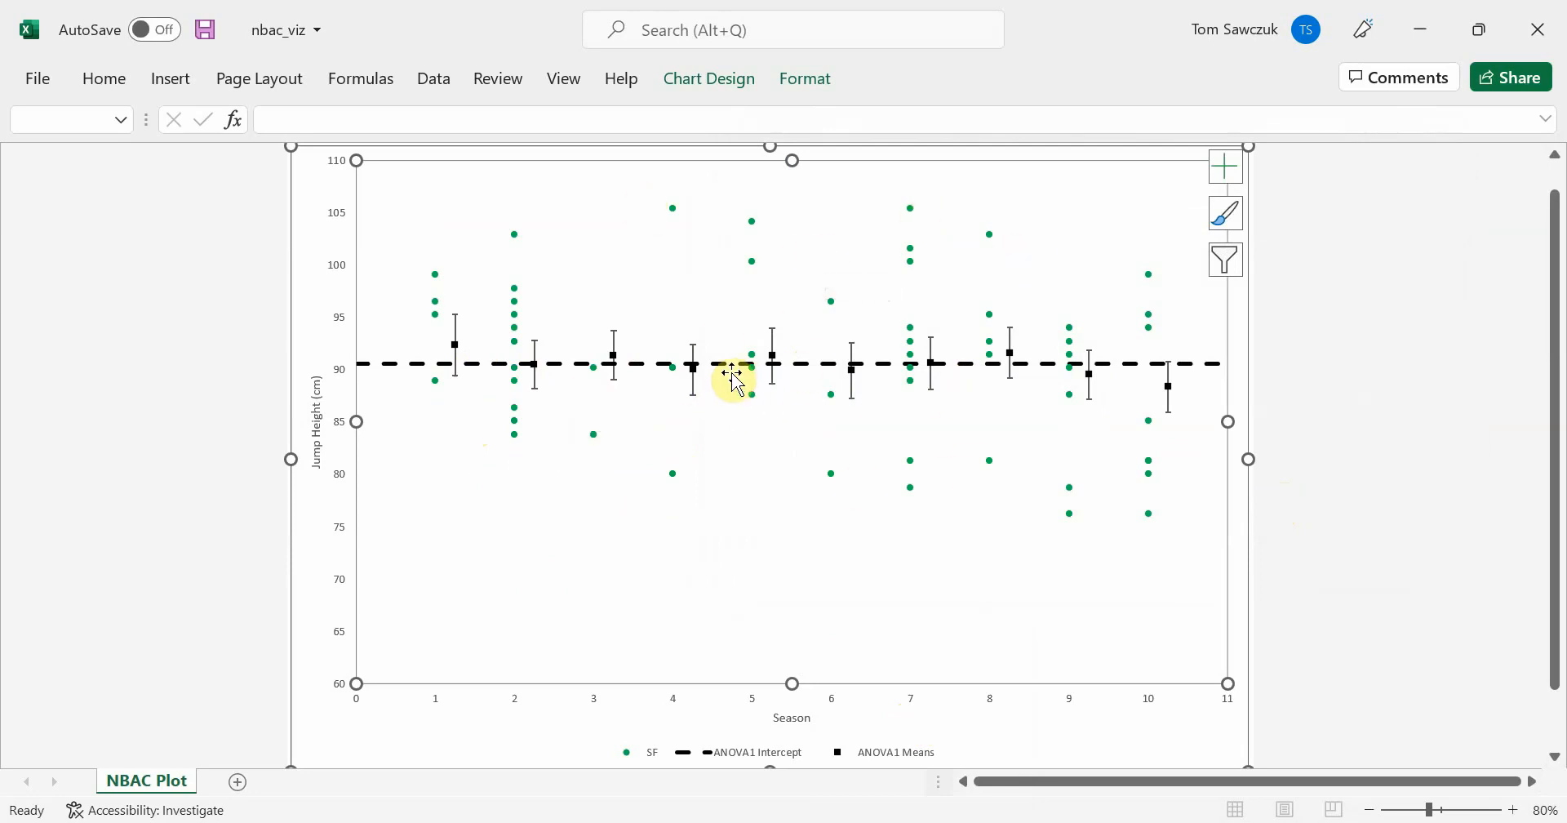
- Hide the SF series and show the SG series in the jump height chart
mouse_move(737, 377)
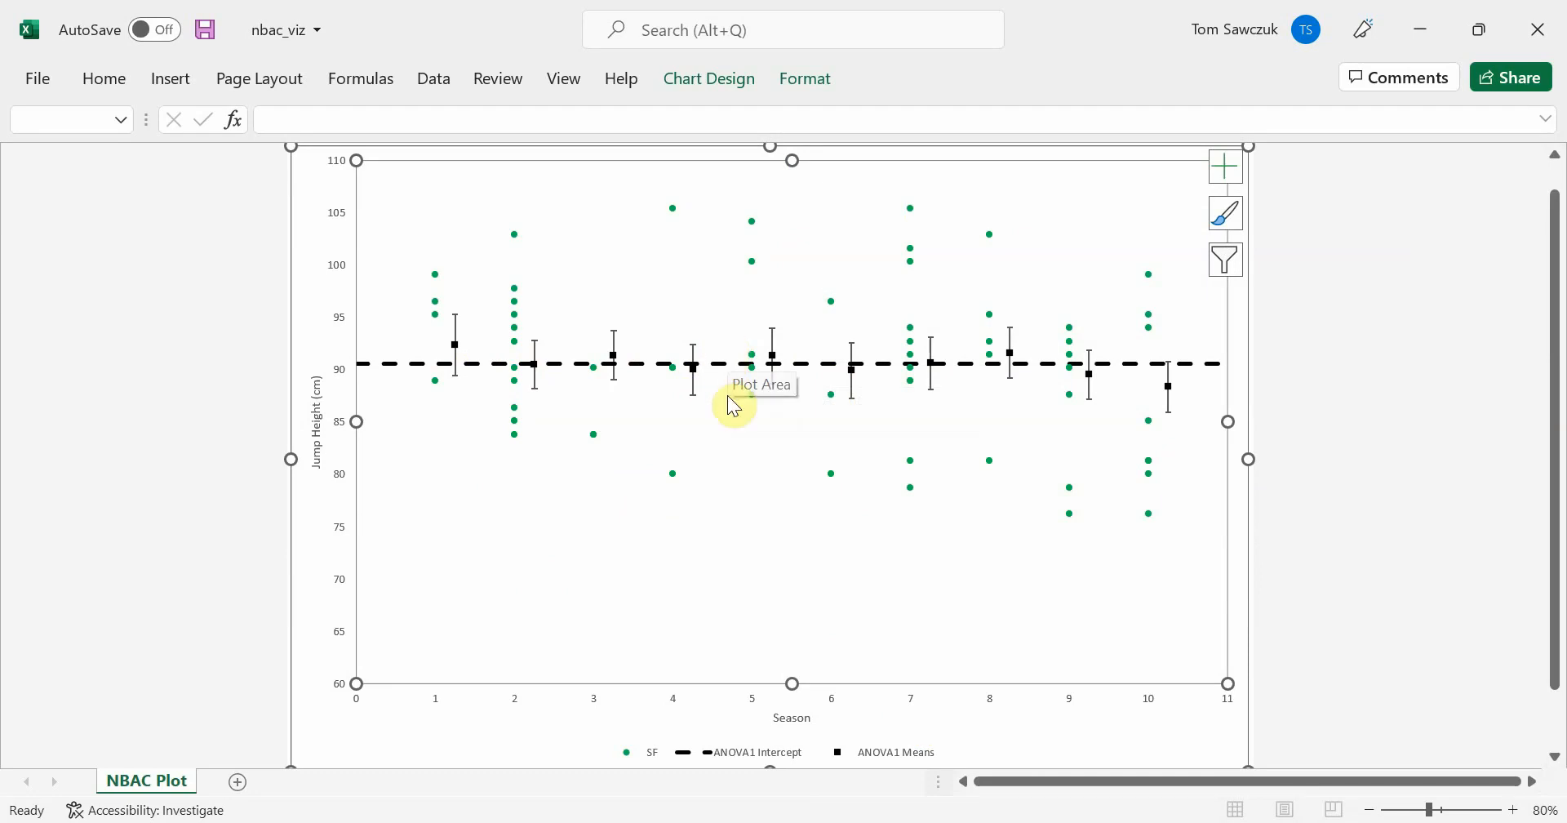
right_click(724, 482)
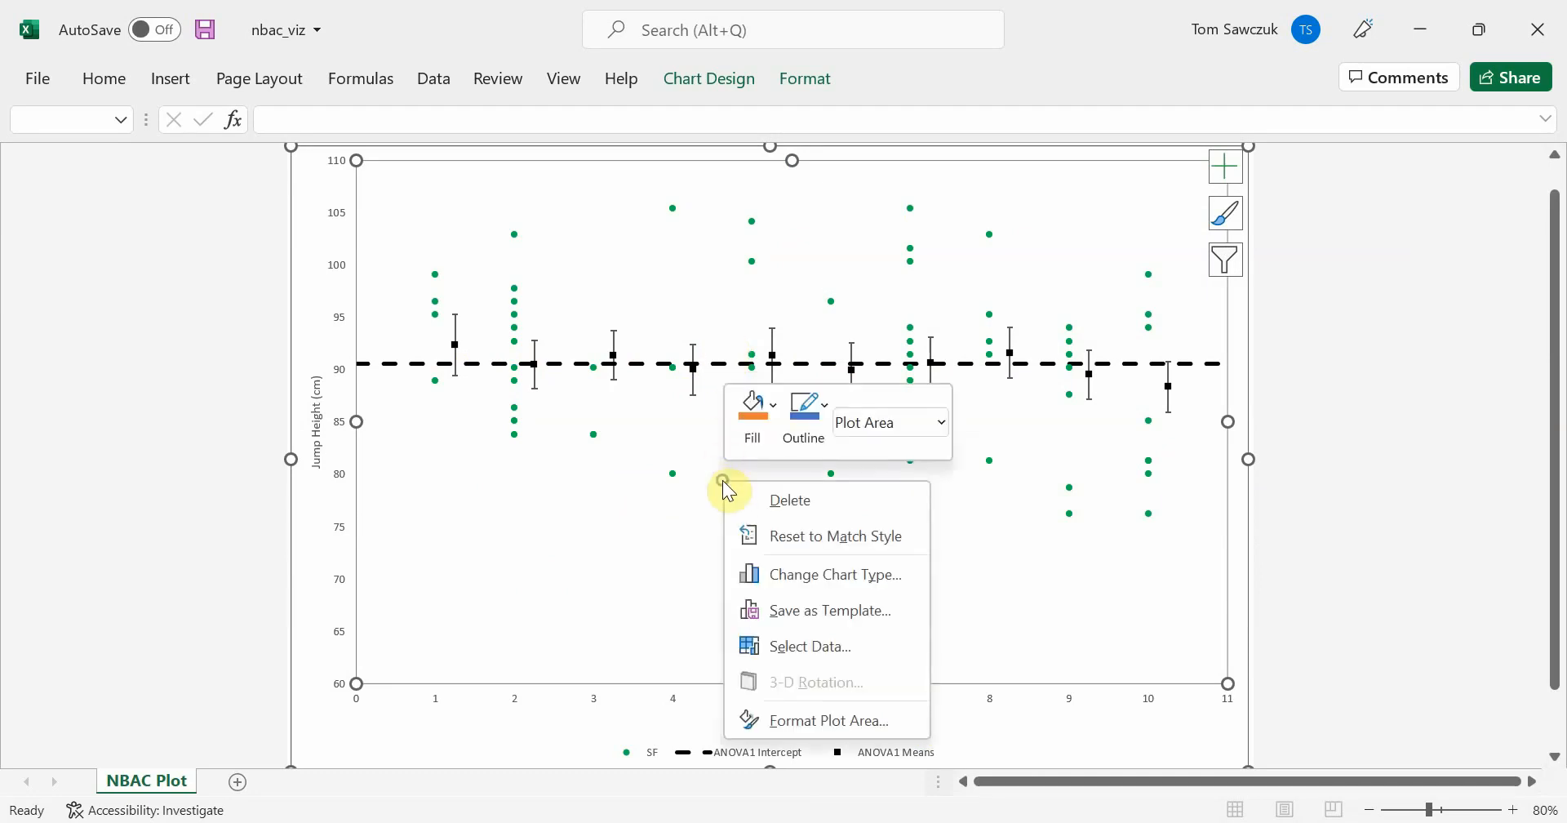
click(801, 645)
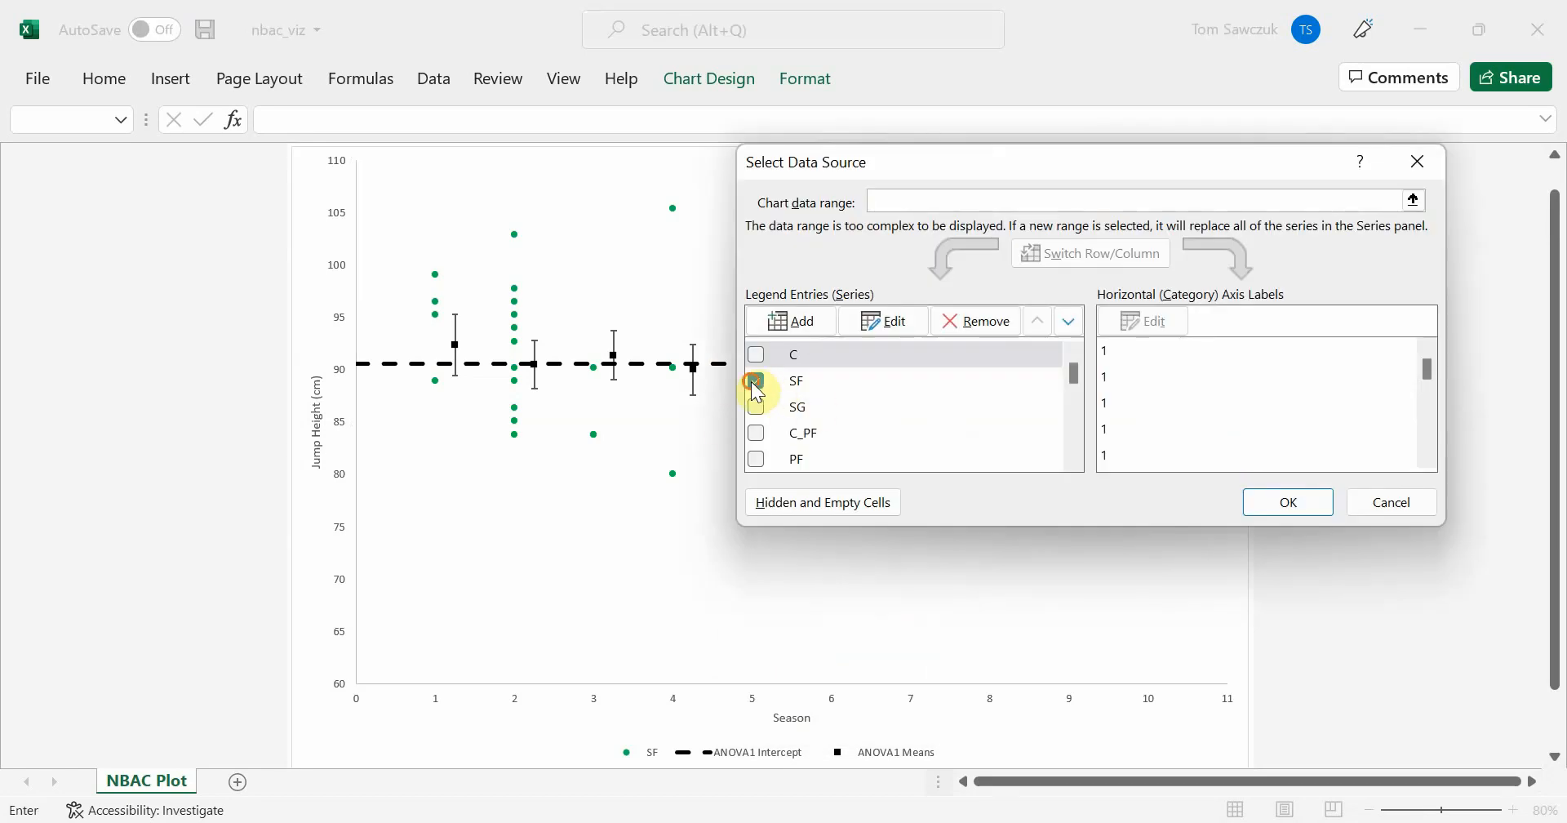
click(756, 382)
click(757, 408)
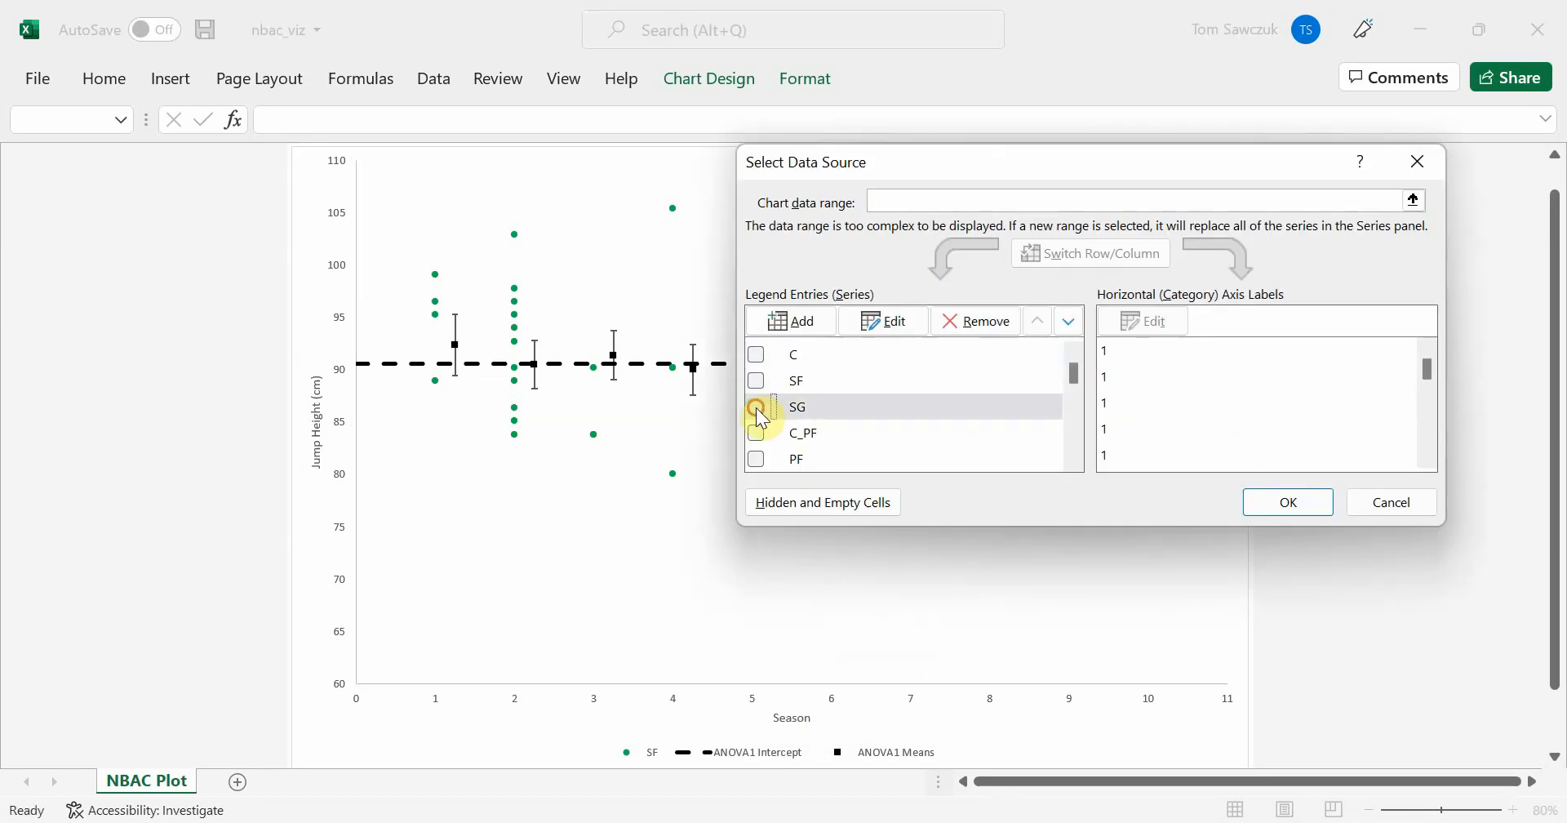
click(1289, 504)
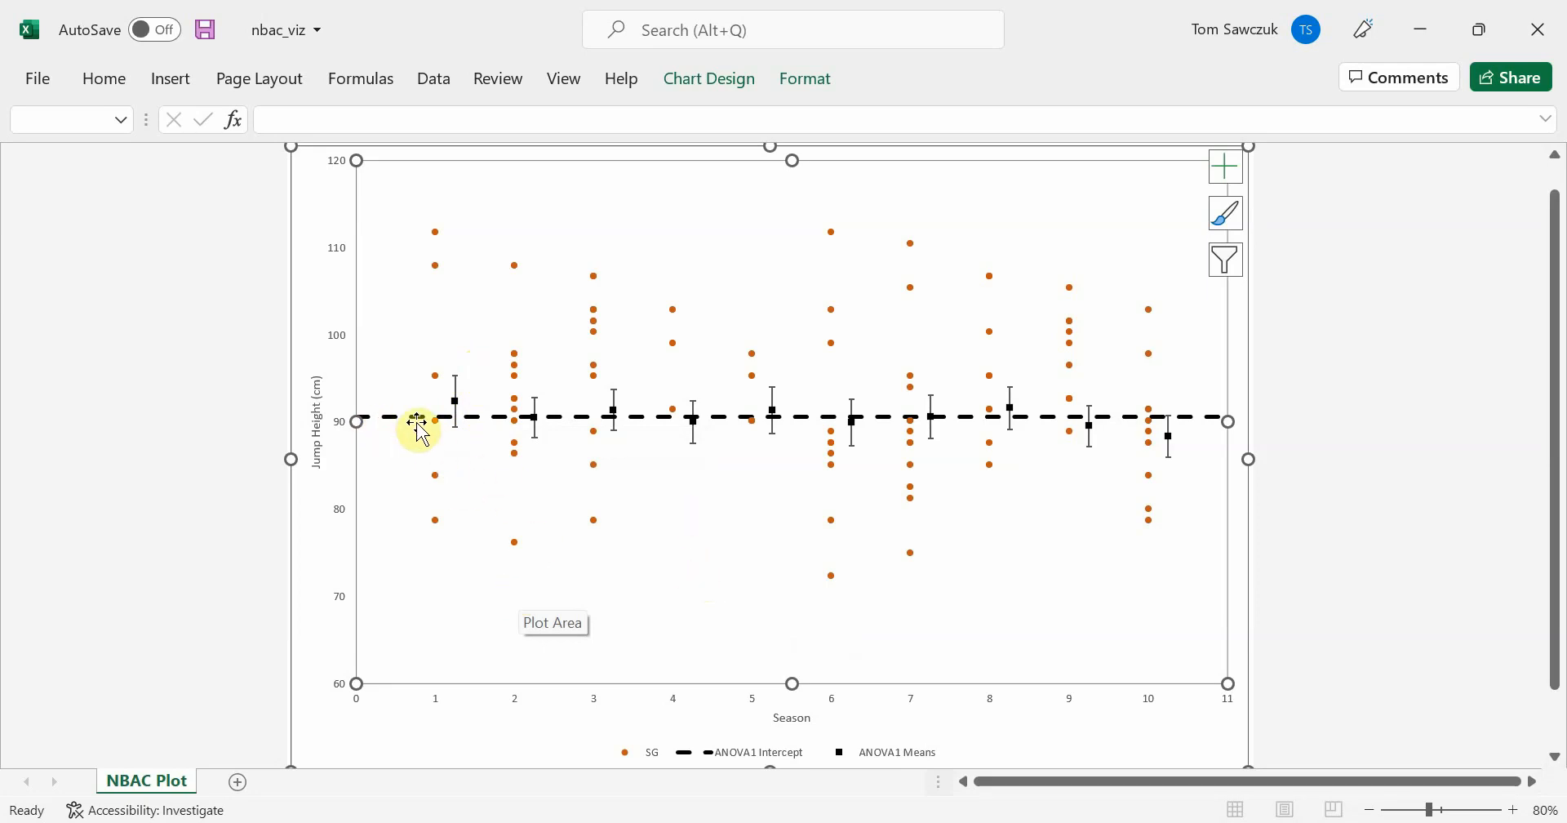
mouse_move(406, 428)
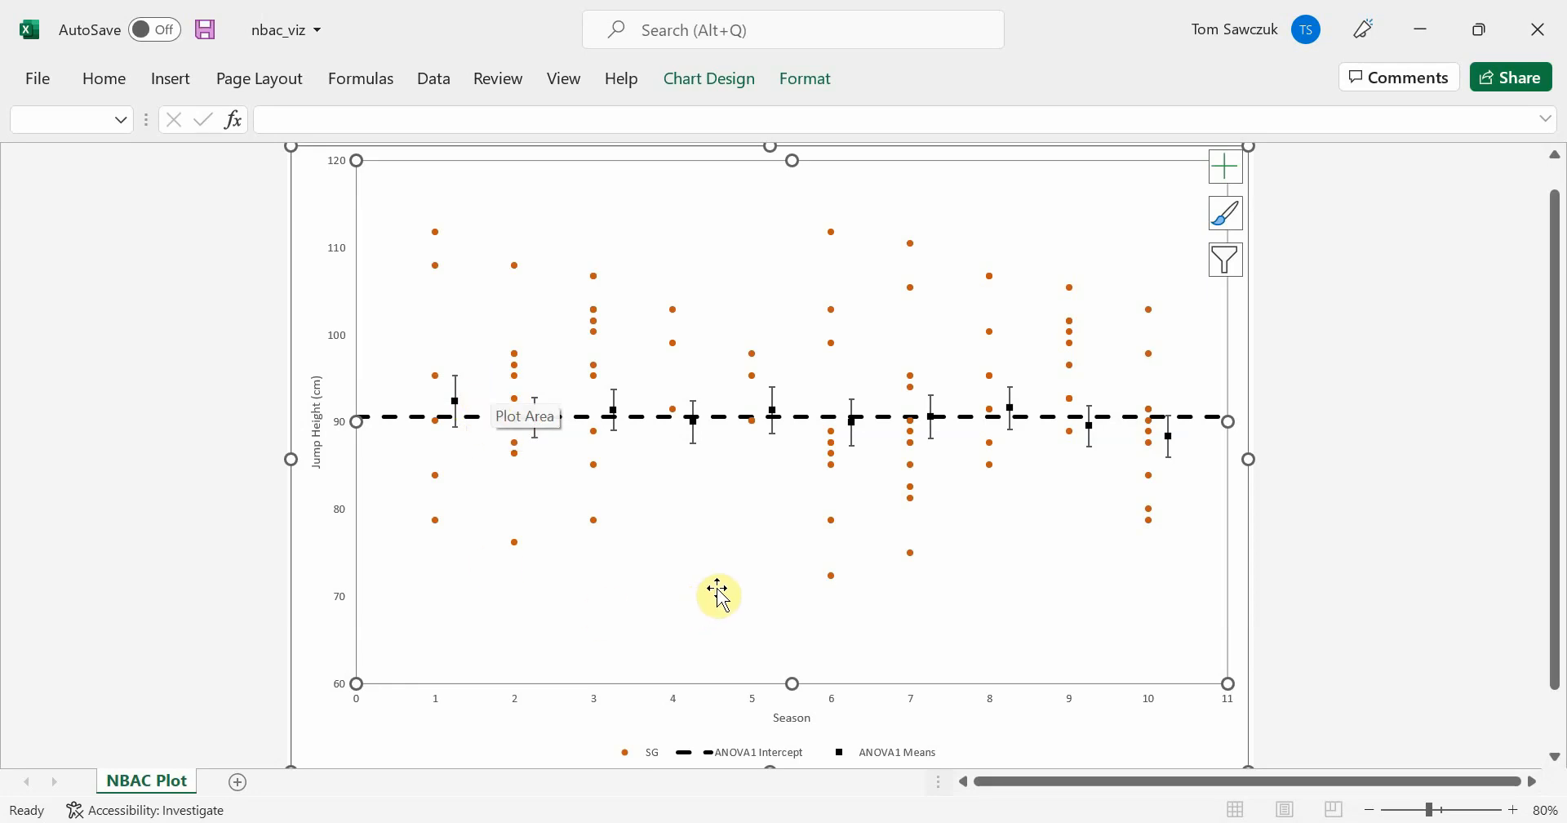
- Switch to SAS Studio and examine the two-way ANOVA code with its C, SF and SG estimate statements in nbac_script.sas
key(alt+Tab)
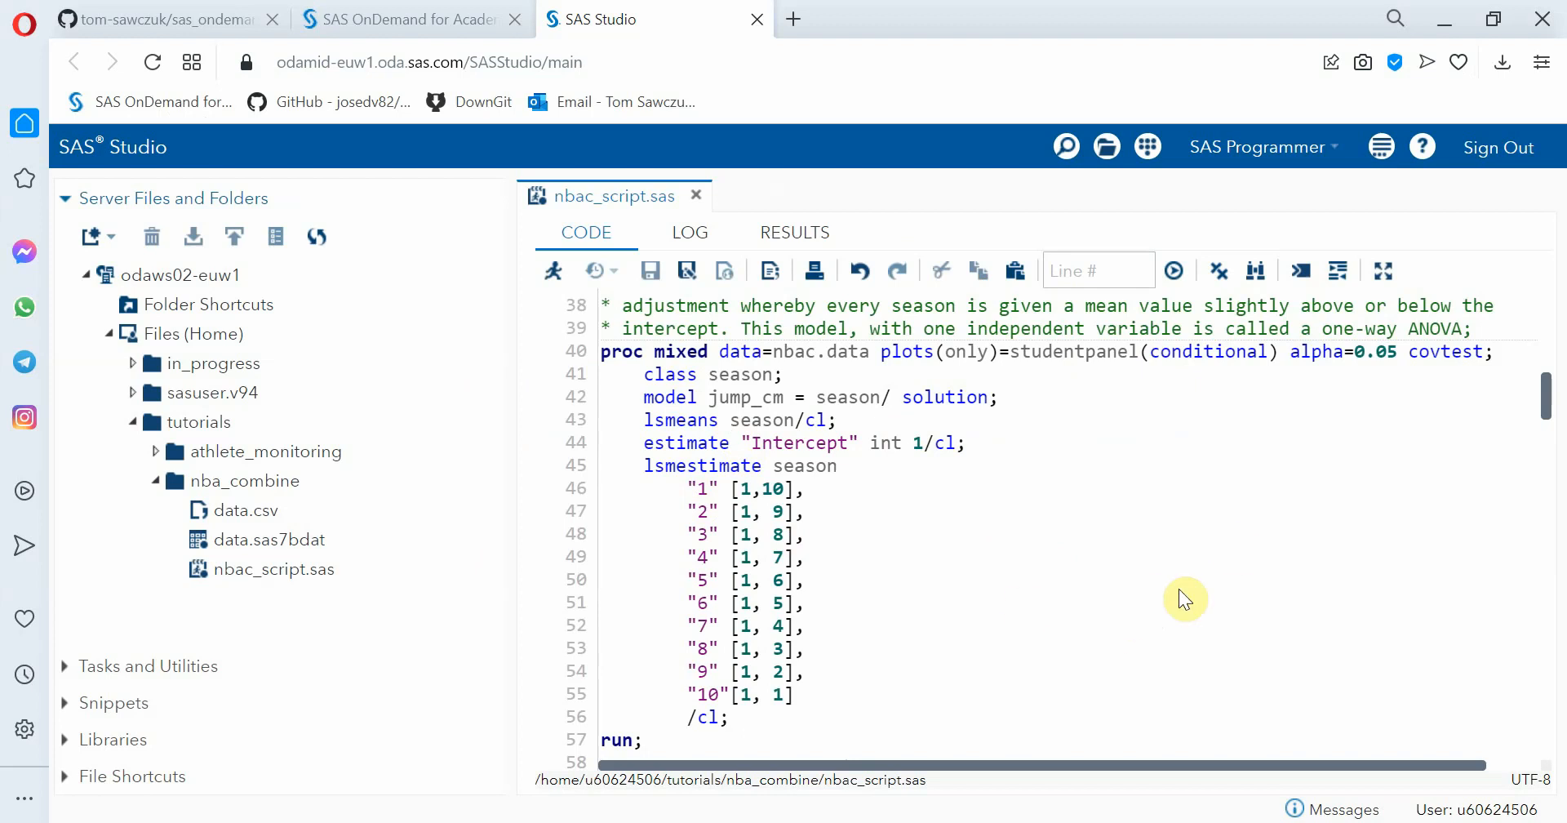
scroll(1025, 608, down, 5)
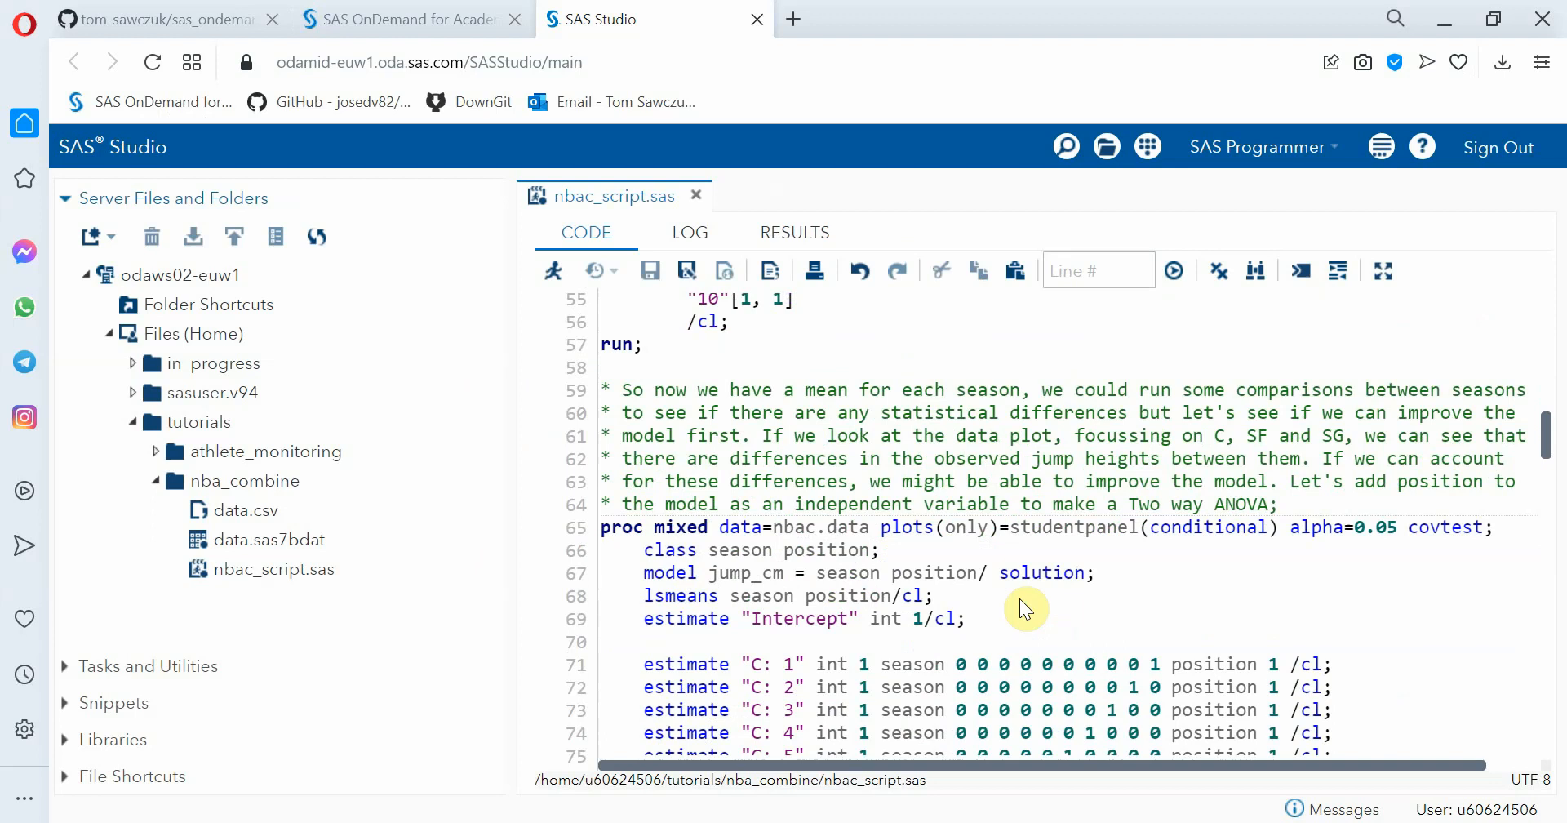
scroll(1022, 604, down, 4)
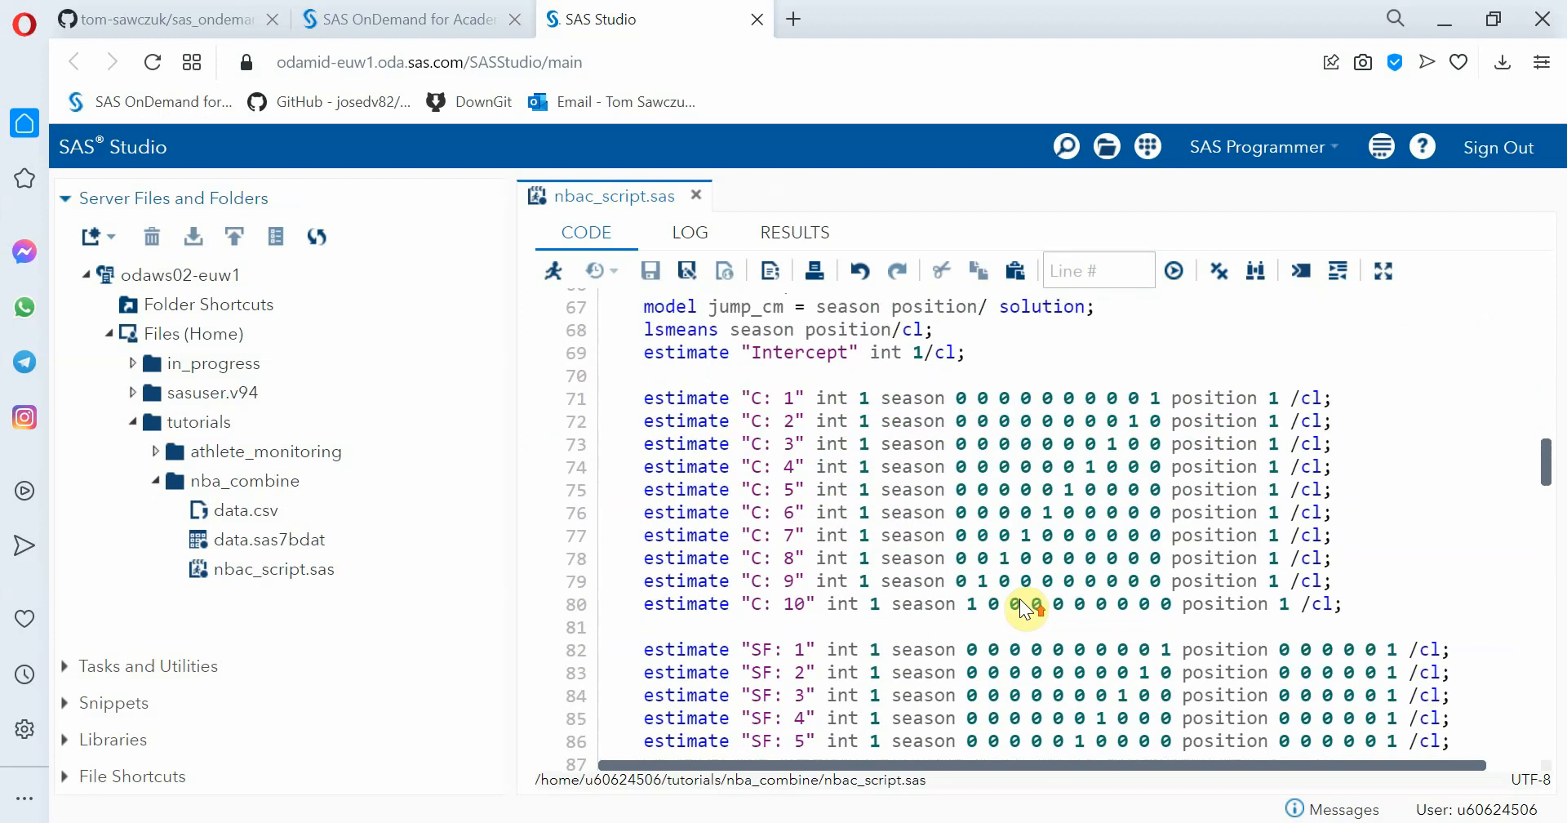
scroll(1021, 604, up, 3)
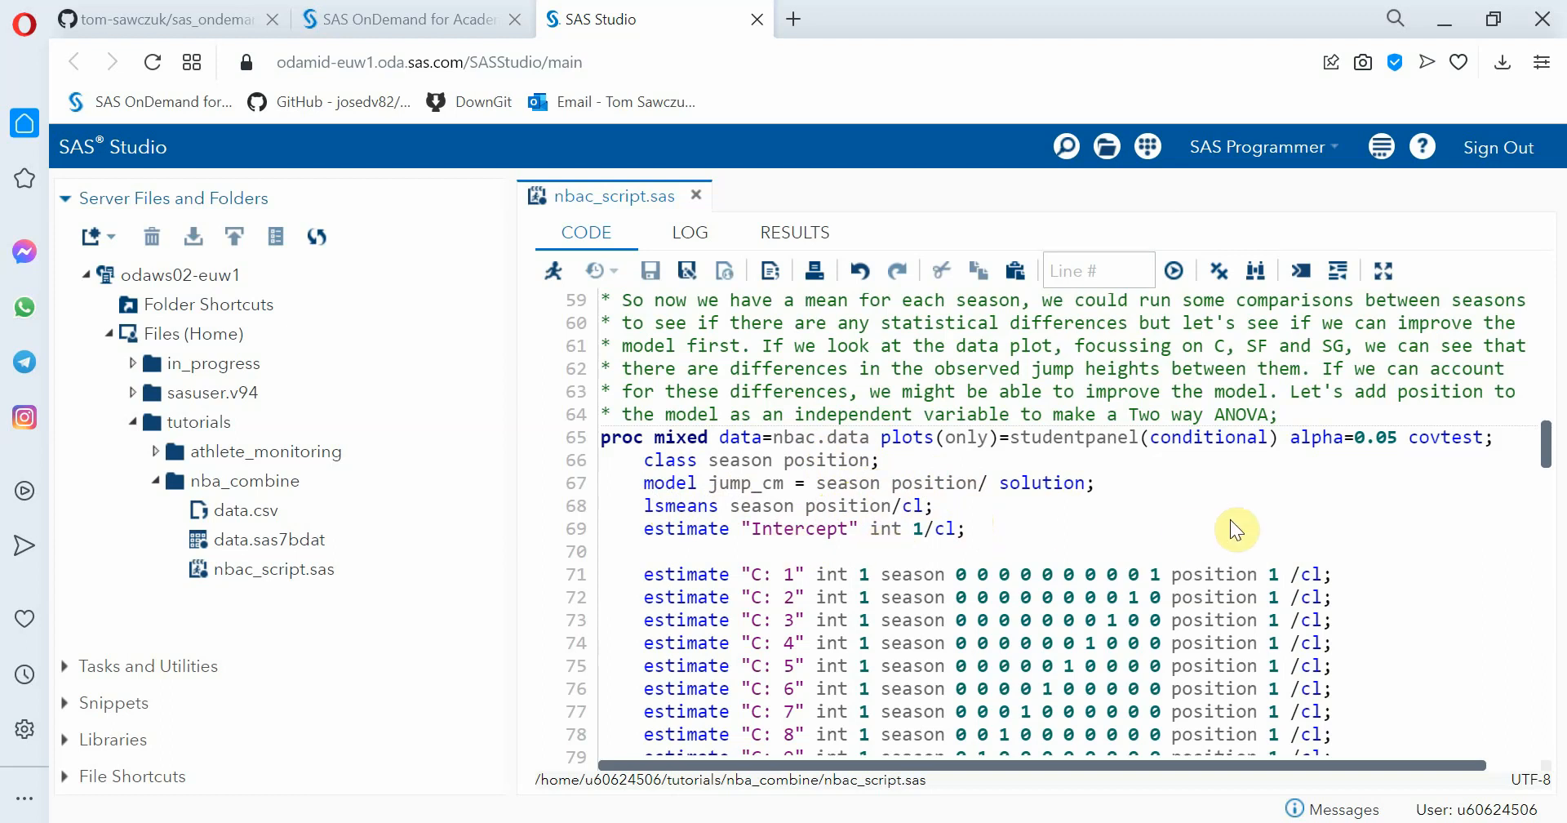
scroll(1406, 542, down, 8)
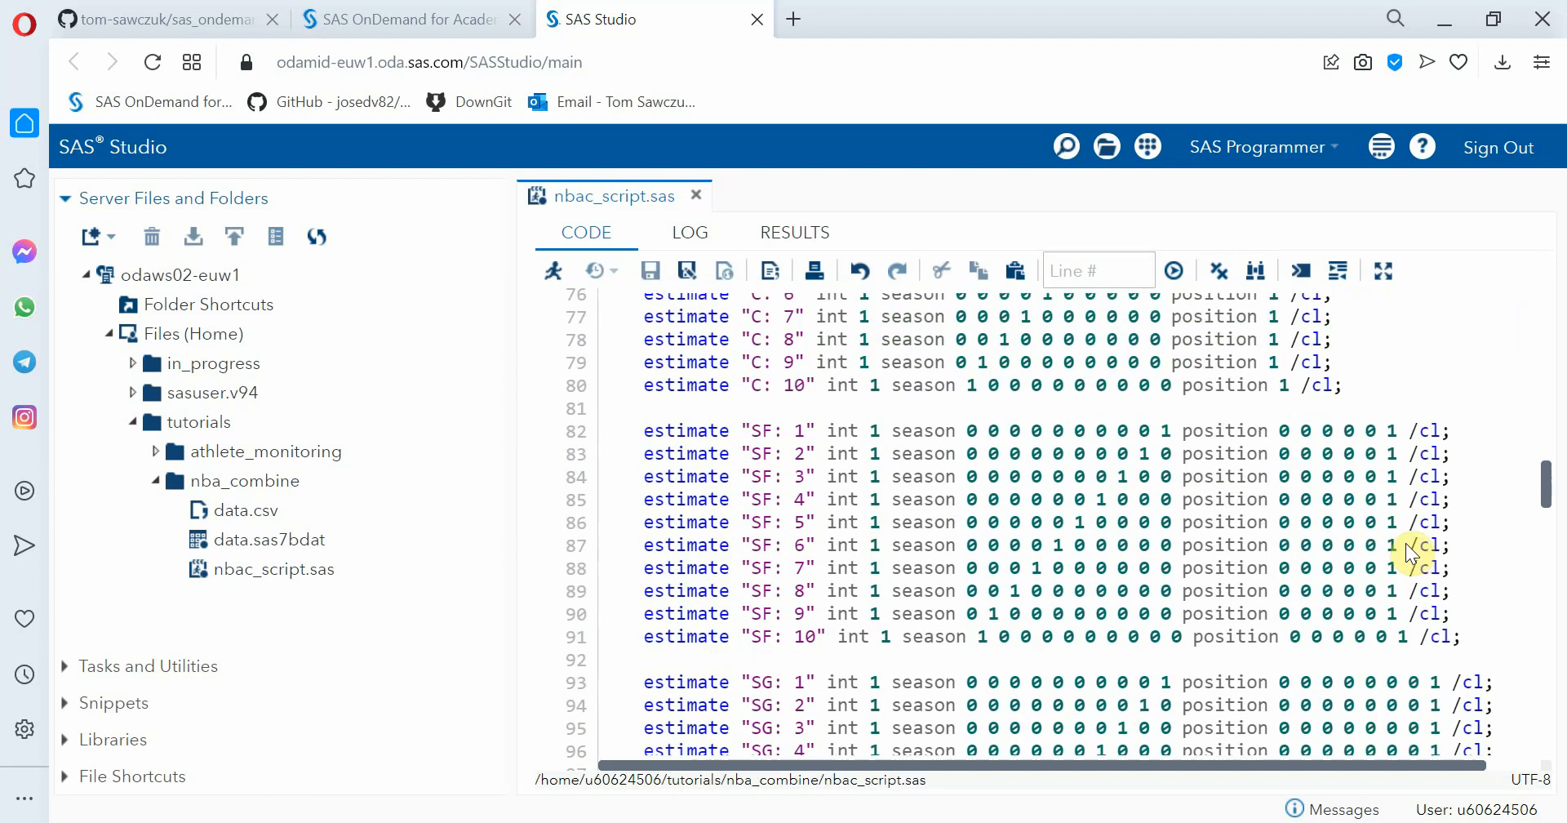
scroll(1406, 542, down, 2)
scroll(1405, 542, up, 2)
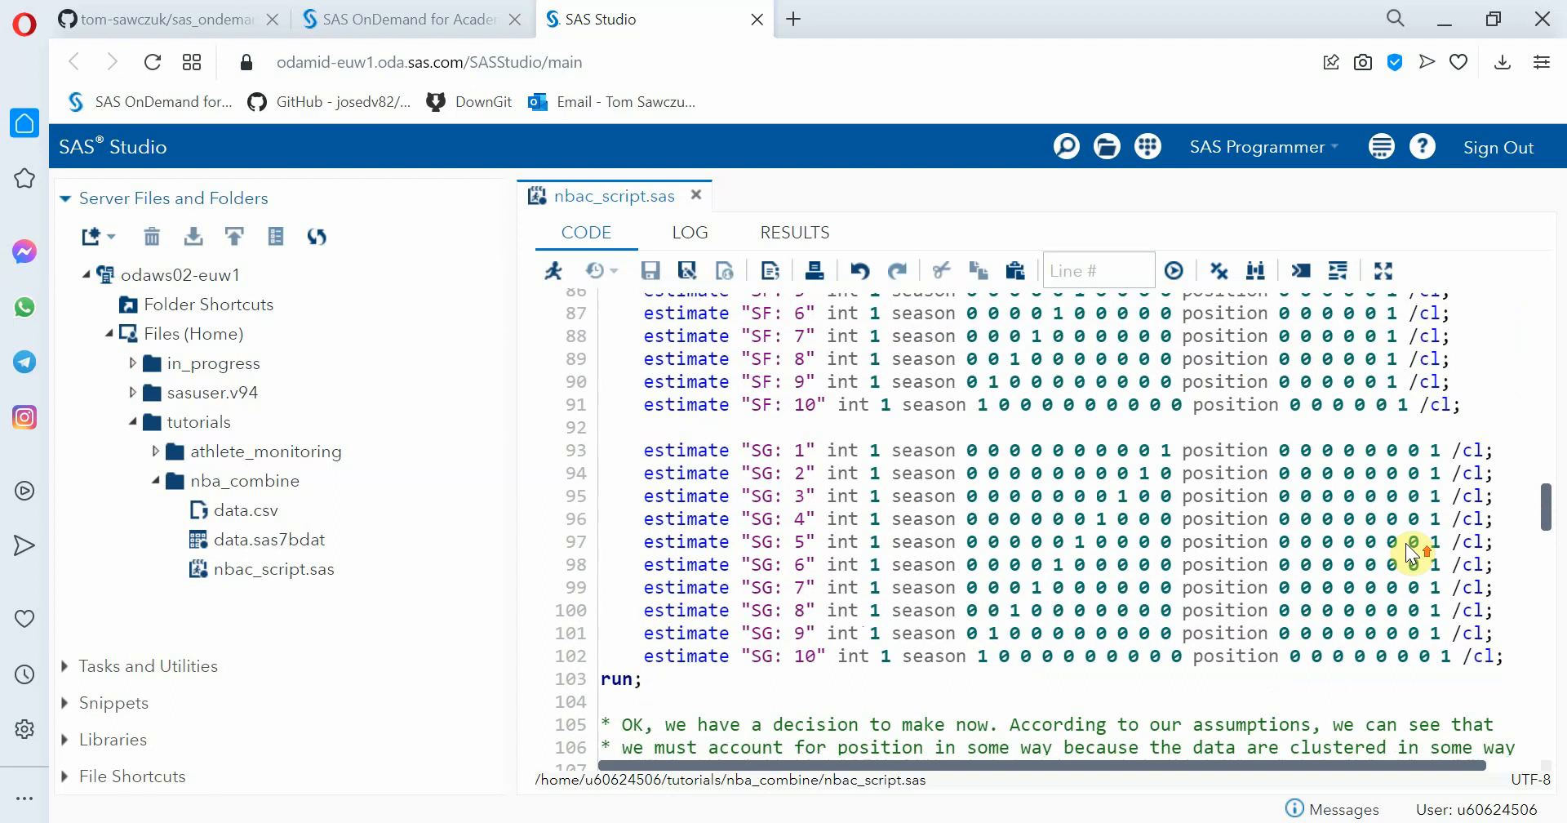
scroll(1406, 542, up, 6)
scroll(1406, 542, down, 1)
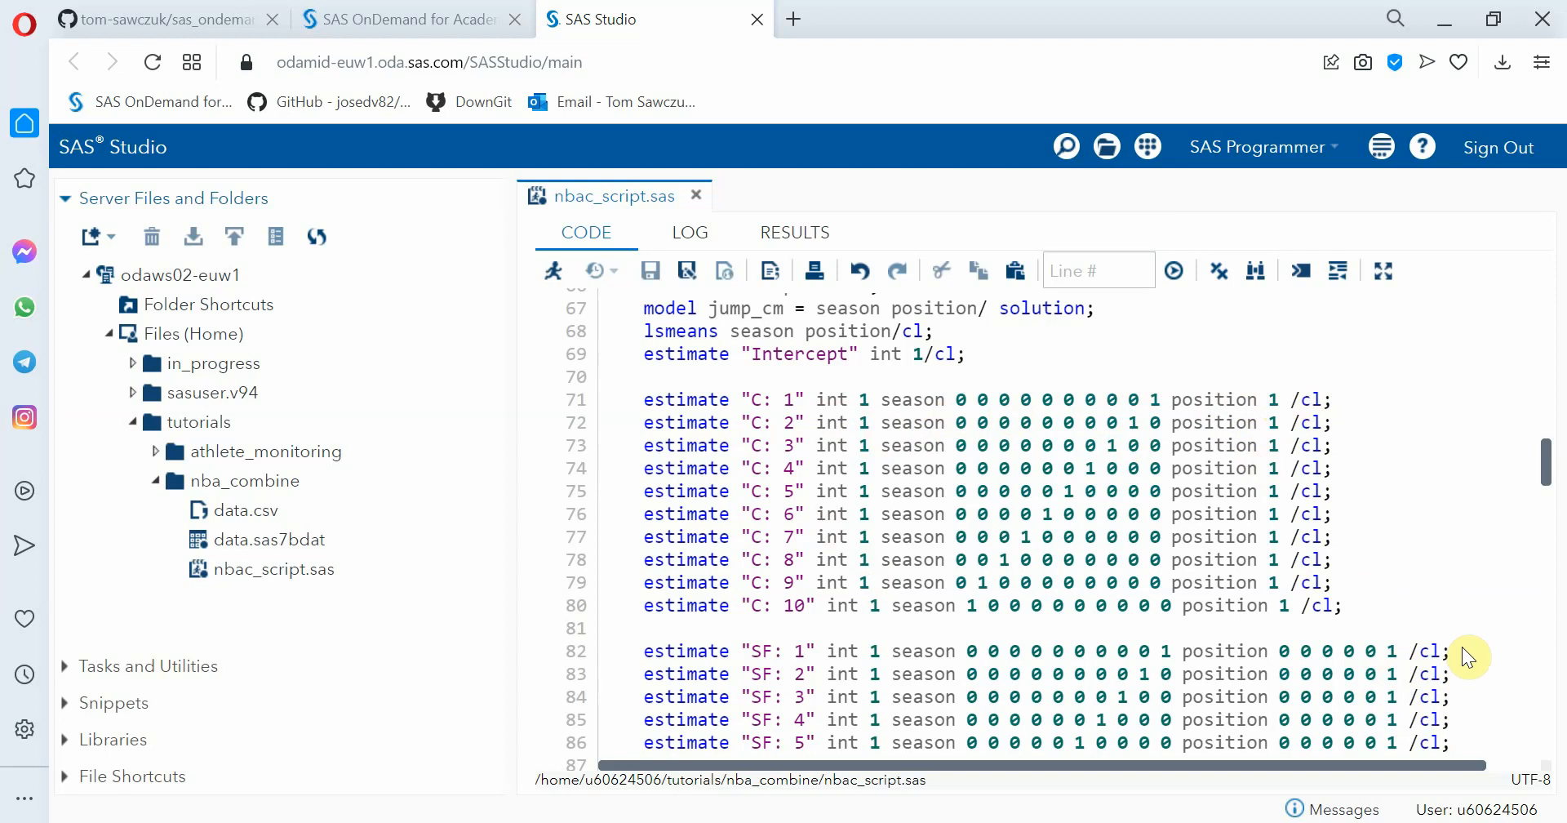
- Run only the two-way ANOVA proc mixed block, lines 65 to 103, and check its log for errors and warnings
scroll(1462, 657, down, 7)
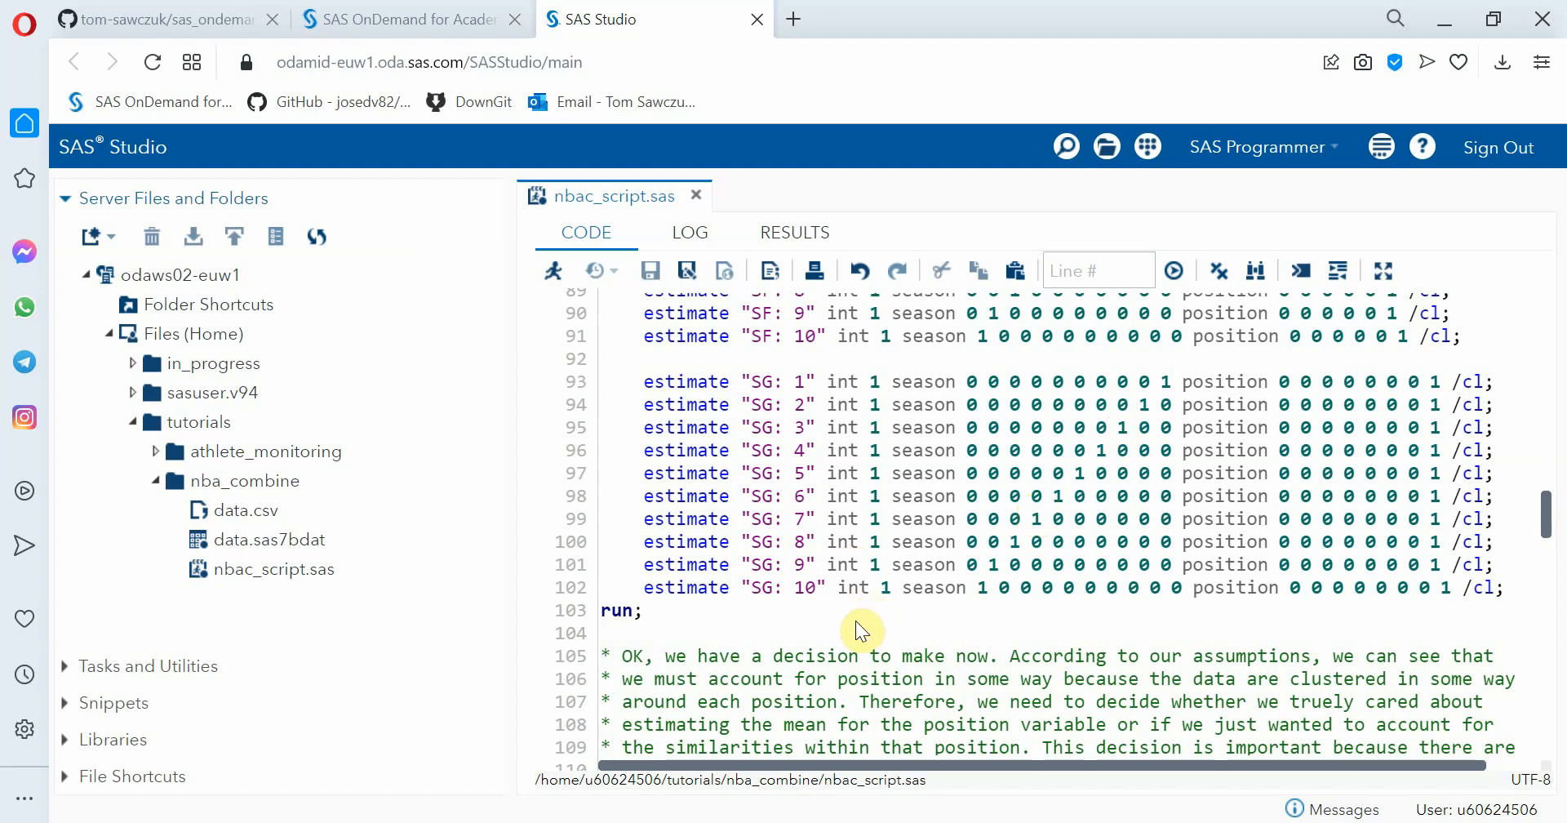
drag(642, 599, 587, 511)
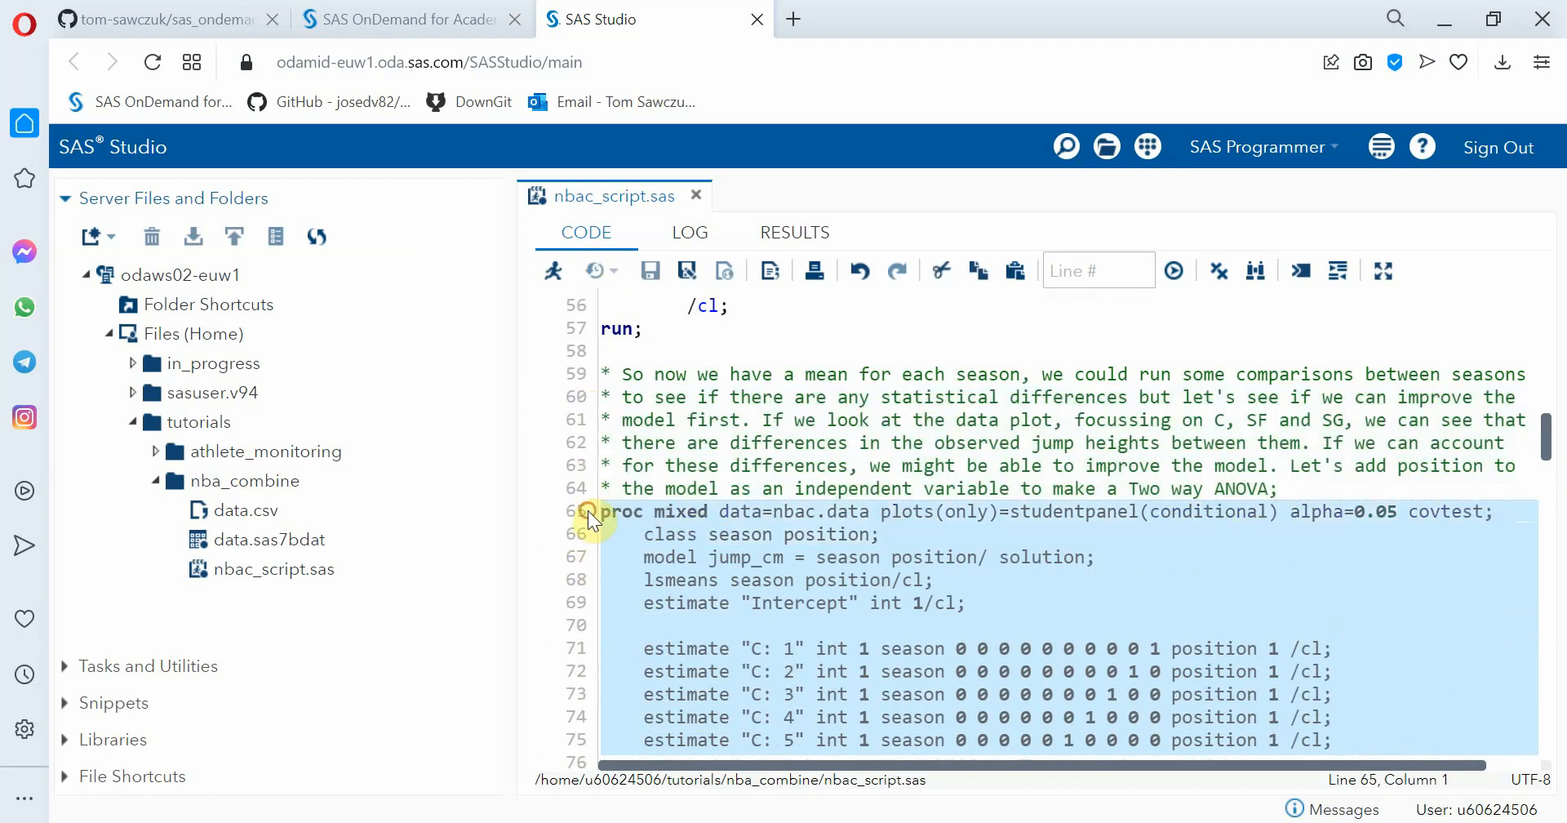
click(555, 269)
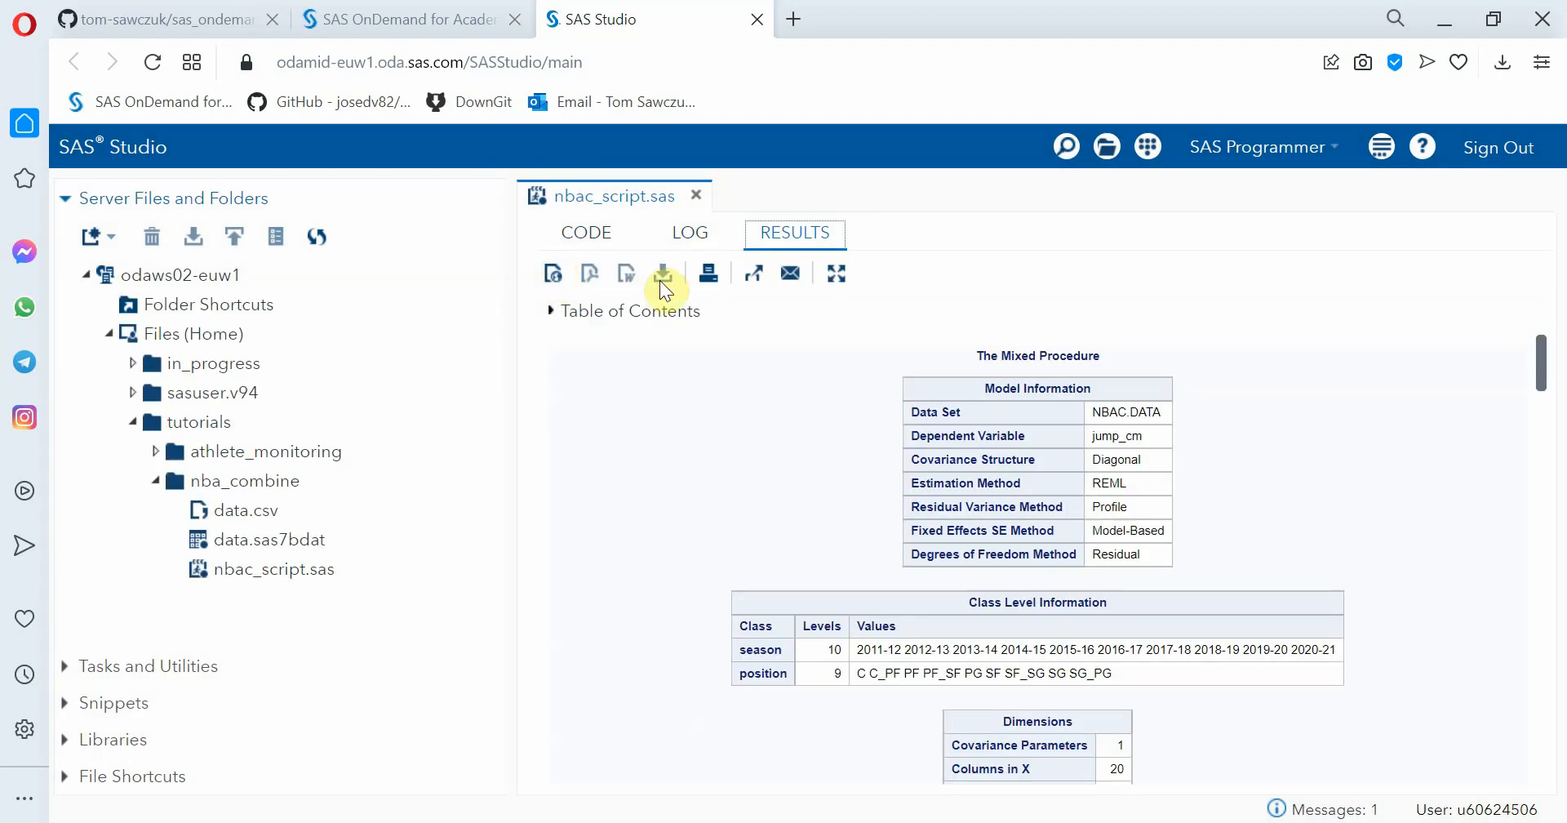
click(690, 232)
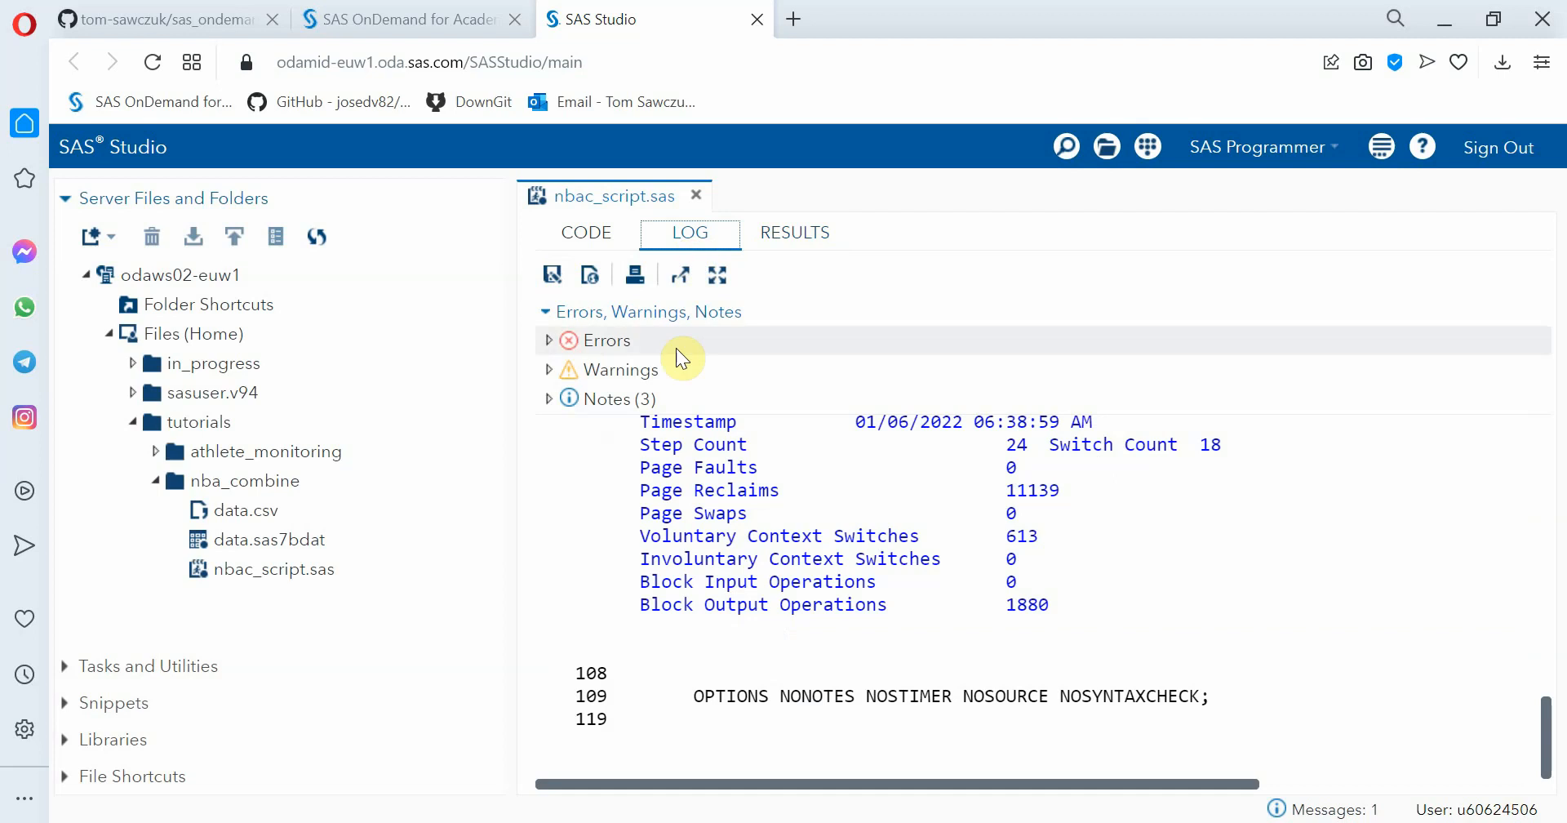
- Open the results of the two-way ANOVA and examine the model information, class levels, observations, covariance parameter estimates and fit statistics
click(808, 245)
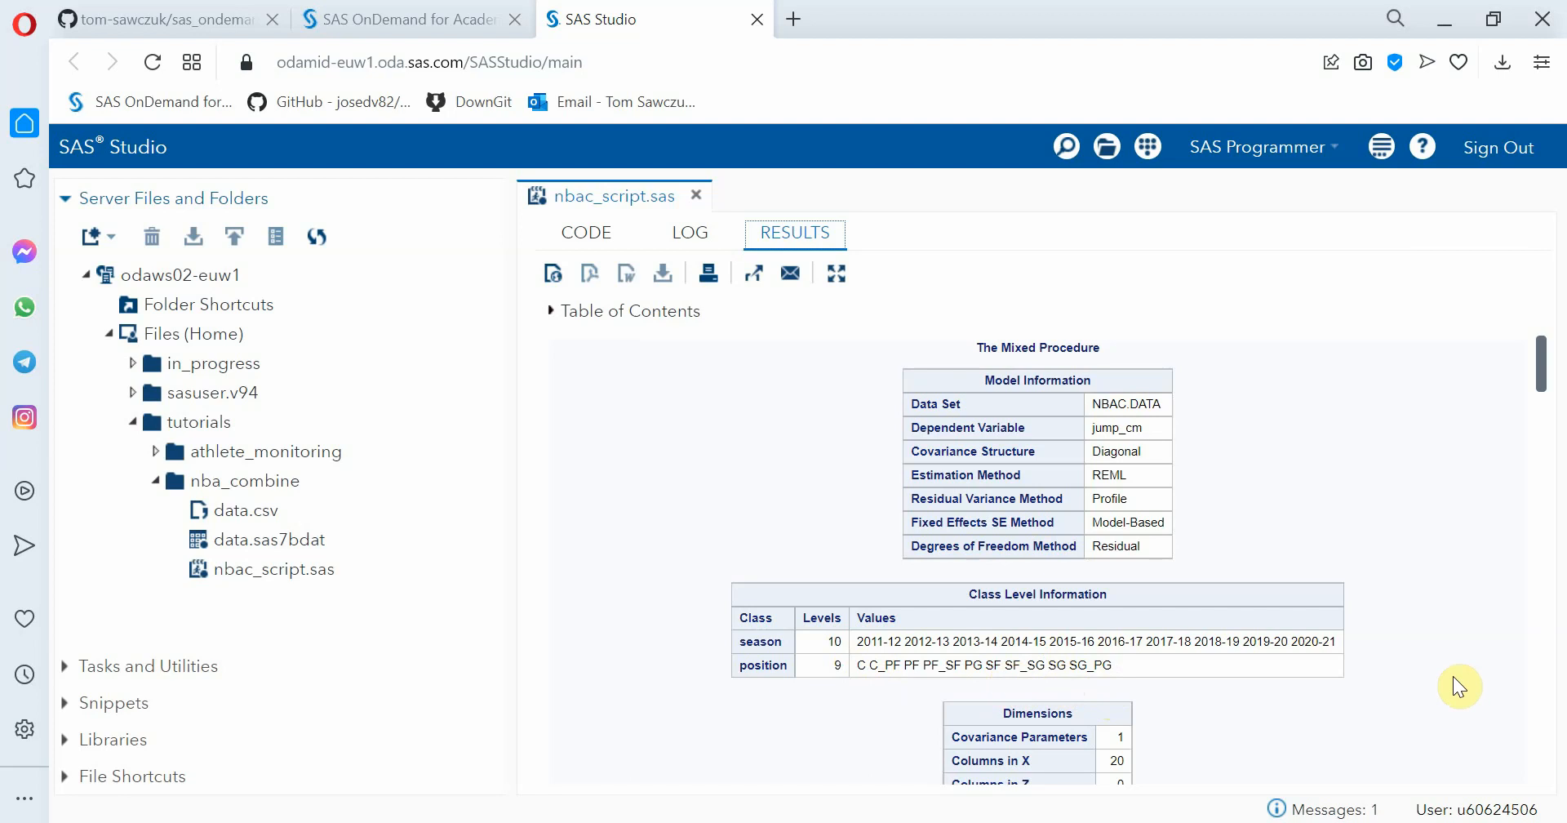
scroll(1453, 676, down, 3)
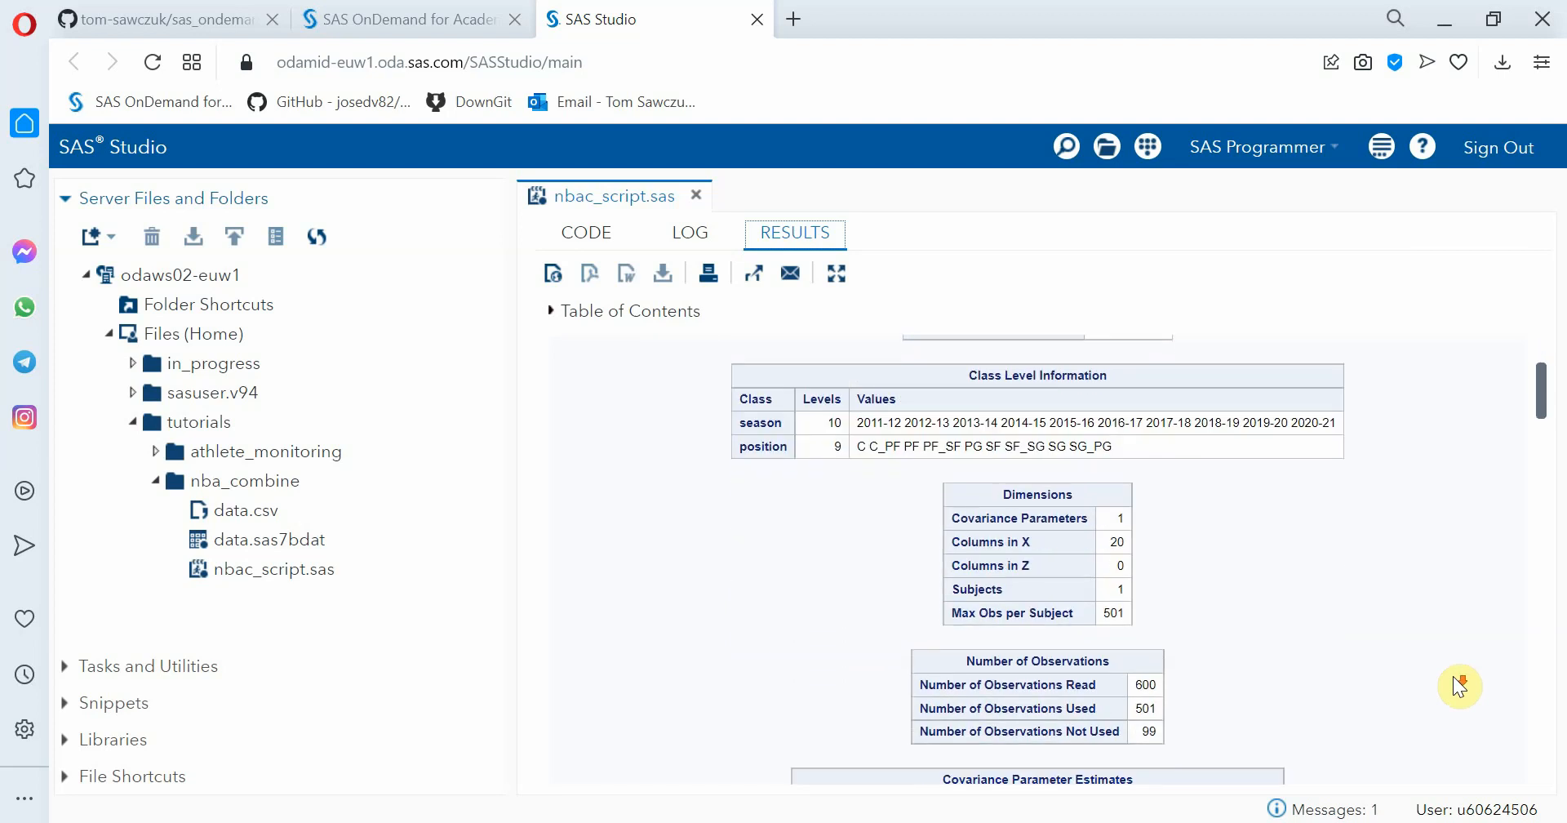
scroll(1453, 685, down, 2)
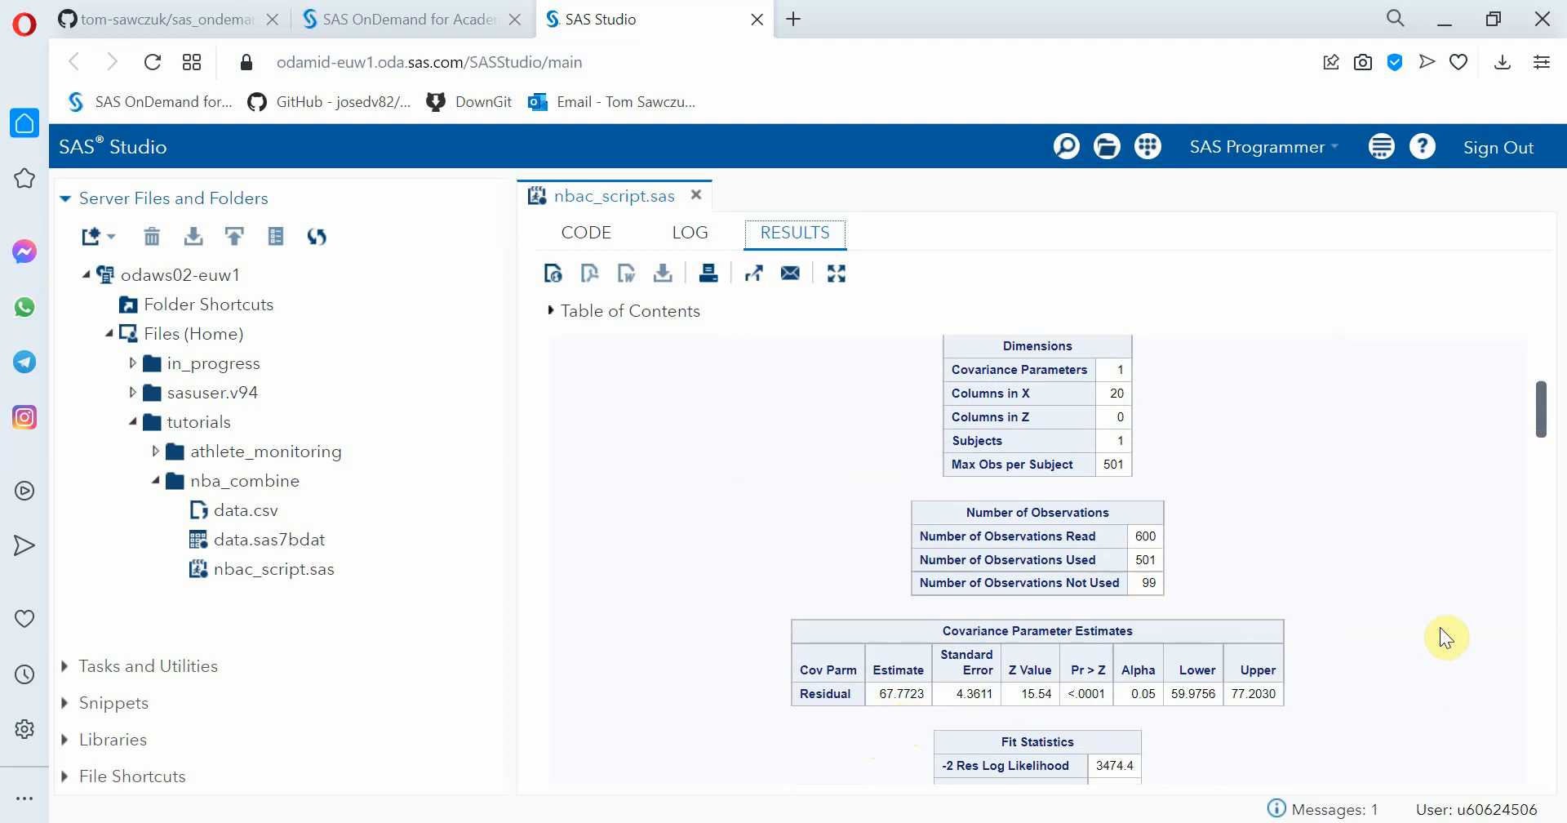
scroll(1441, 629, down, 3)
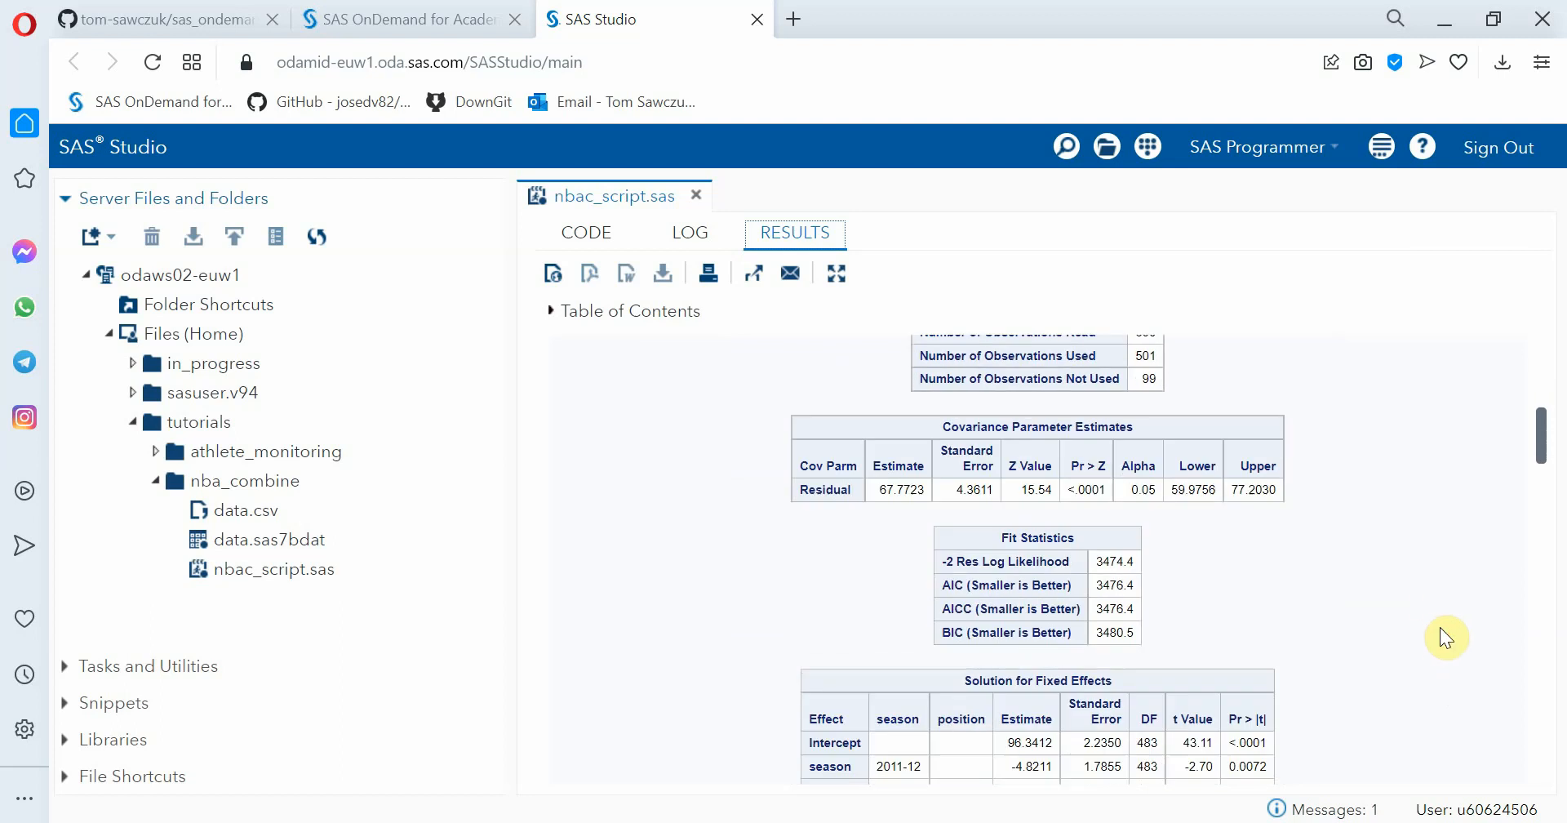
scroll(1429, 601, down, 5)
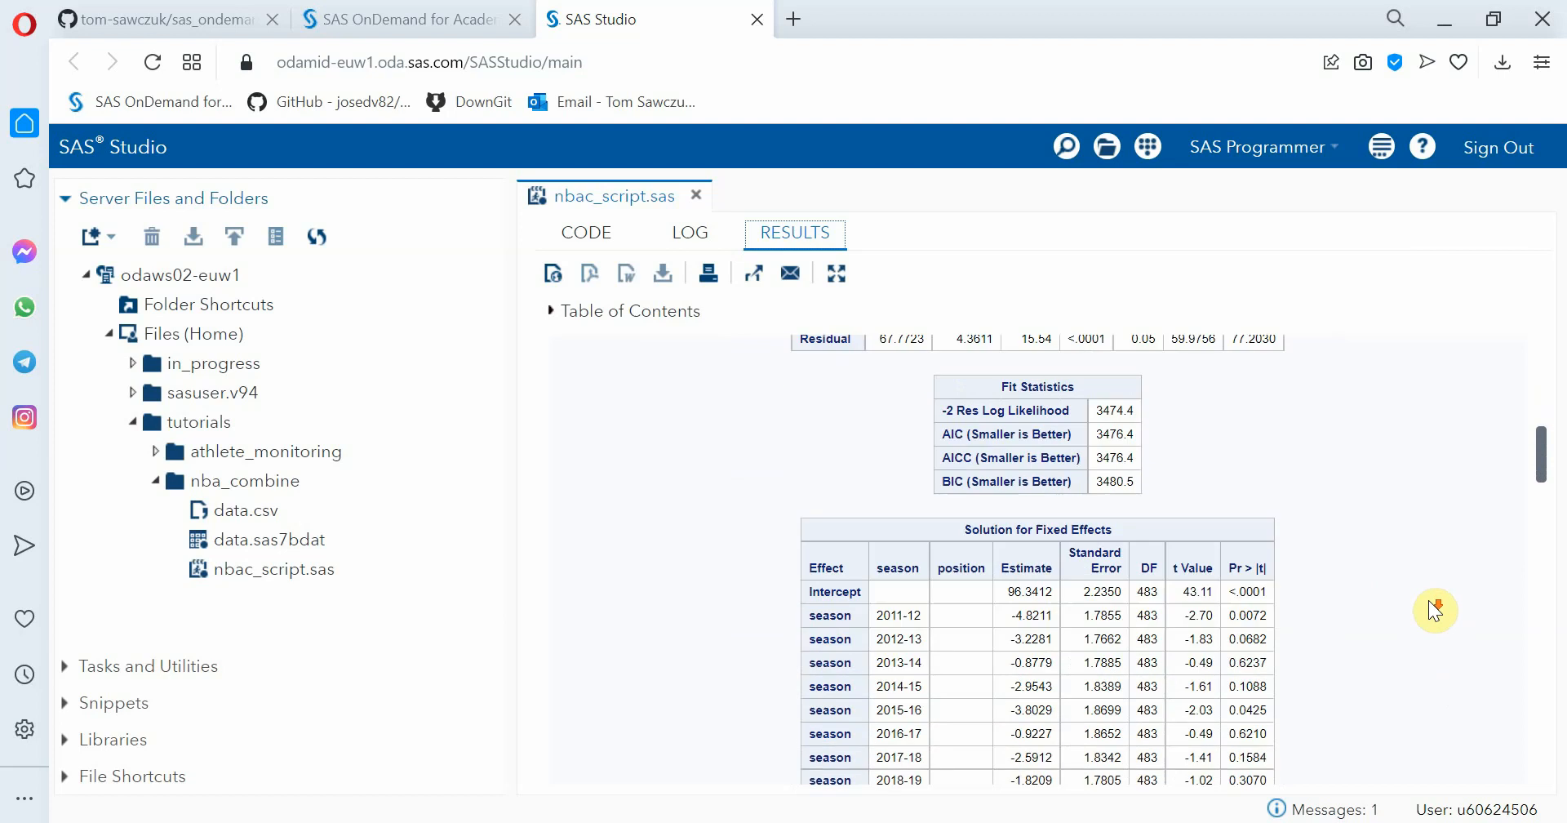
- Examine the season and position estimates and p-values in the Solution for Fixed Effects table
scroll(1428, 600, down, 1)
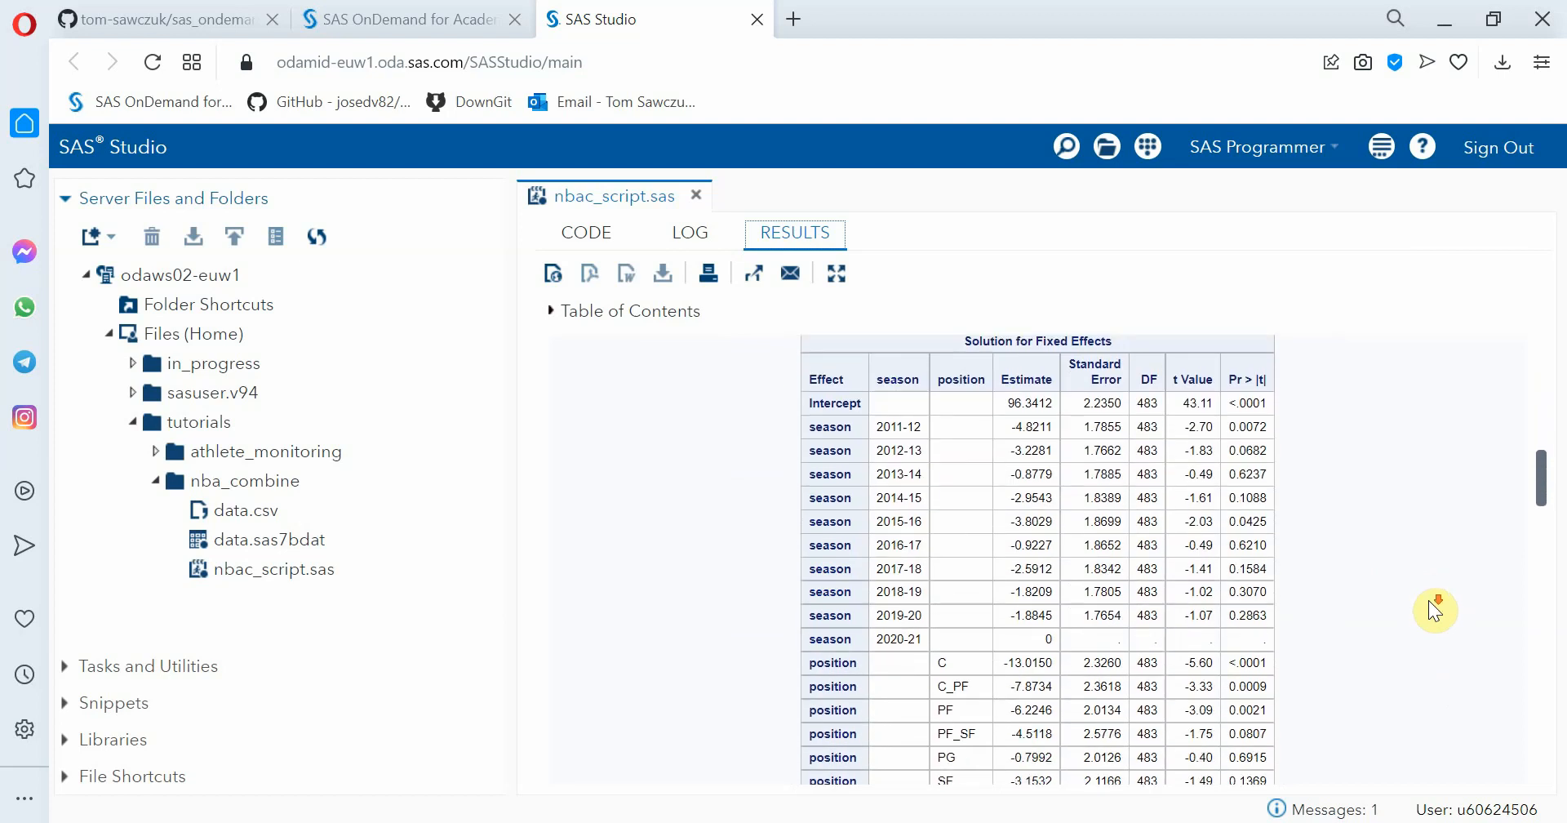
scroll(1429, 600, up, 1)
scroll(1428, 600, up, 1)
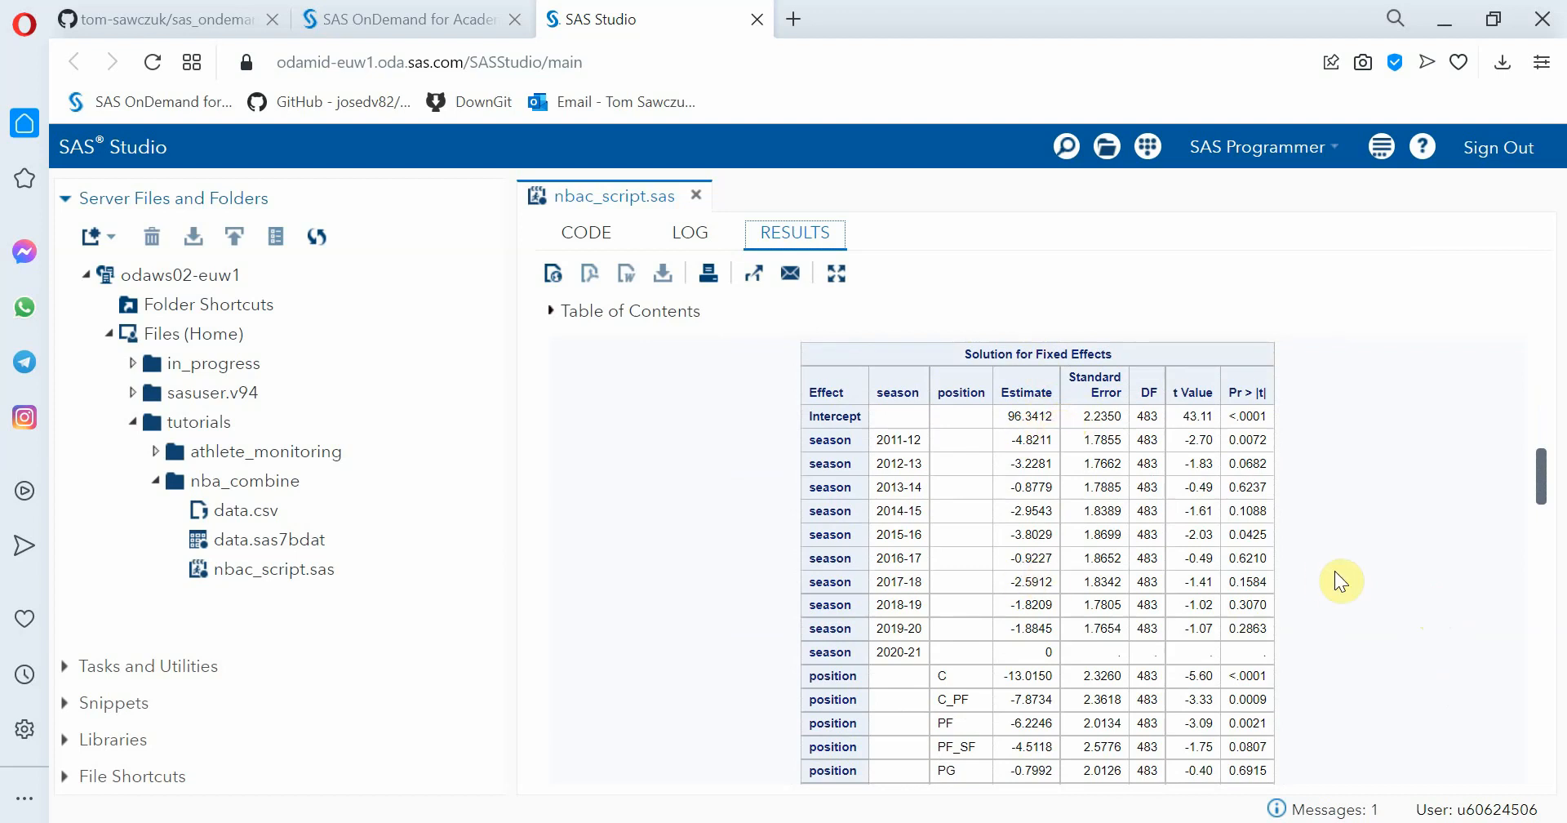
scroll(1339, 576, down, 1)
scroll(1334, 570, down, 1)
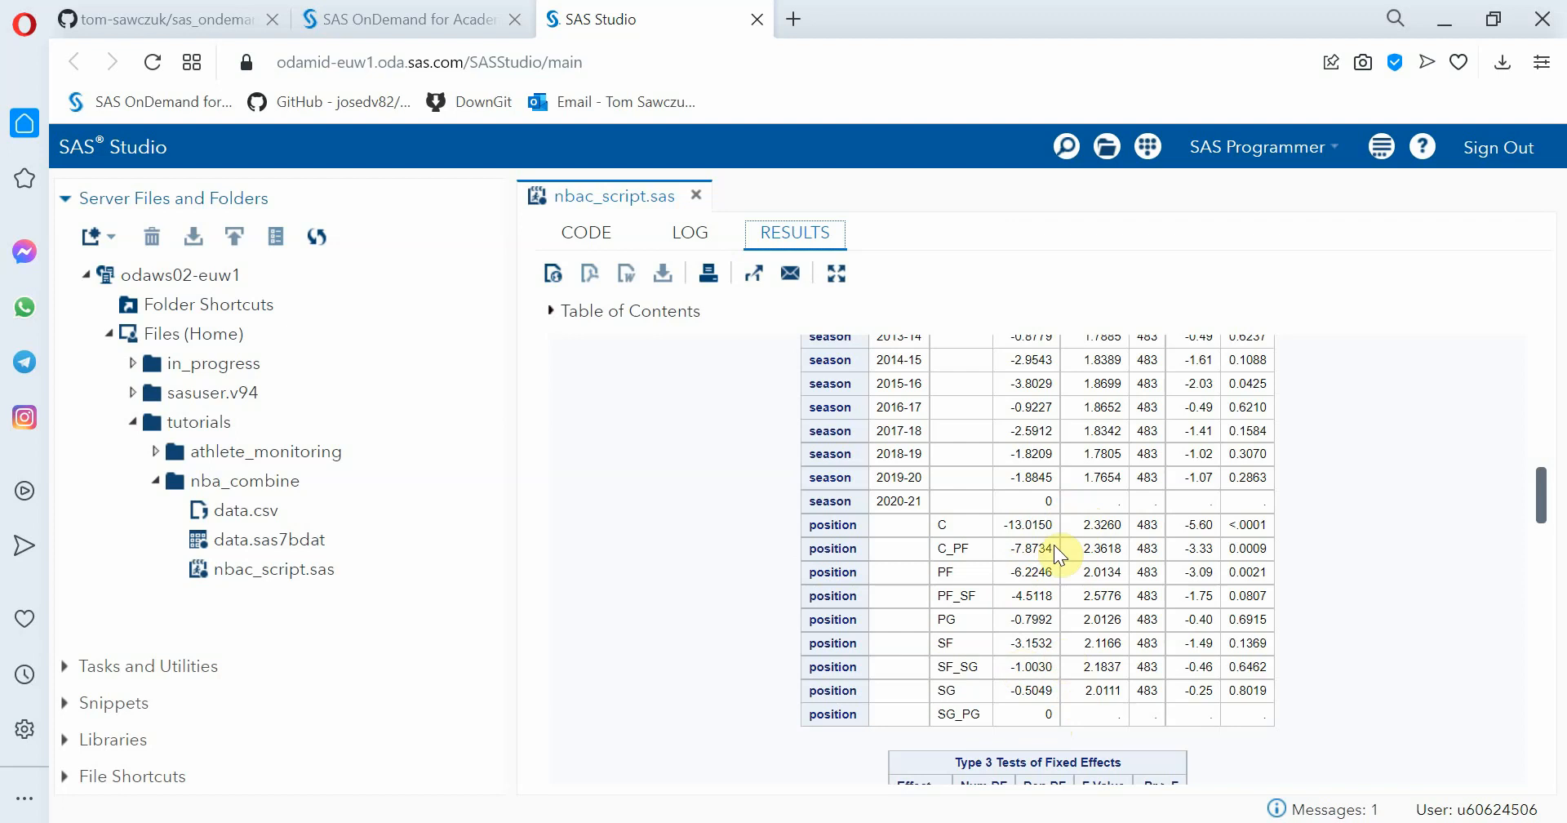
scroll(1223, 431, up, 2)
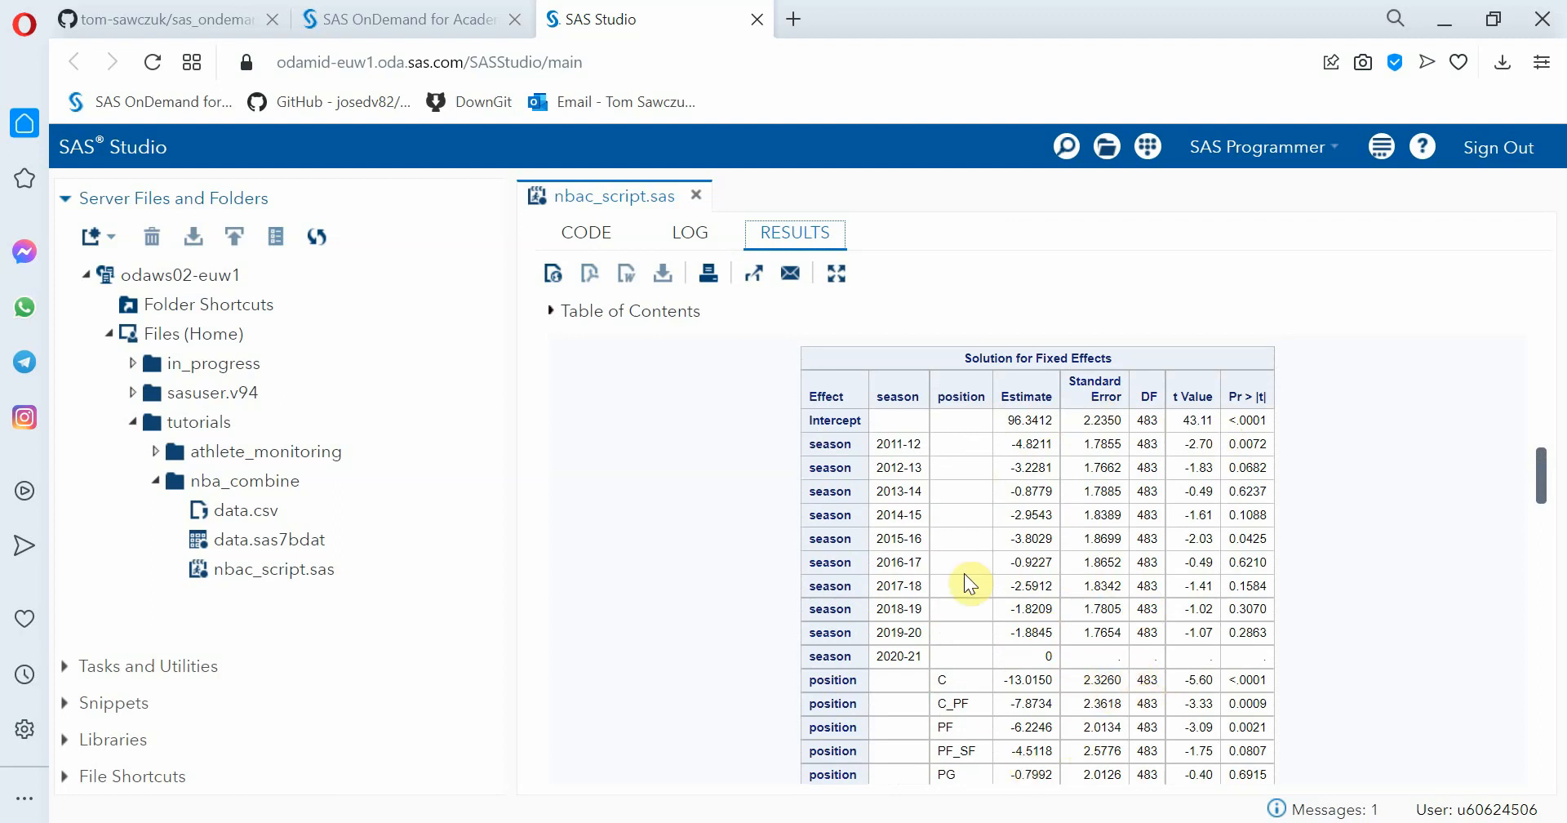
scroll(1374, 532, down, 3)
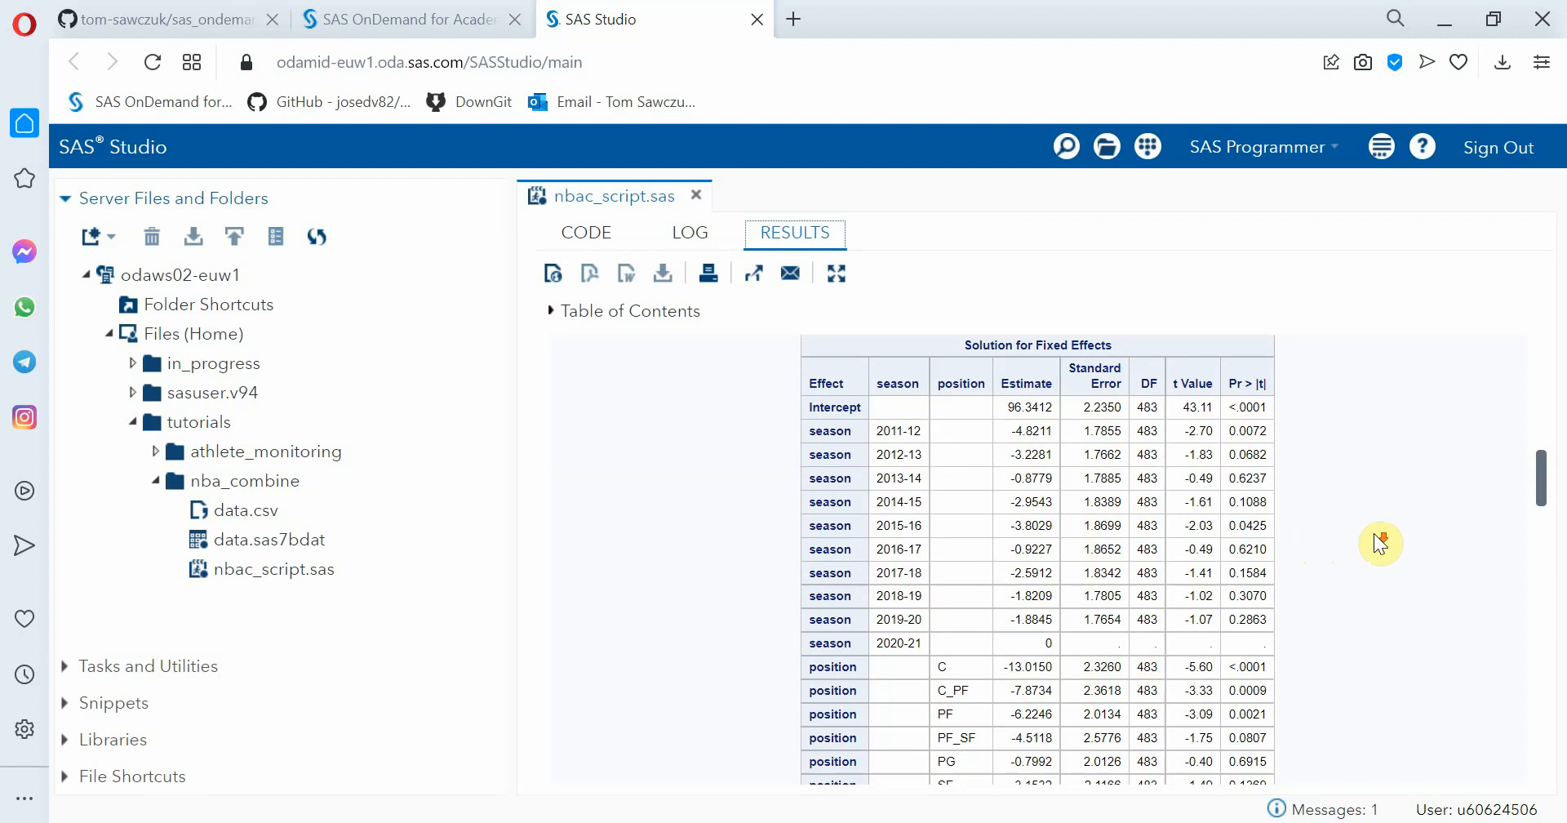
- Review the Type 3 Tests of Fixed Effects and the Estimates table for the intercept and the C, SF and SG positions
scroll(1378, 543, down, 2)
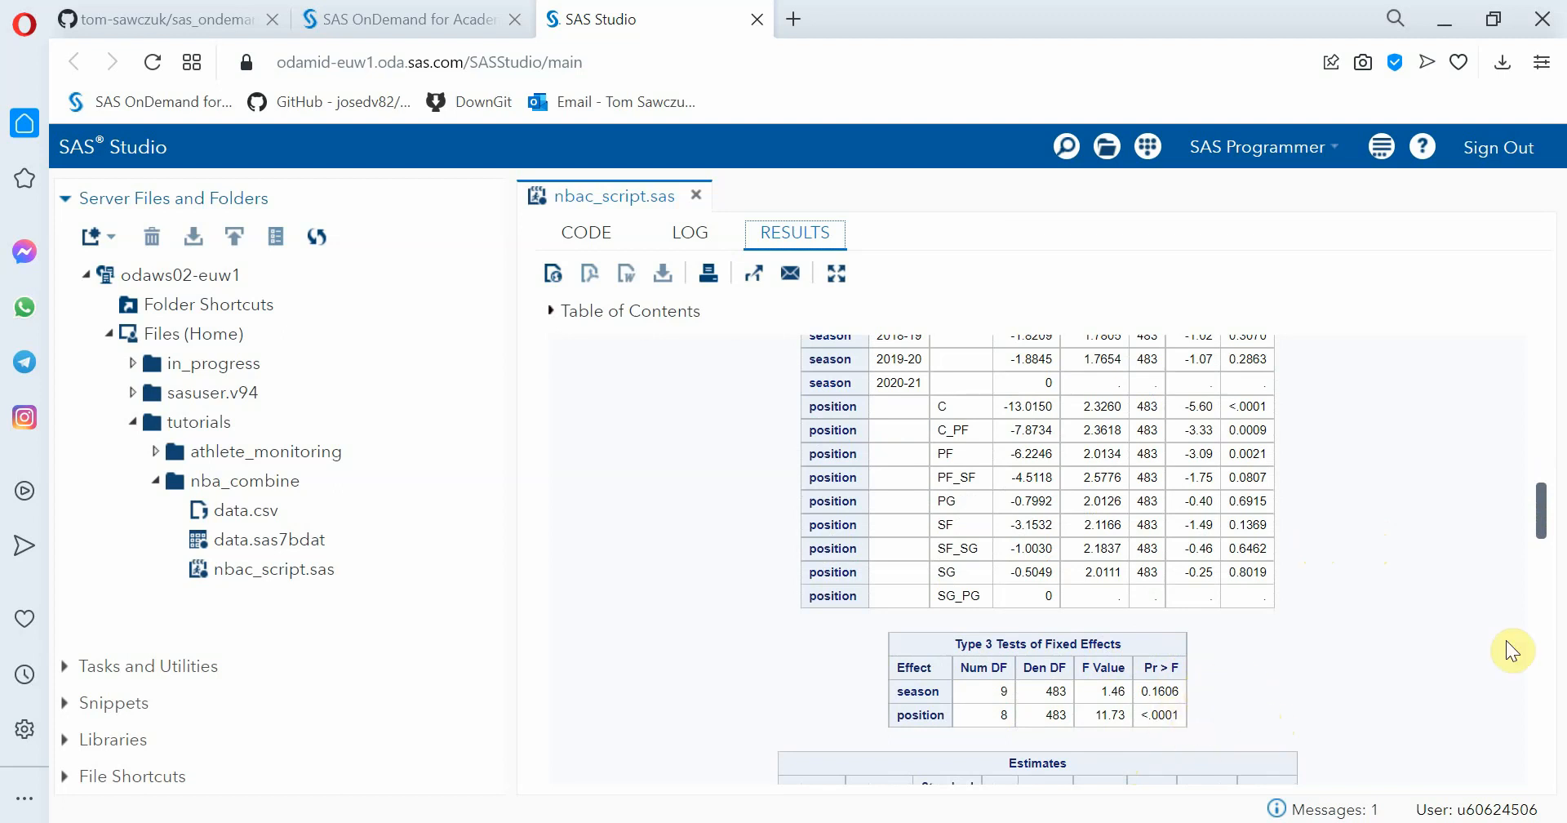
scroll(1506, 640, down, 2)
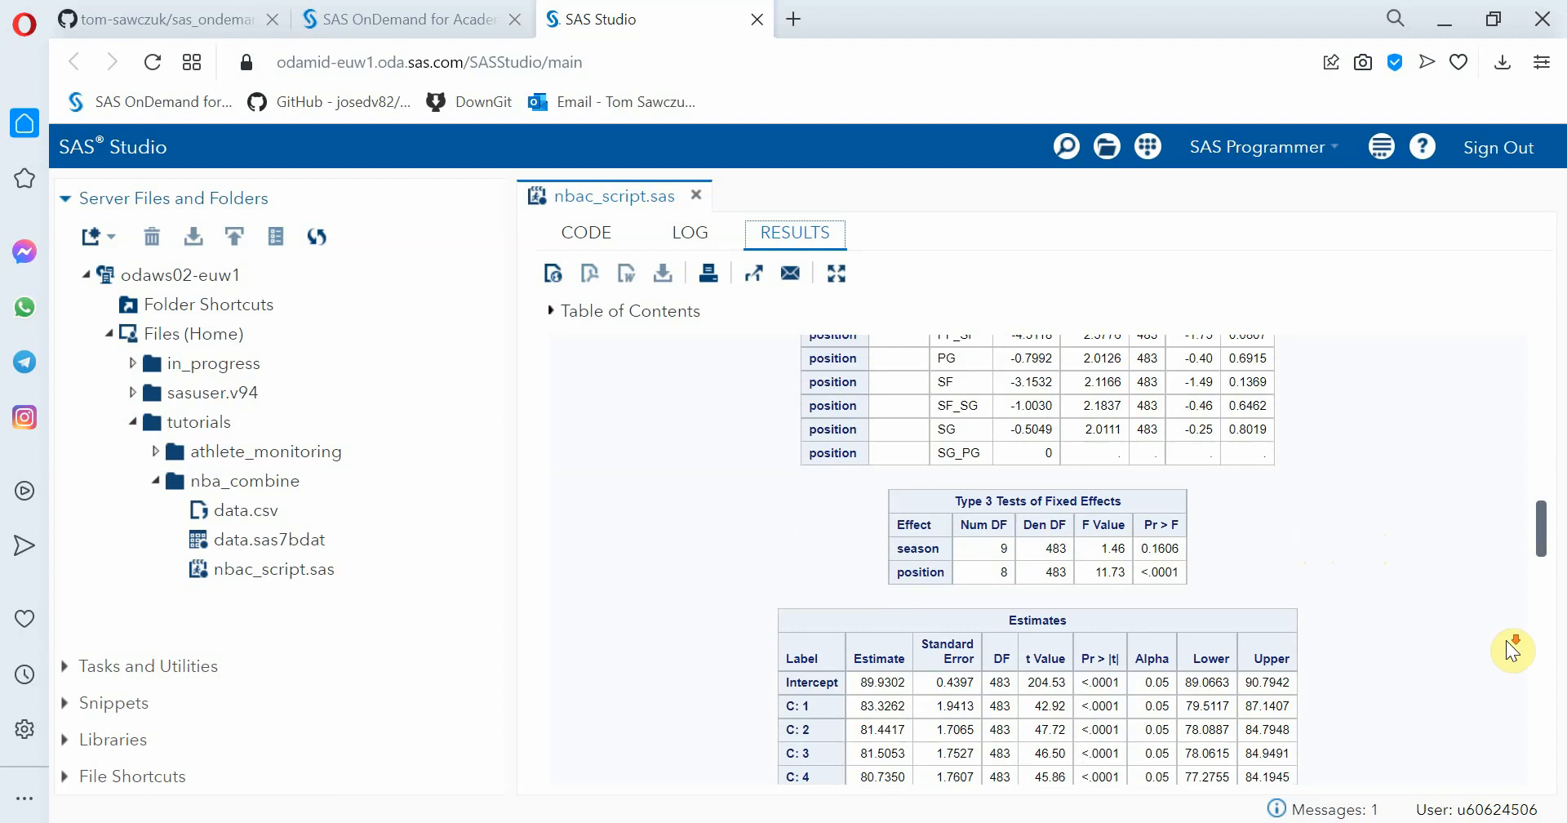
scroll(1506, 640, down, 1)
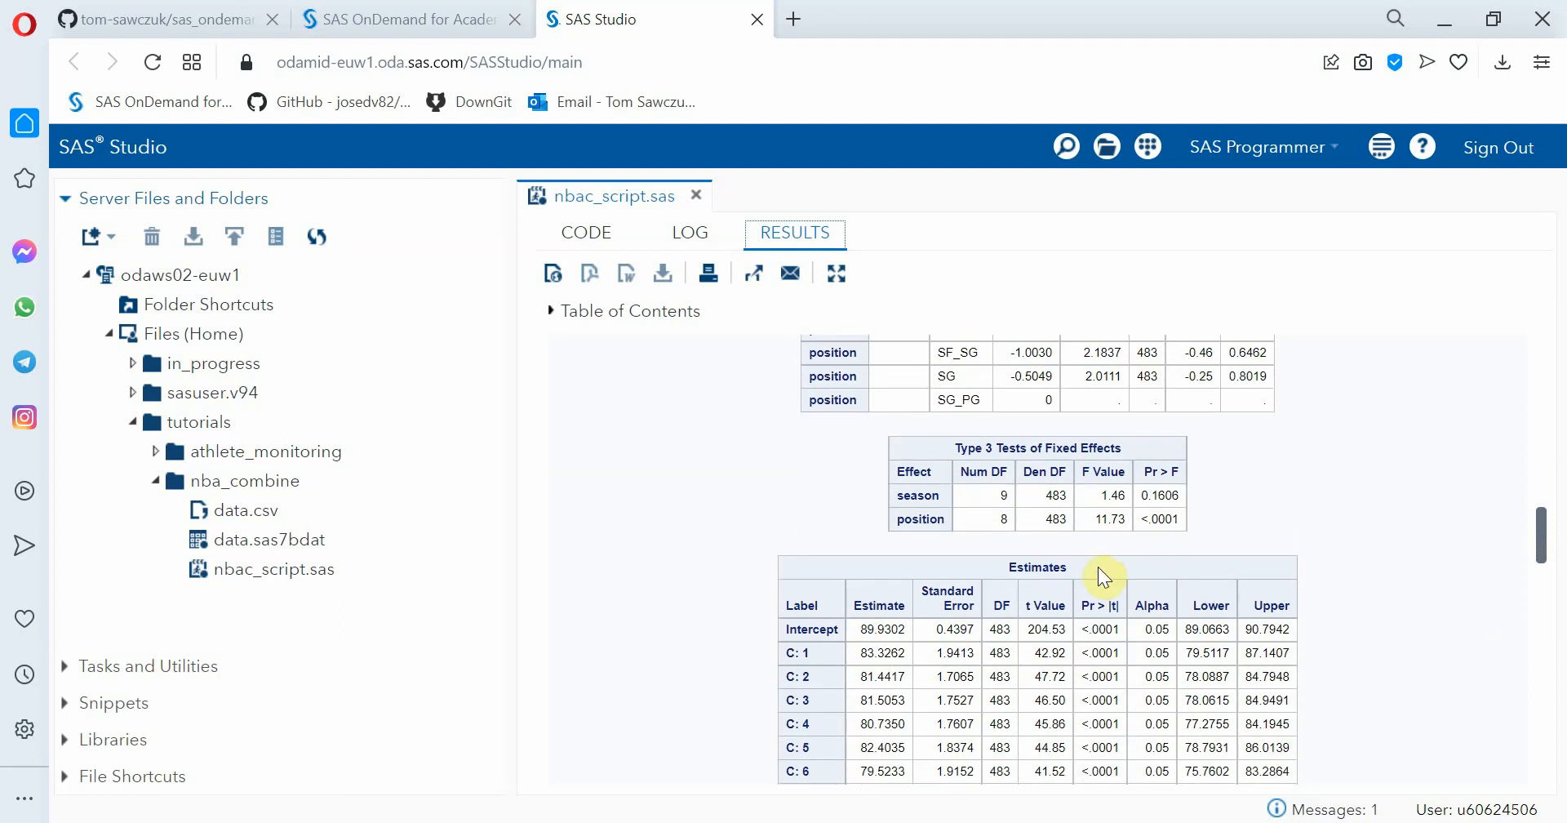
scroll(1477, 551, down, 2)
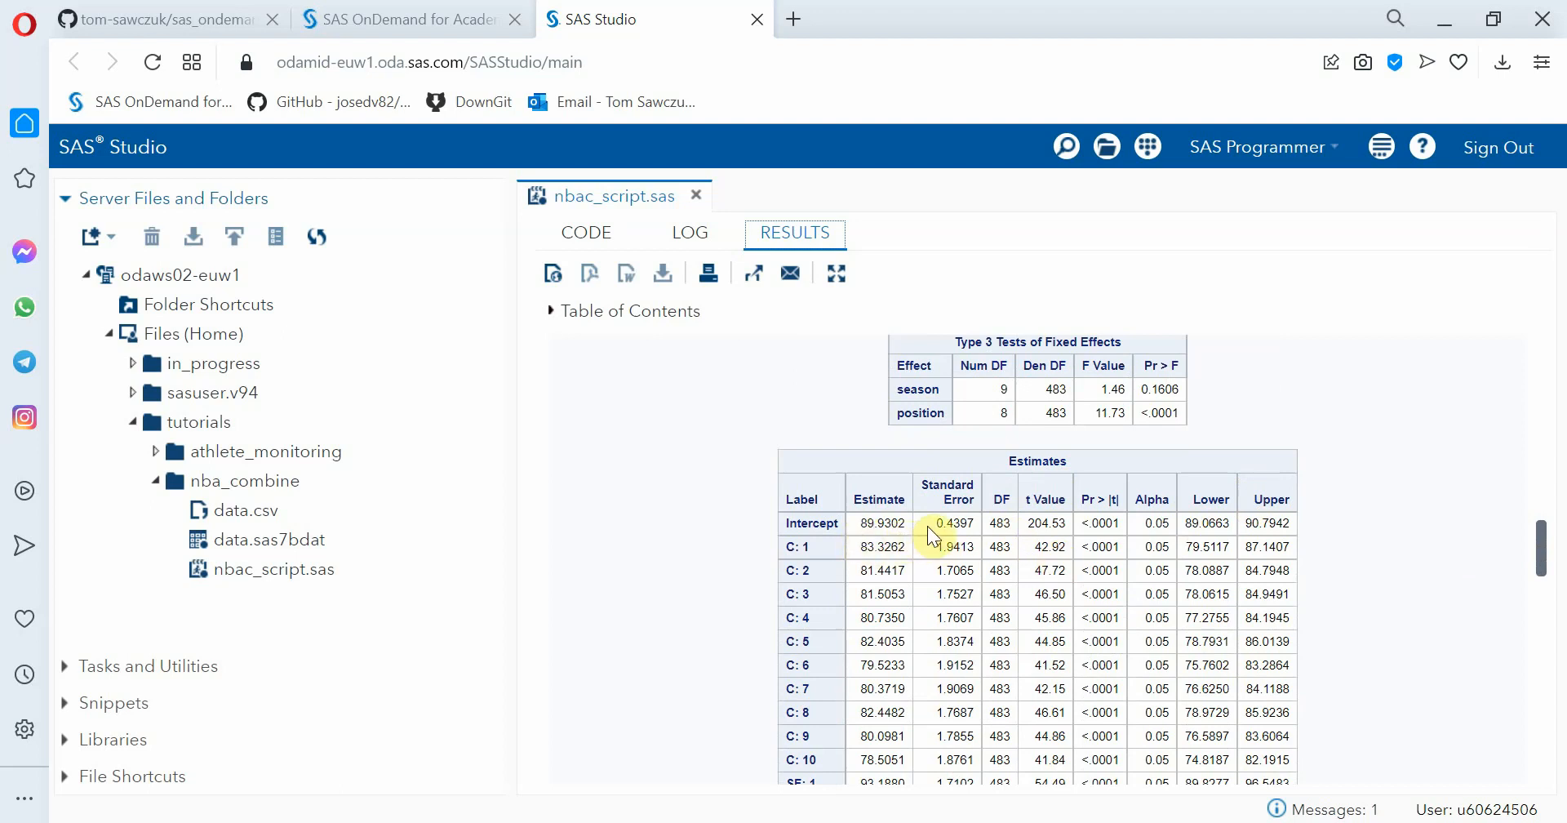
scroll(1442, 532, down, 2)
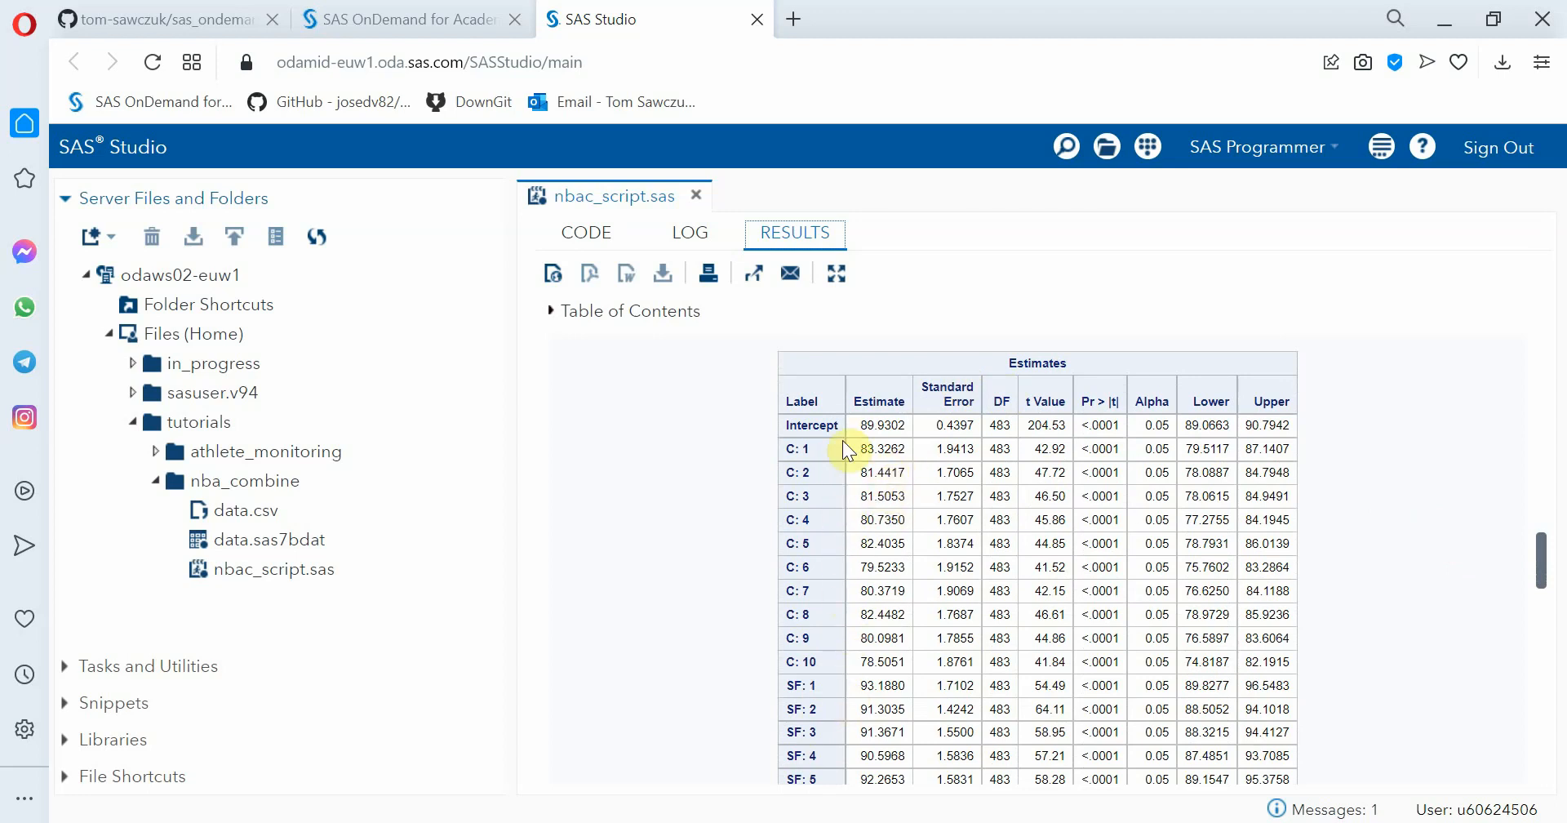
scroll(1419, 526, down, 3)
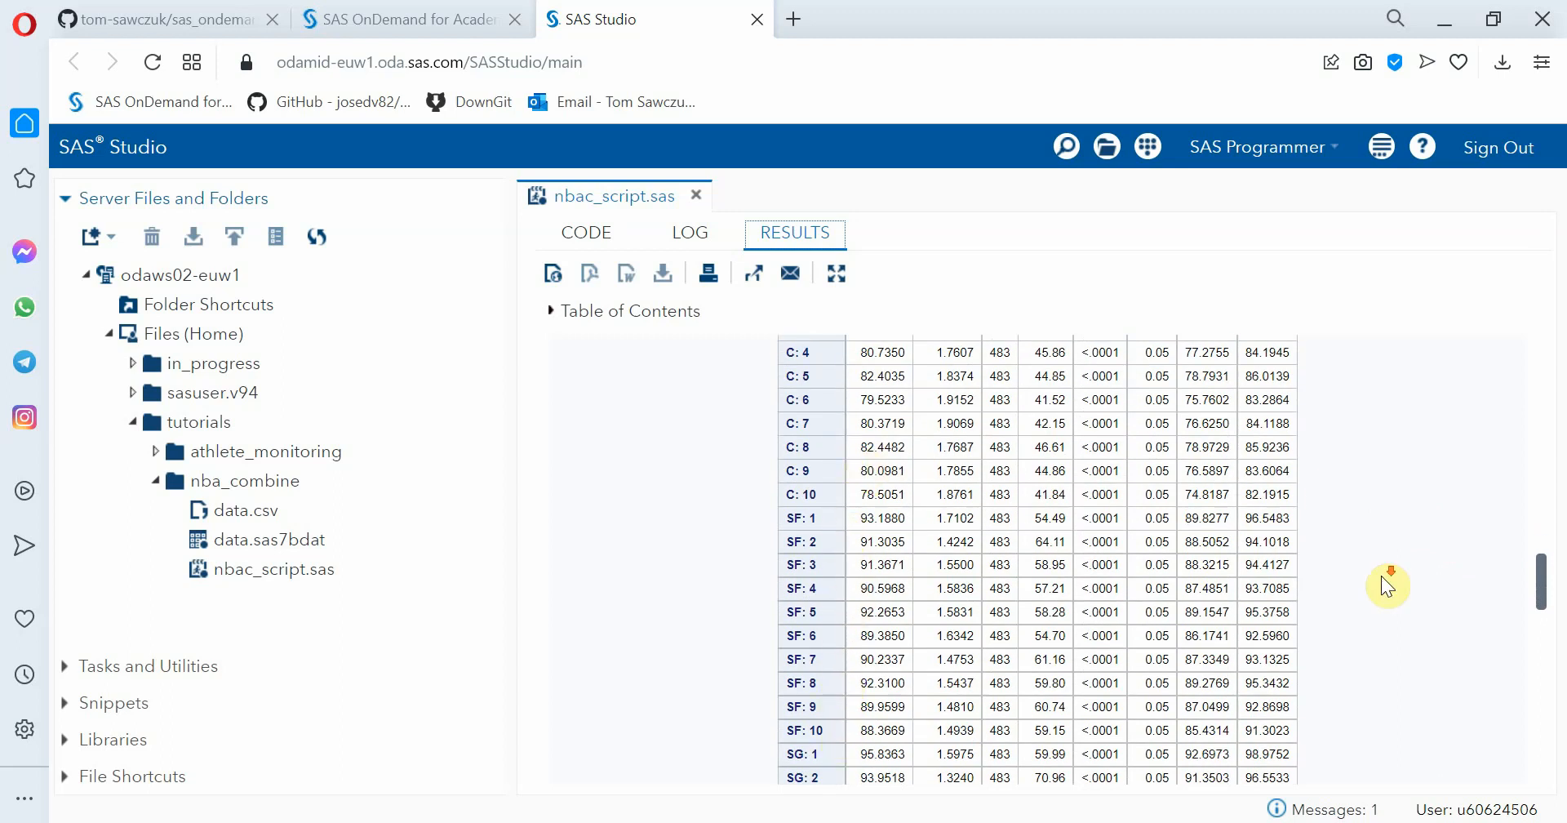
scroll(1385, 585, down, 5)
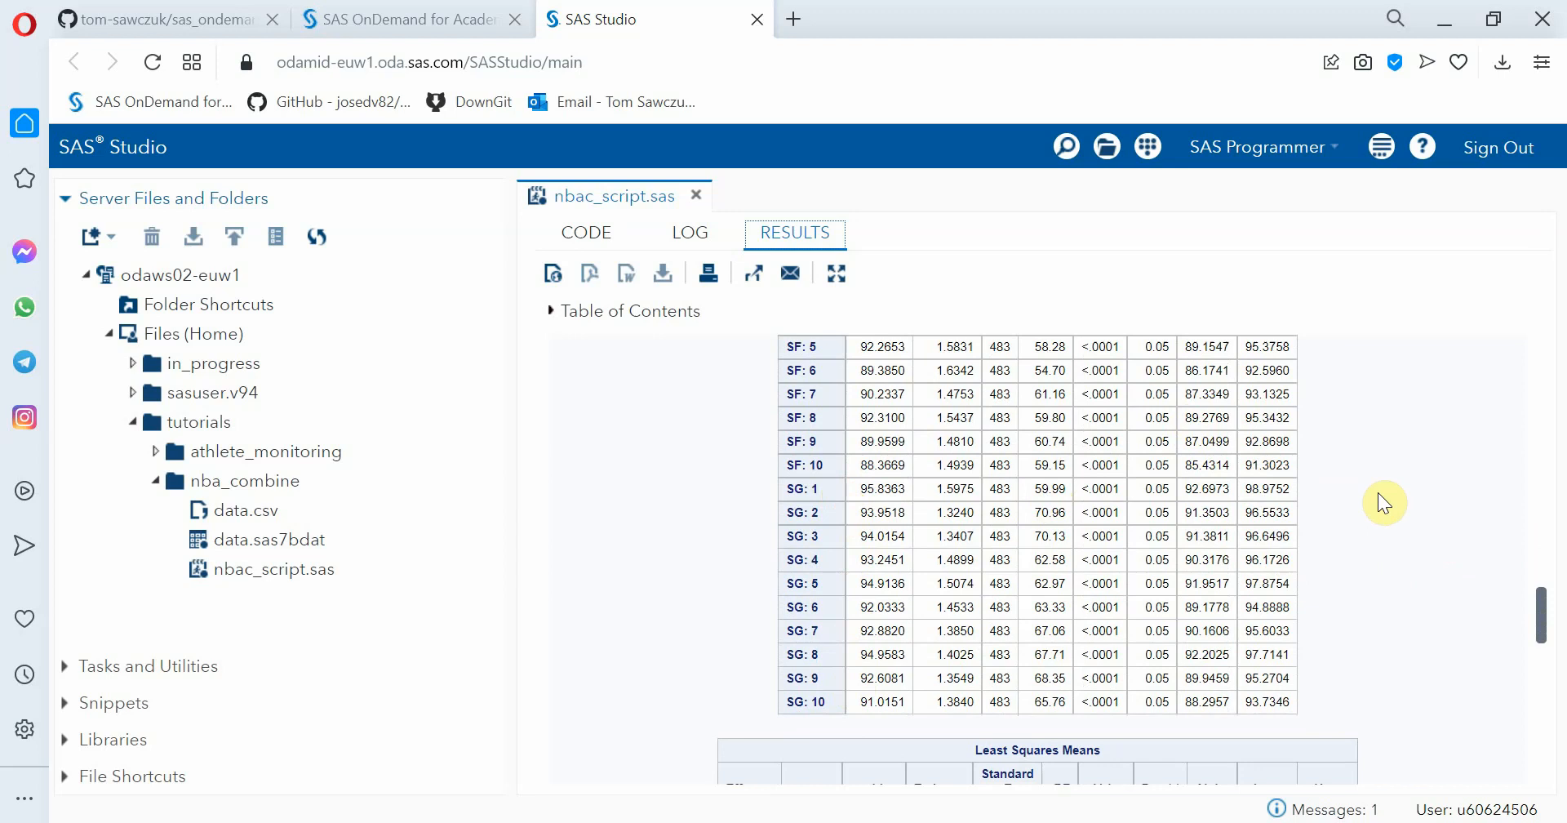
- Examine the Least Squares Means of jump height for each season and position
scroll(1378, 493, down, 3)
scroll(1378, 492, down, 1)
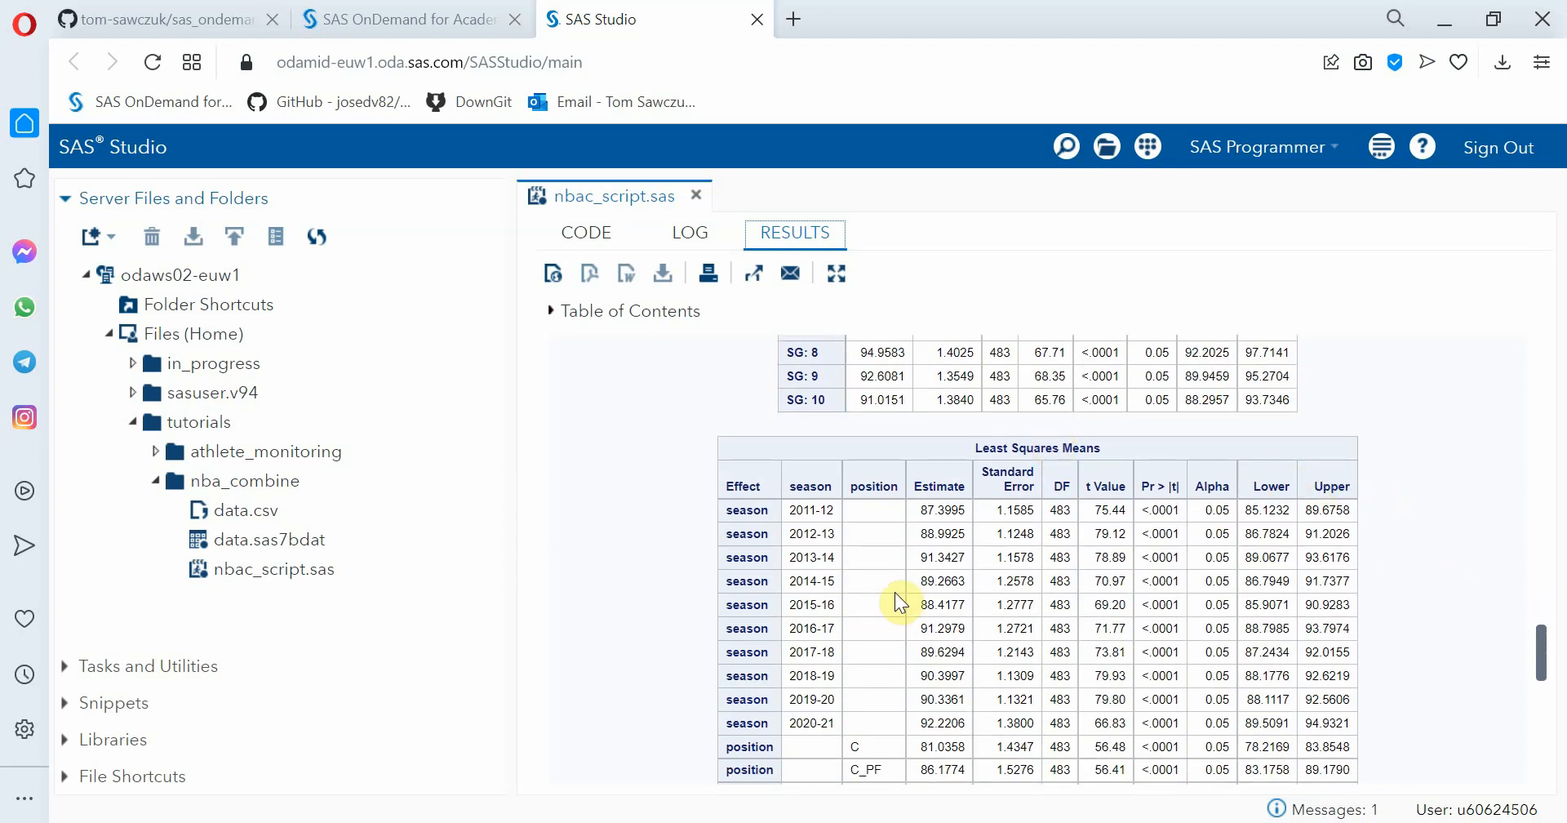
scroll(1263, 610, down, 4)
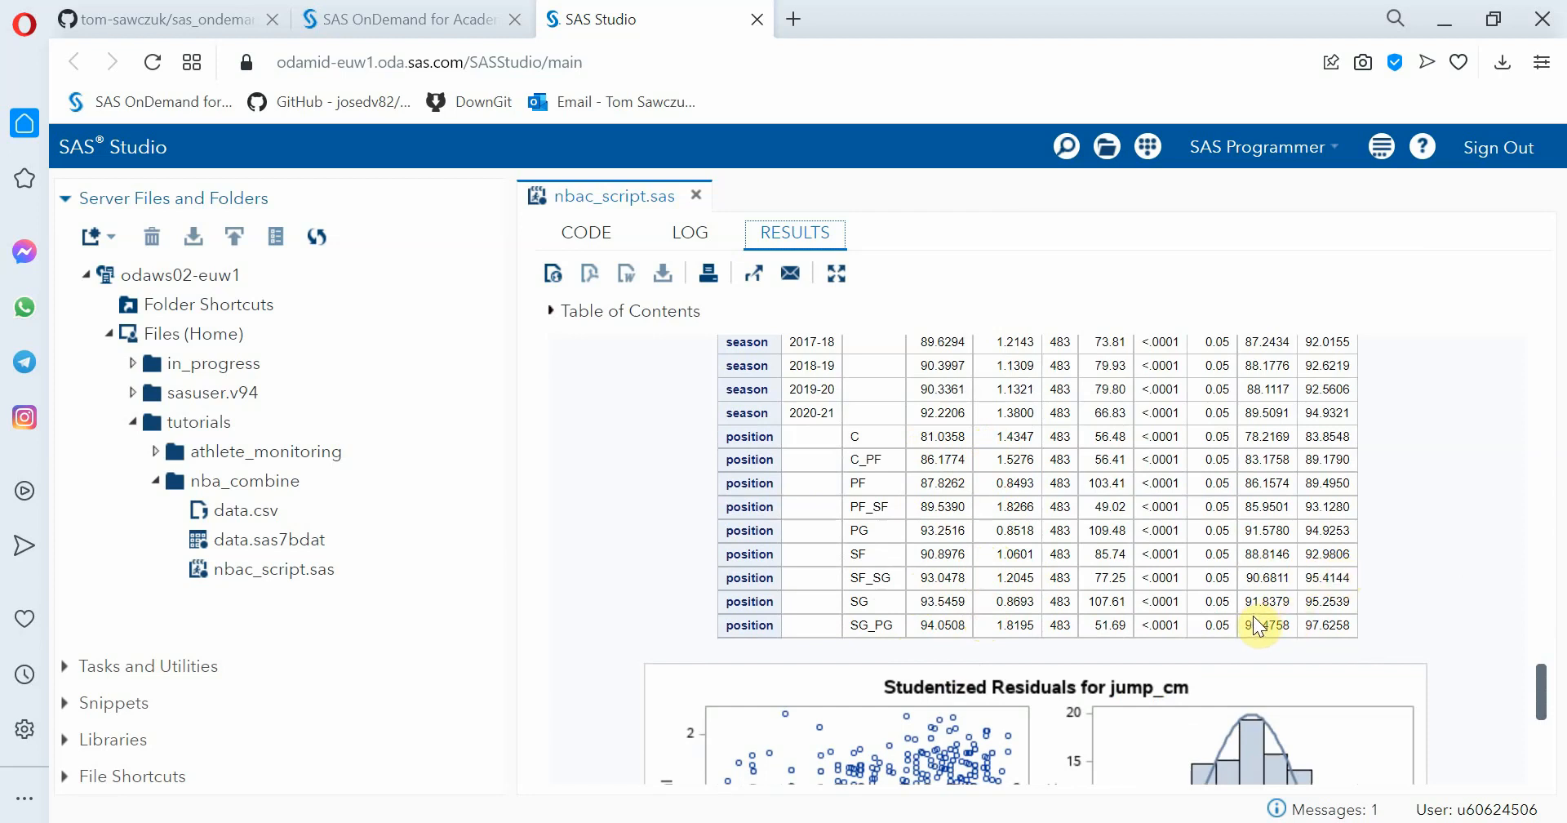
- Inspect the studentized residual plots for jump_cm, including the scatter, histogram and quantile plot, together with the residual statistics
scroll(1443, 620, down, 3)
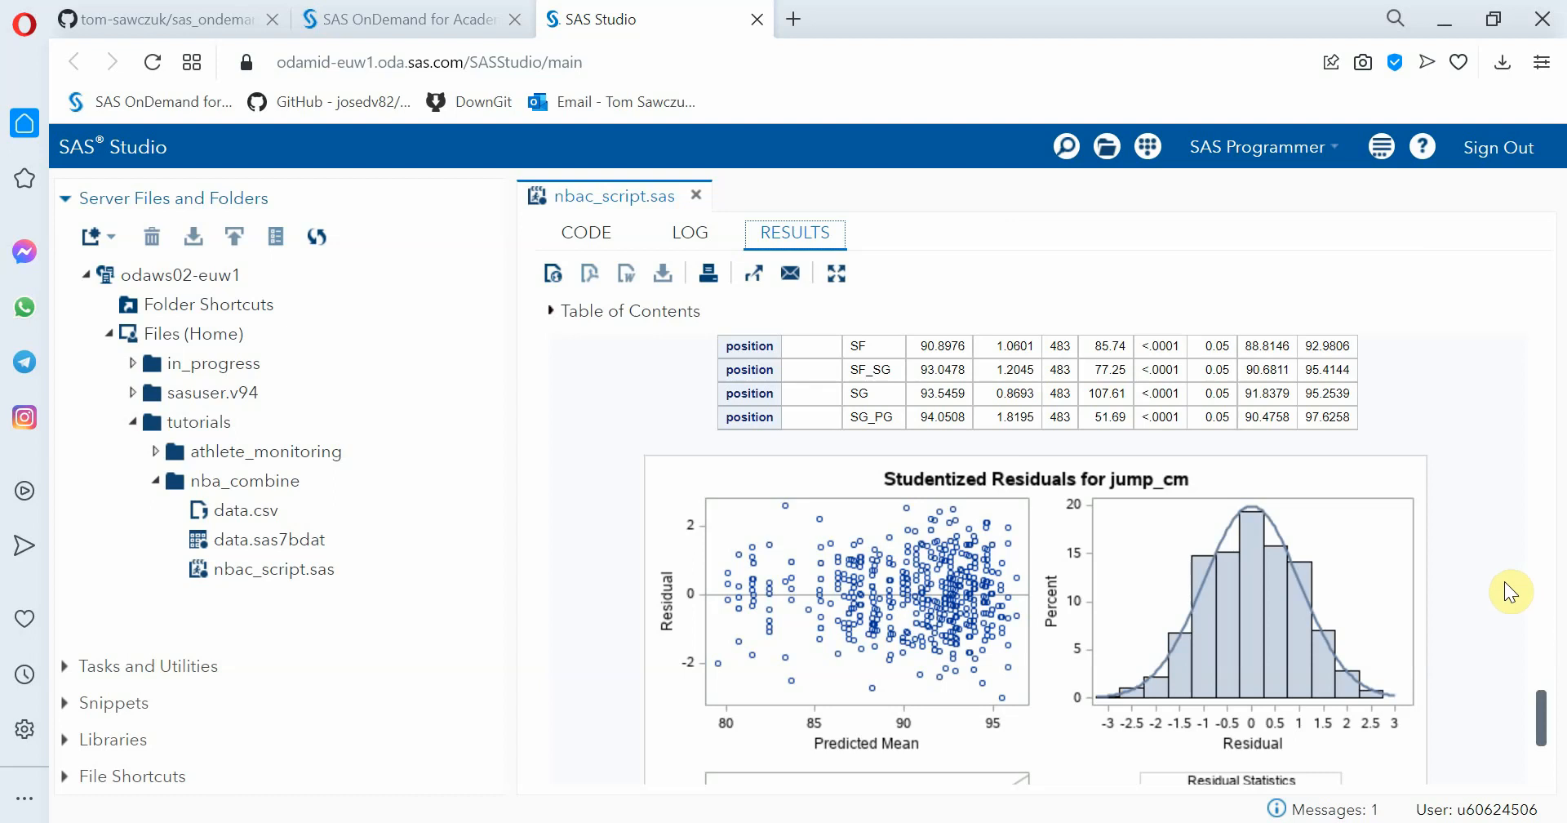
scroll(1505, 581, down, 4)
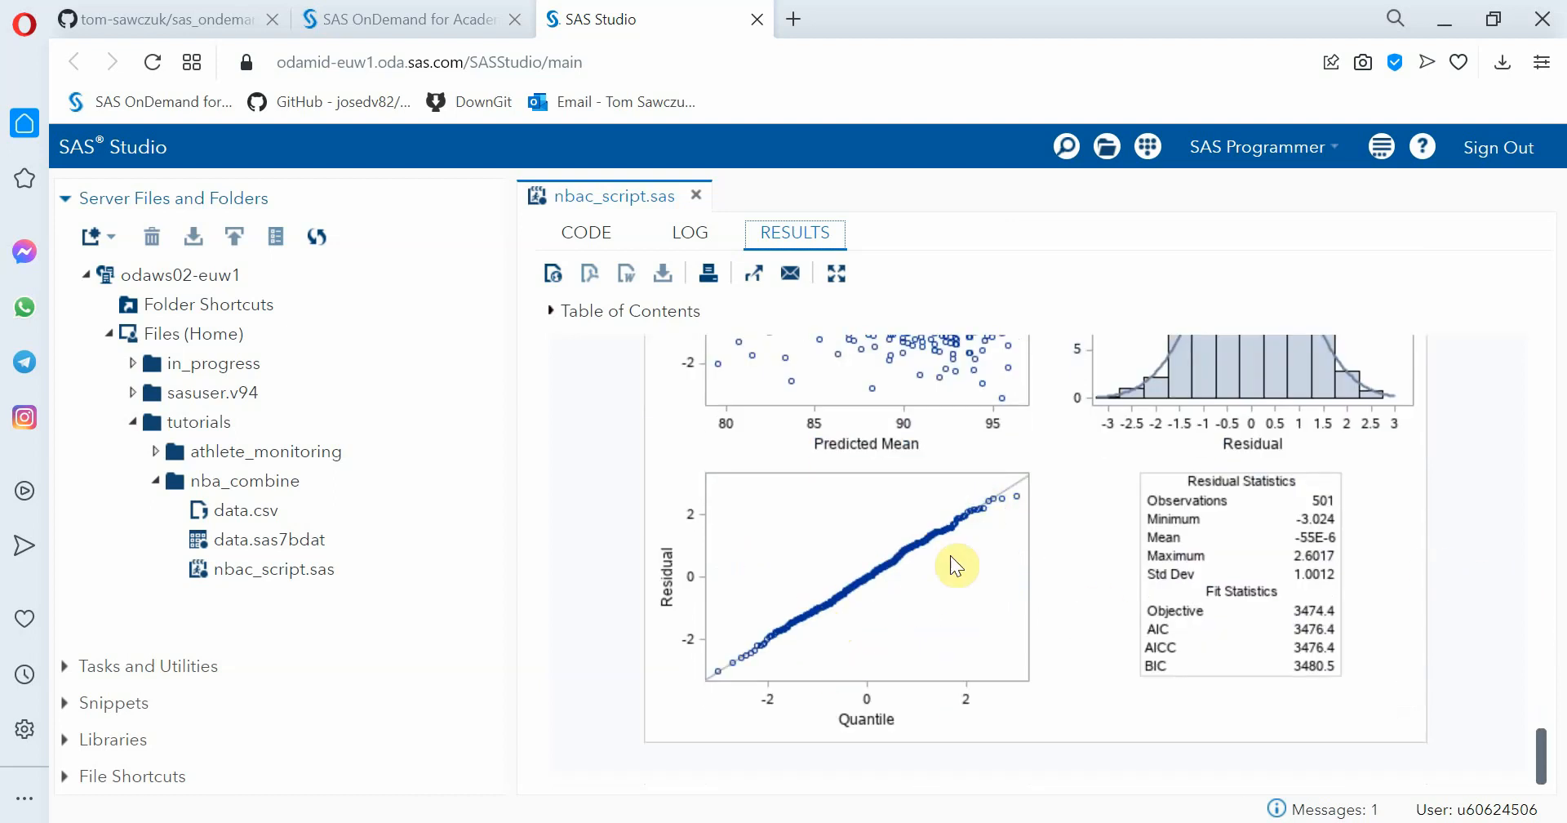
scroll(1133, 542, up, 2)
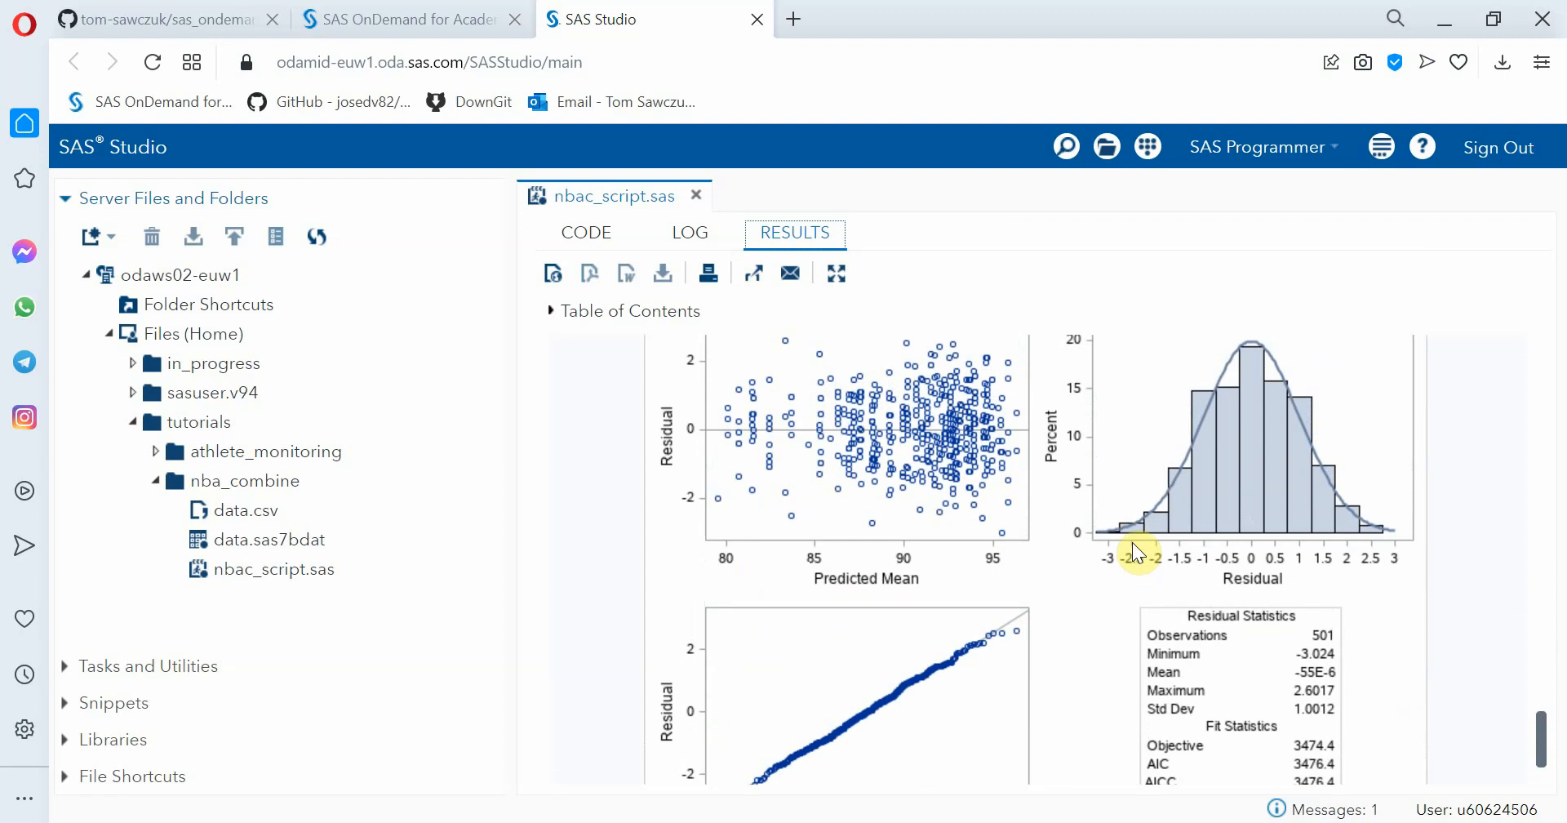
scroll(1133, 542, up, 2)
scroll(1133, 542, down, 2)
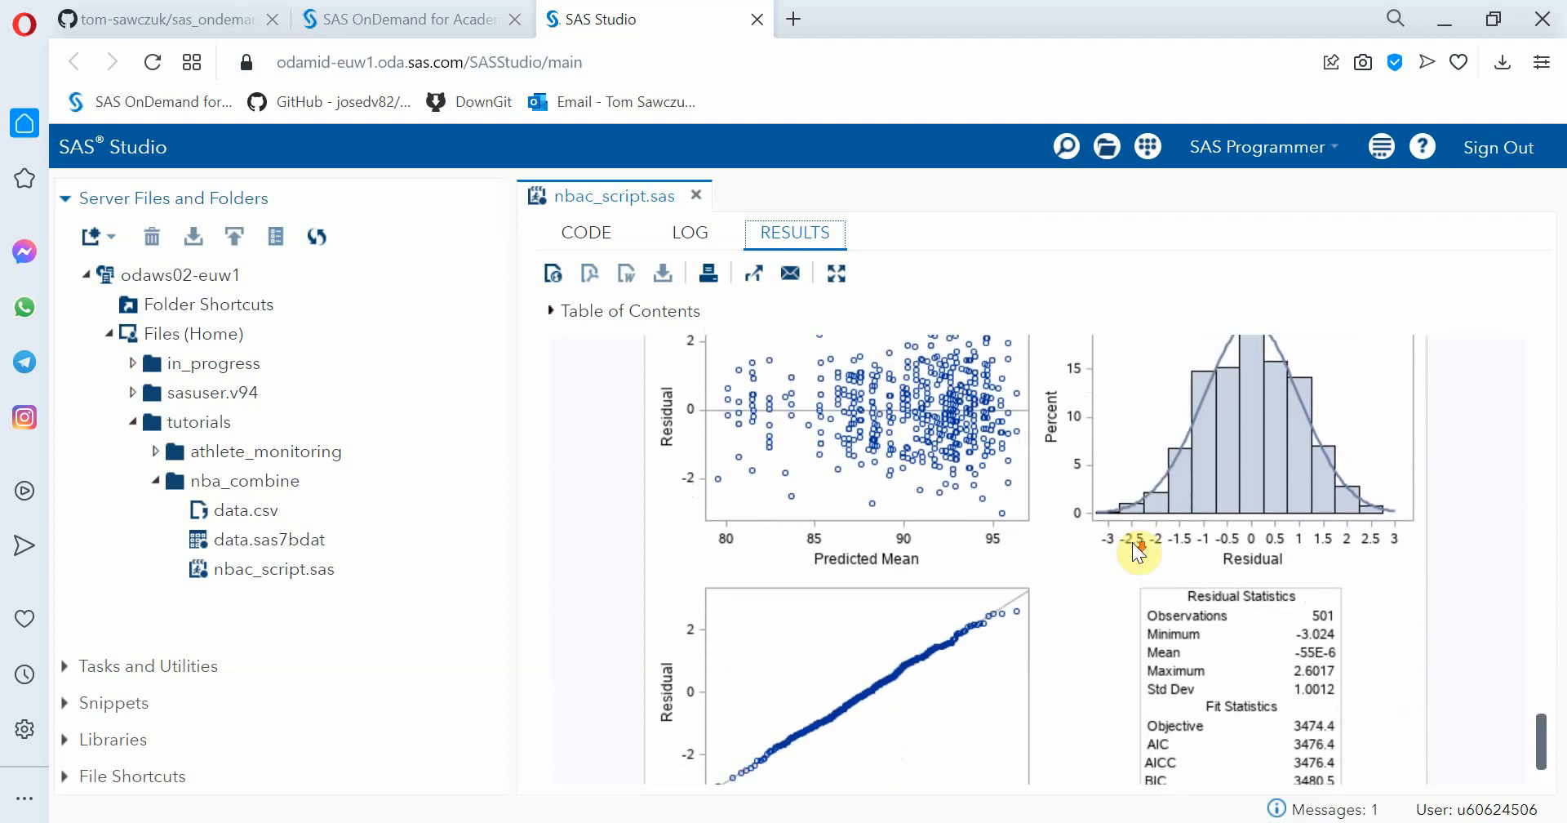
scroll(1133, 542, down, 1)
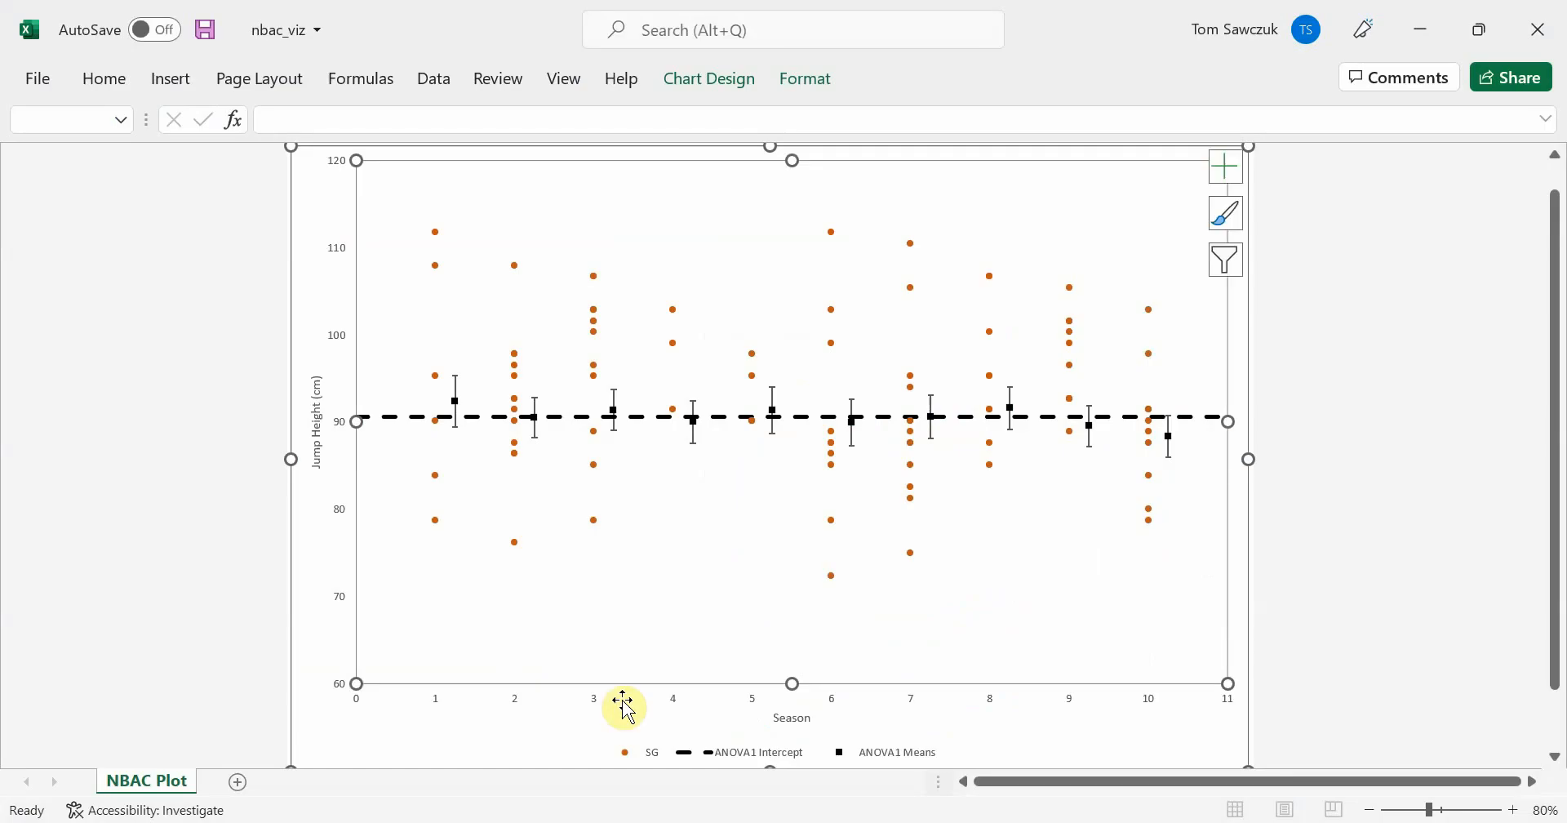
- Switch to the nbac_viz workbook in Excel, replace the SG series with C in the jump height chart and add the ANOVA2 Intercept series
right_click(465, 618)
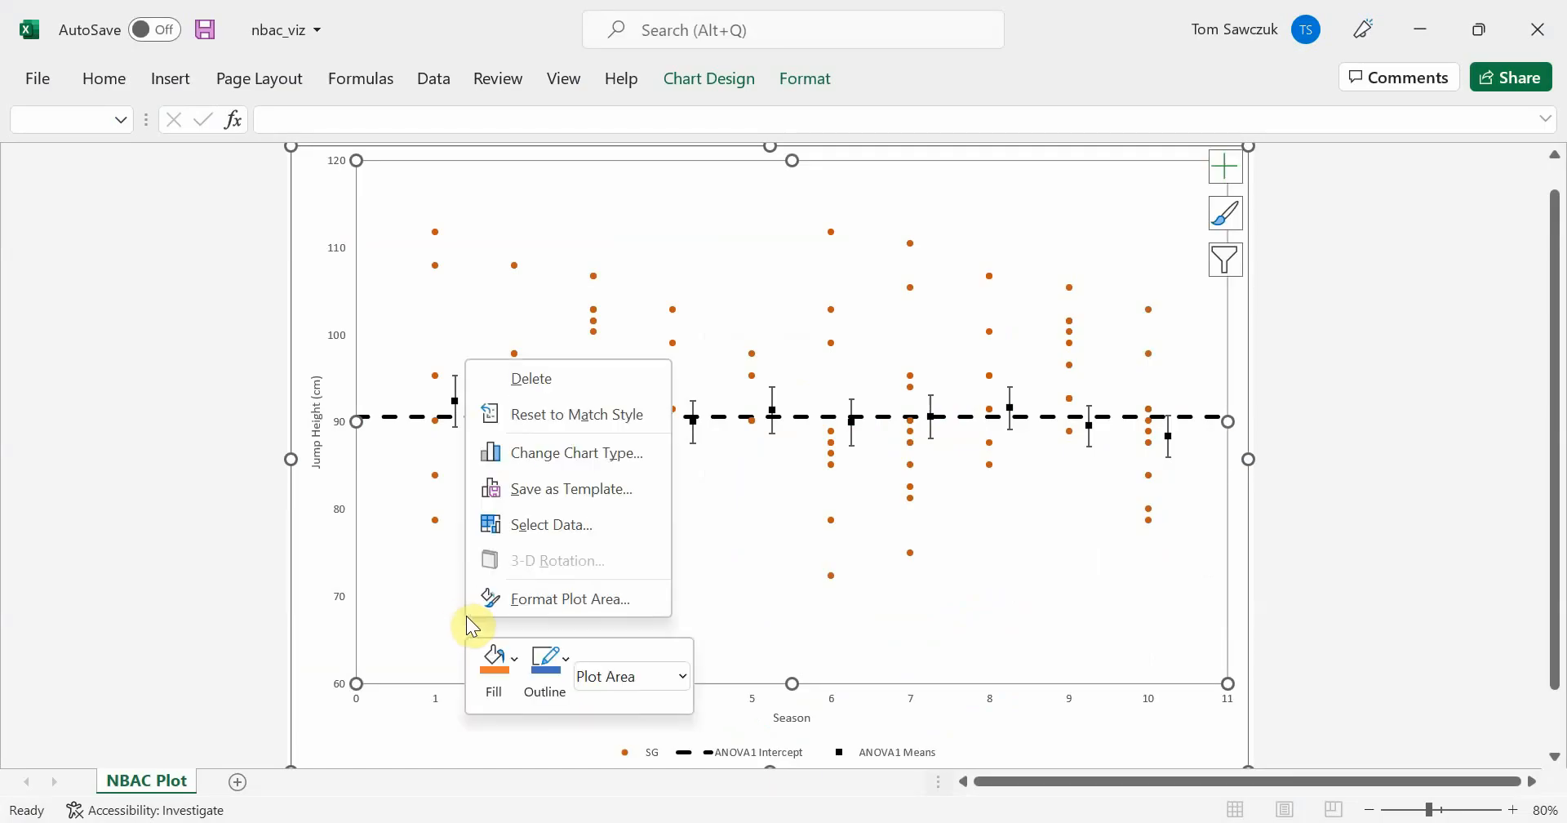
click(565, 531)
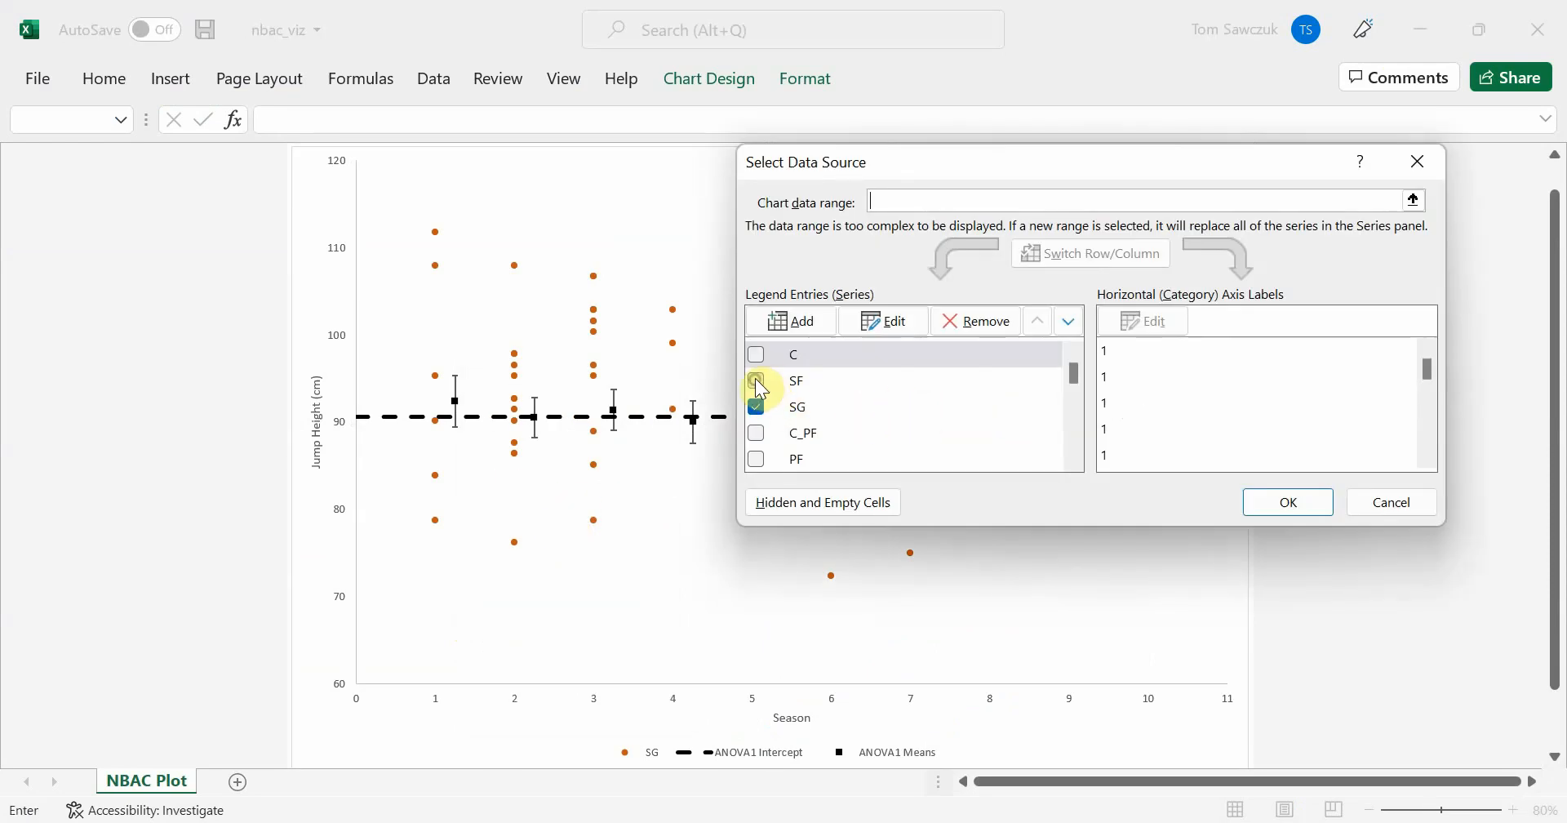
click(755, 410)
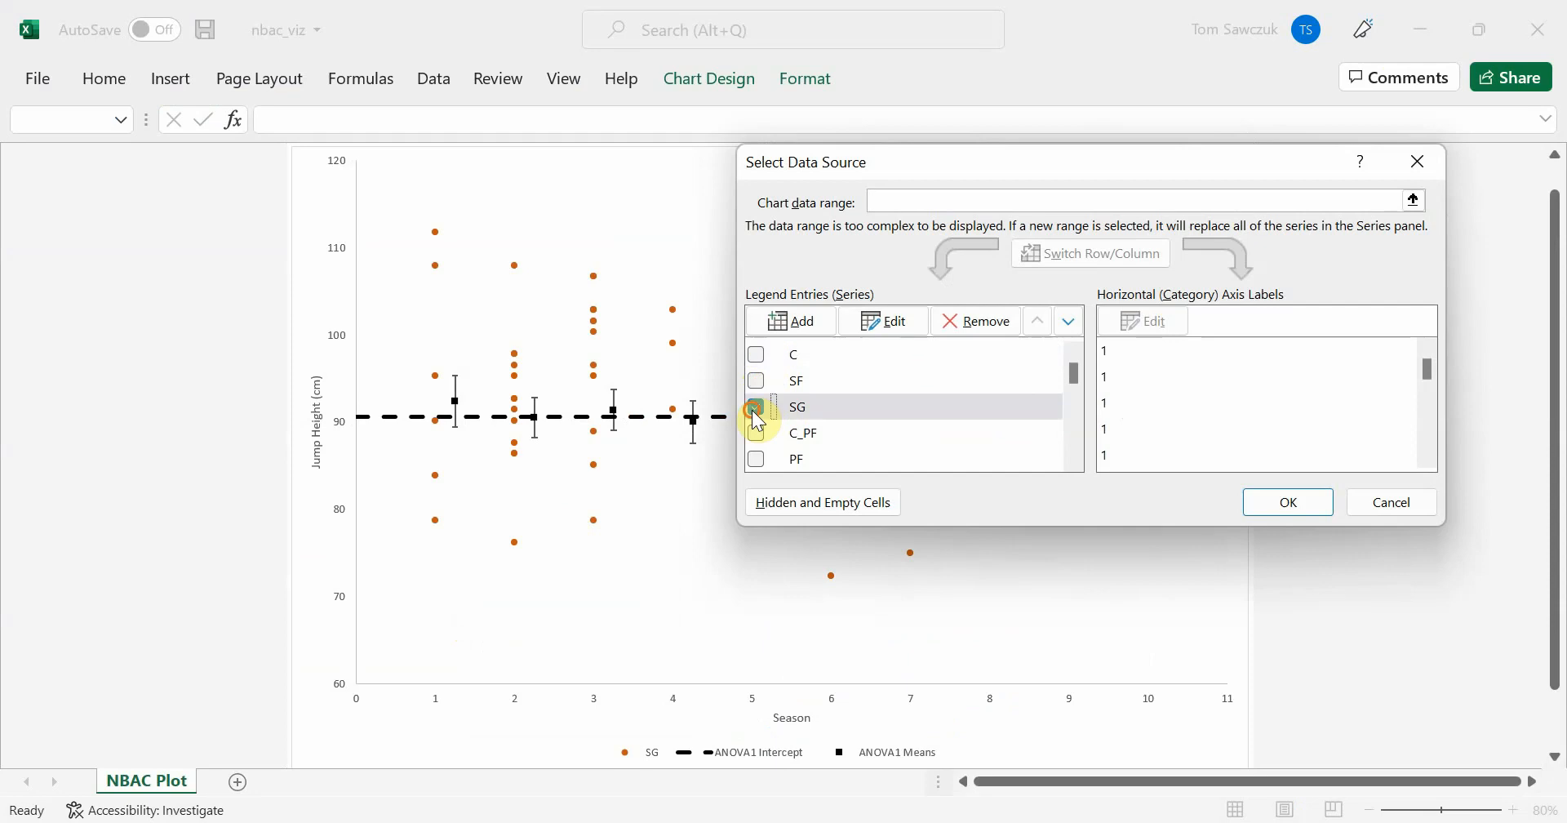
click(757, 355)
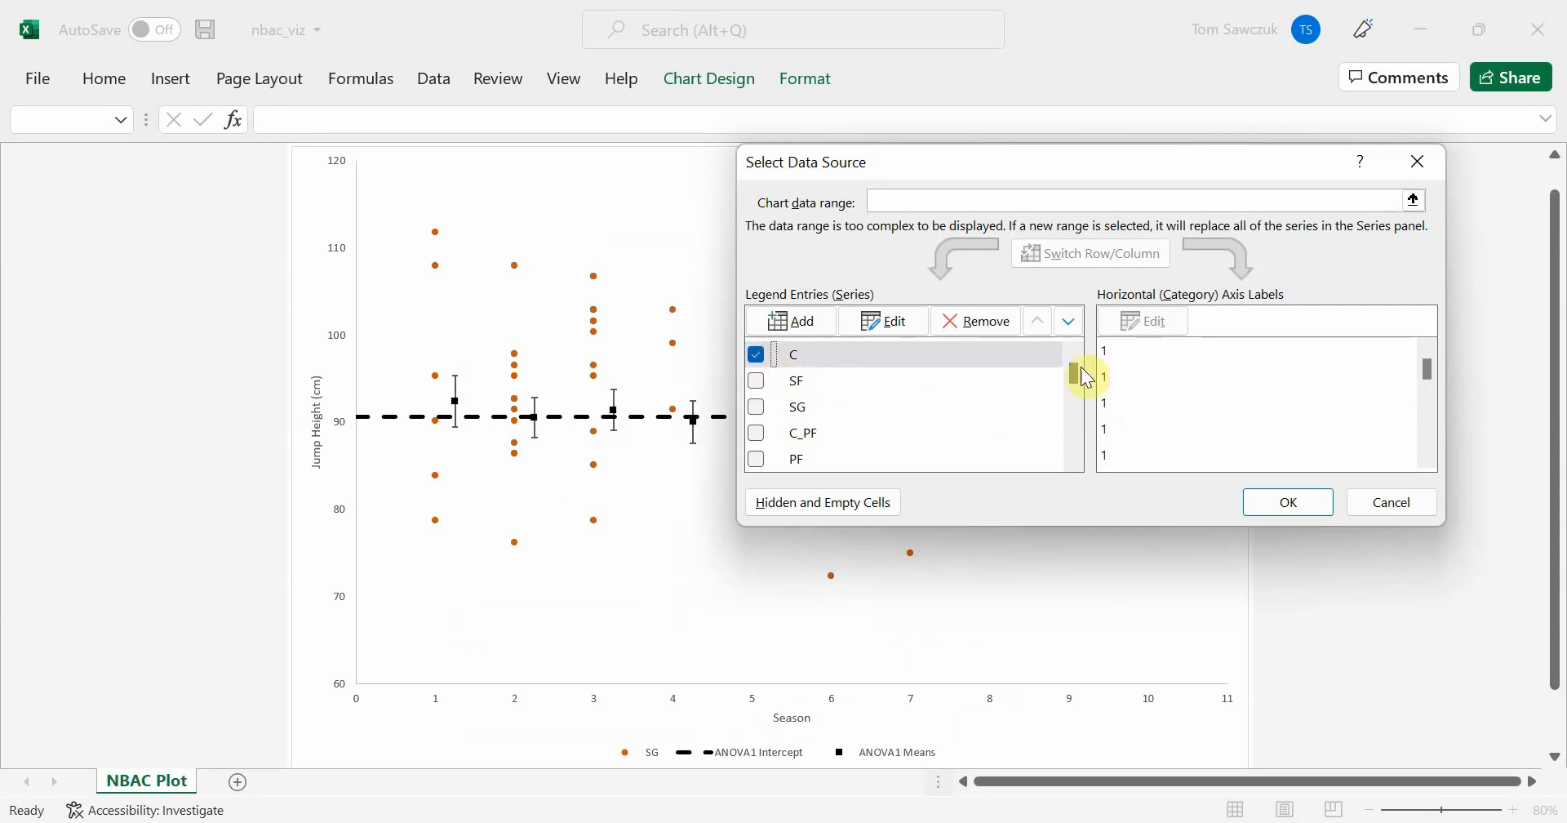
drag(1086, 377, 1077, 399)
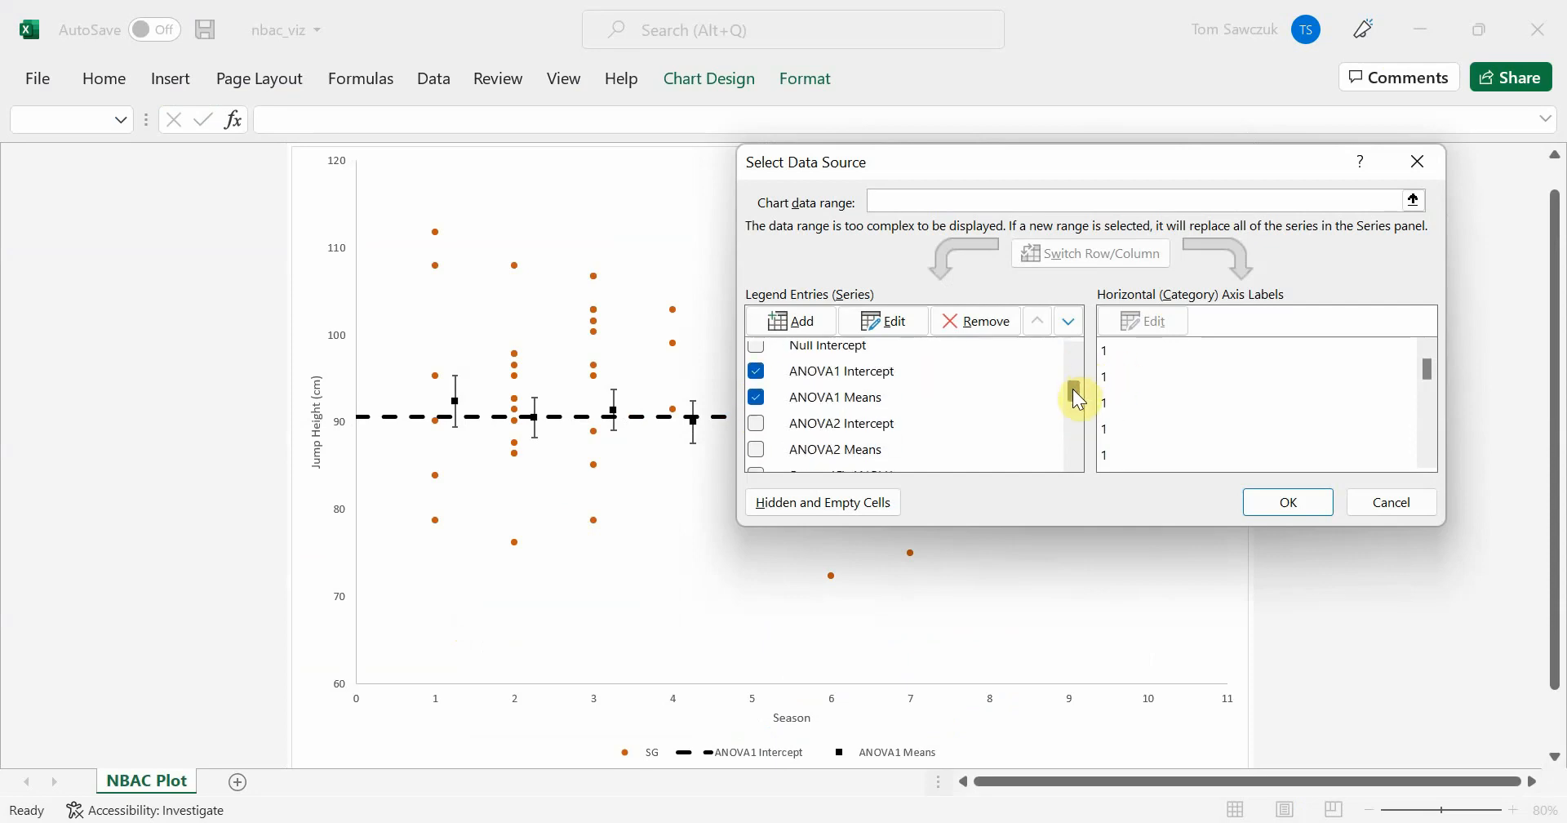
click(757, 423)
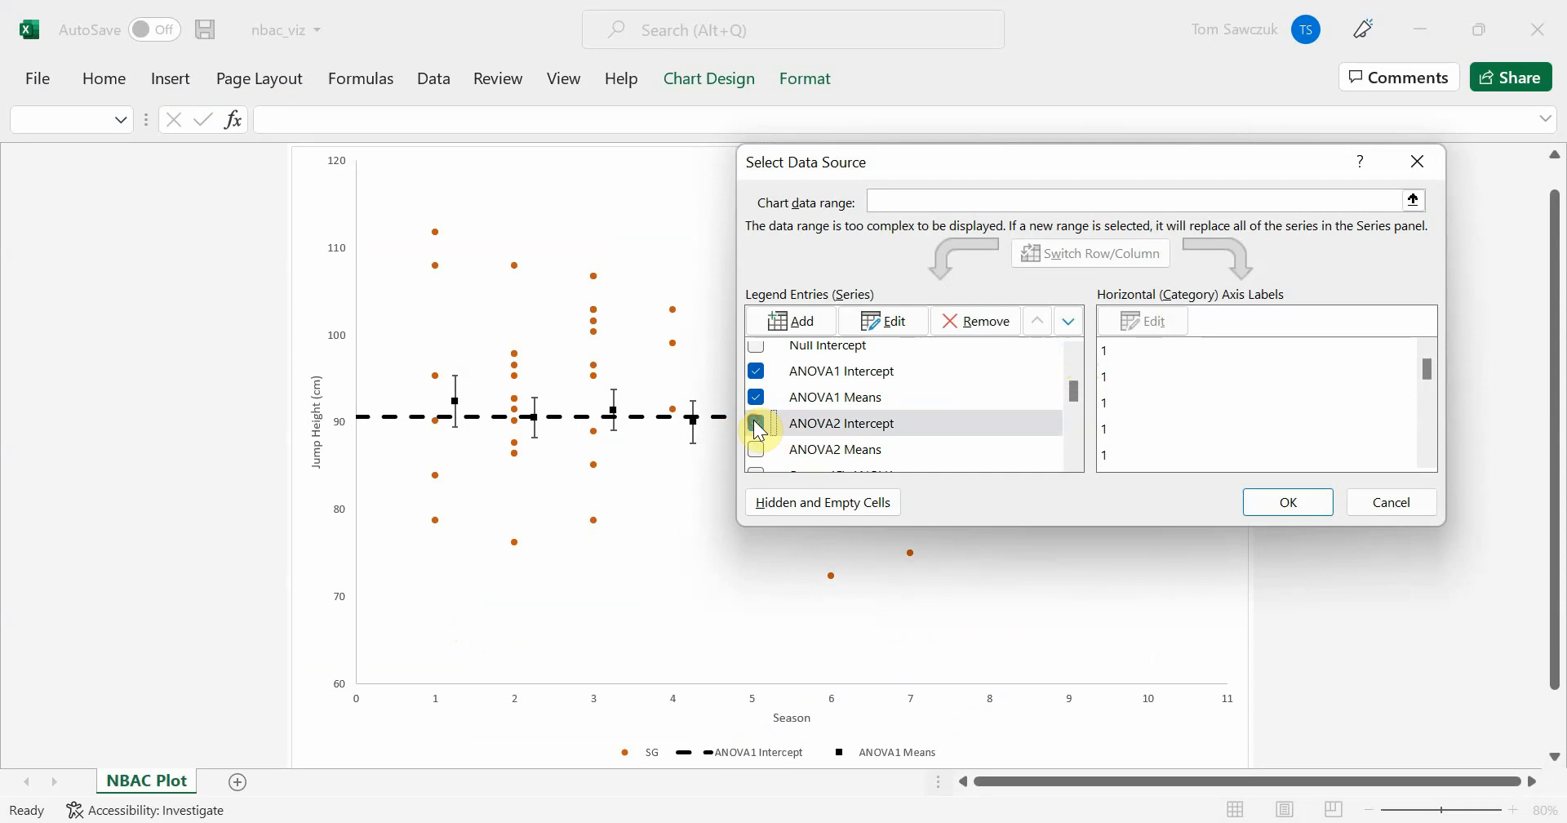
click(1275, 497)
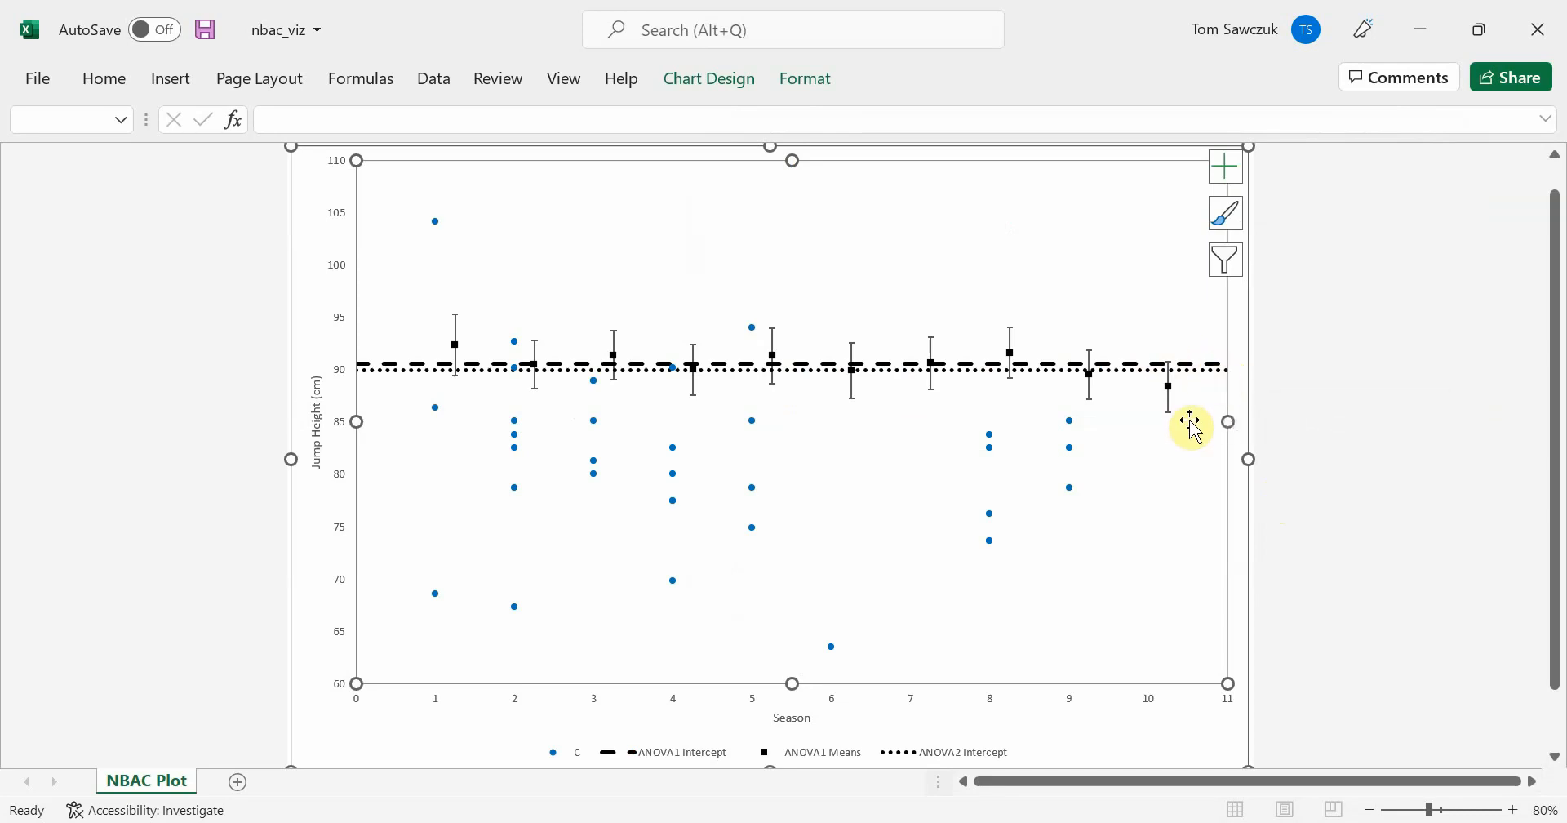
- Replace the ANOVA1 Intercept series with the ANOVA2 Means series in the jump height chart
right_click(1141, 606)
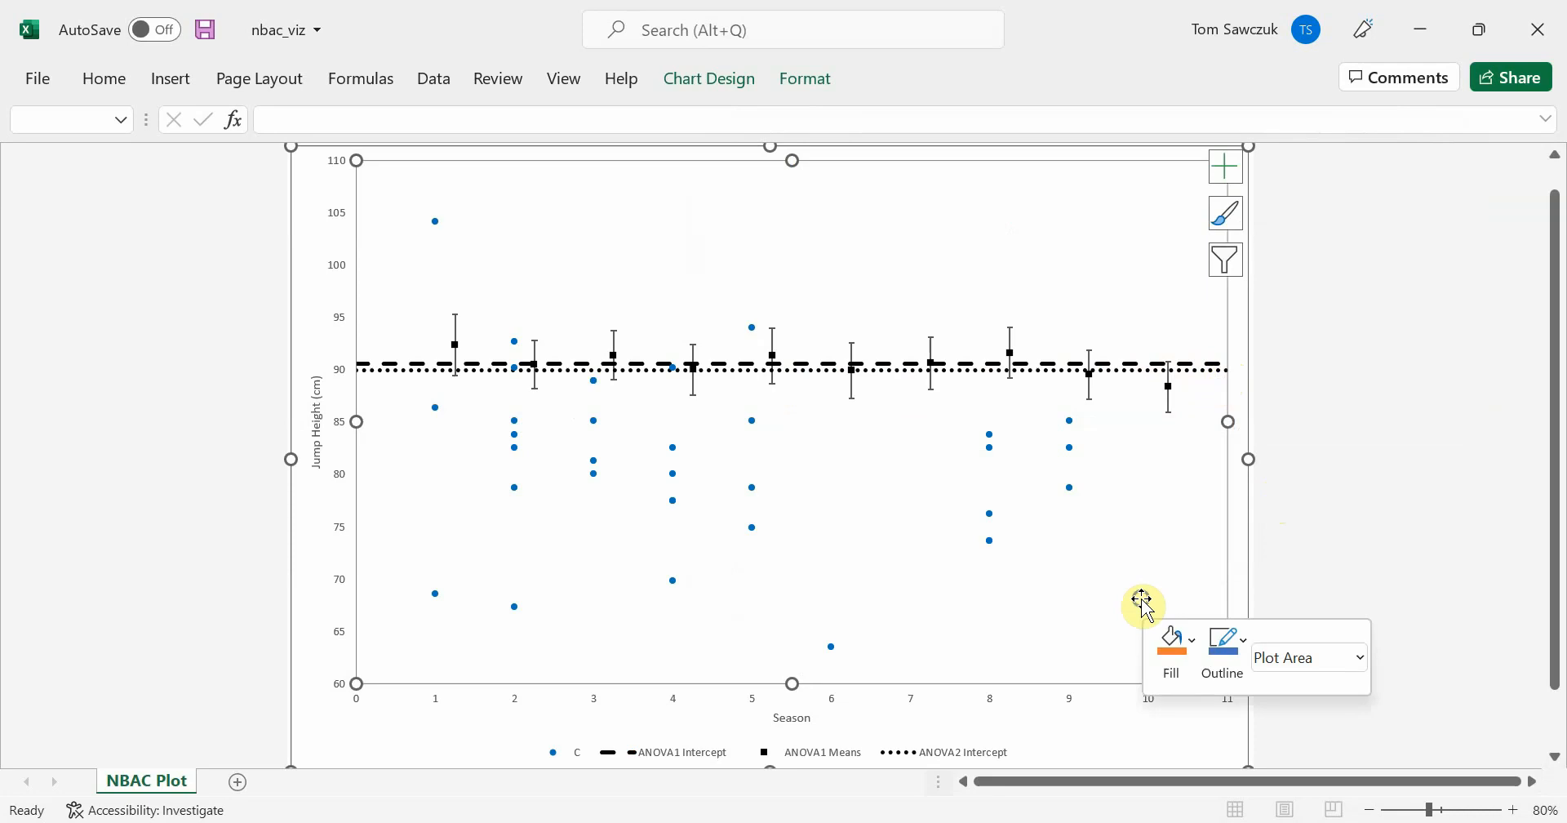
click(1210, 509)
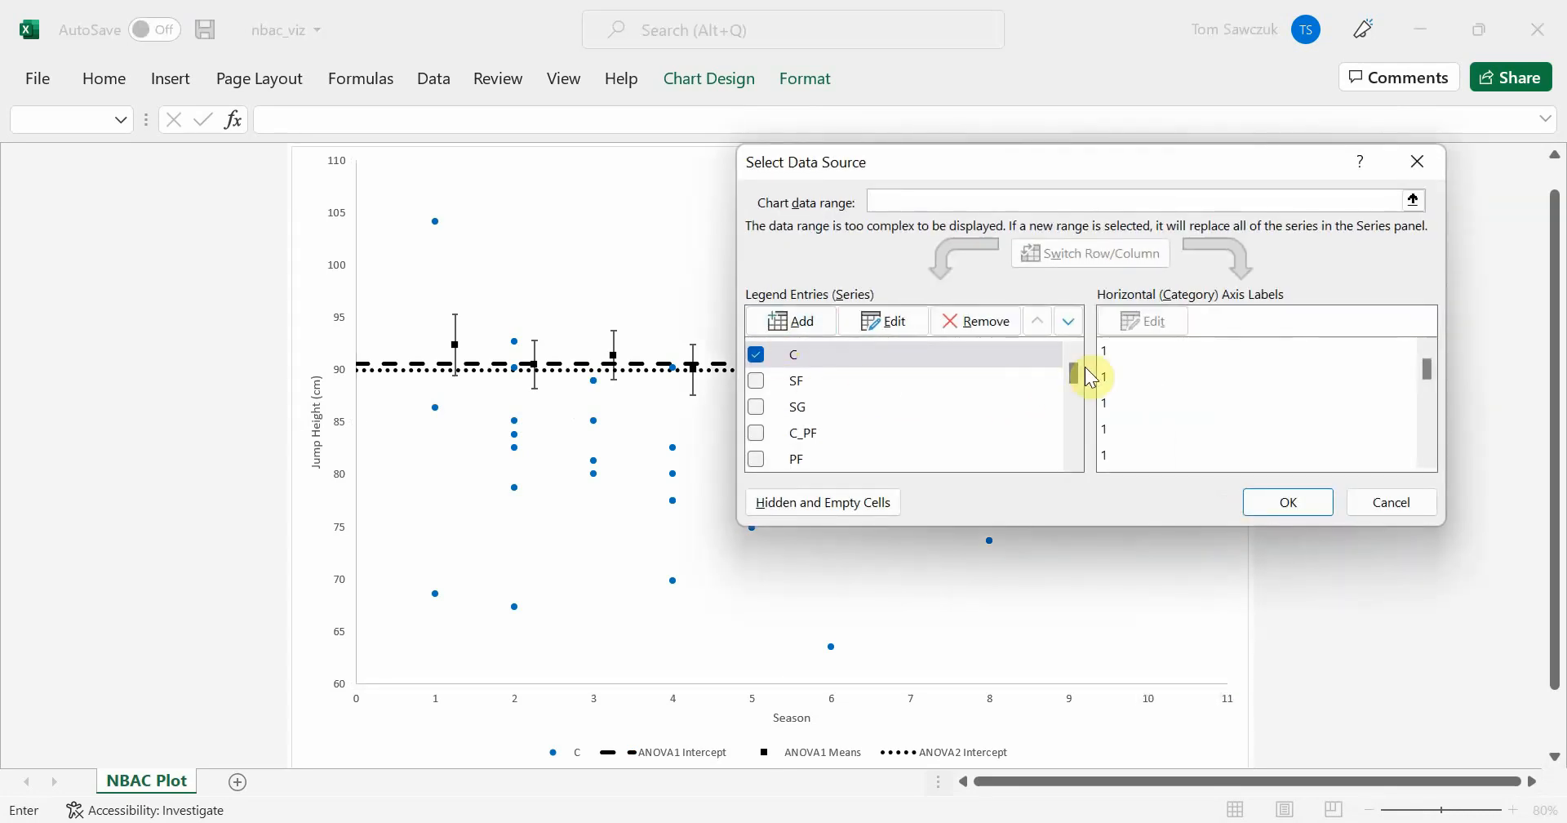
drag(1090, 377, 1076, 388)
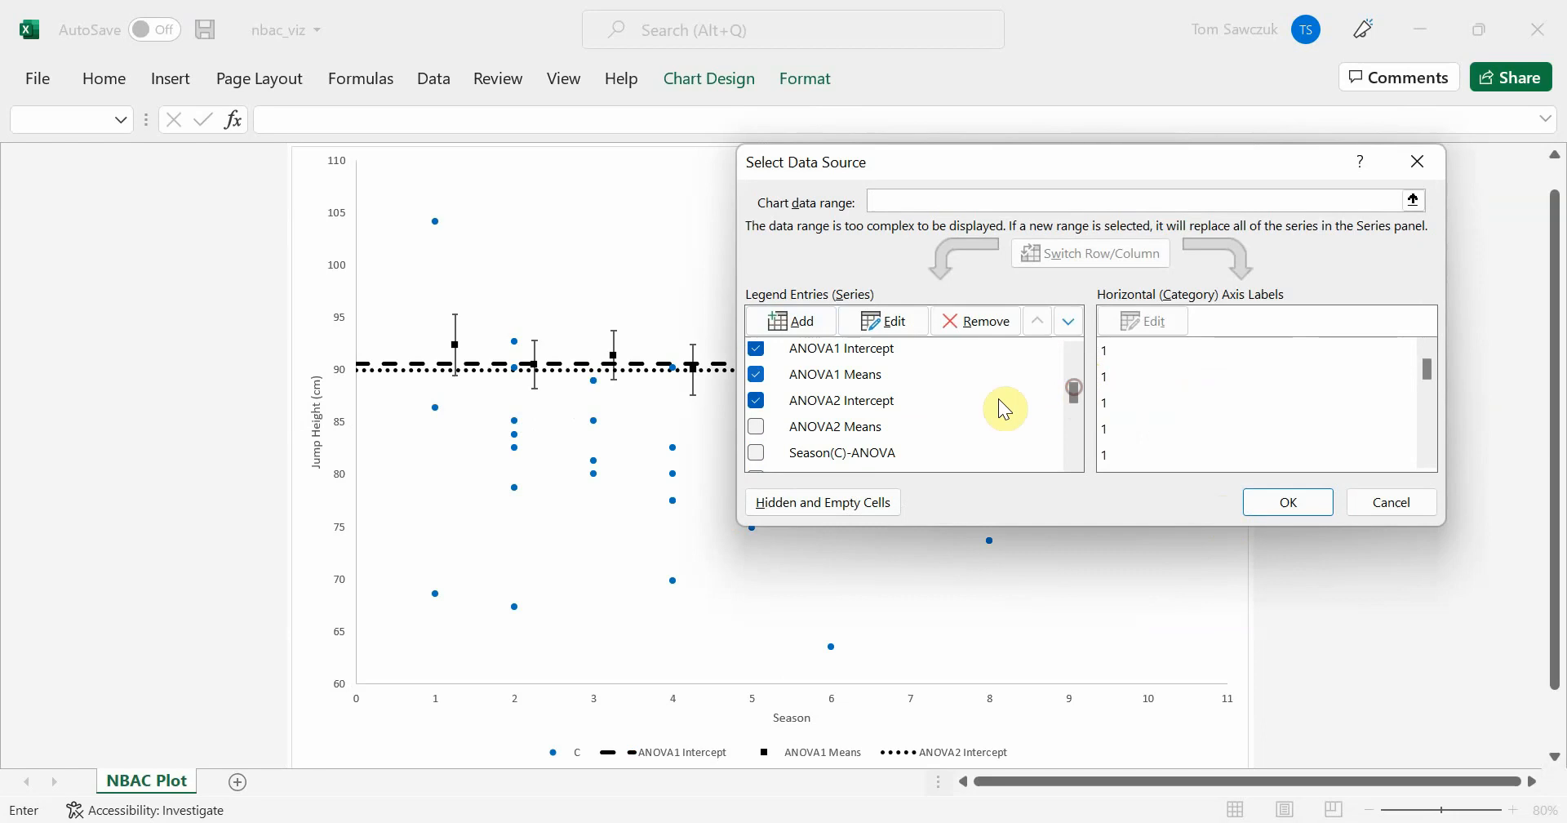
click(756, 348)
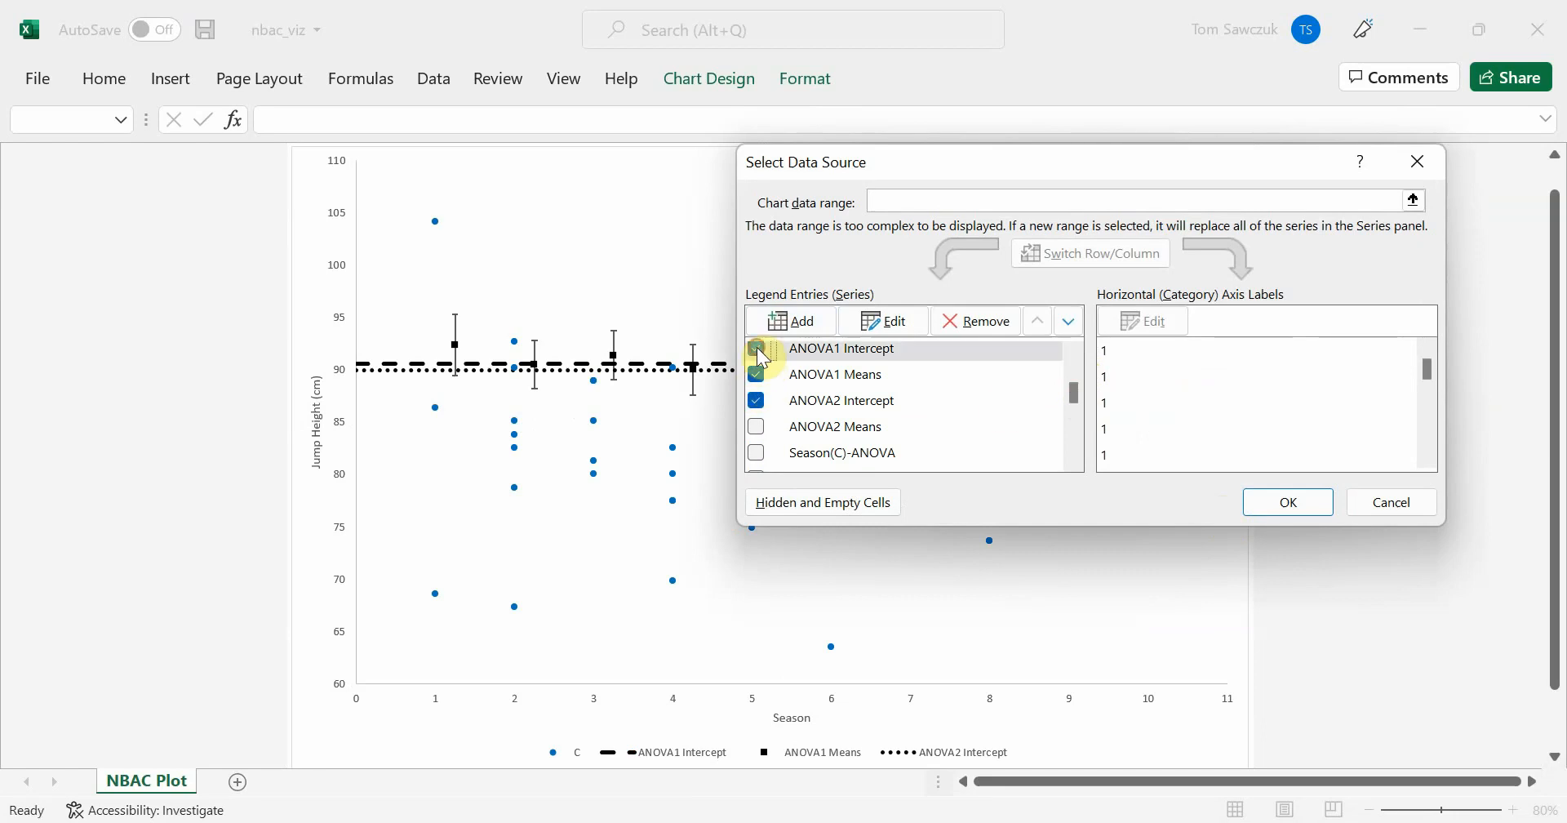
click(756, 426)
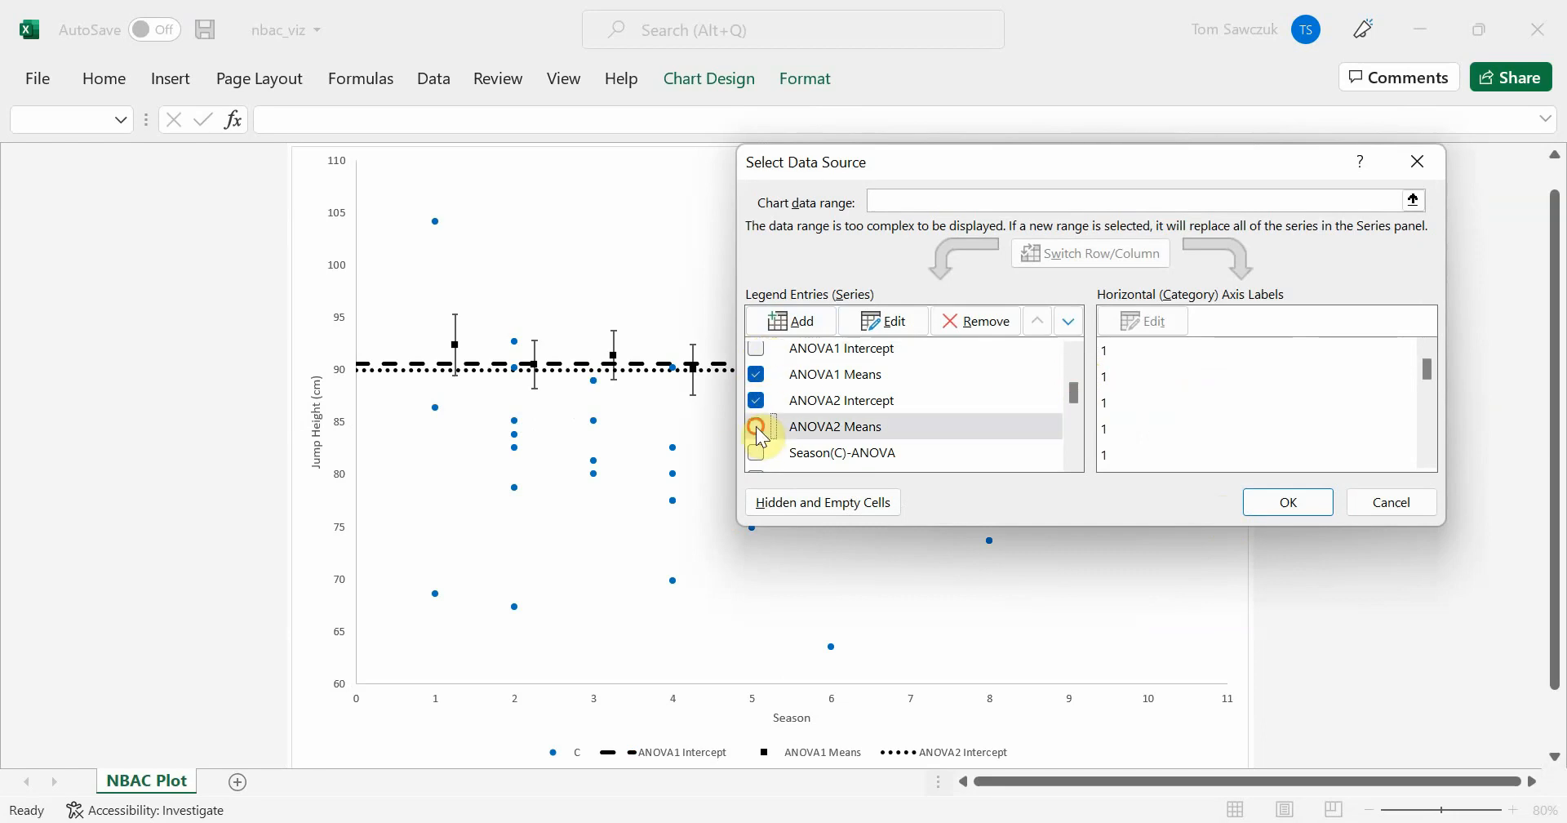
click(1267, 505)
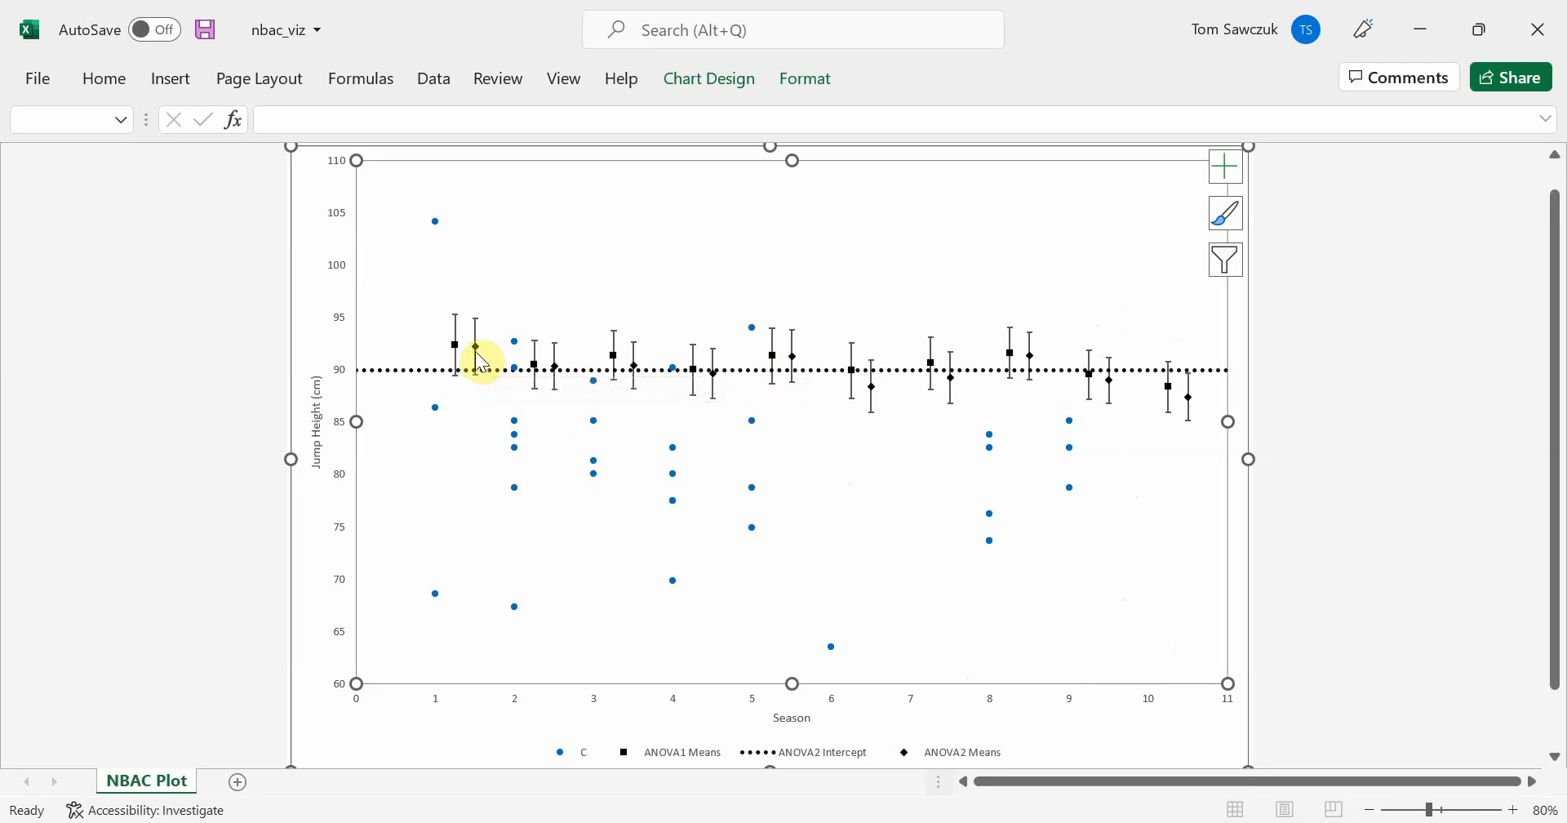
- Switch to SAS Studio and look over the two-way ANOVA code for the season estimates by position in nbac_script.sas
mouse_move(484, 359)
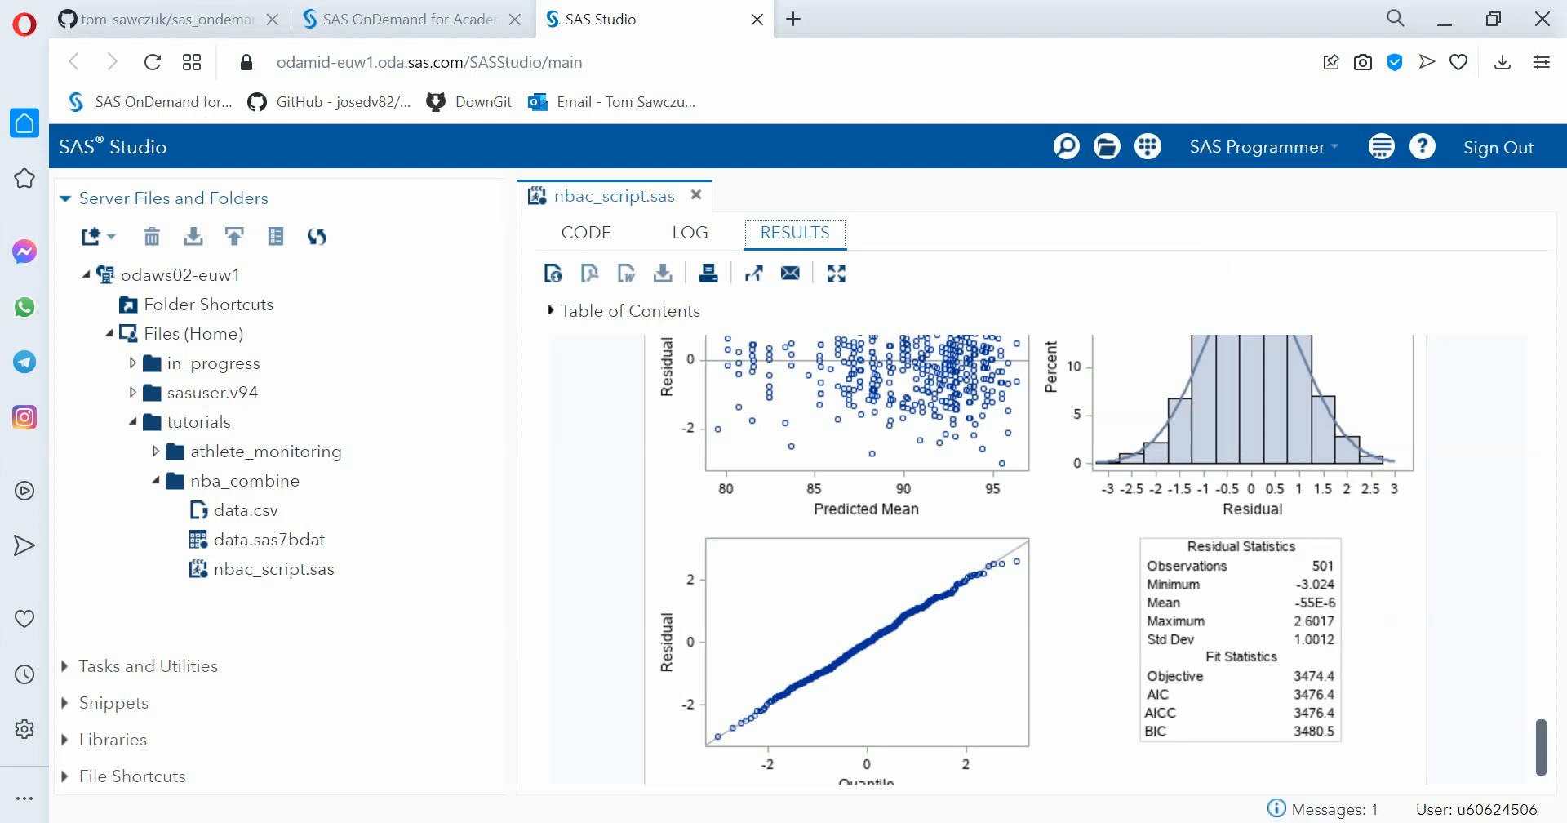
click(588, 229)
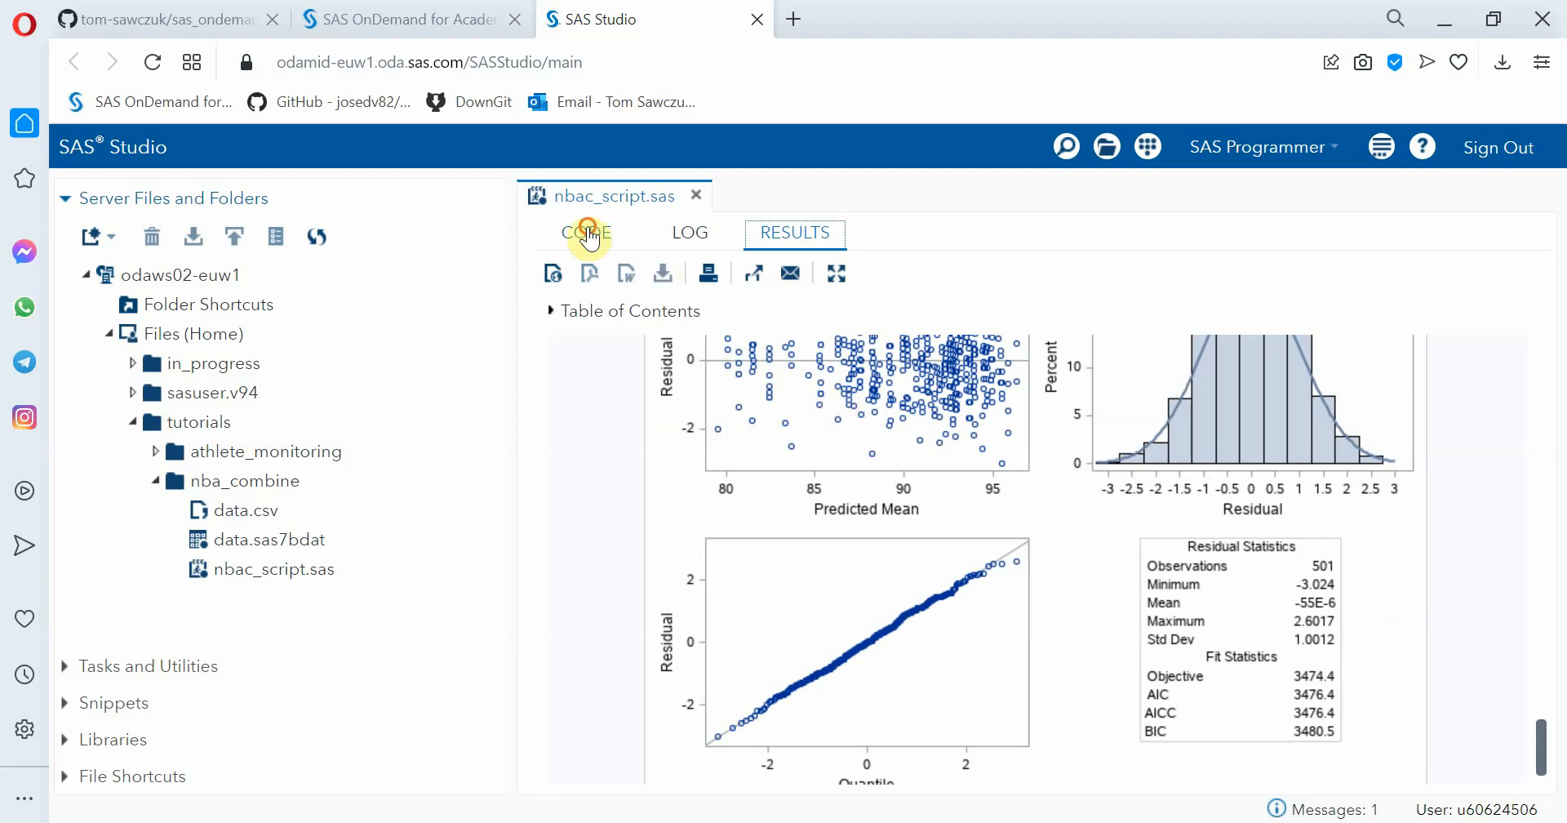
scroll(979, 677, down, 1)
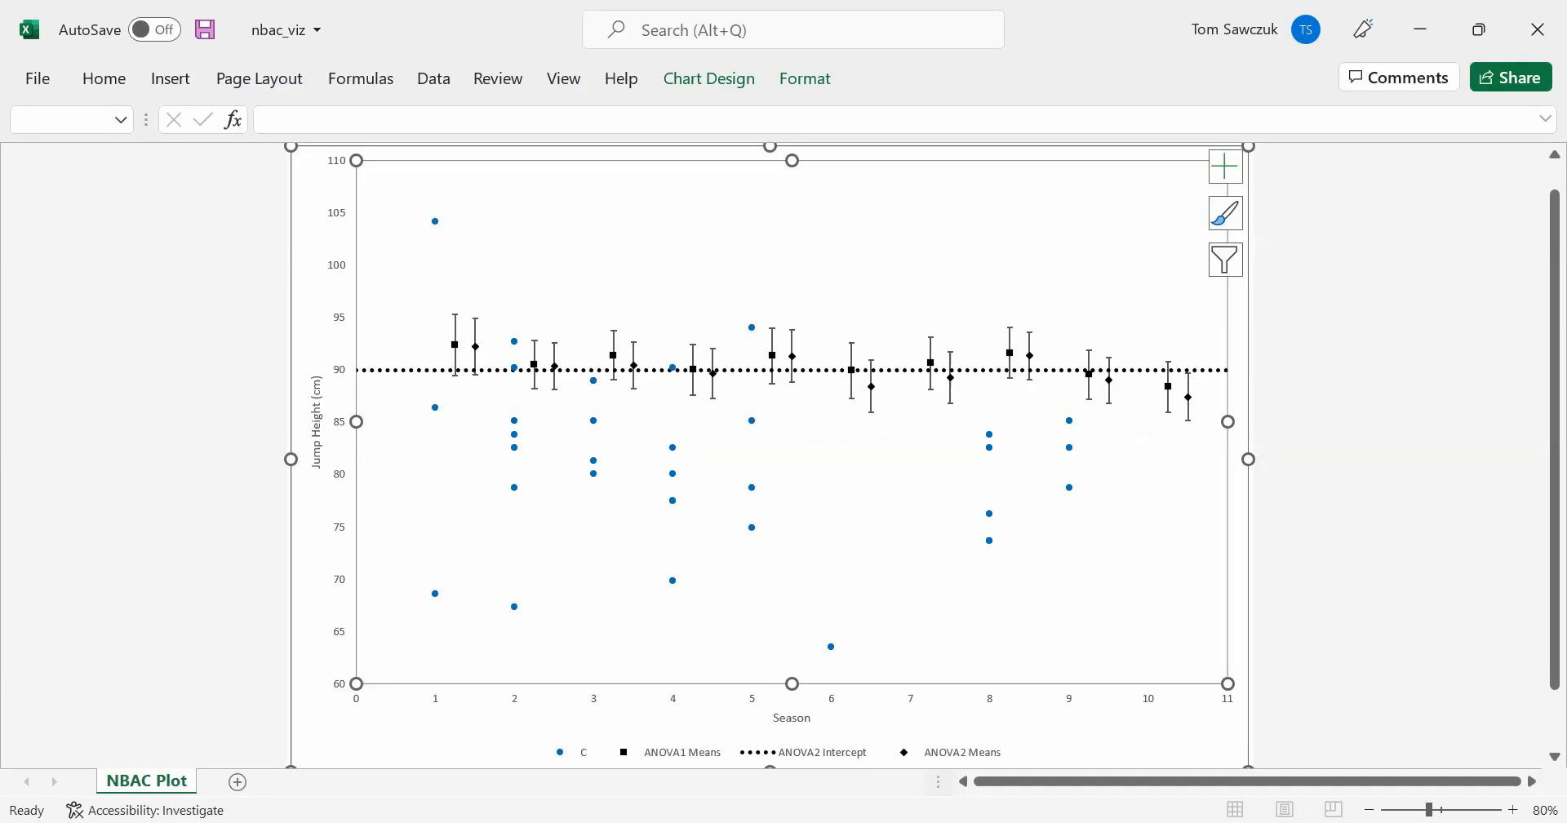
- Return to the nbac_viz workbook in Excel and add the Season(C)-ANOVA series to the jump height chart
right_click(636, 606)
click(704, 520)
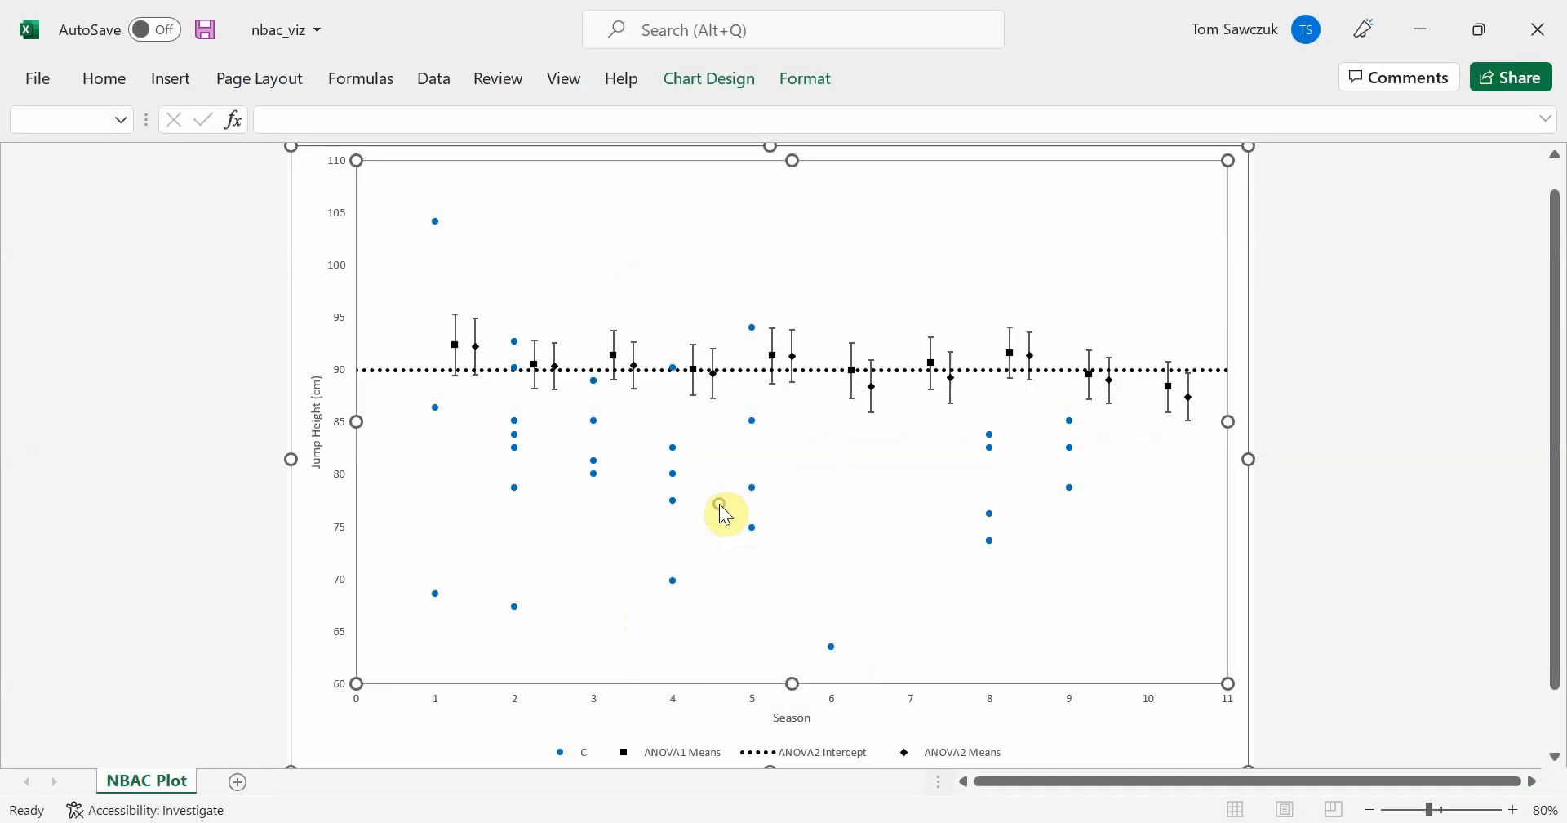
drag(1074, 375, 1081, 402)
click(756, 442)
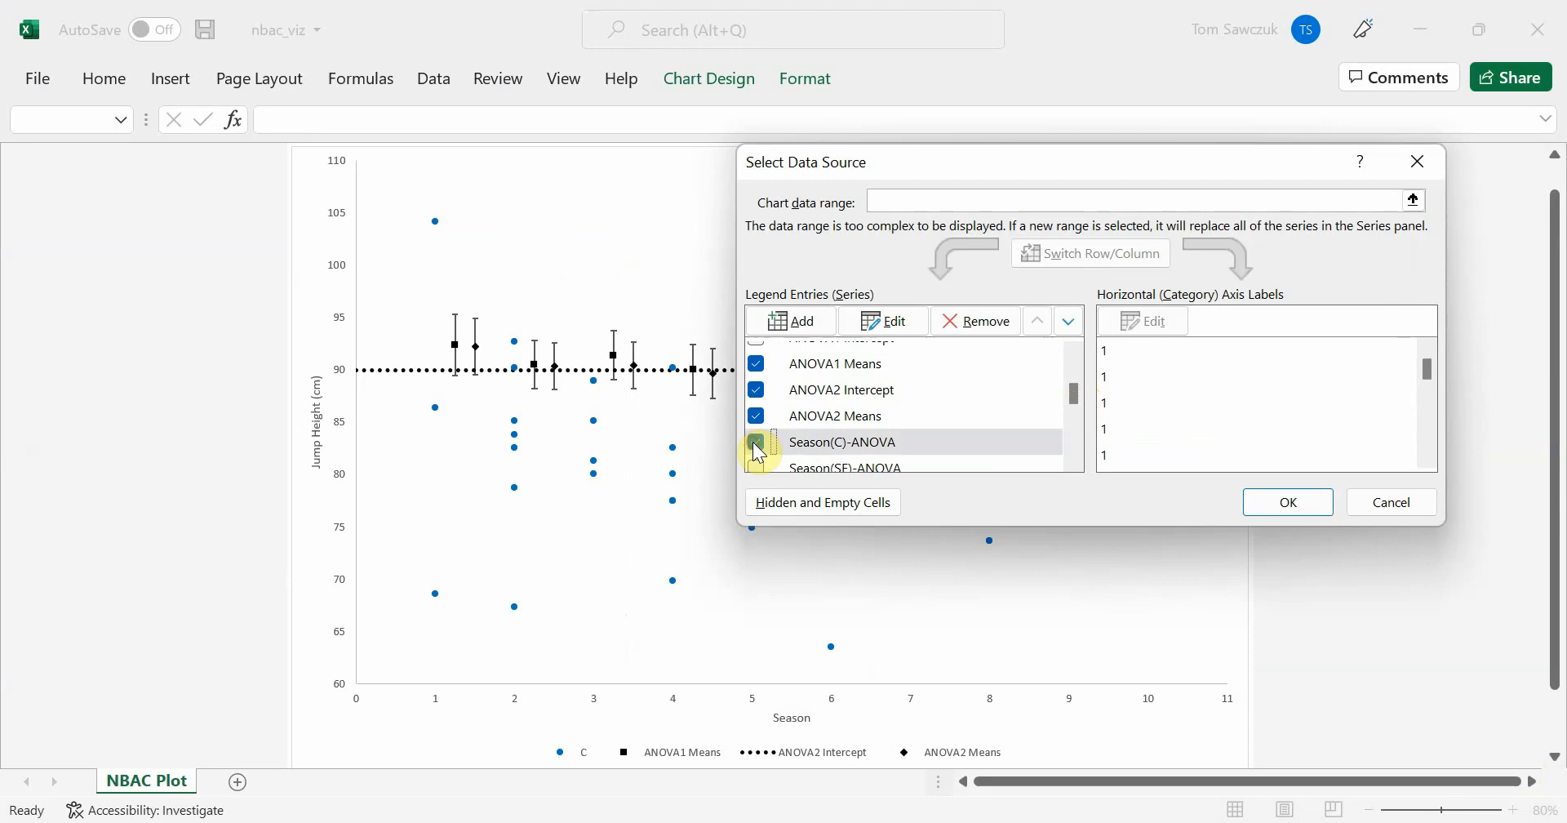
click(1286, 506)
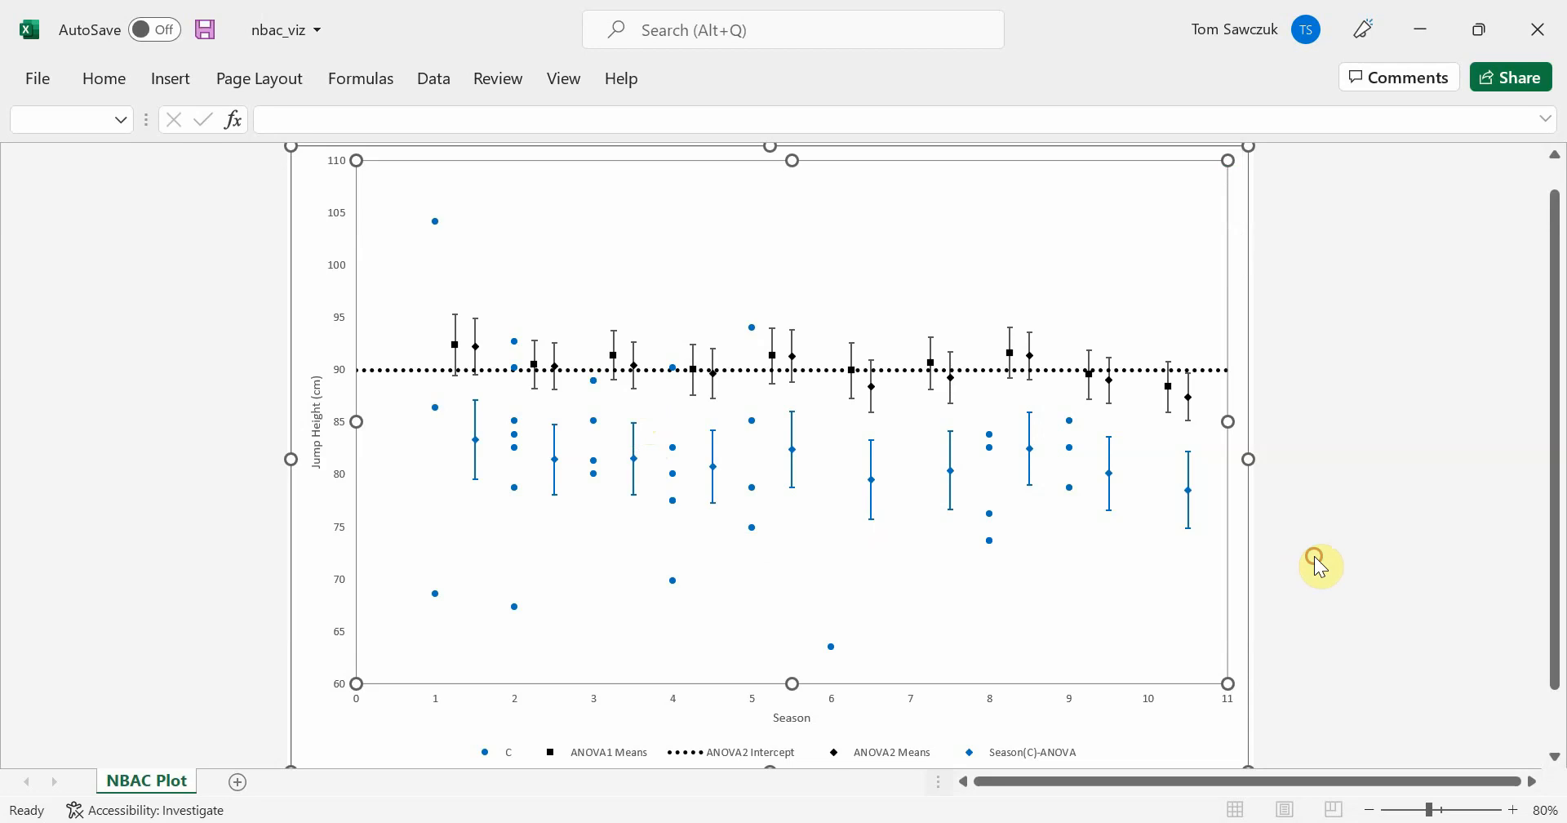
click(1315, 557)
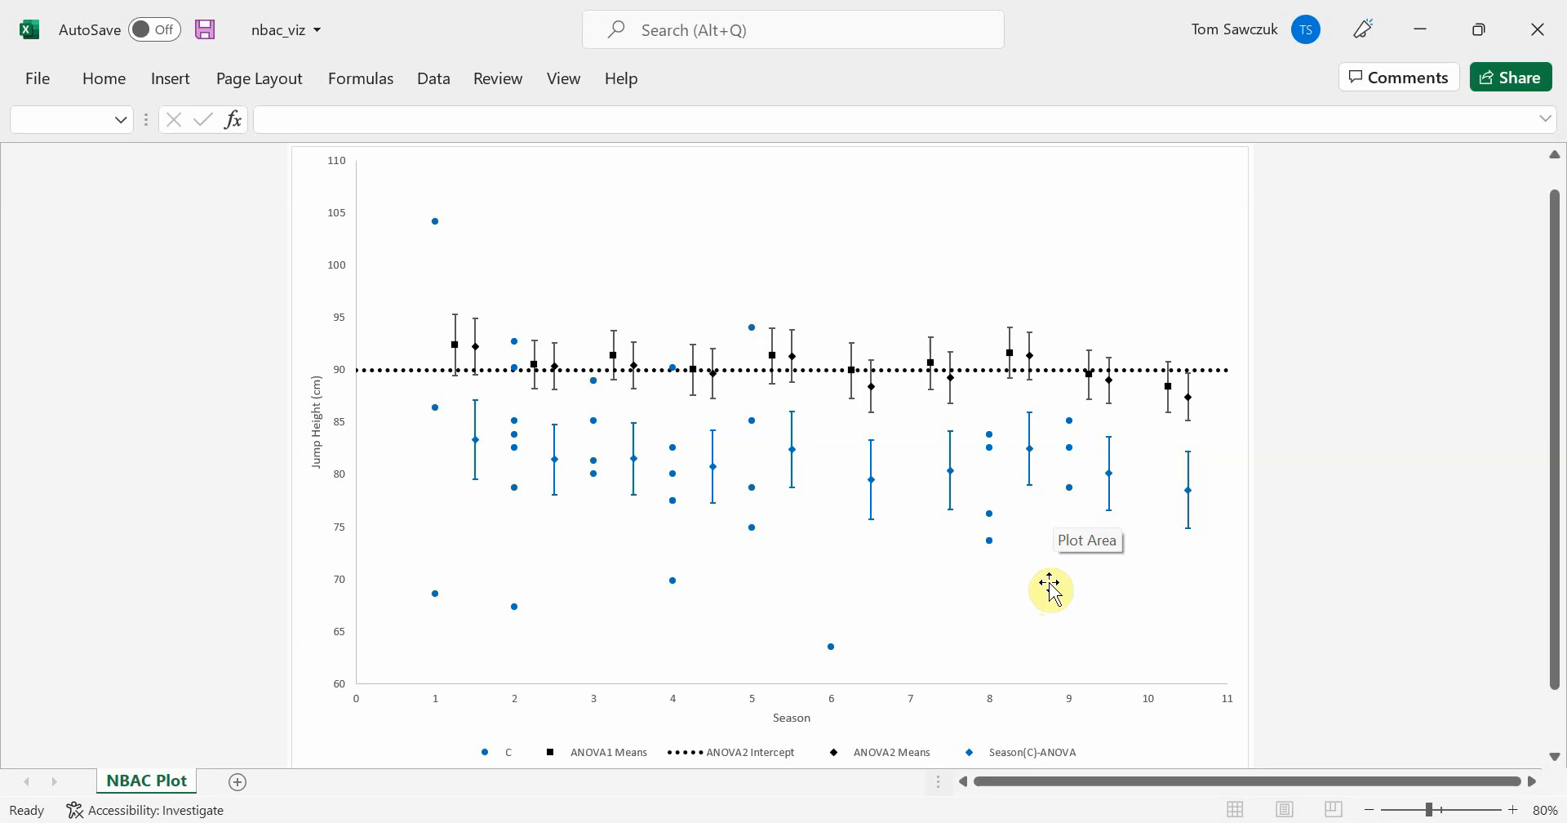
- Replace the C and Season(C)-ANOVA series with SF and Season(SF)-ANOVA in the jump height chart
right_click(1187, 638)
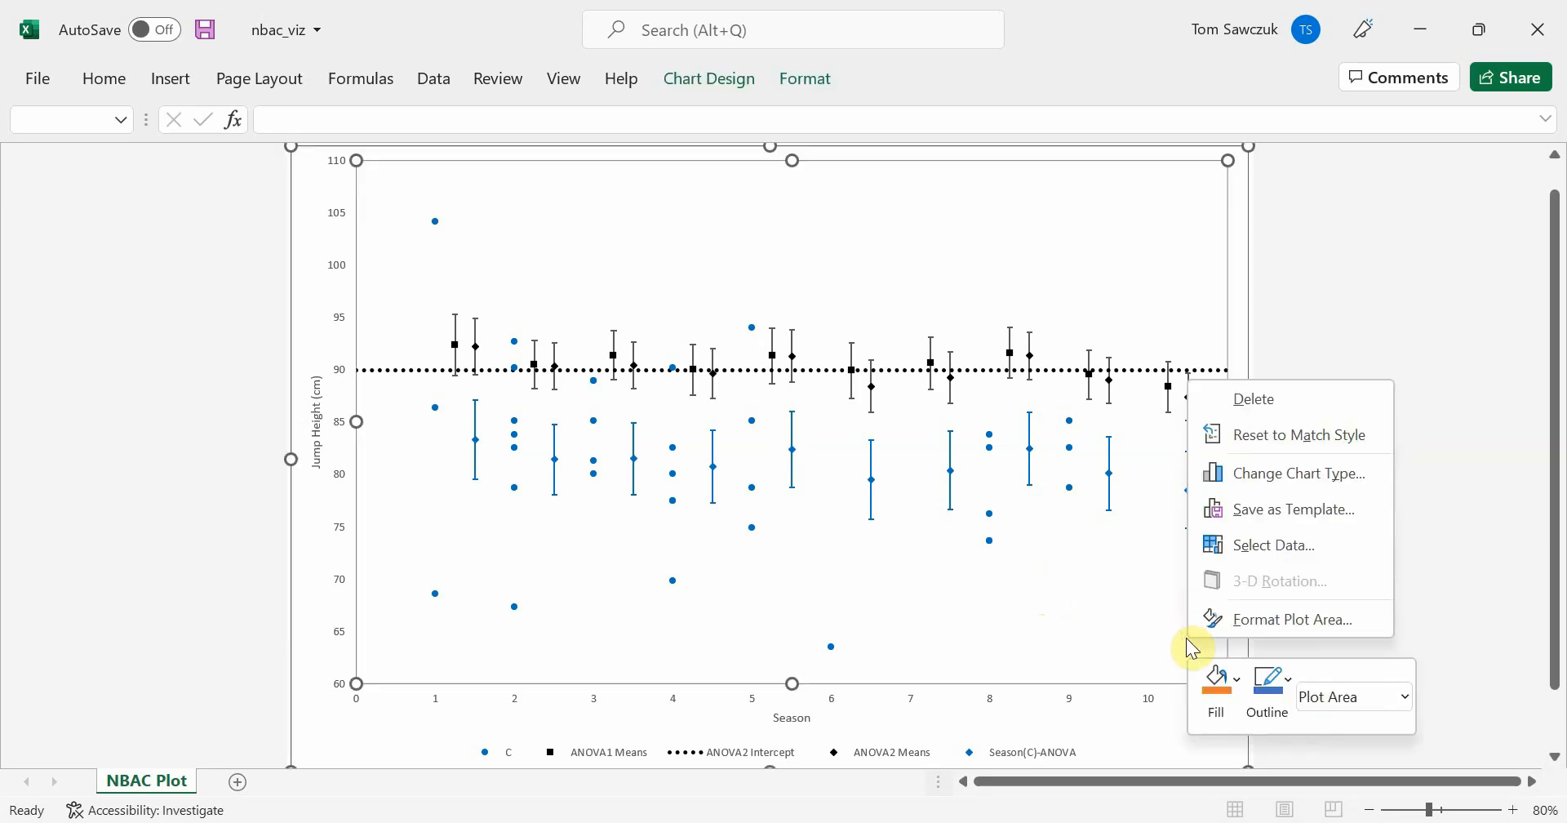
click(1290, 545)
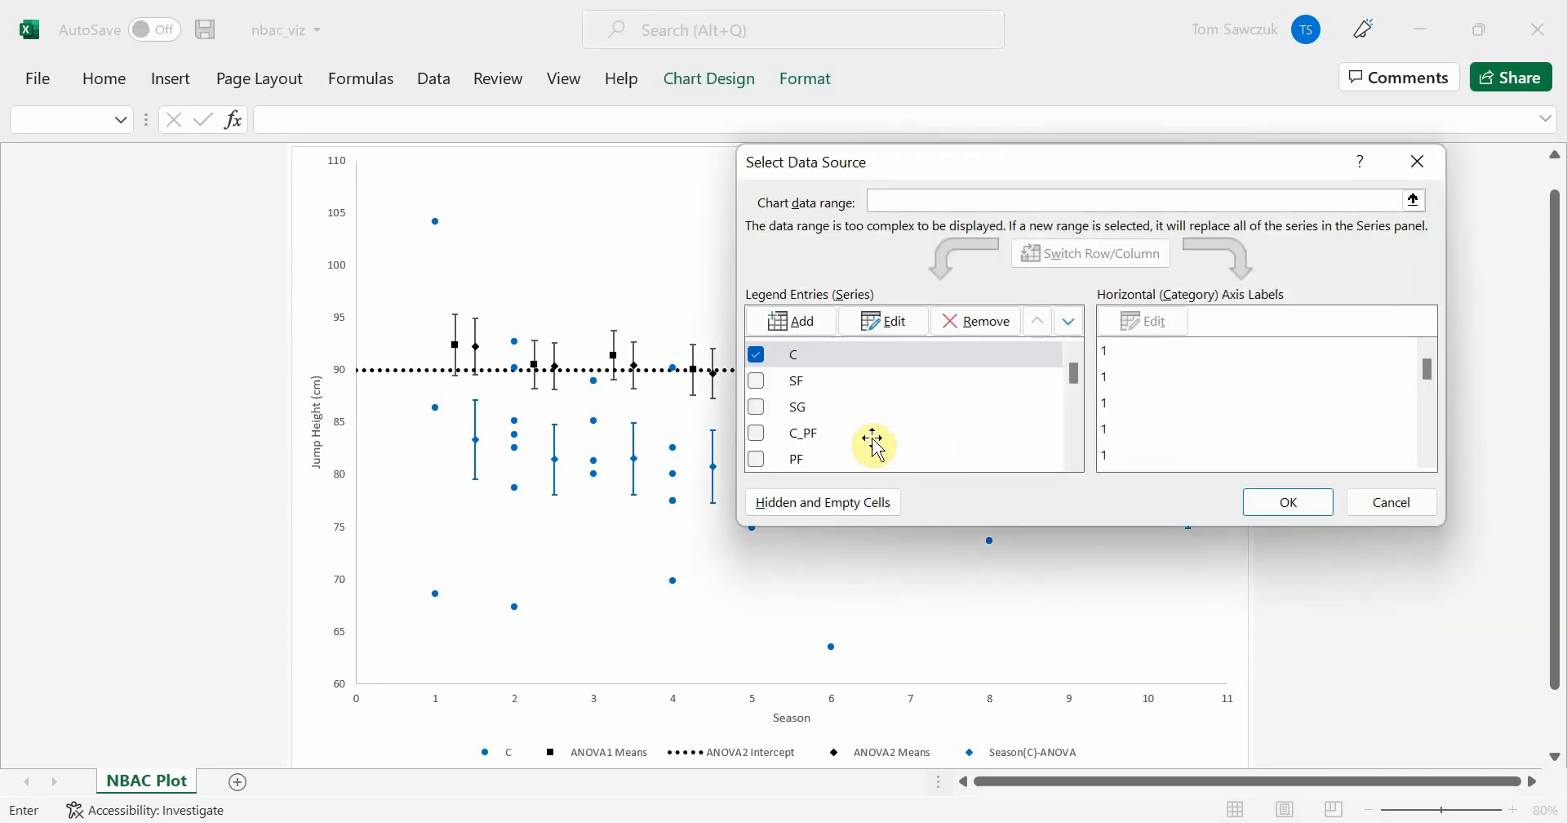
click(757, 383)
drag(1076, 377, 1072, 395)
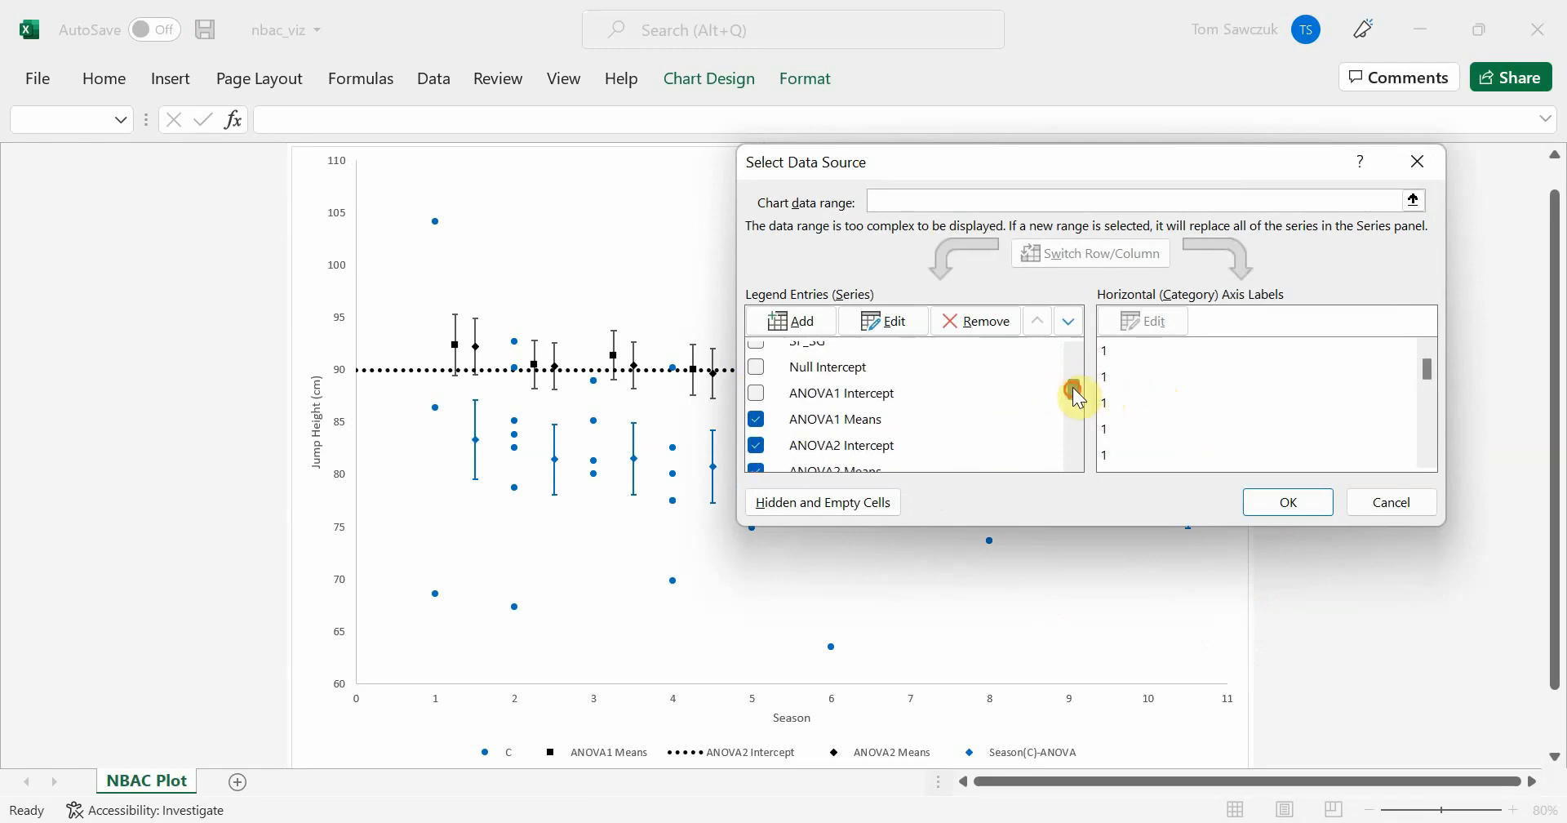
scroll(1074, 392, down, 1)
click(759, 420)
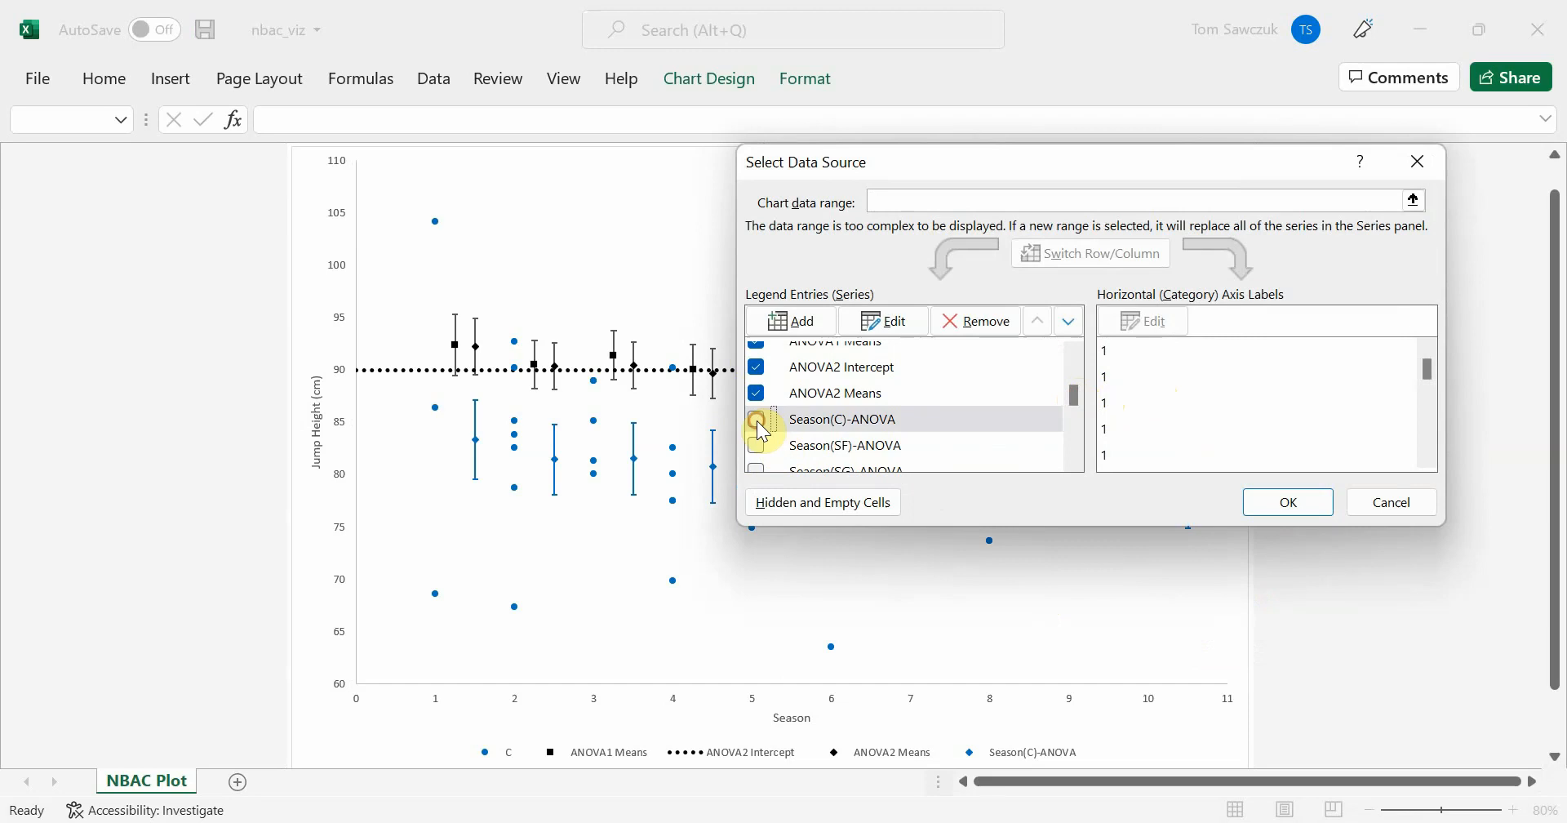
click(758, 445)
click(1278, 501)
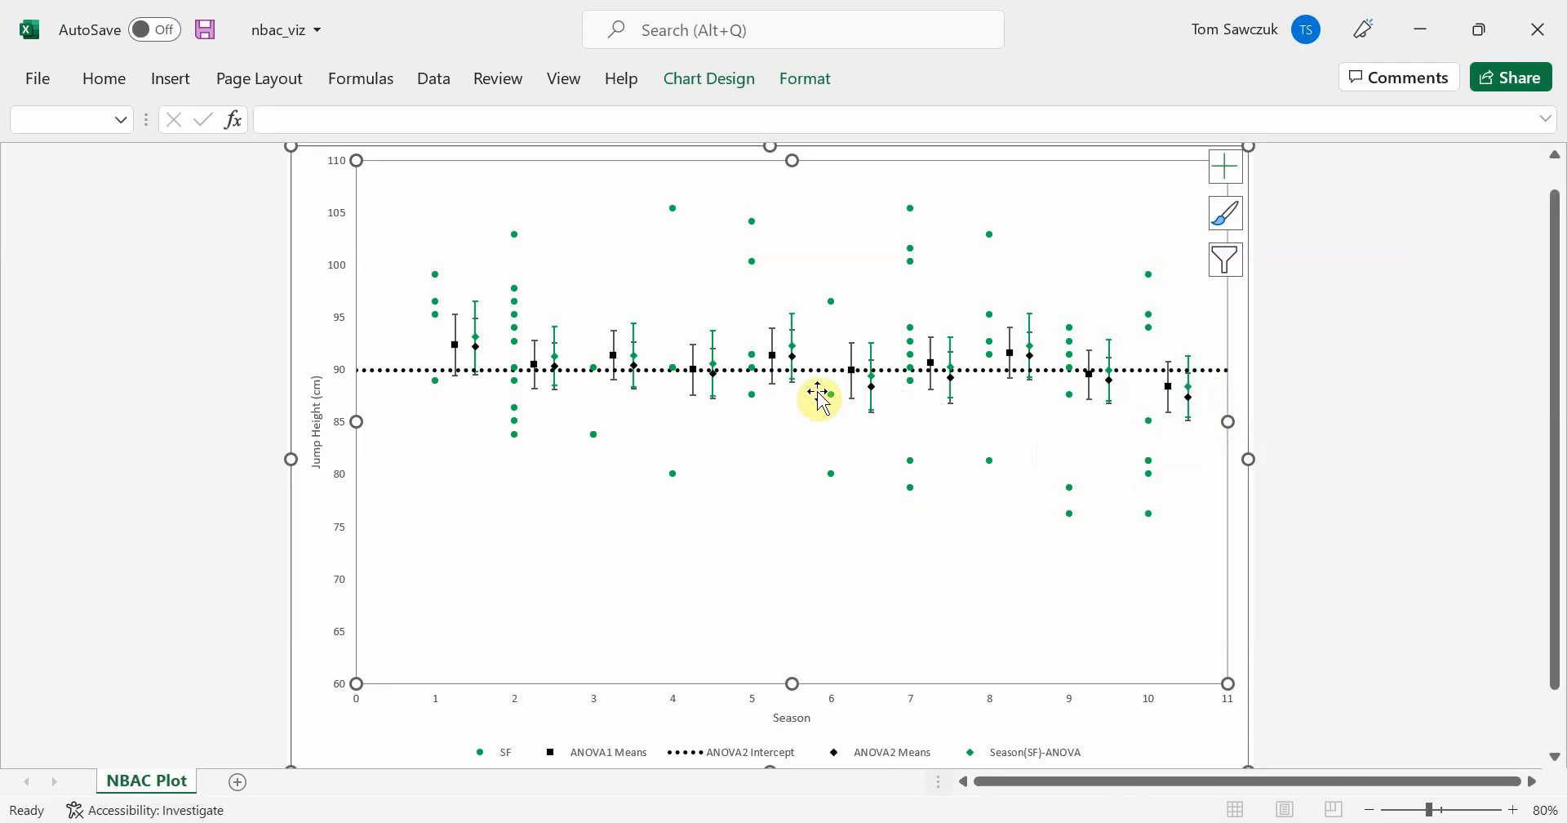
- Replace the SF and Season(SF)-ANOVA series with SG and Season(SG)-ANOVA in the chart
mouse_move(798, 350)
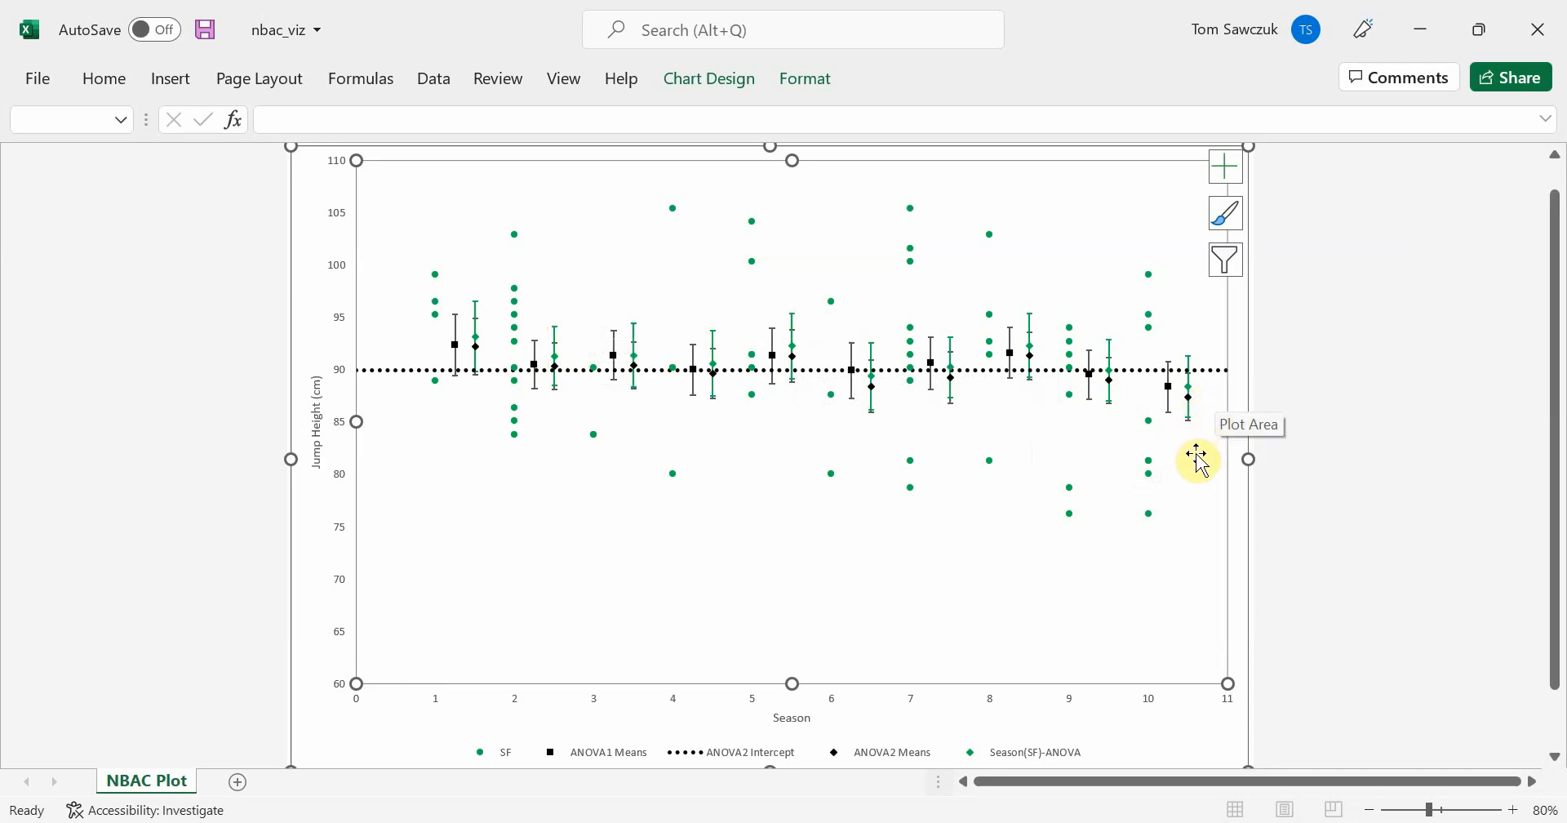
right_click(769, 569)
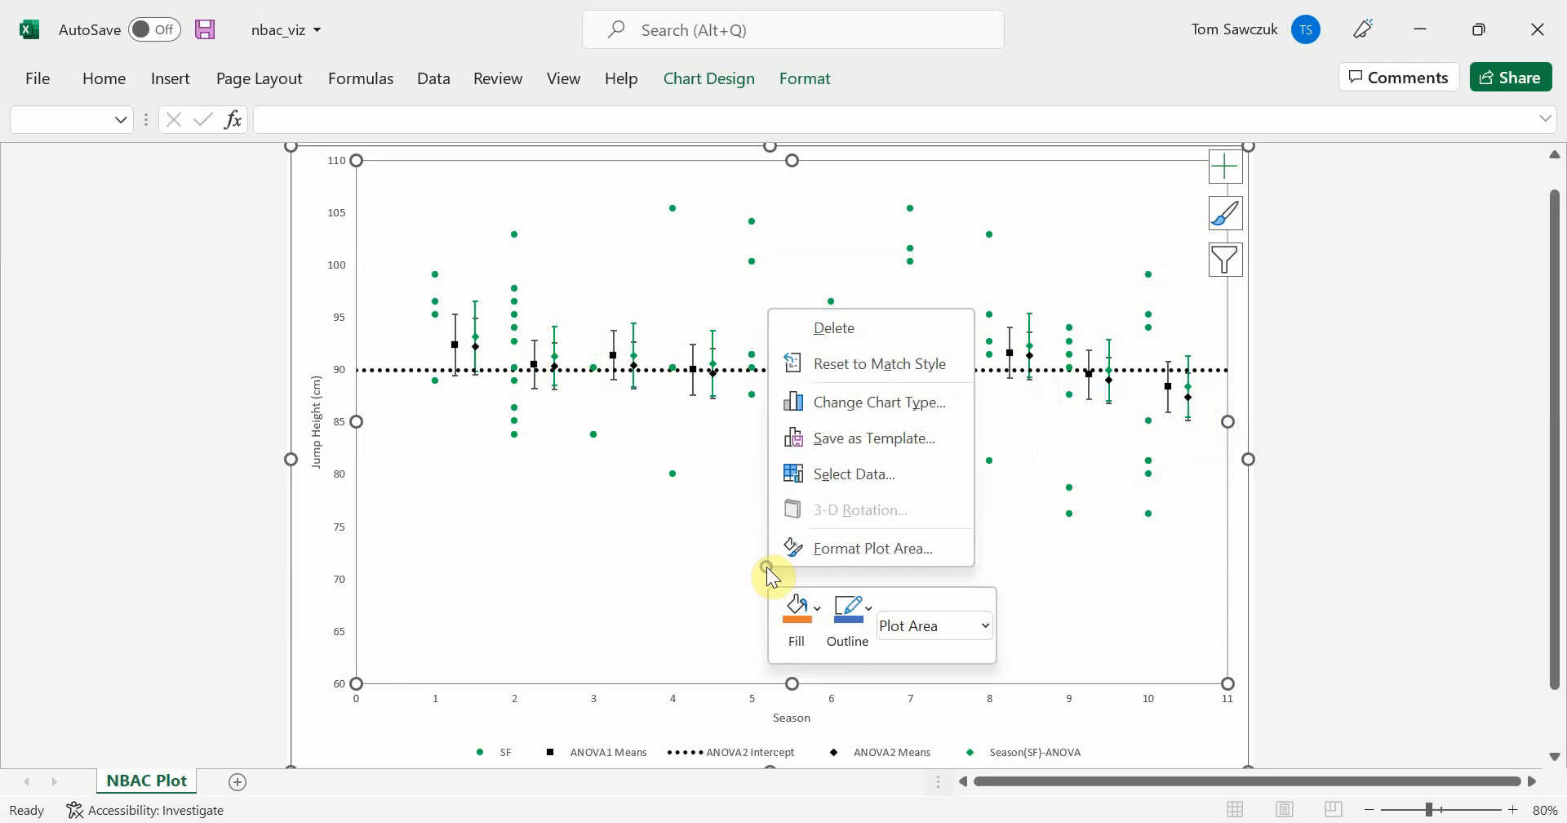
click(882, 471)
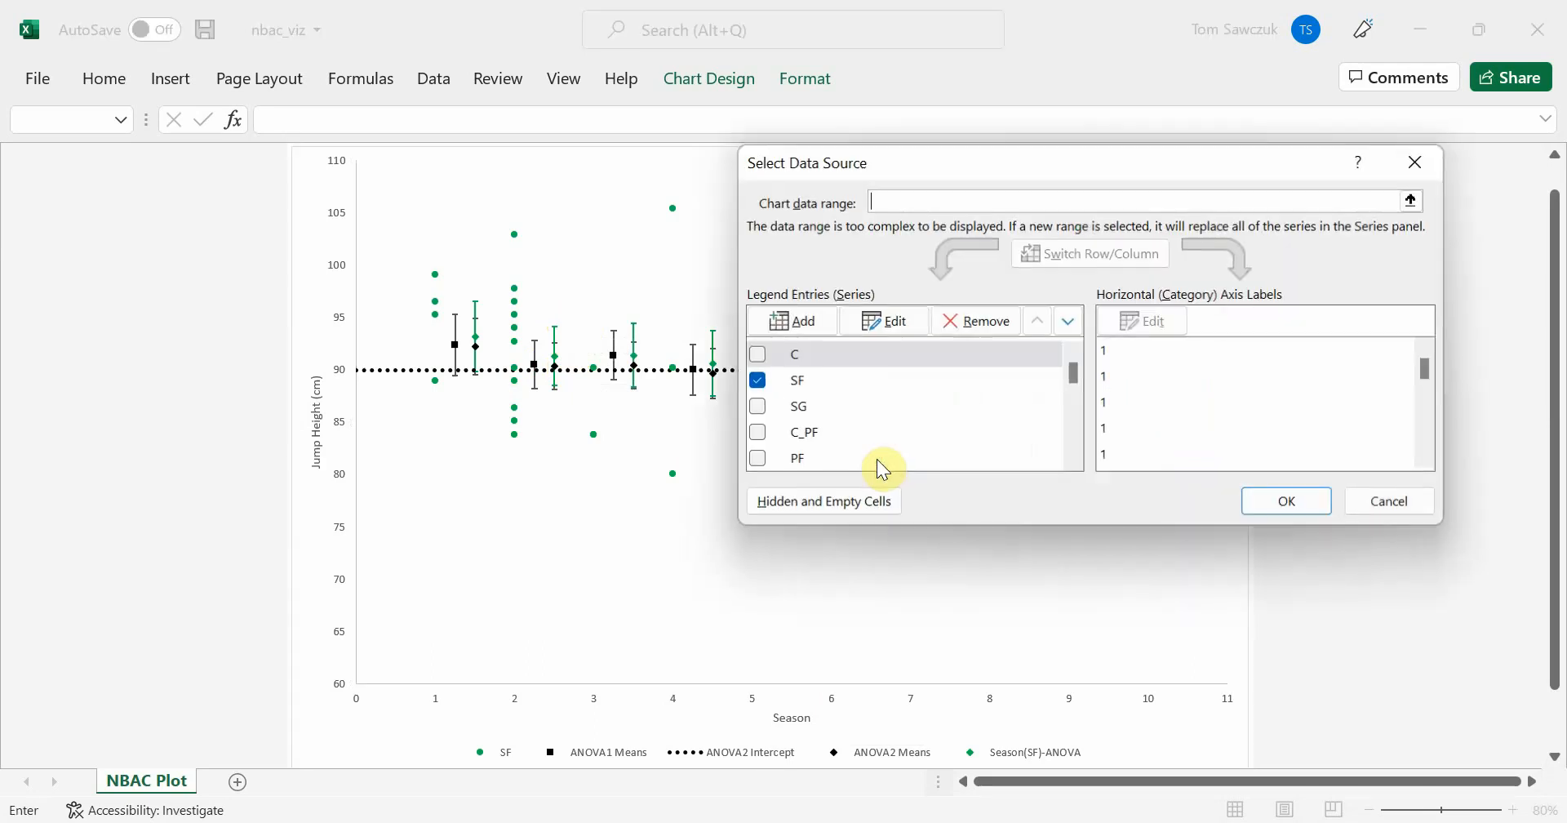
click(755, 380)
click(755, 407)
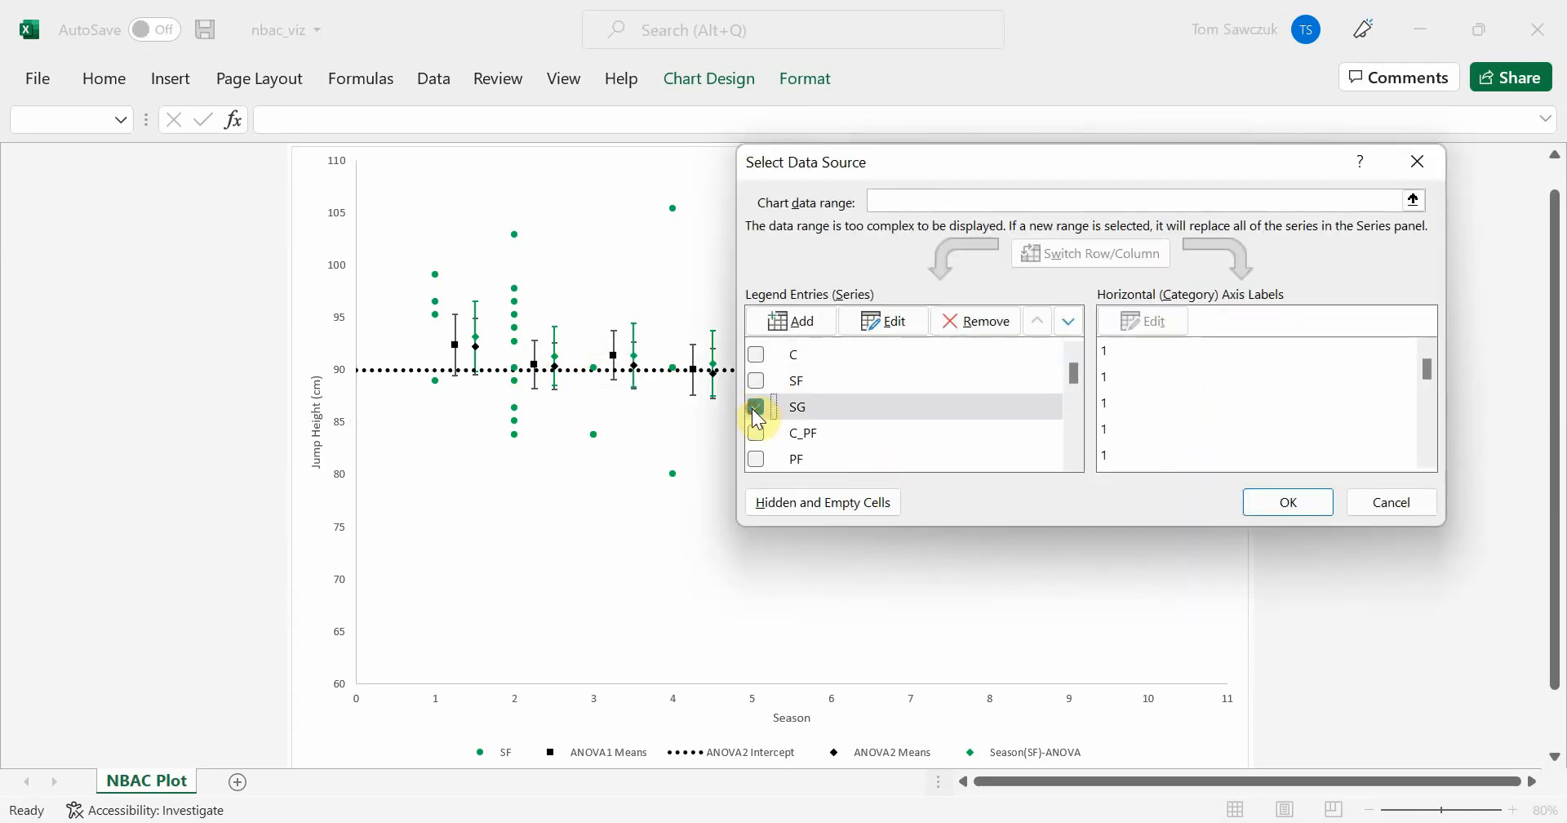
drag(1080, 371, 1074, 399)
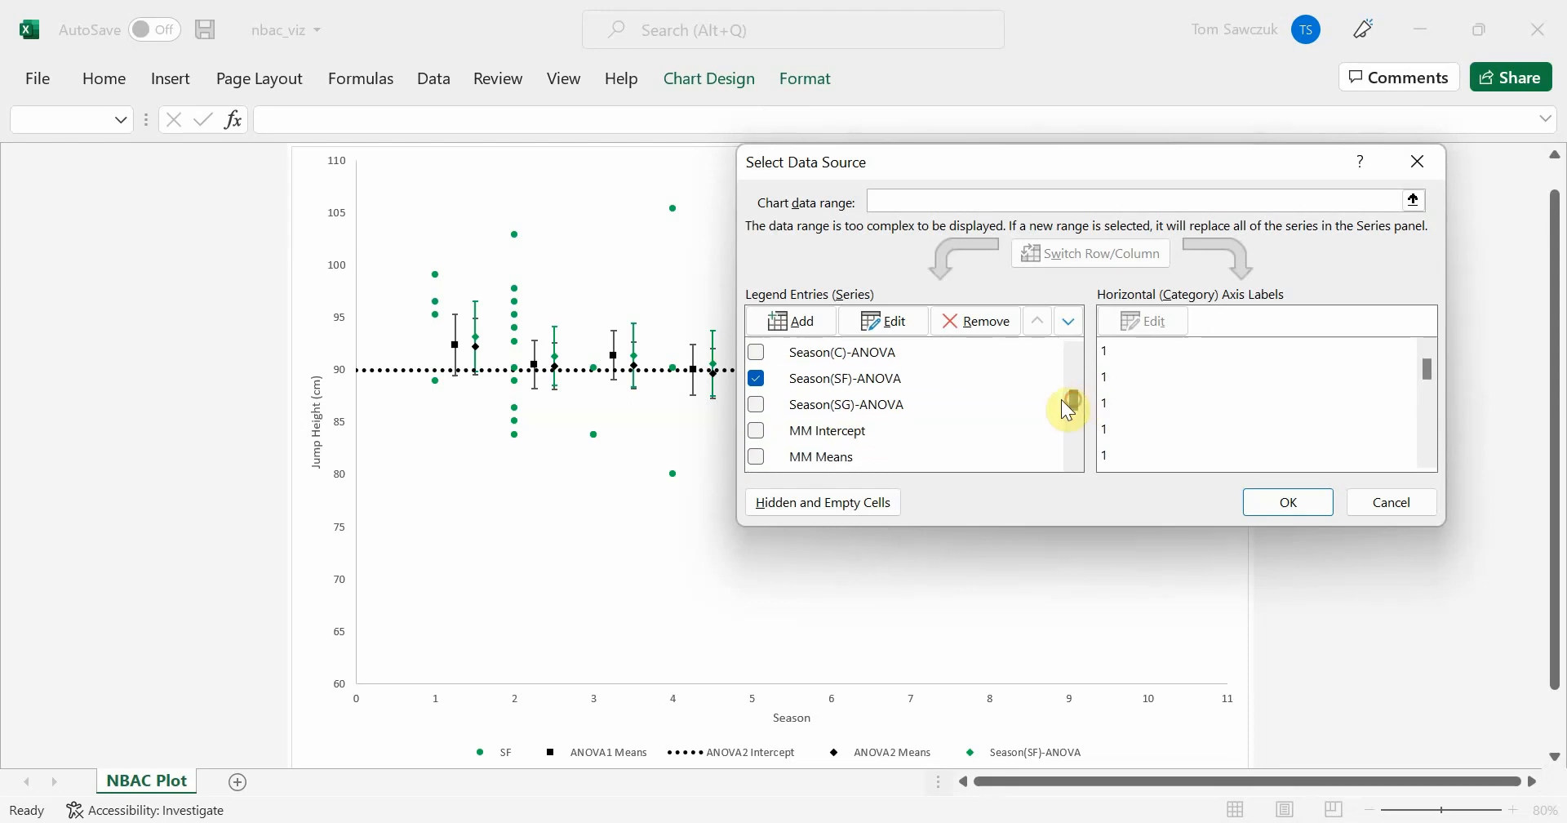
click(755, 379)
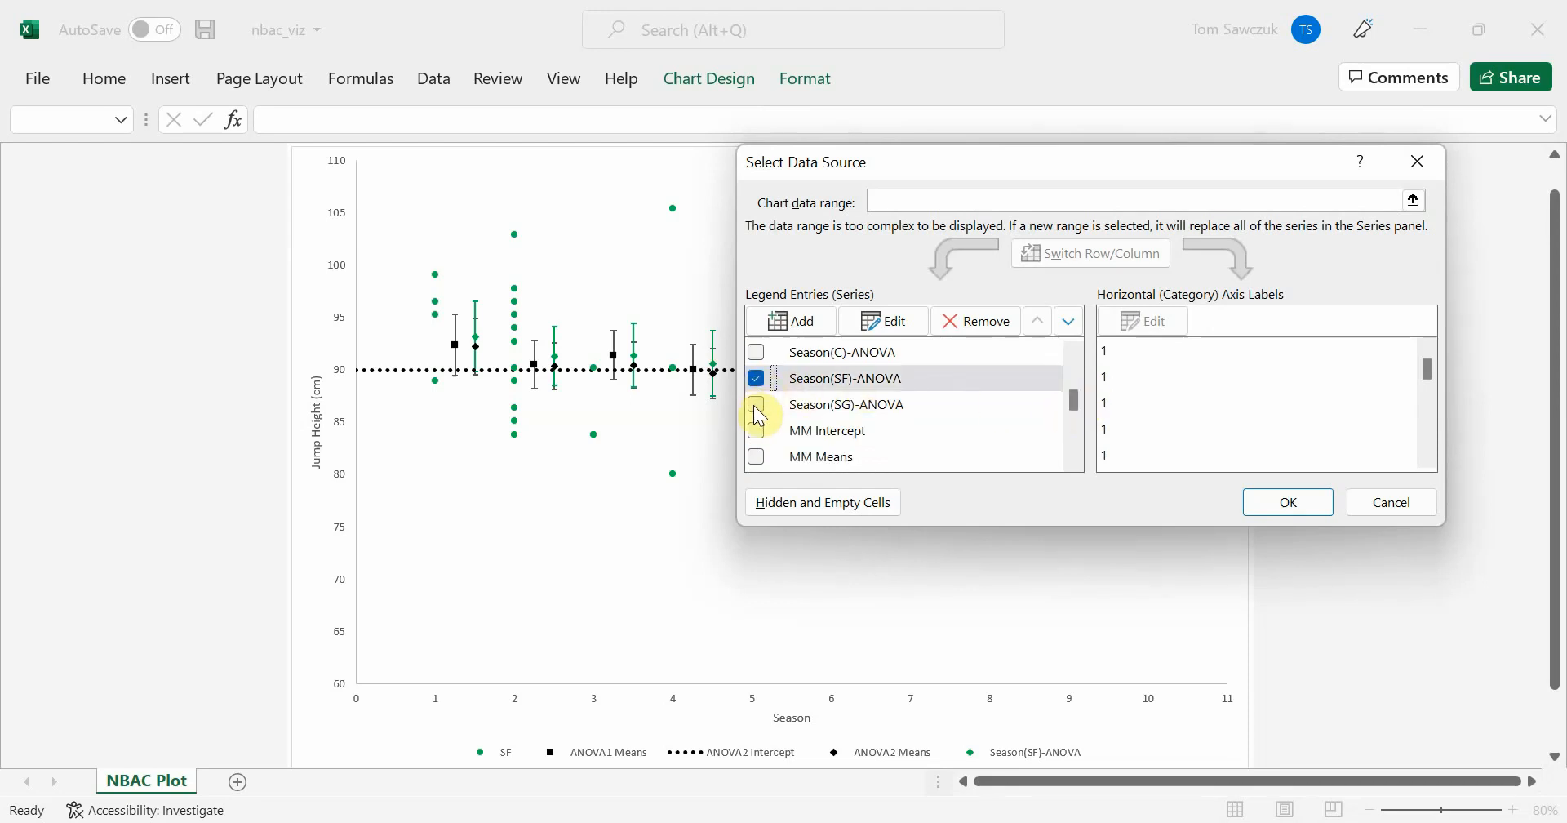
click(755, 406)
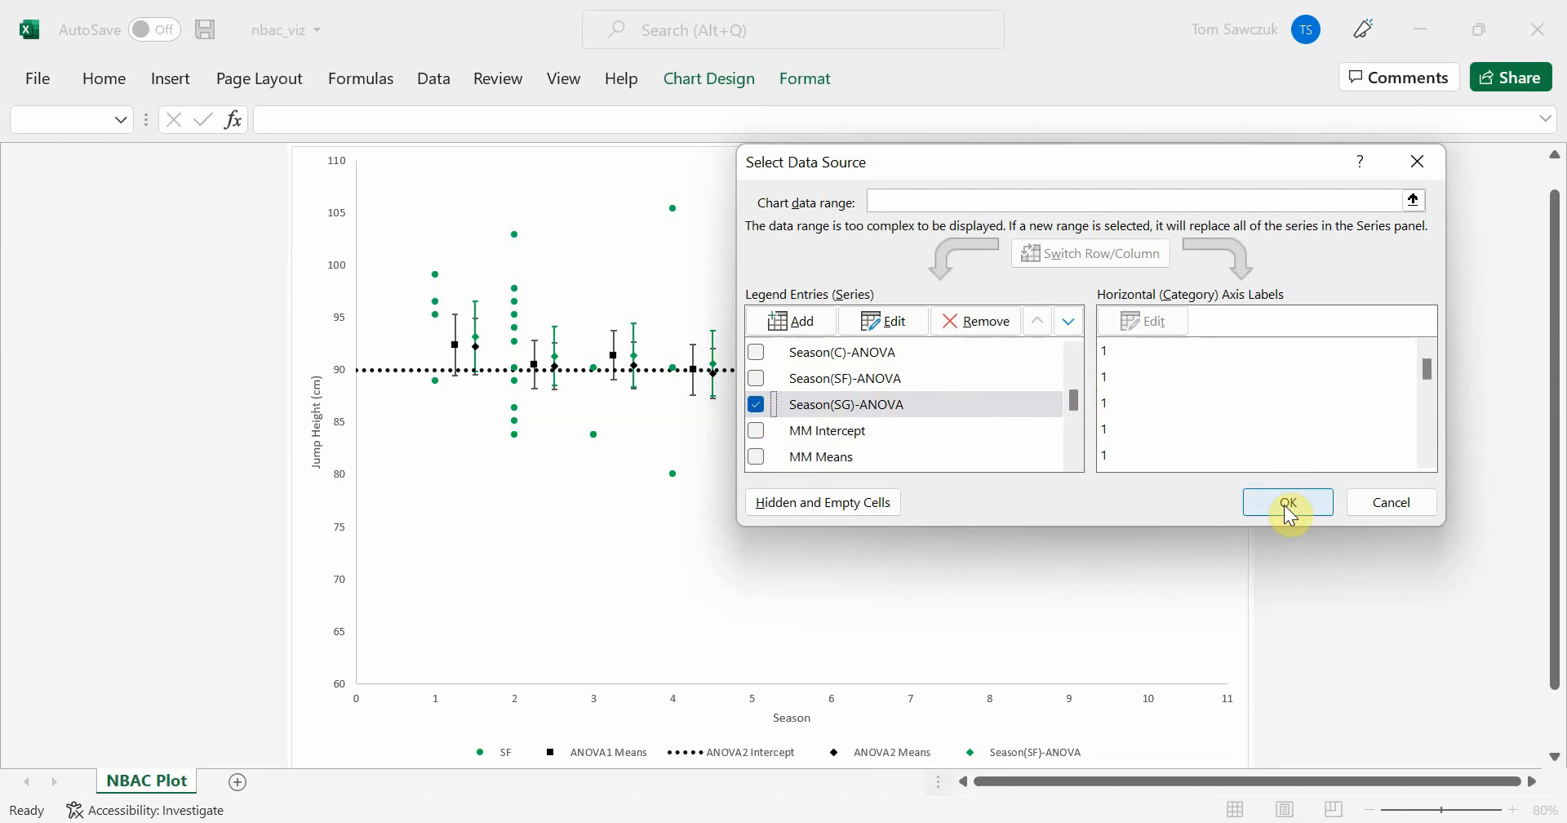
click(1285, 502)
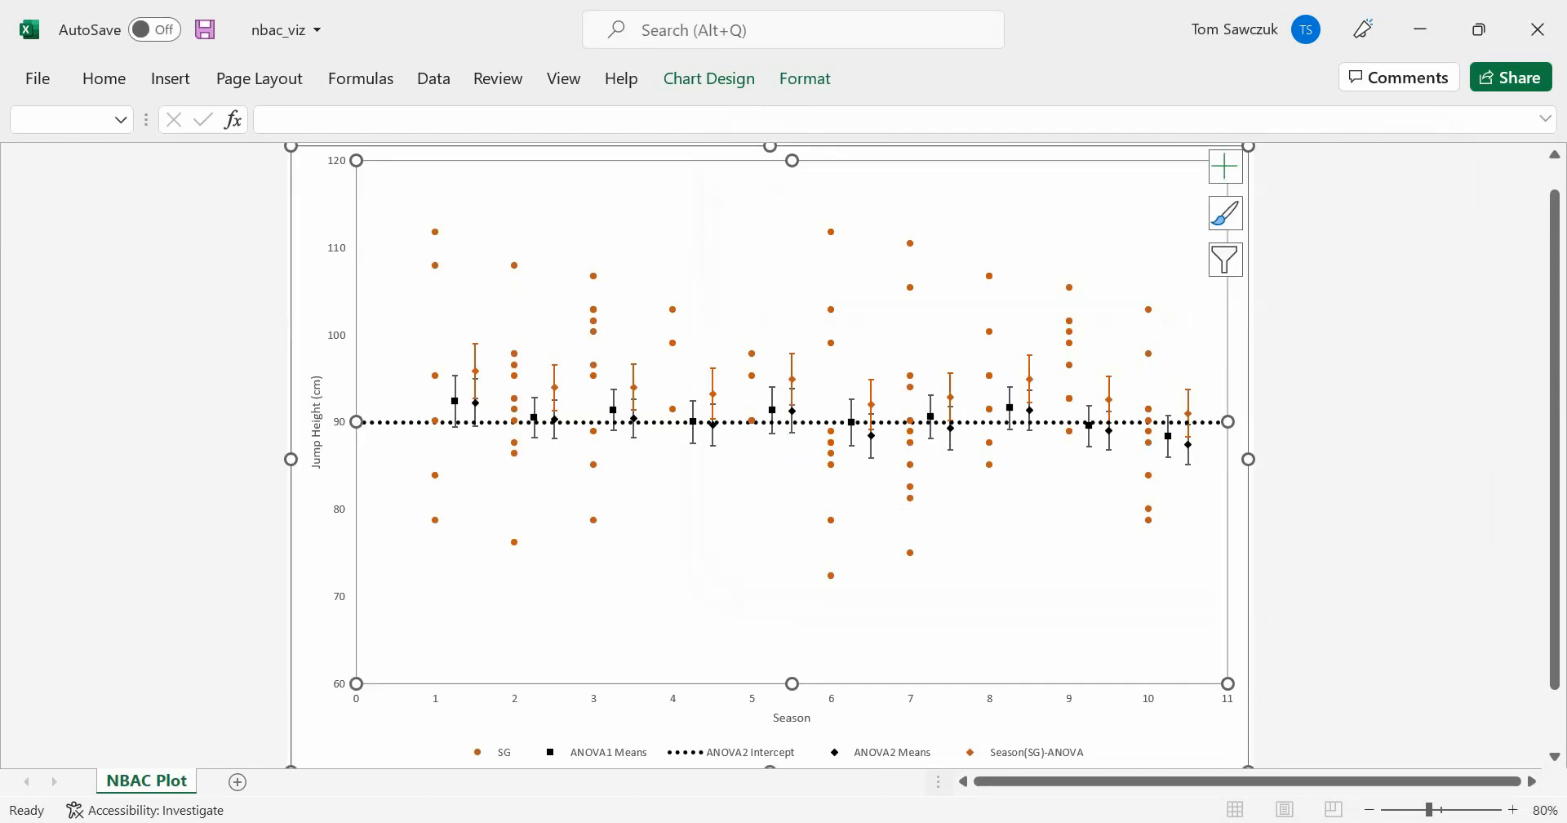
- Check the two-way ANOVA code in SAS Studio, then return to Excel and compare the SG season estimates with the overall means
key(alt+Tab)
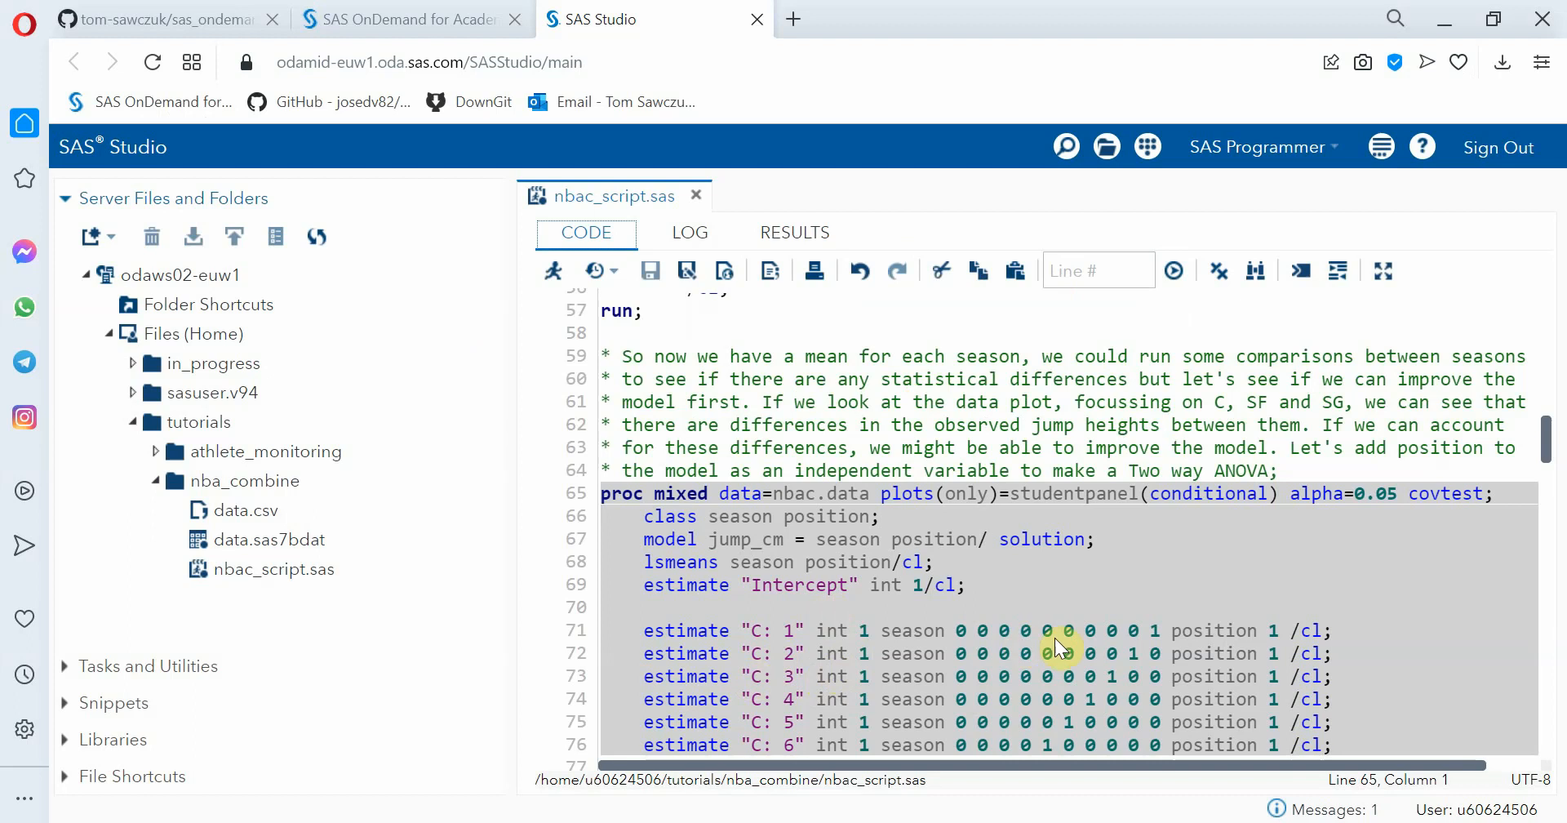
key(alt+Tab)
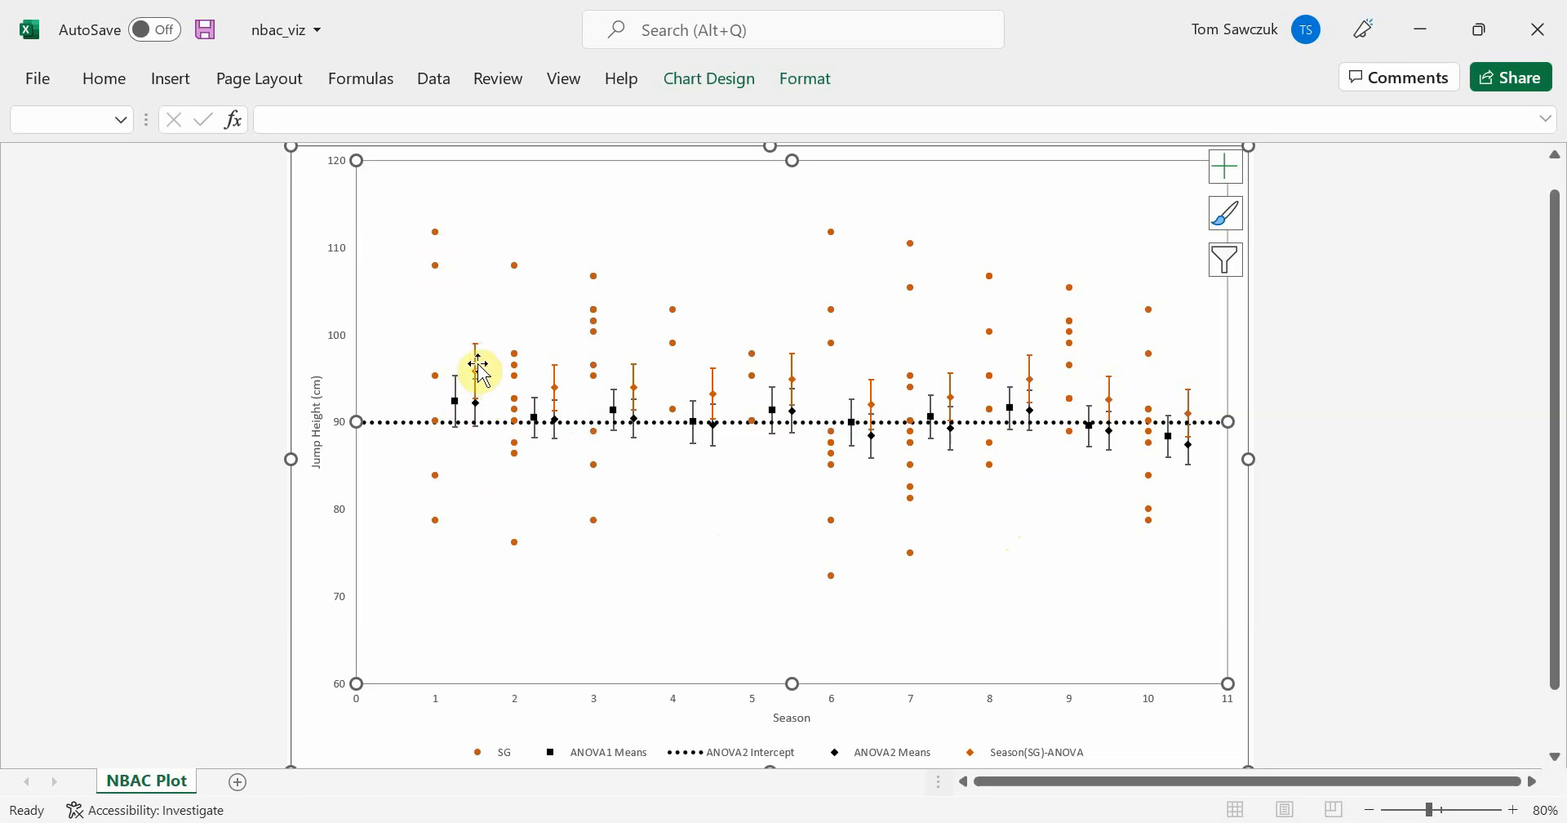
mouse_move(485, 377)
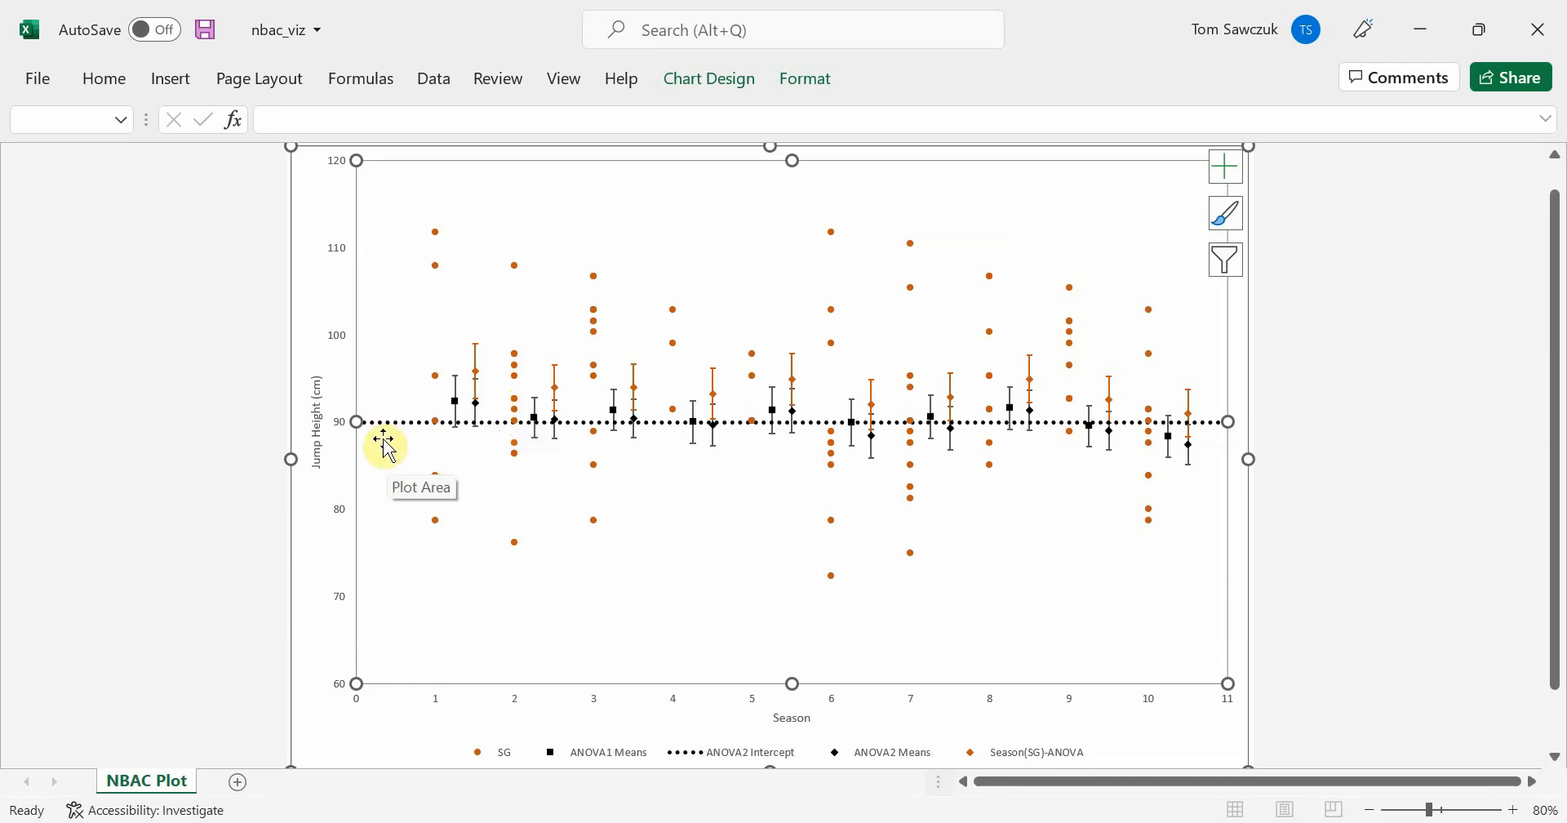
mouse_move(397, 434)
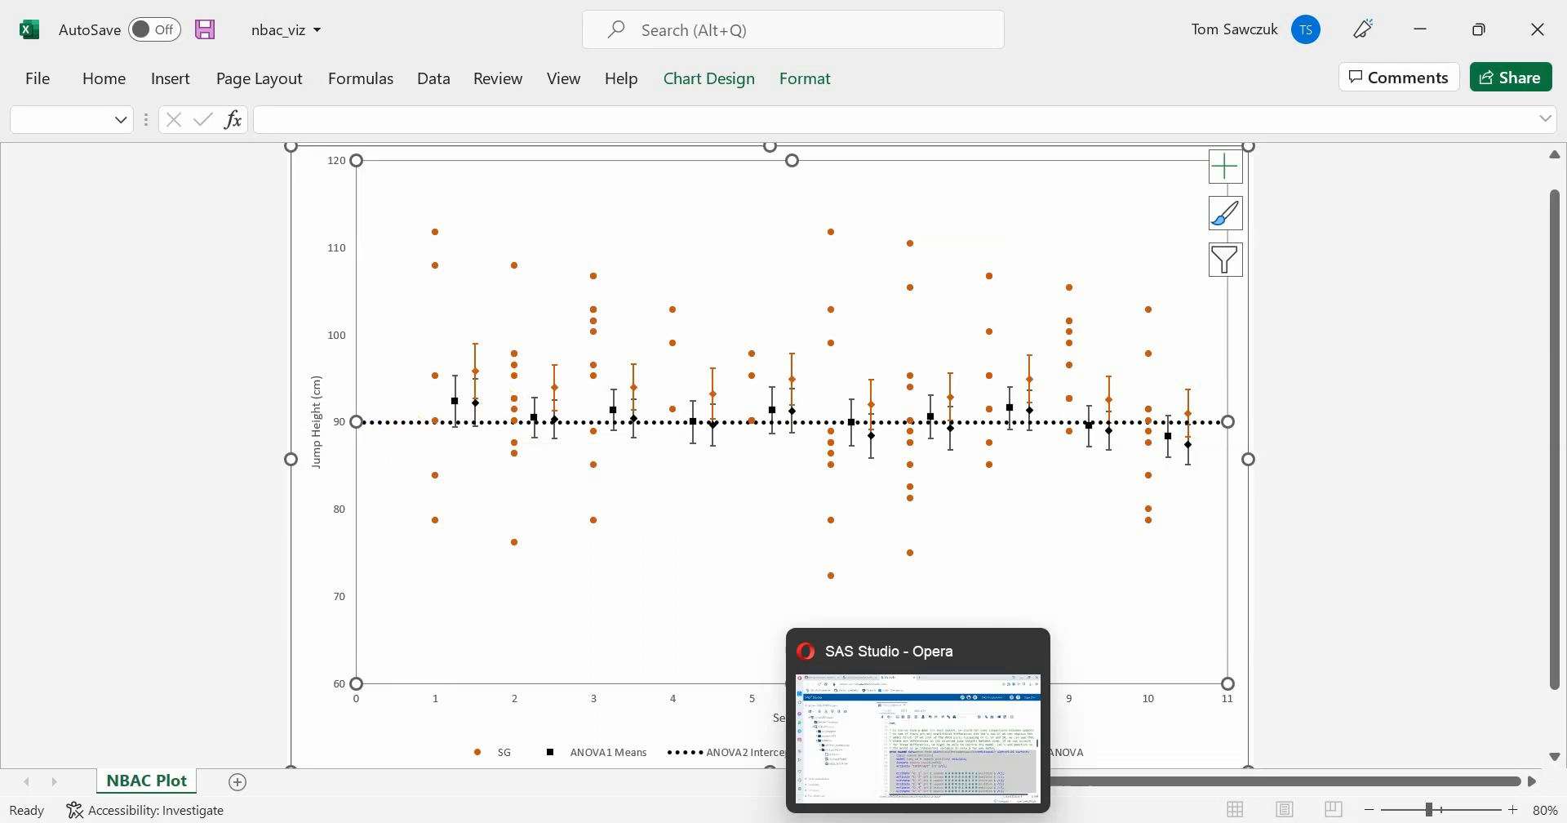
- Switch to SAS Studio and read the script comments on fixed versus random effects and the random intercepts model
click(979, 812)
scroll(901, 626, down, 15)
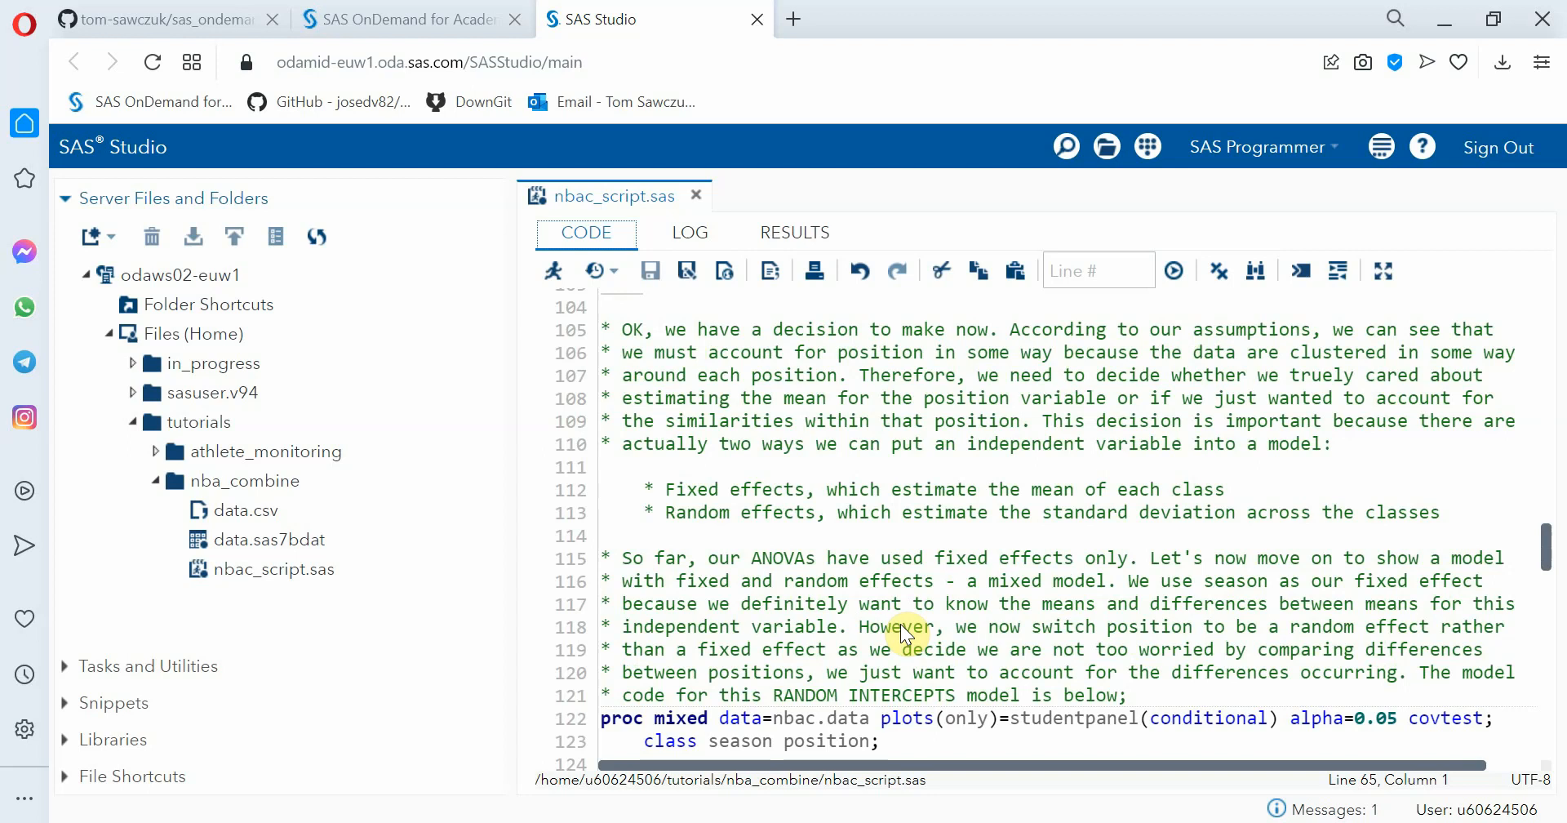
scroll(899, 624, down, 2)
scroll(902, 632, down, 1)
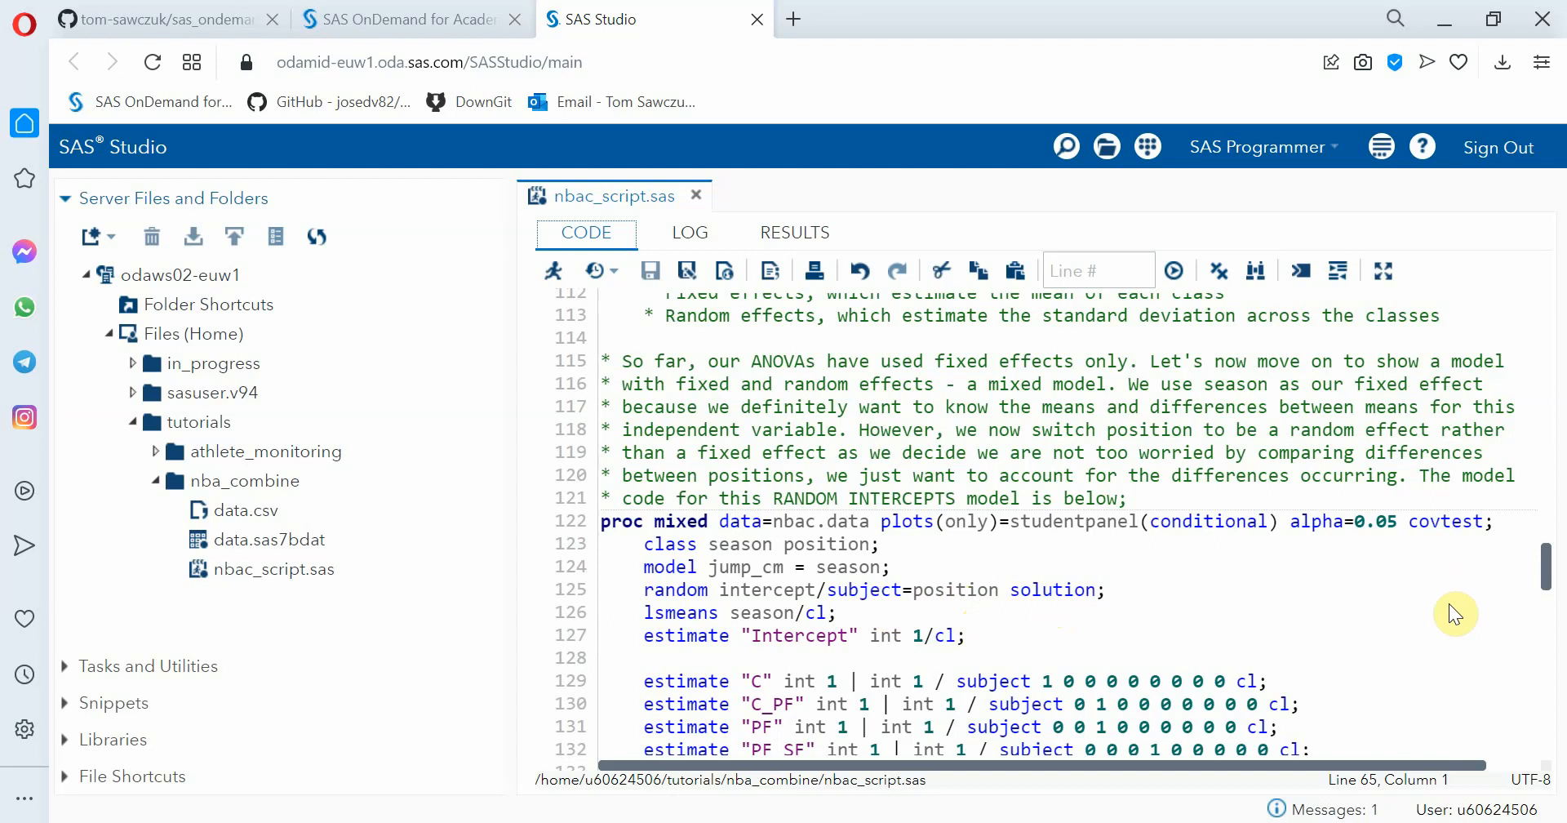
- Examine the random intercepts model's estimate statements for each position and for the C and SF positions by season
scroll(1449, 613, down, 3)
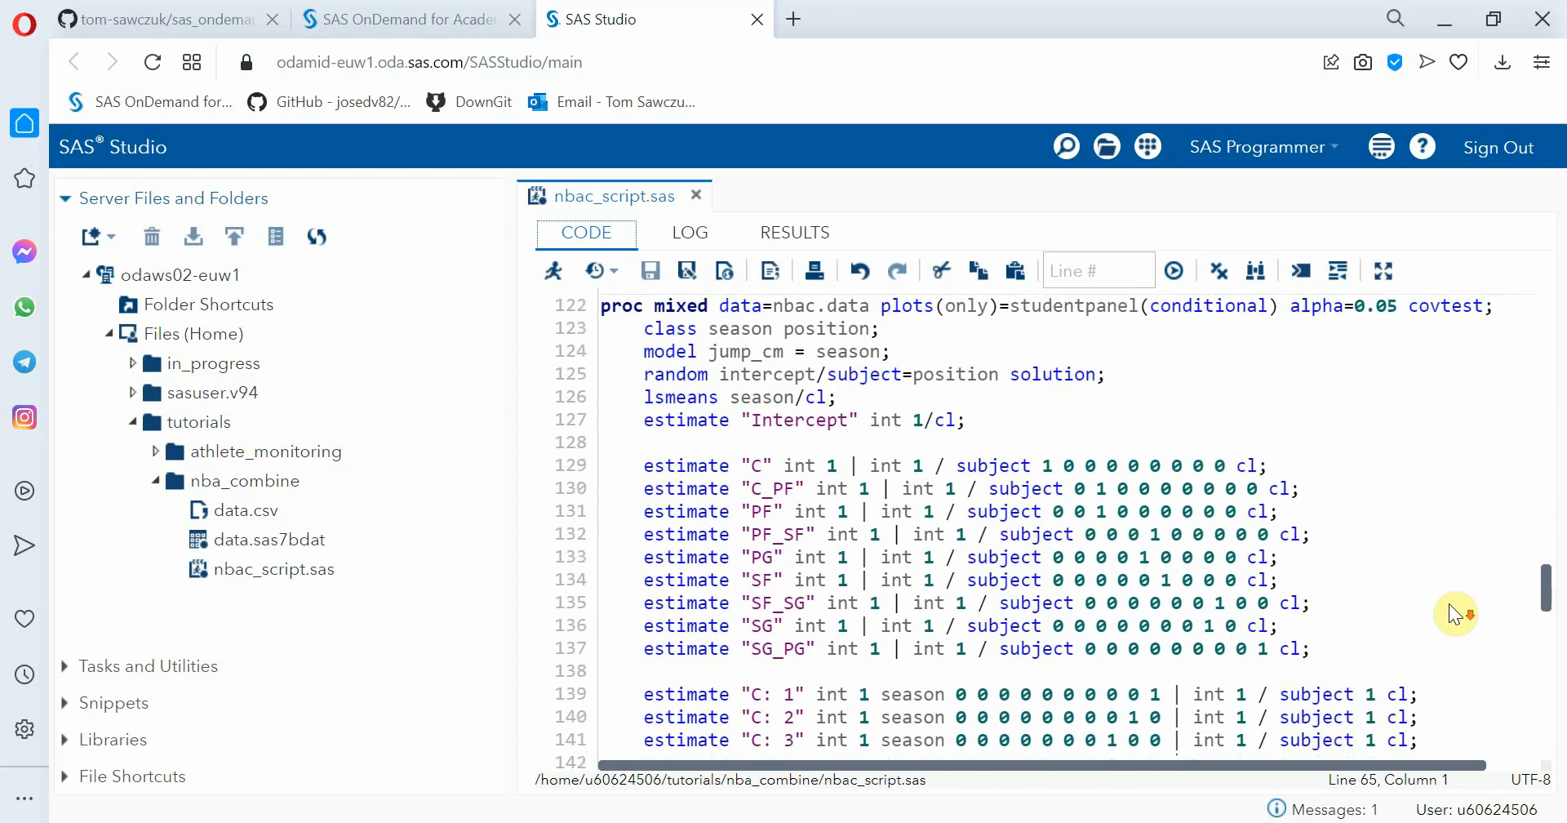
scroll(1455, 614, down, 1)
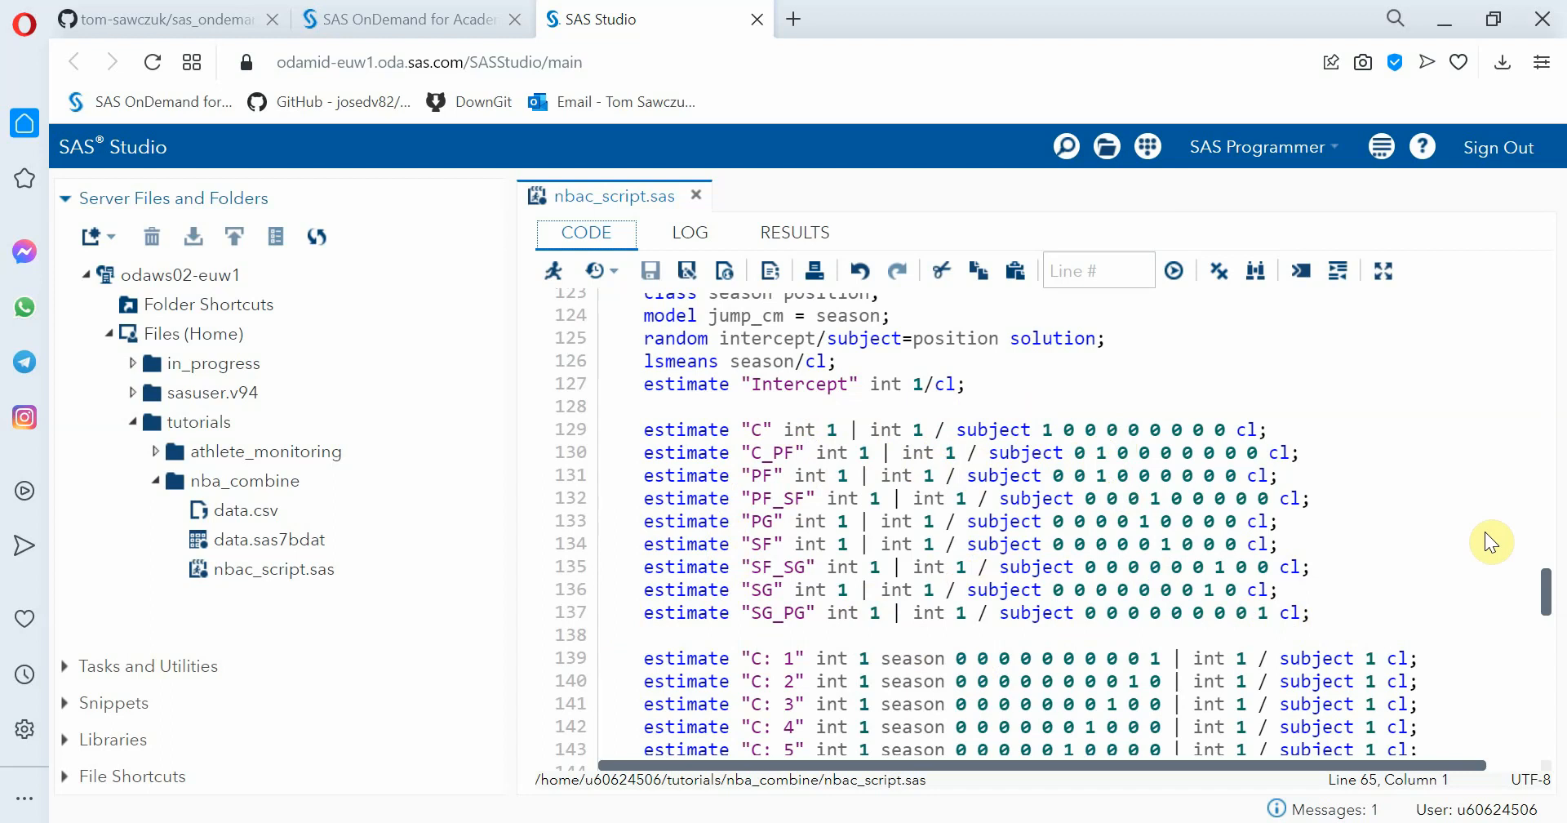
scroll(1485, 535, down, 5)
scroll(1485, 535, up, 2)
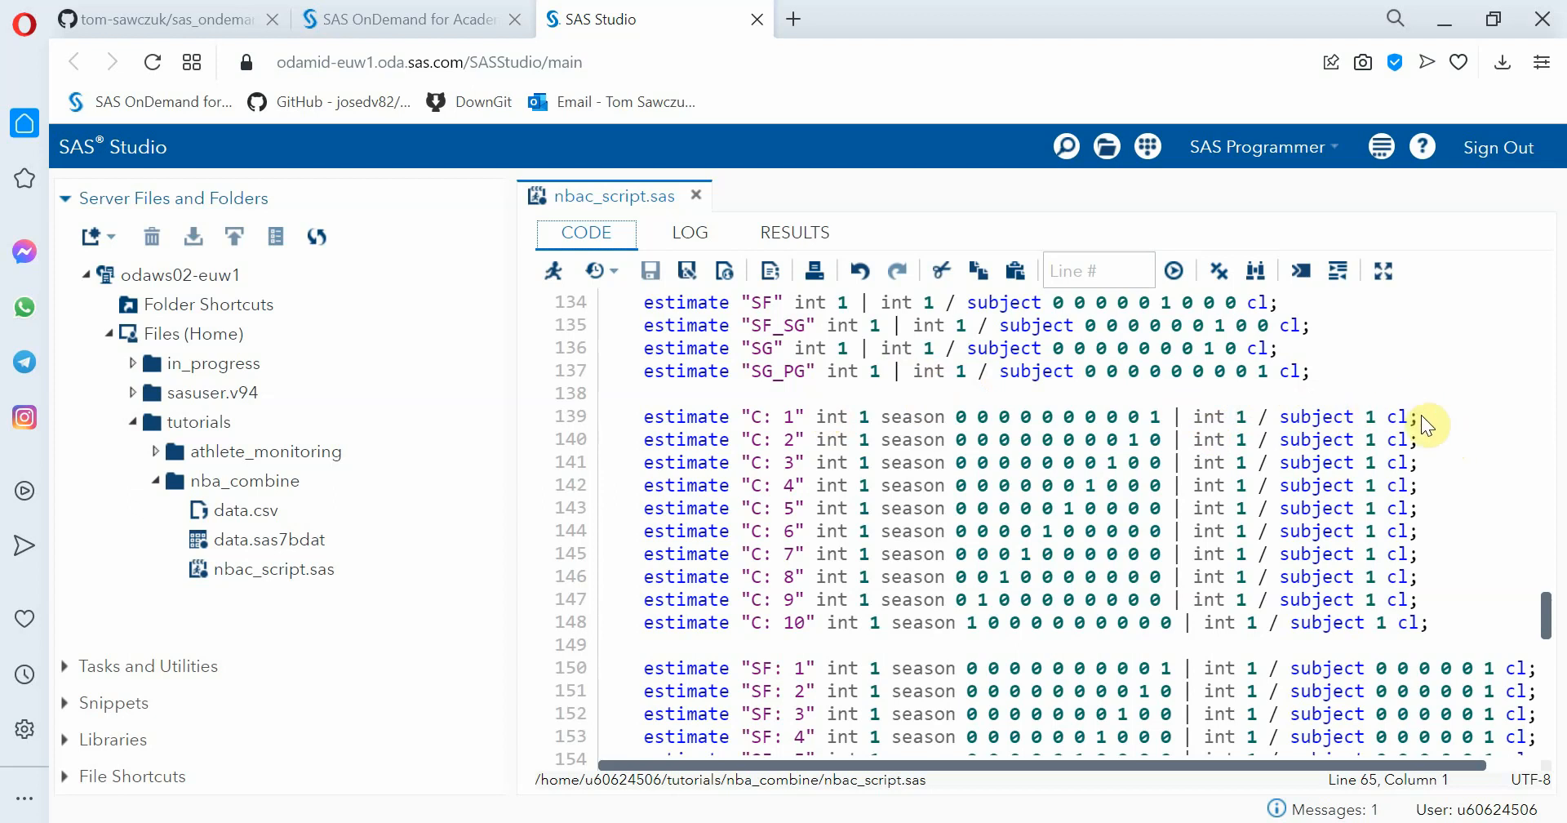
- Run only the random intercepts PROC MIXED block, from its proc mixed line on line 122 through its run statement
scroll(1424, 424, down, 10)
scroll(1424, 424, up, 7)
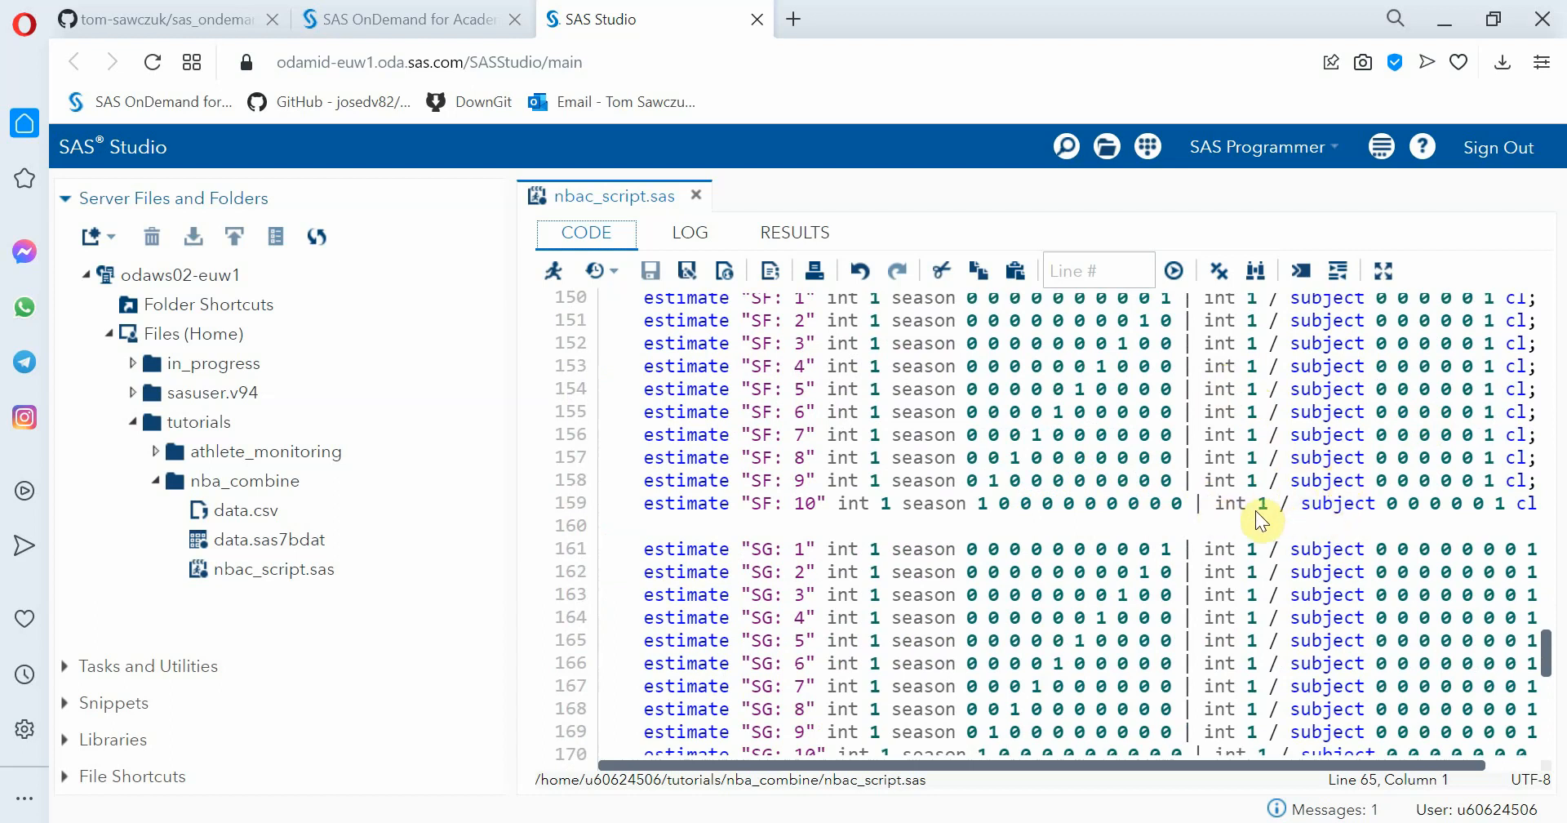
scroll(600, 502, down, 3)
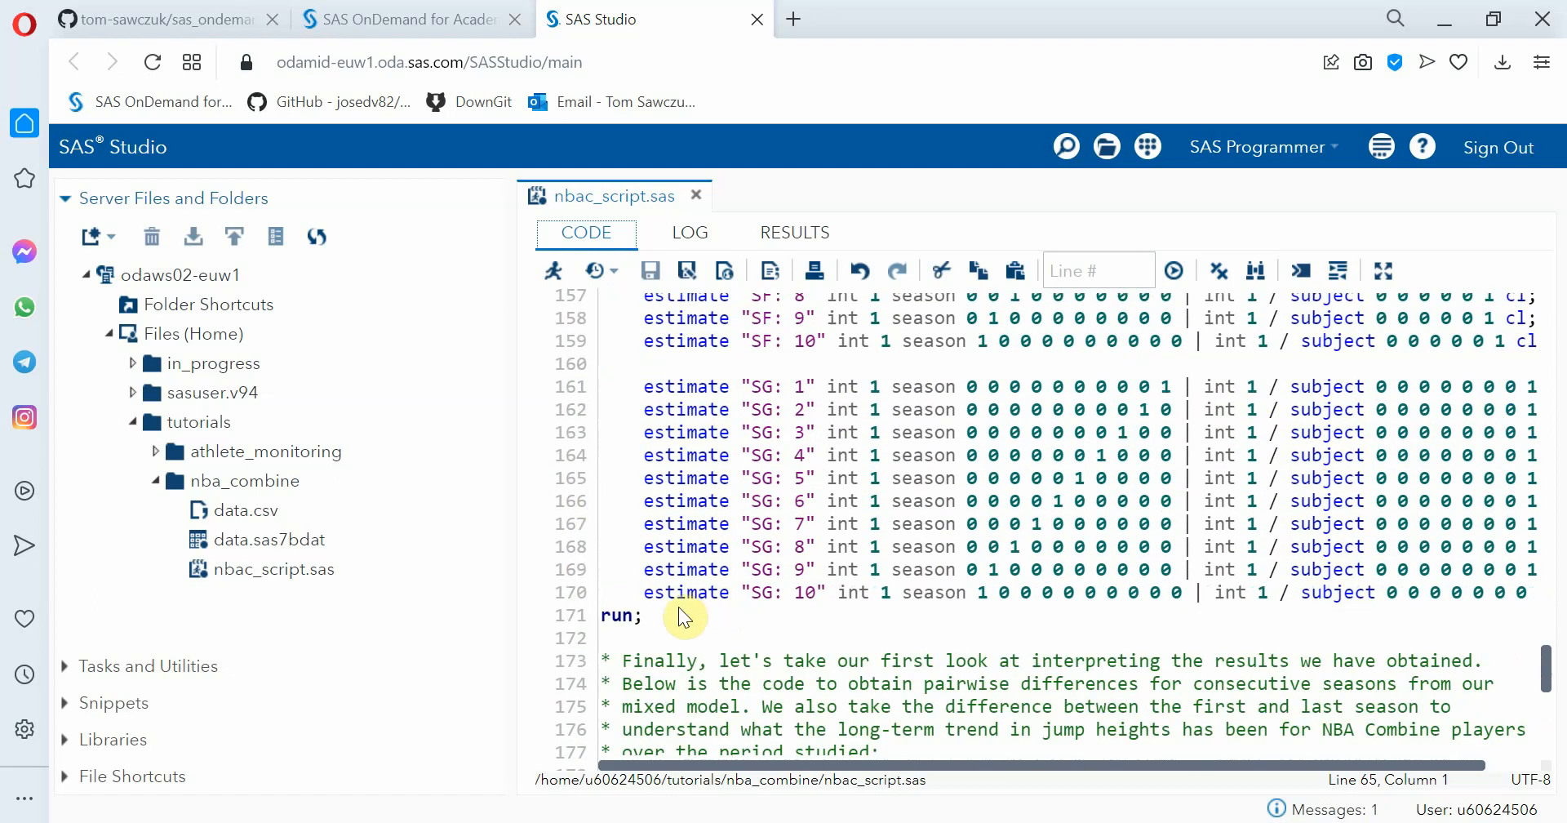
drag(671, 604, 589, 472)
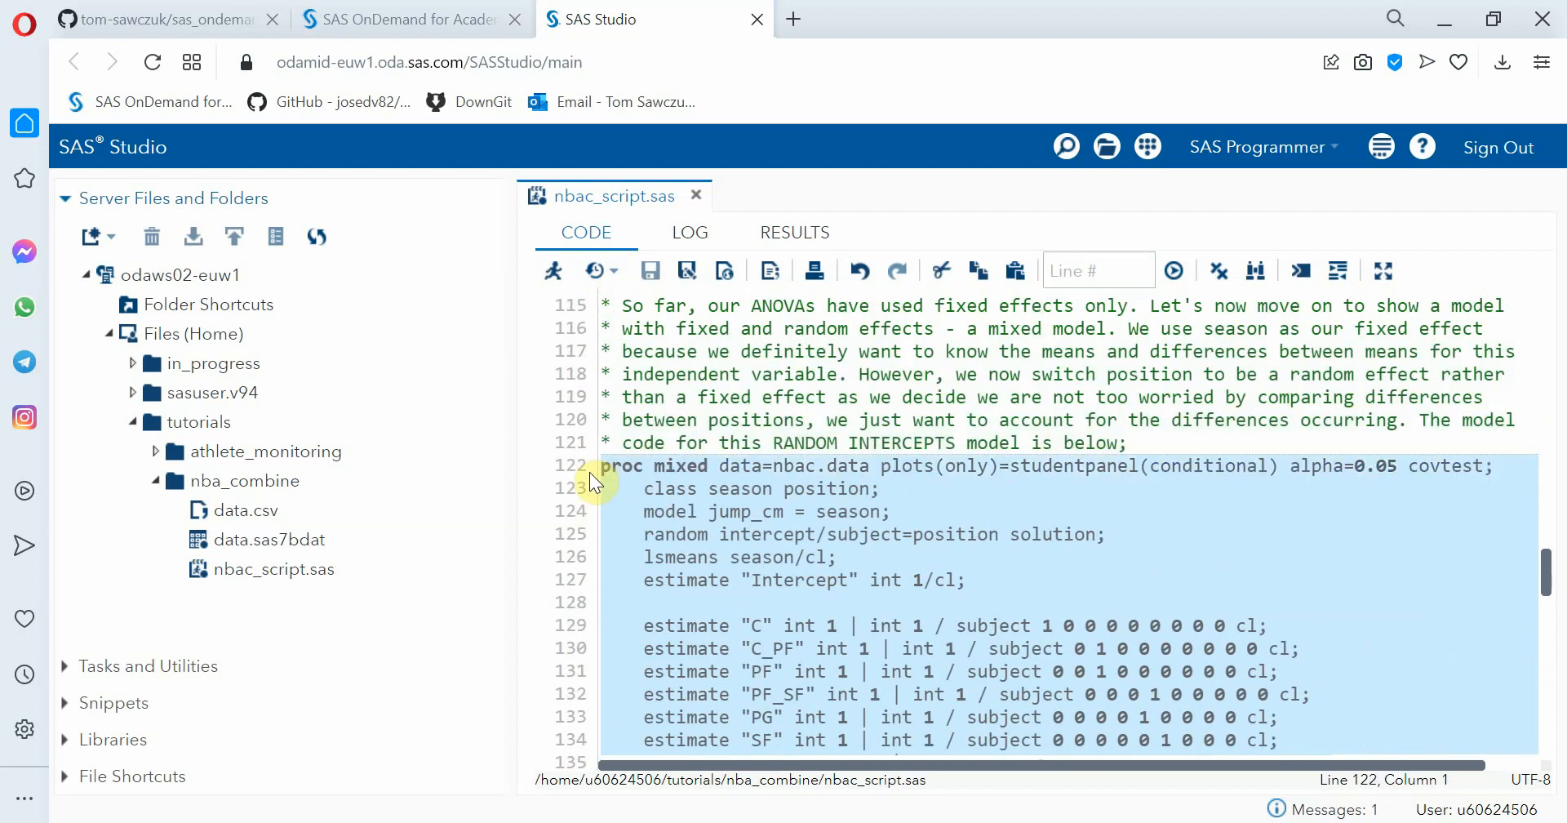
click(554, 270)
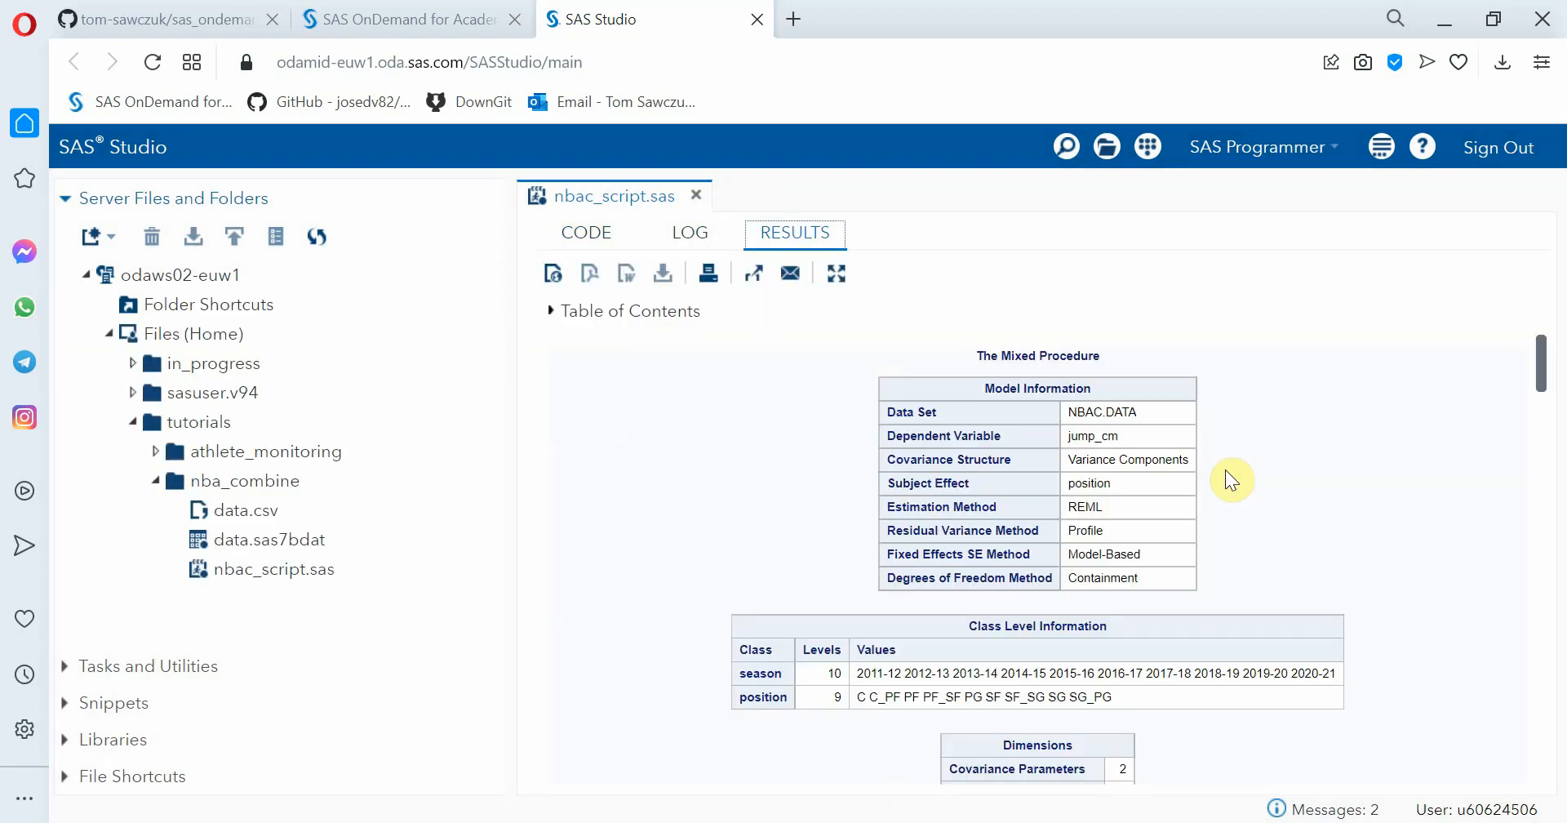
- Check the log, then examine the mixed model's information, iteration history and covariance parameter estimates in the results
click(689, 231)
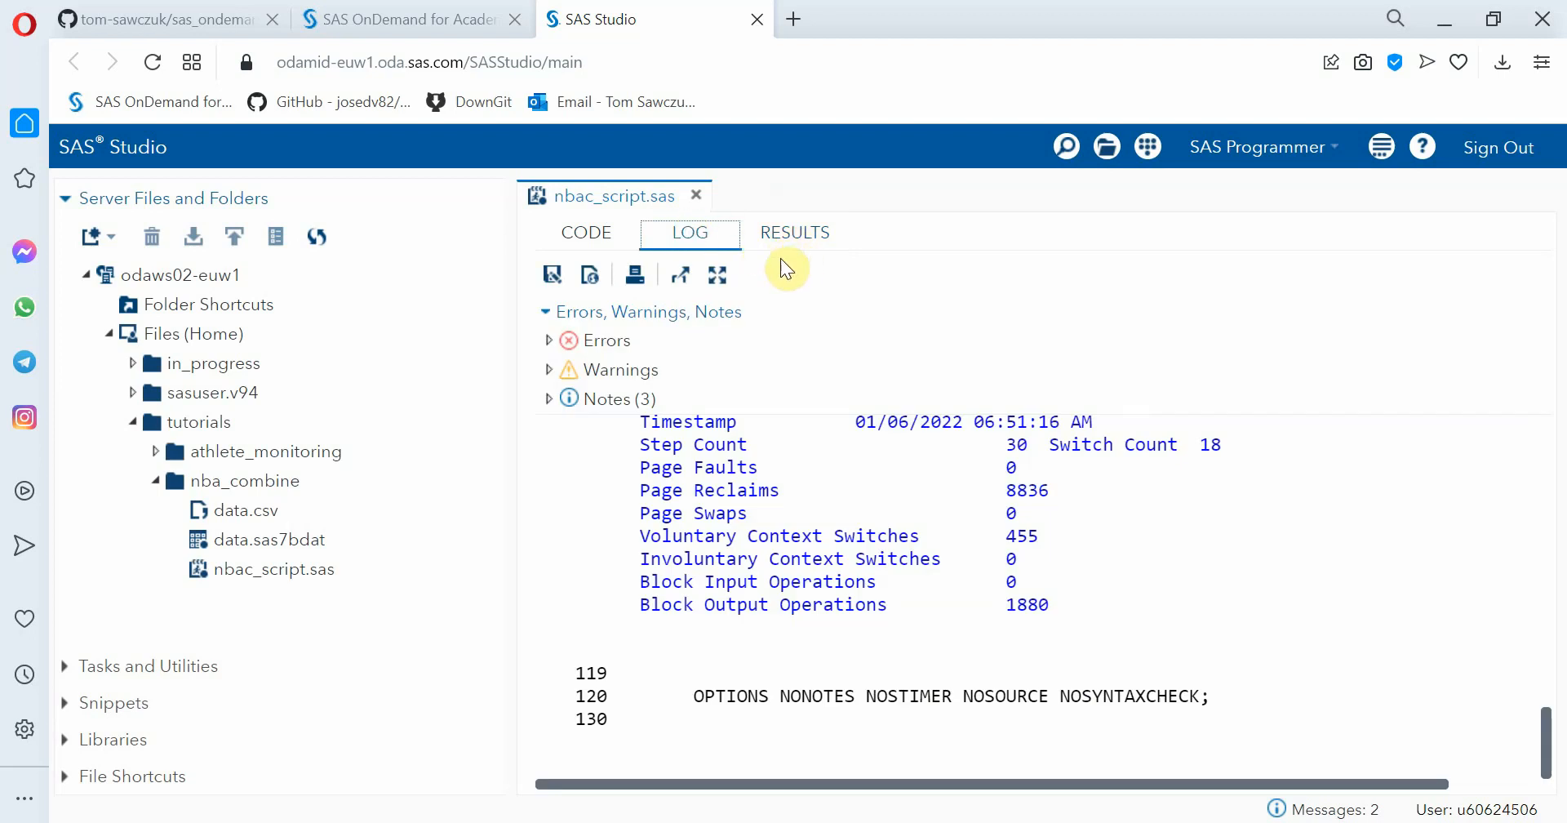
click(802, 240)
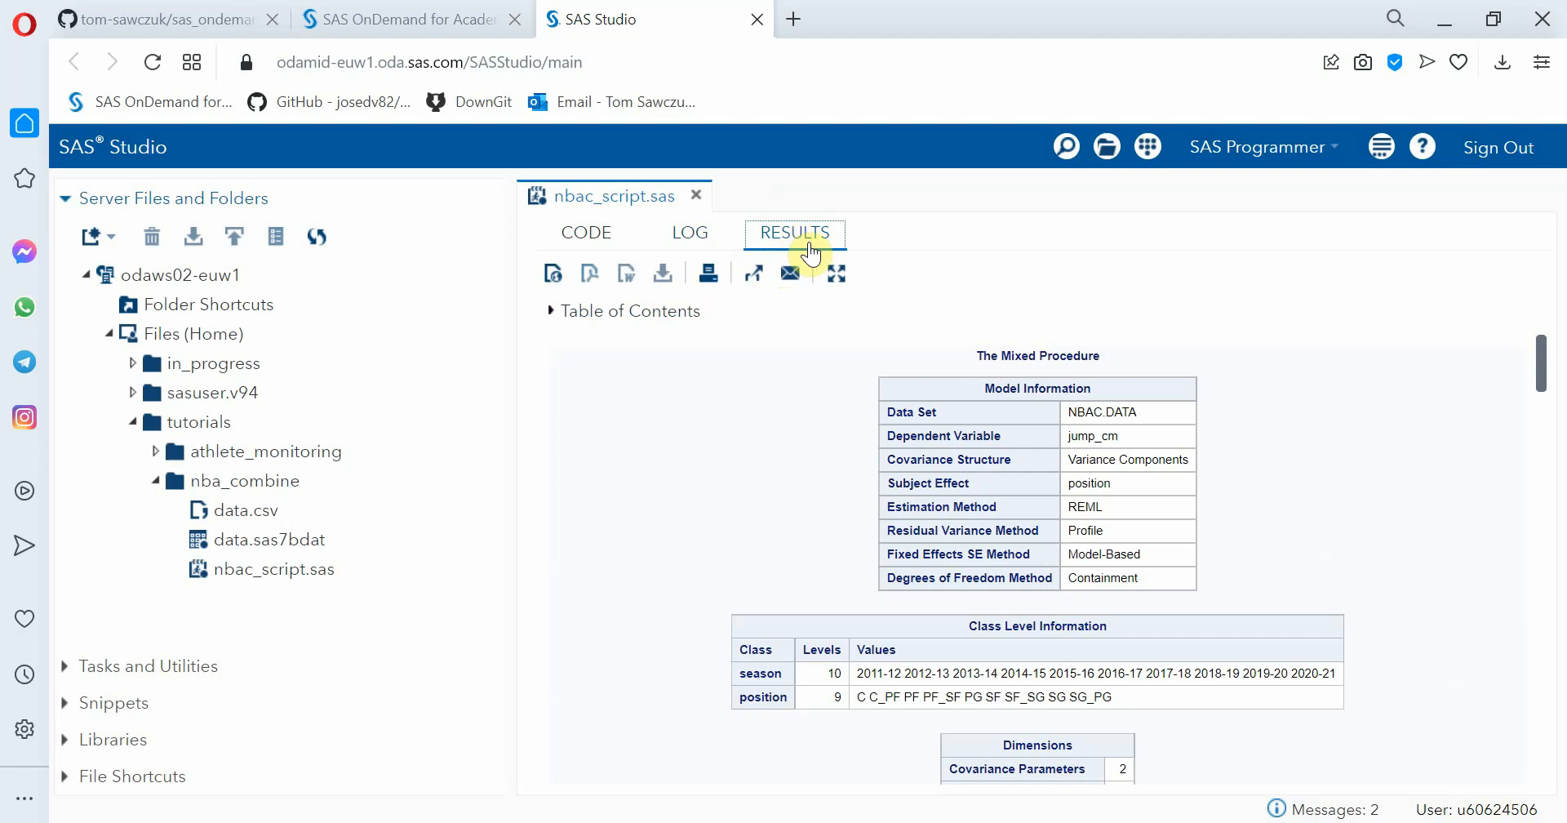
scroll(1443, 478, down, 3)
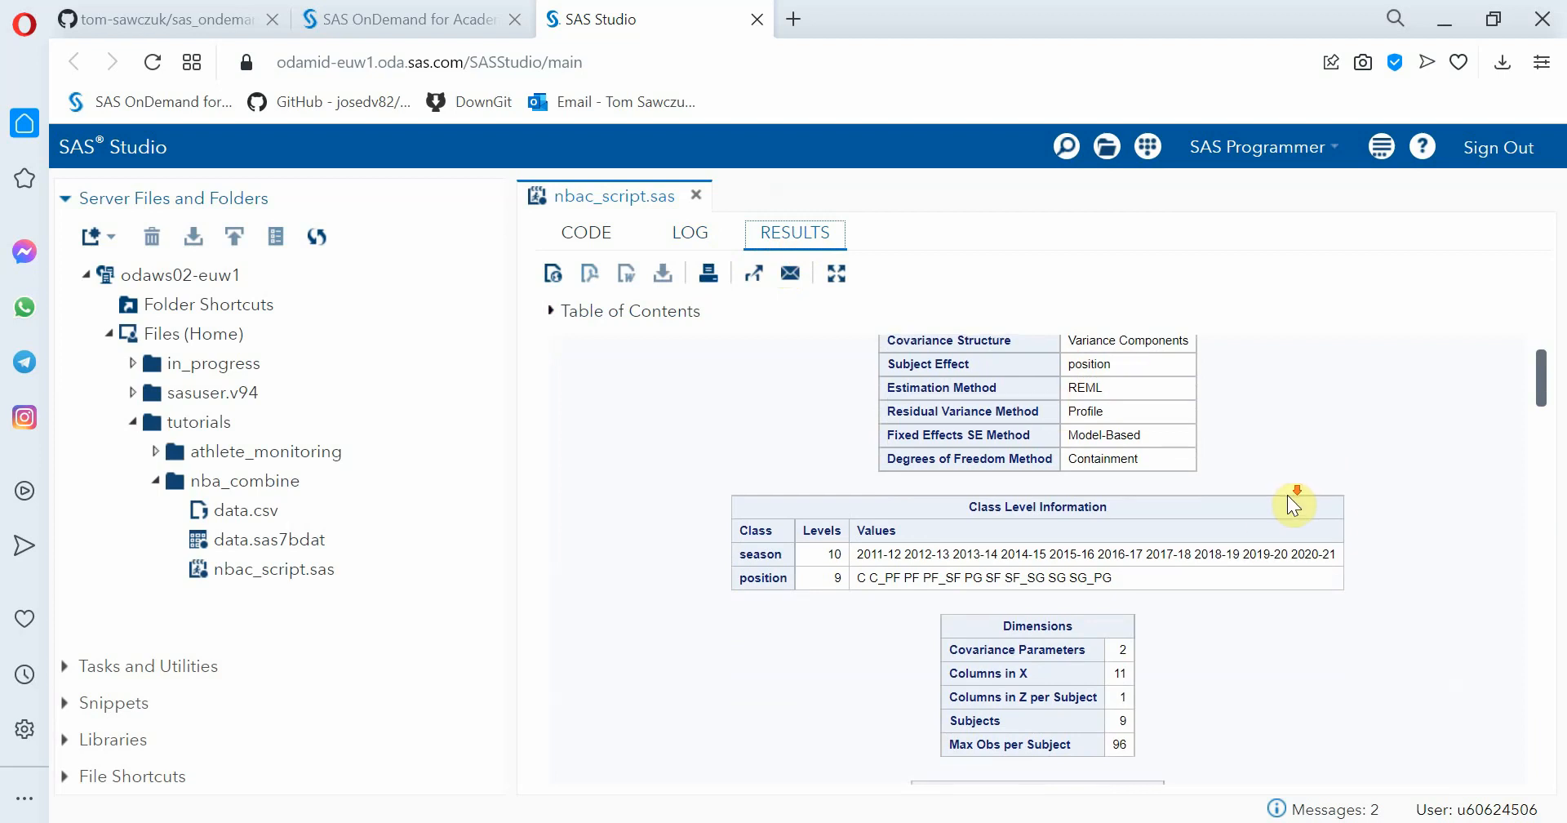
scroll(1290, 502, down, 3)
scroll(1397, 510, down, 3)
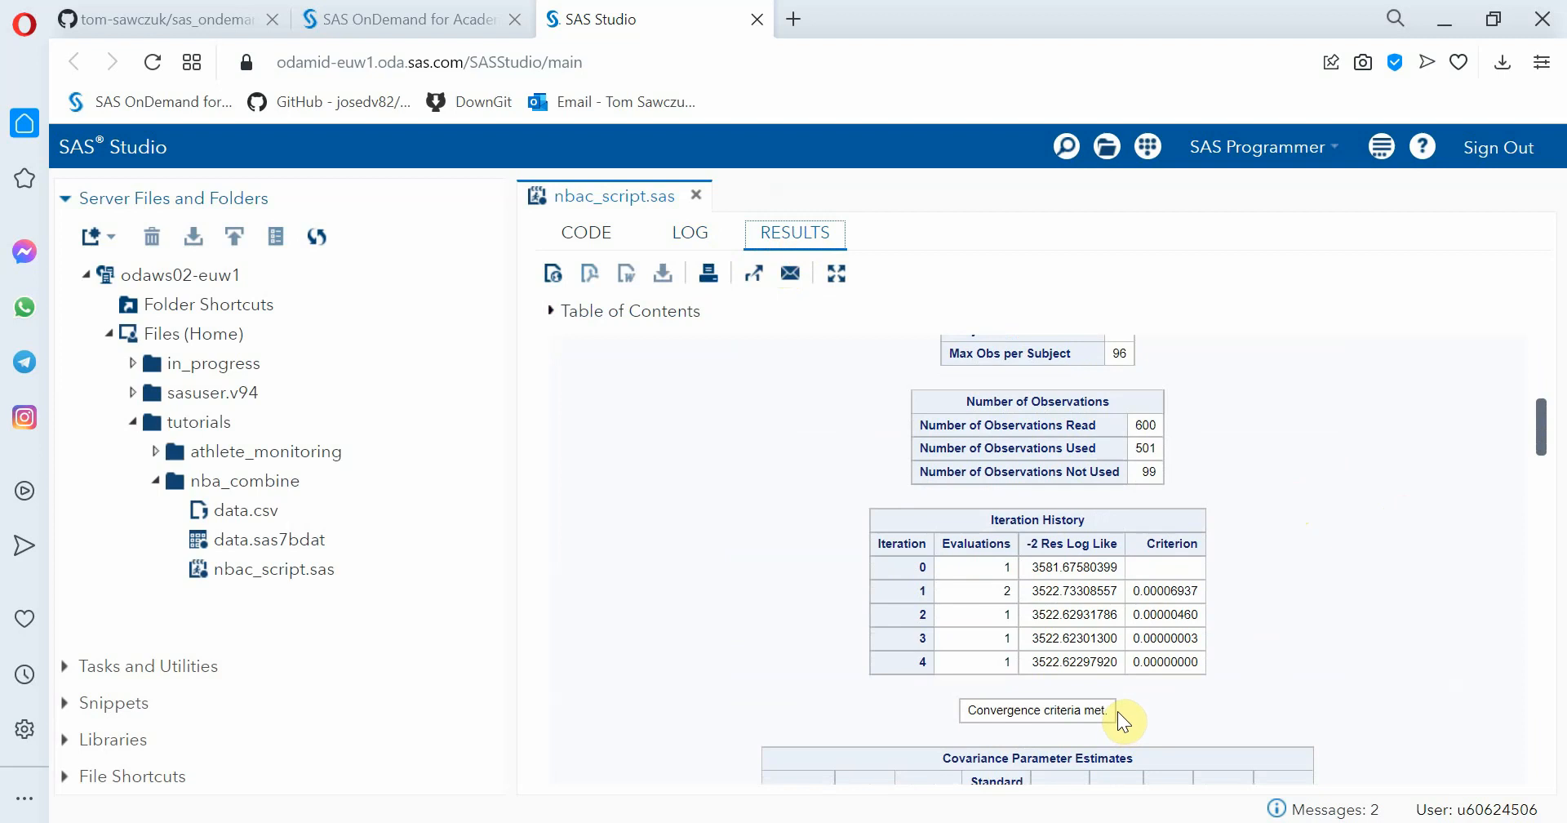
scroll(1418, 623, down, 3)
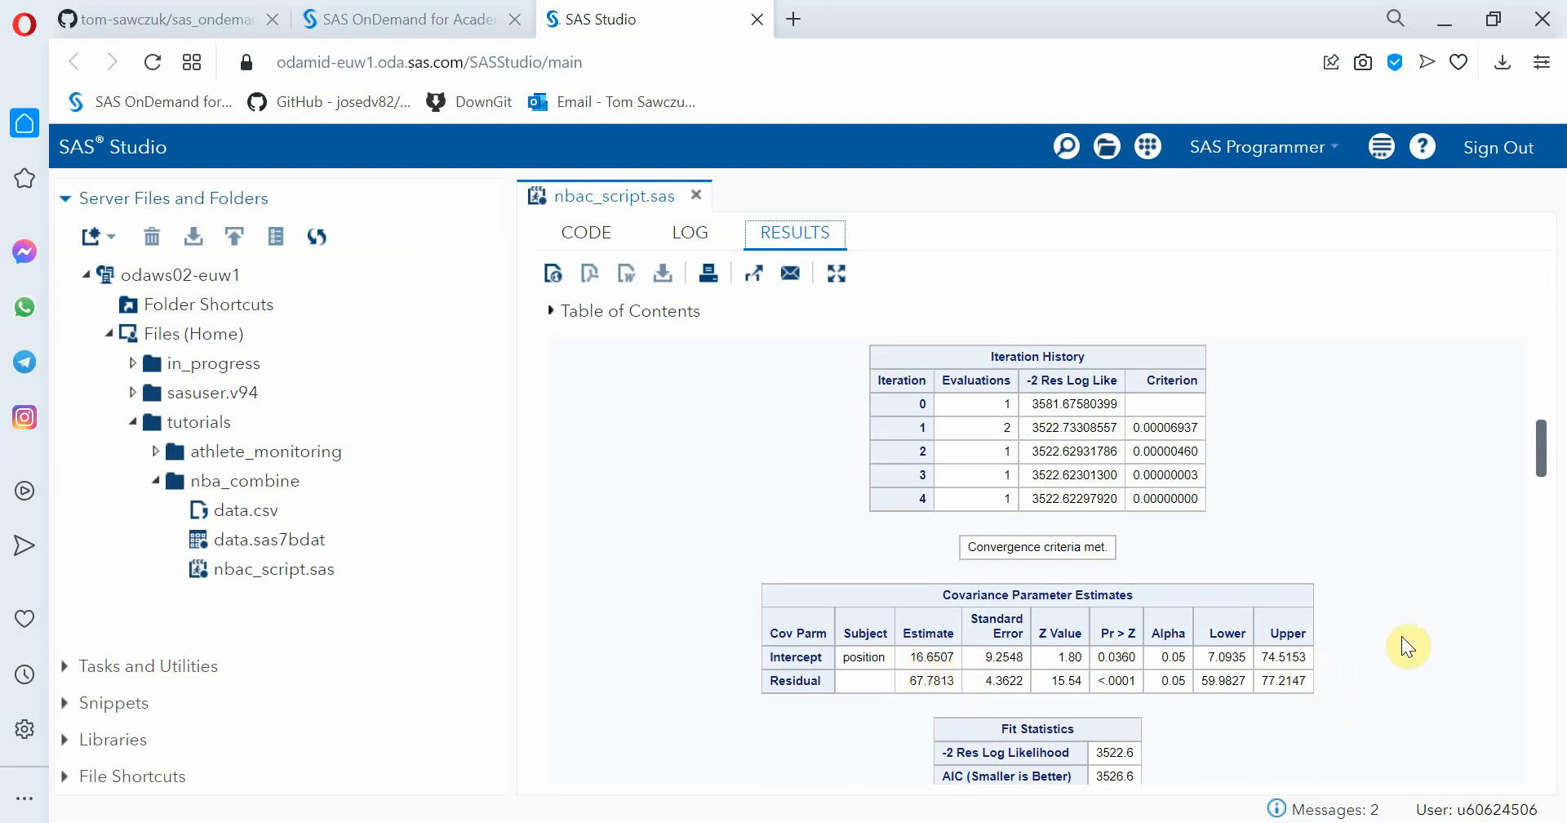
scroll(1402, 637, down, 2)
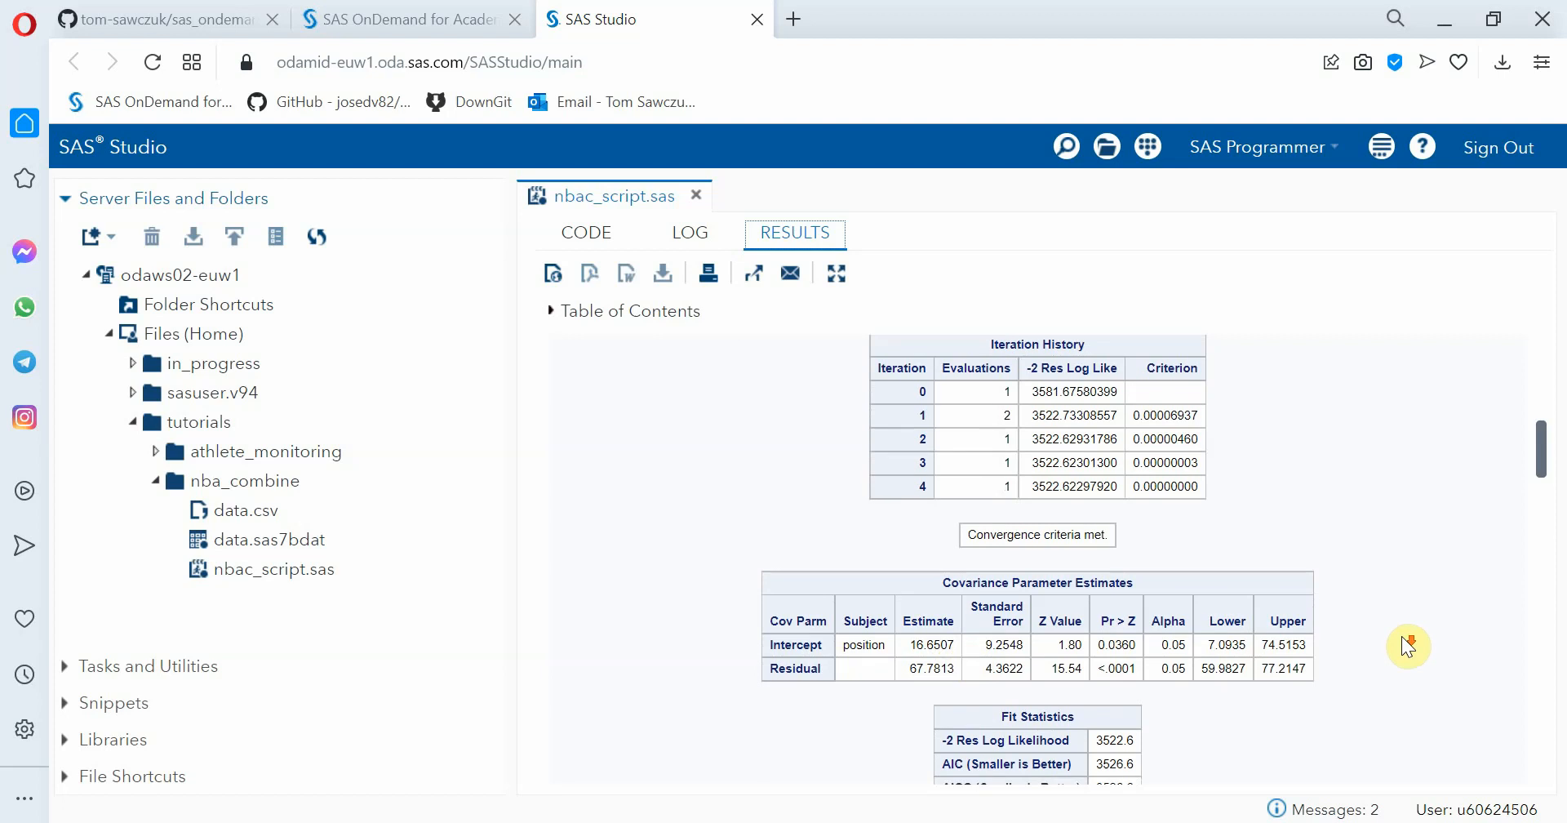
- Examine the fit statistics, random effects solution, fixed effects test, and the jump height estimates by position and by season within position
scroll(1402, 636, down, 6)
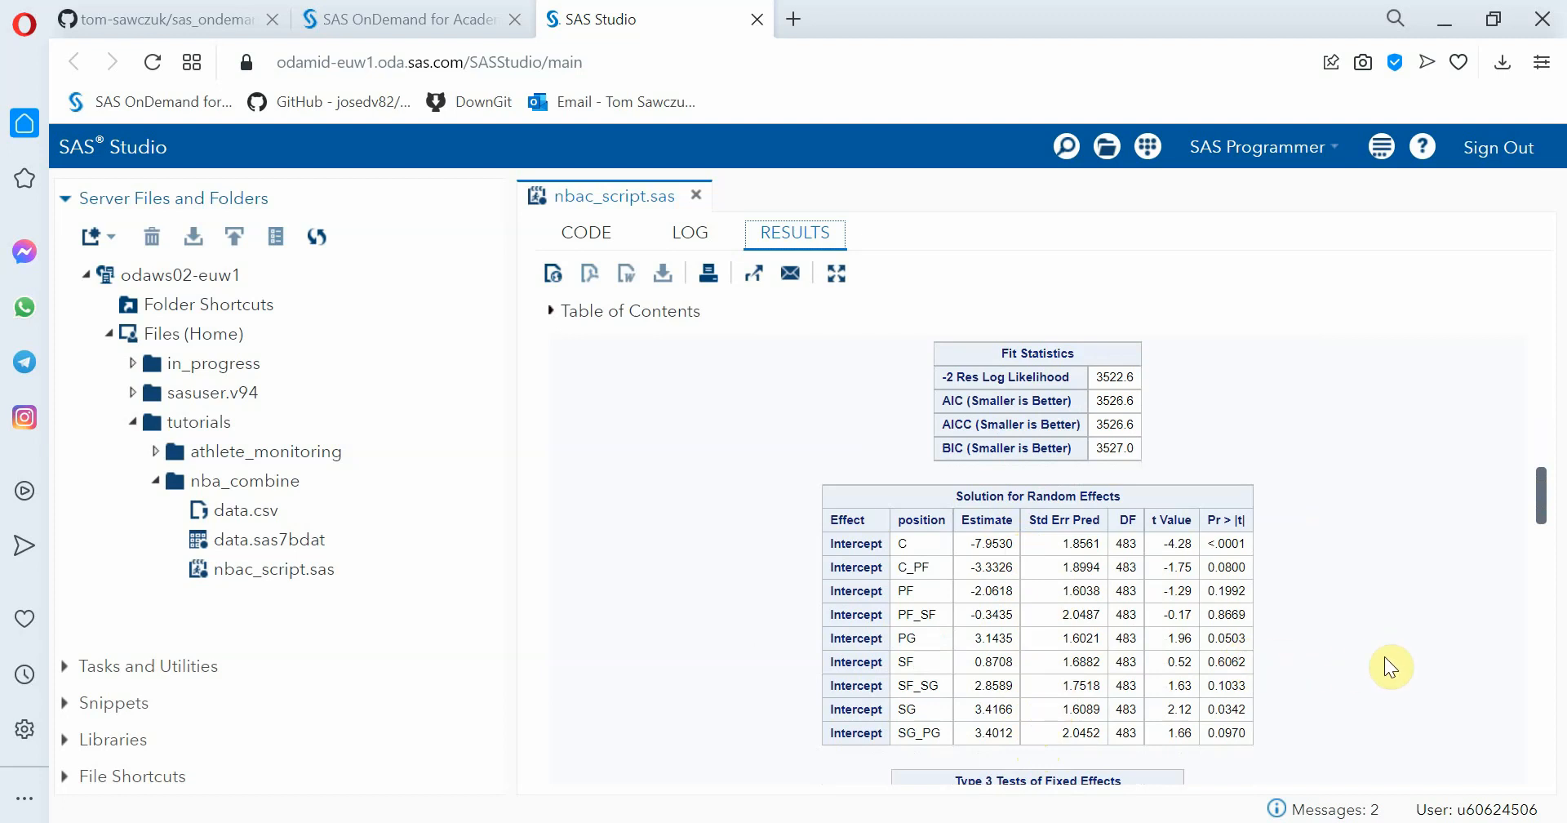
scroll(1384, 656, down, 3)
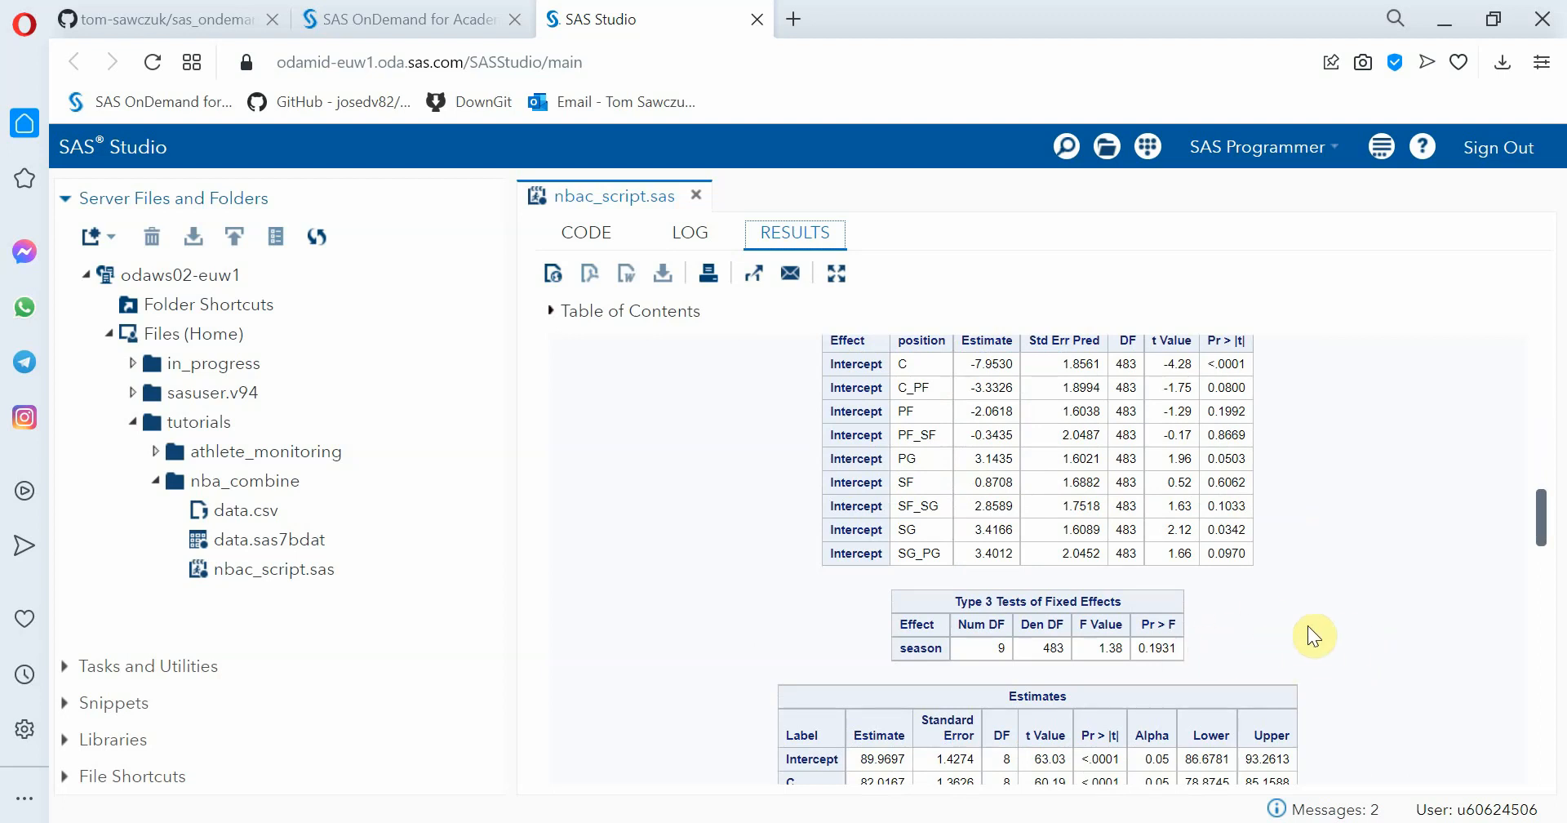
scroll(1371, 634, down, 3)
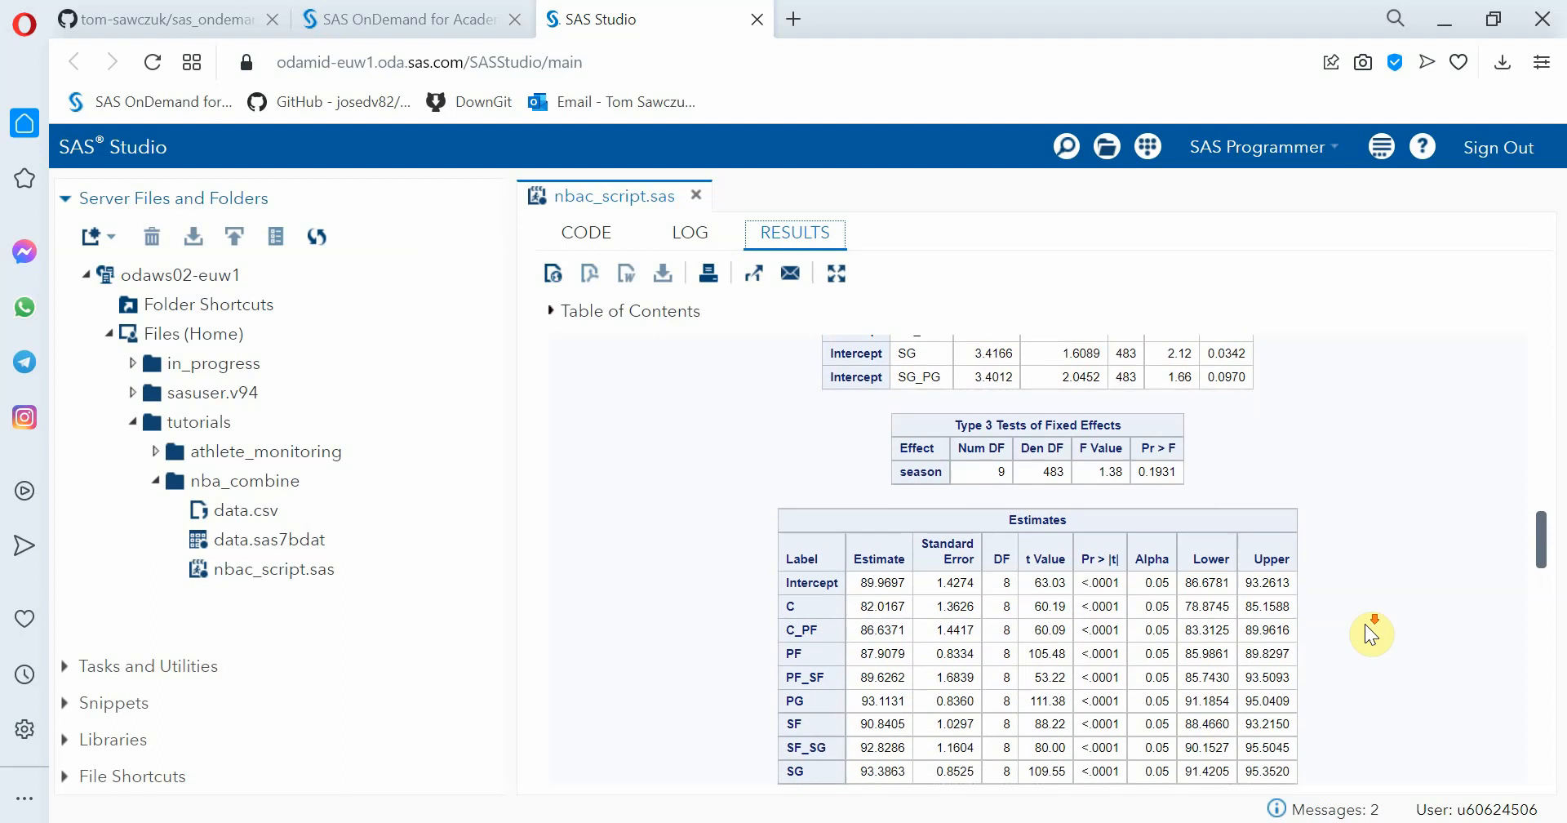
scroll(1371, 633, down, 1)
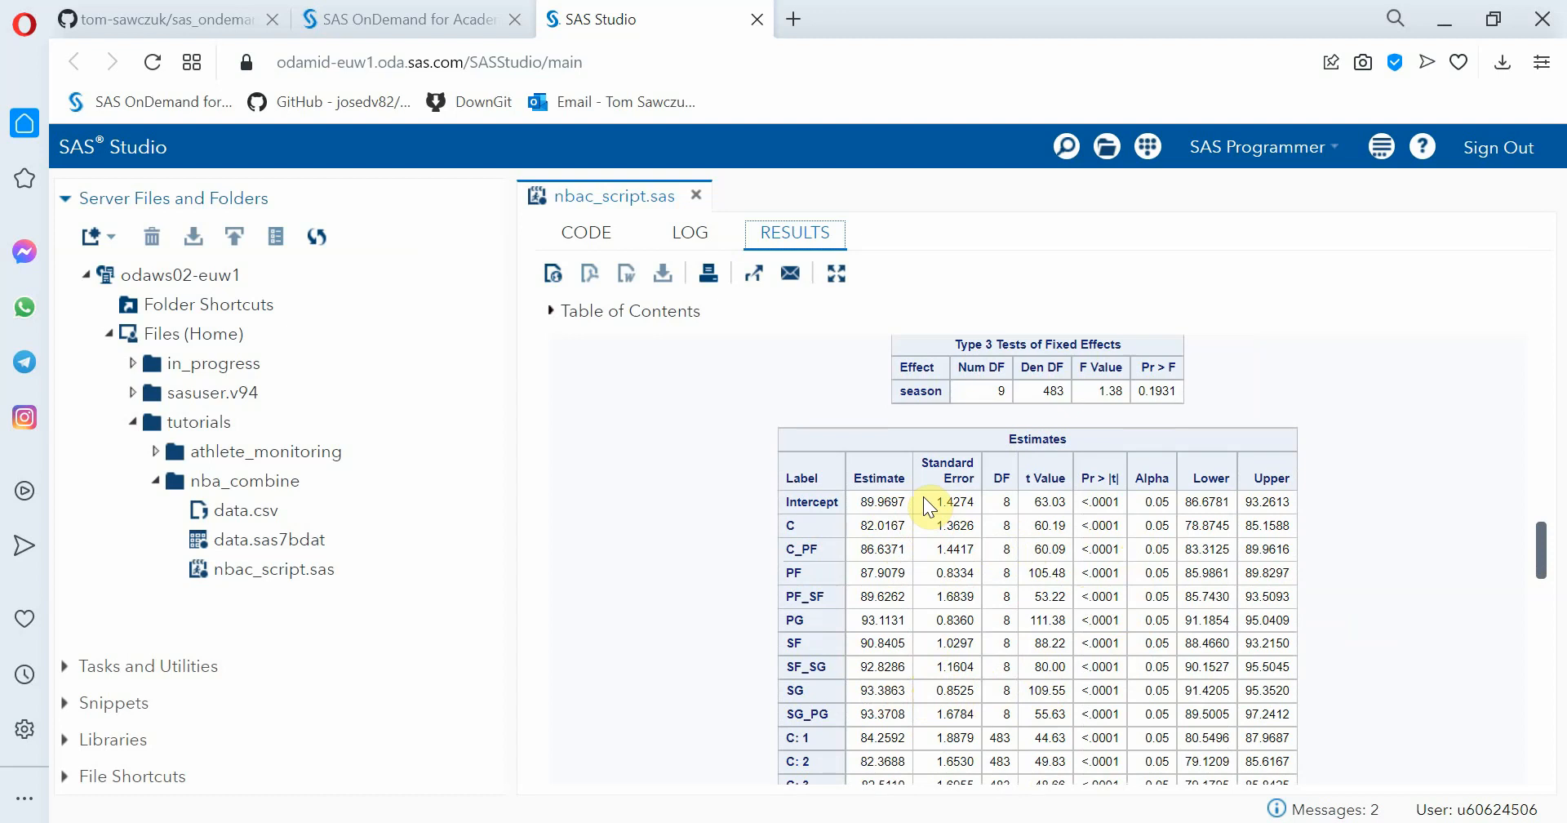
scroll(1436, 589, down, 2)
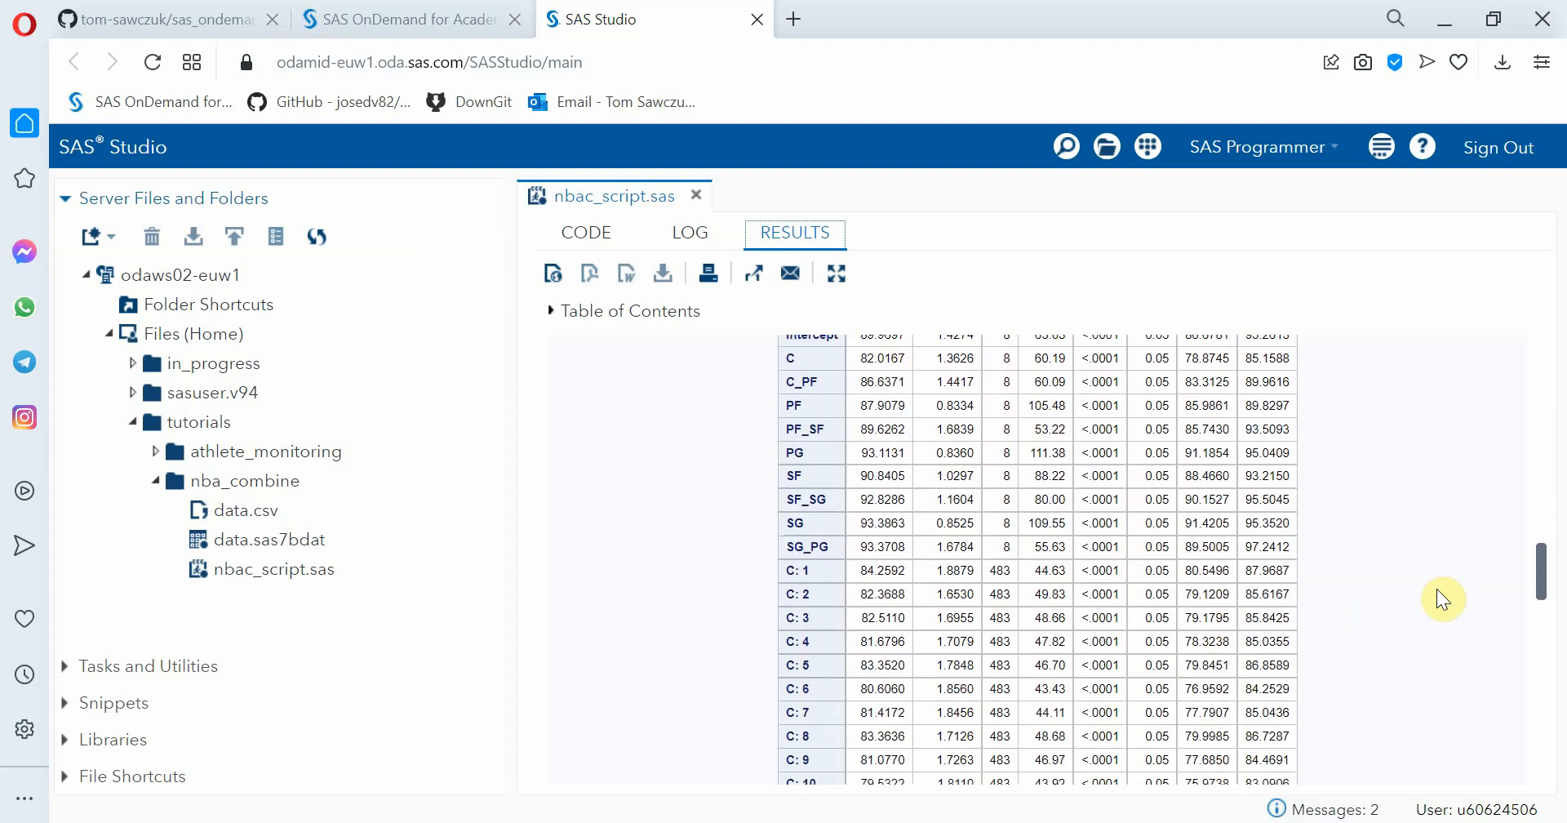
scroll(1436, 590, down, 1)
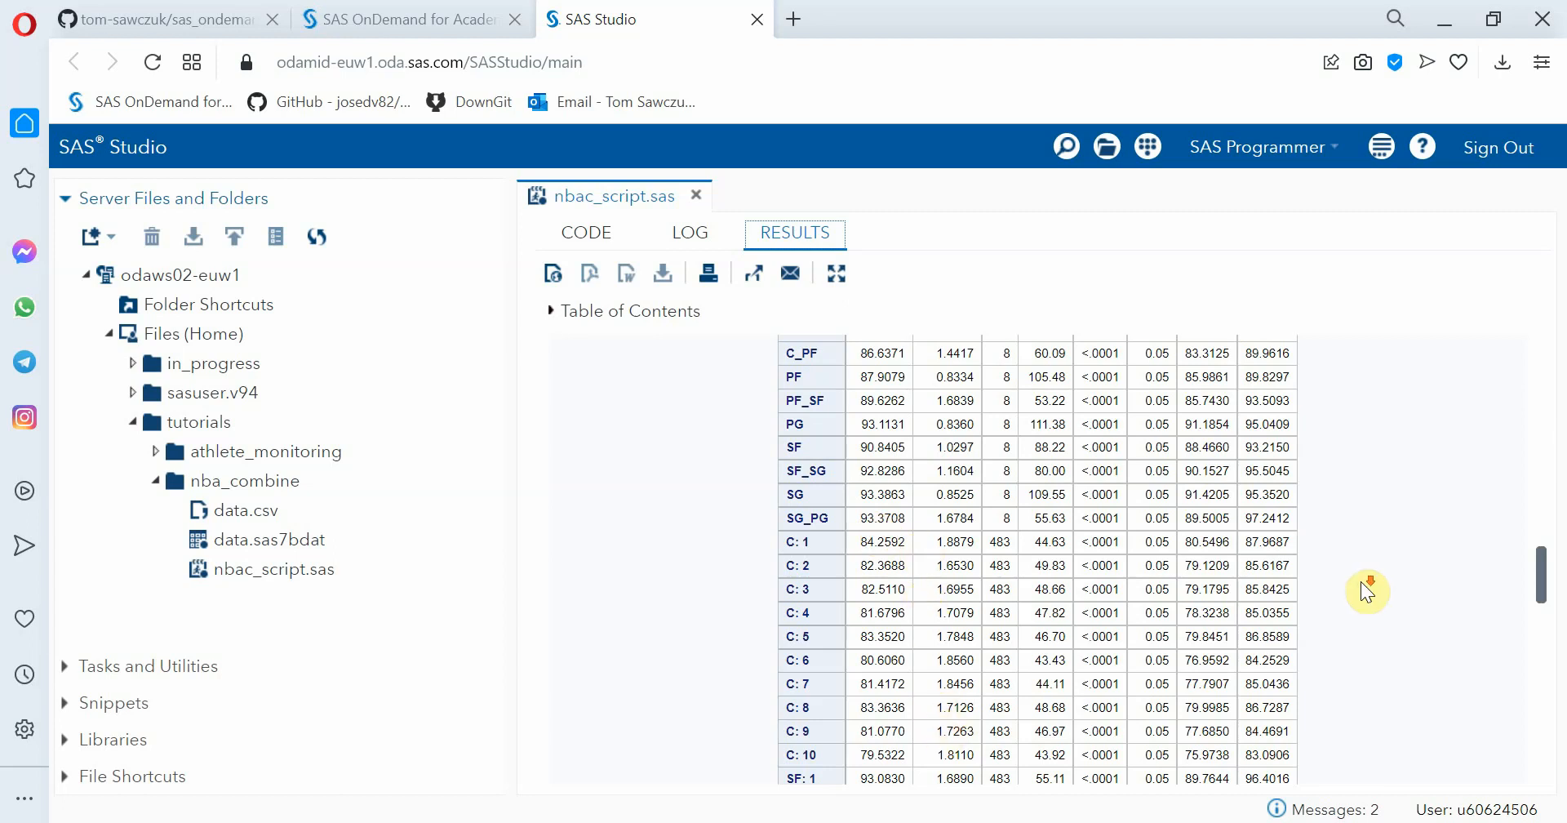
scroll(1360, 582, down, 4)
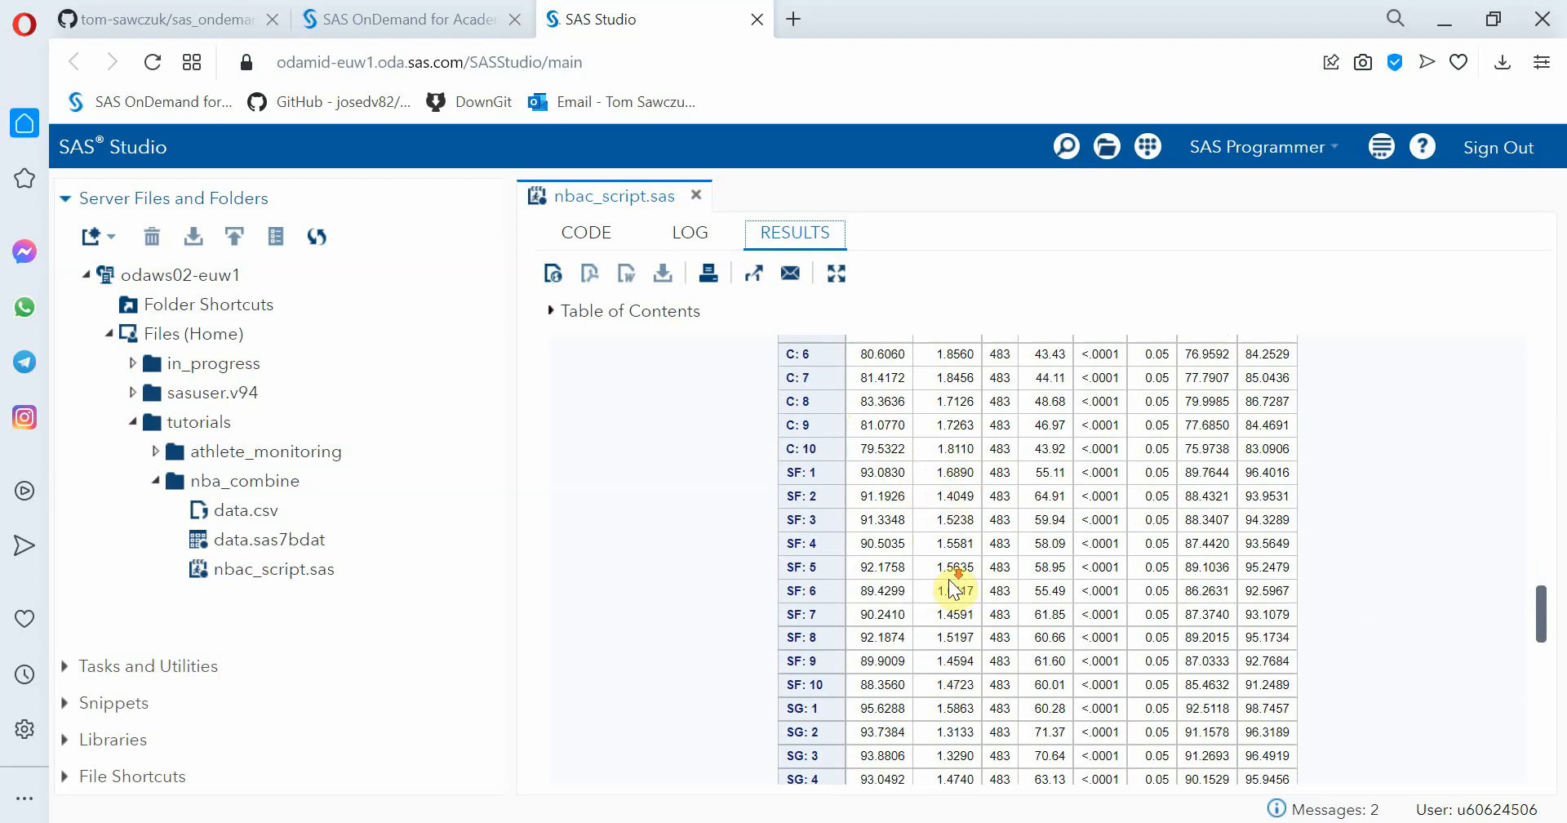
scroll(949, 579, down, 2)
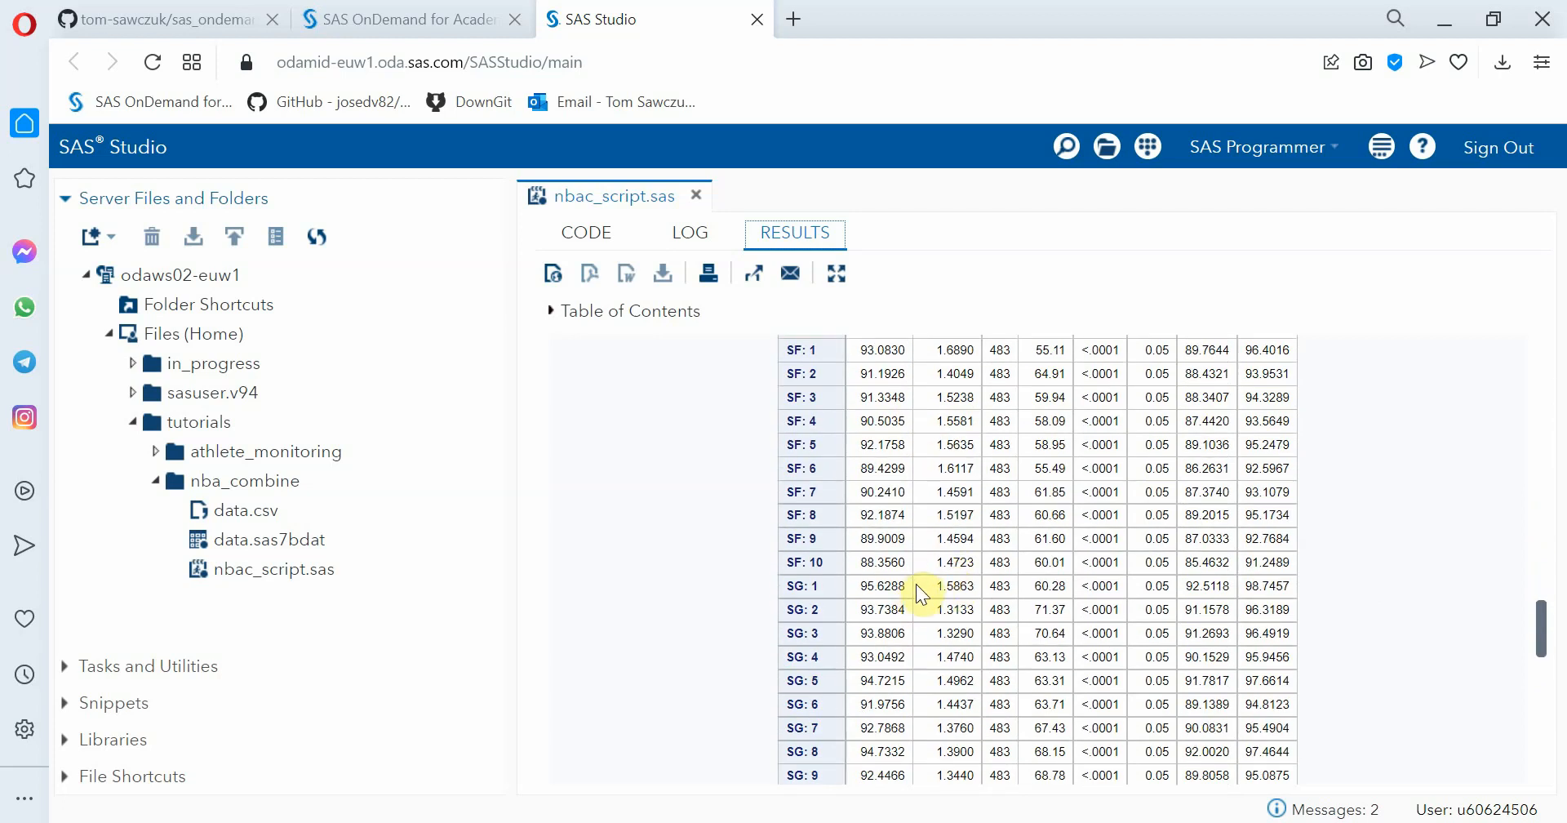
- Review the season least squares means and the conditional studentized residual plots for jump_cm
scroll(922, 715, down, 4)
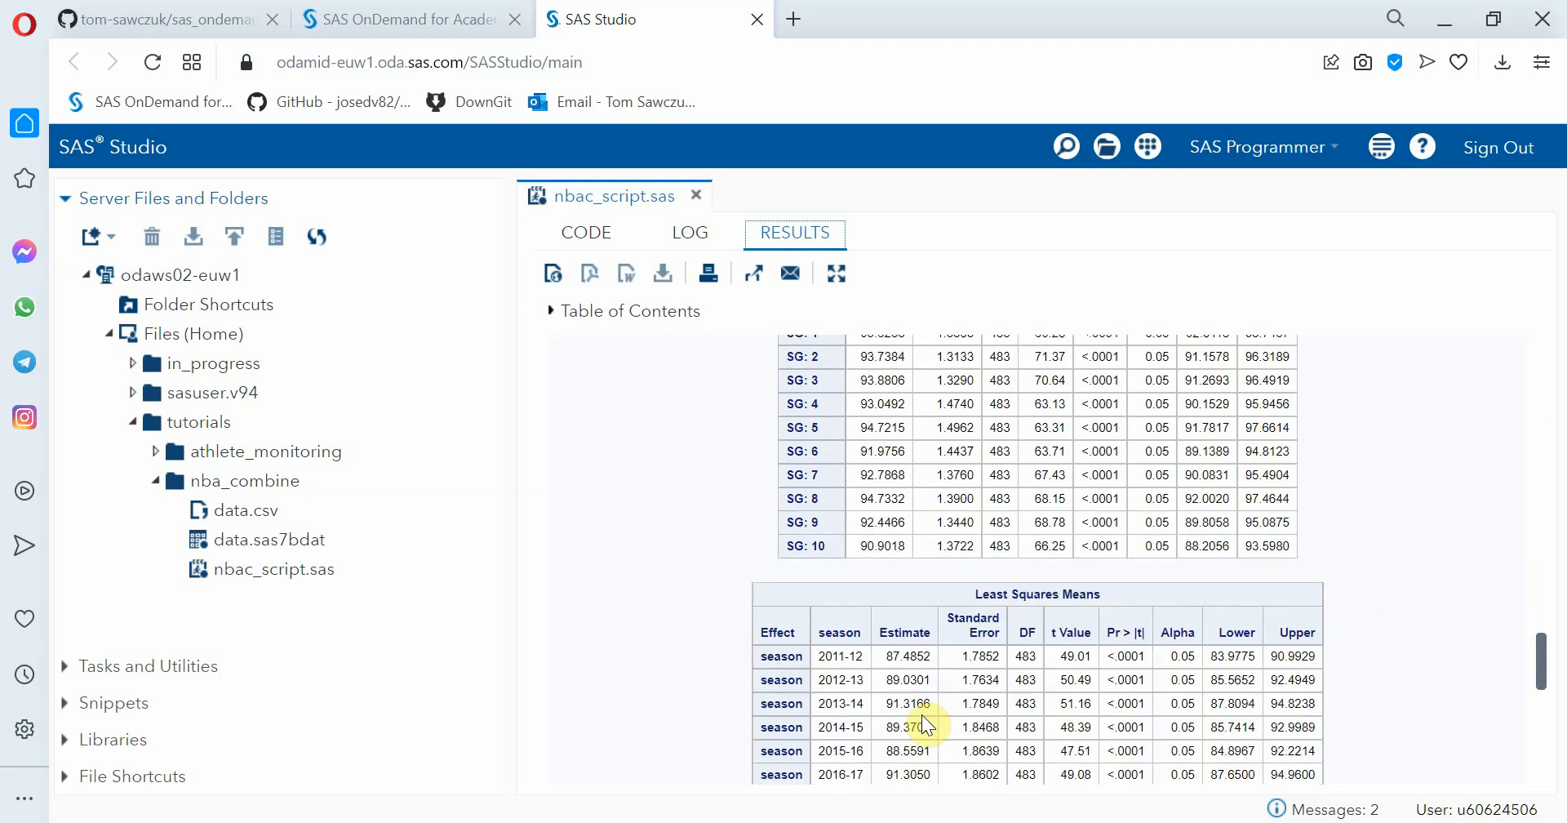
scroll(922, 718, down, 2)
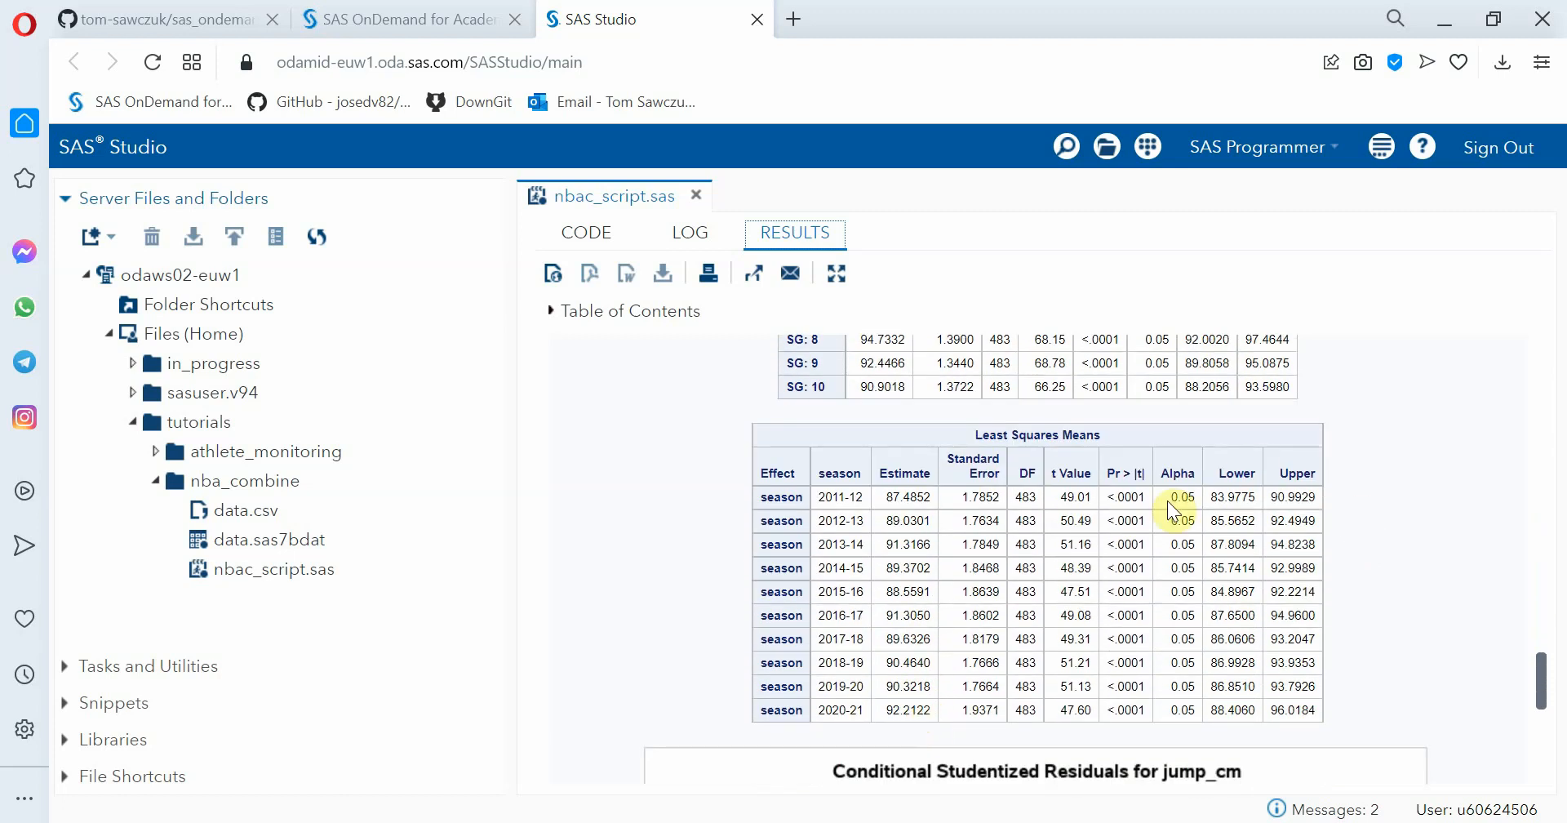
scroll(1444, 646, down, 6)
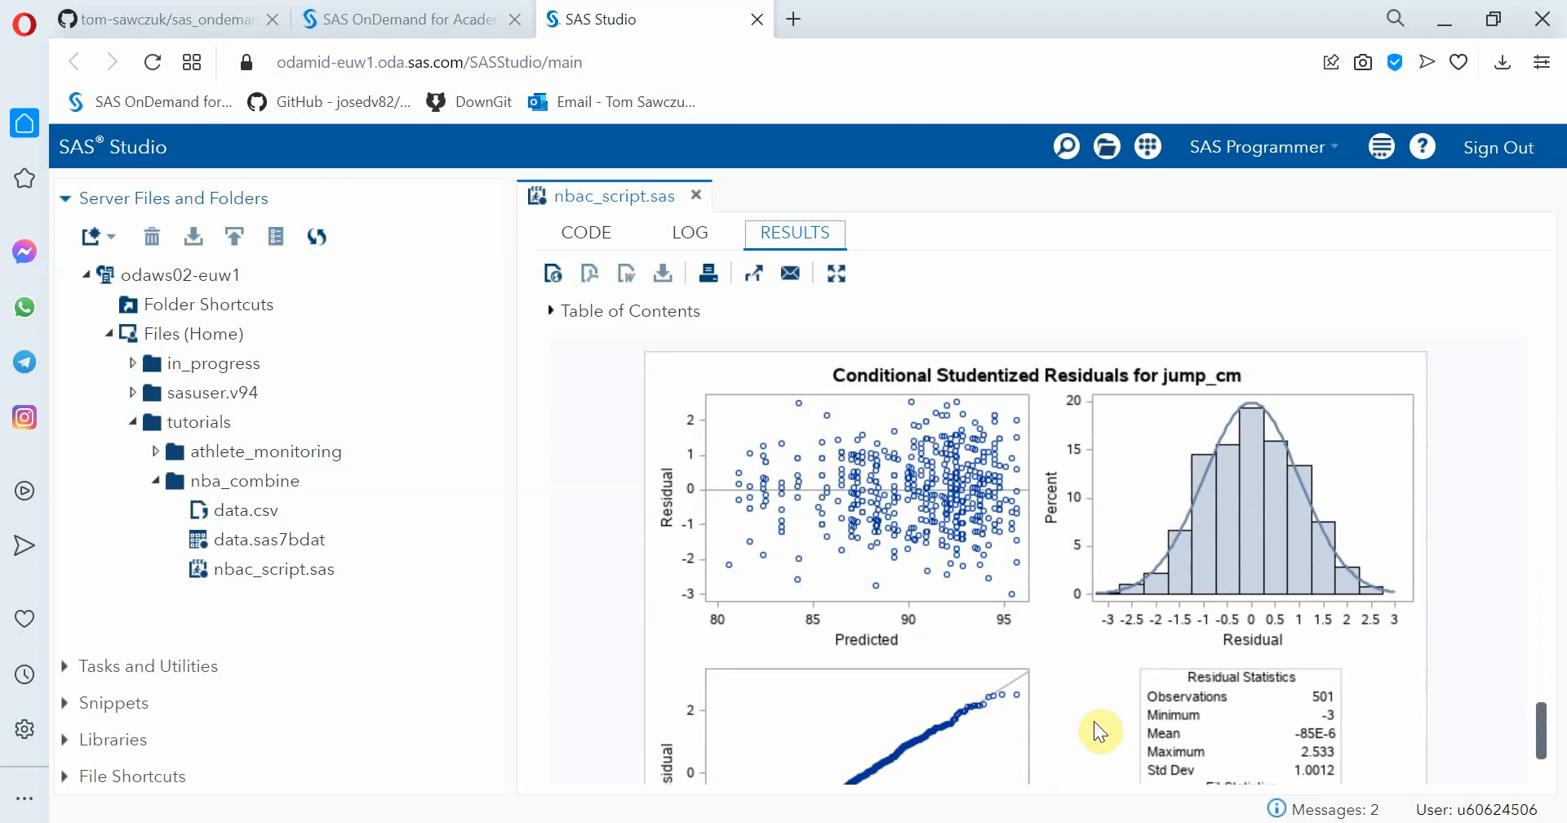
scroll(1097, 726, down, 3)
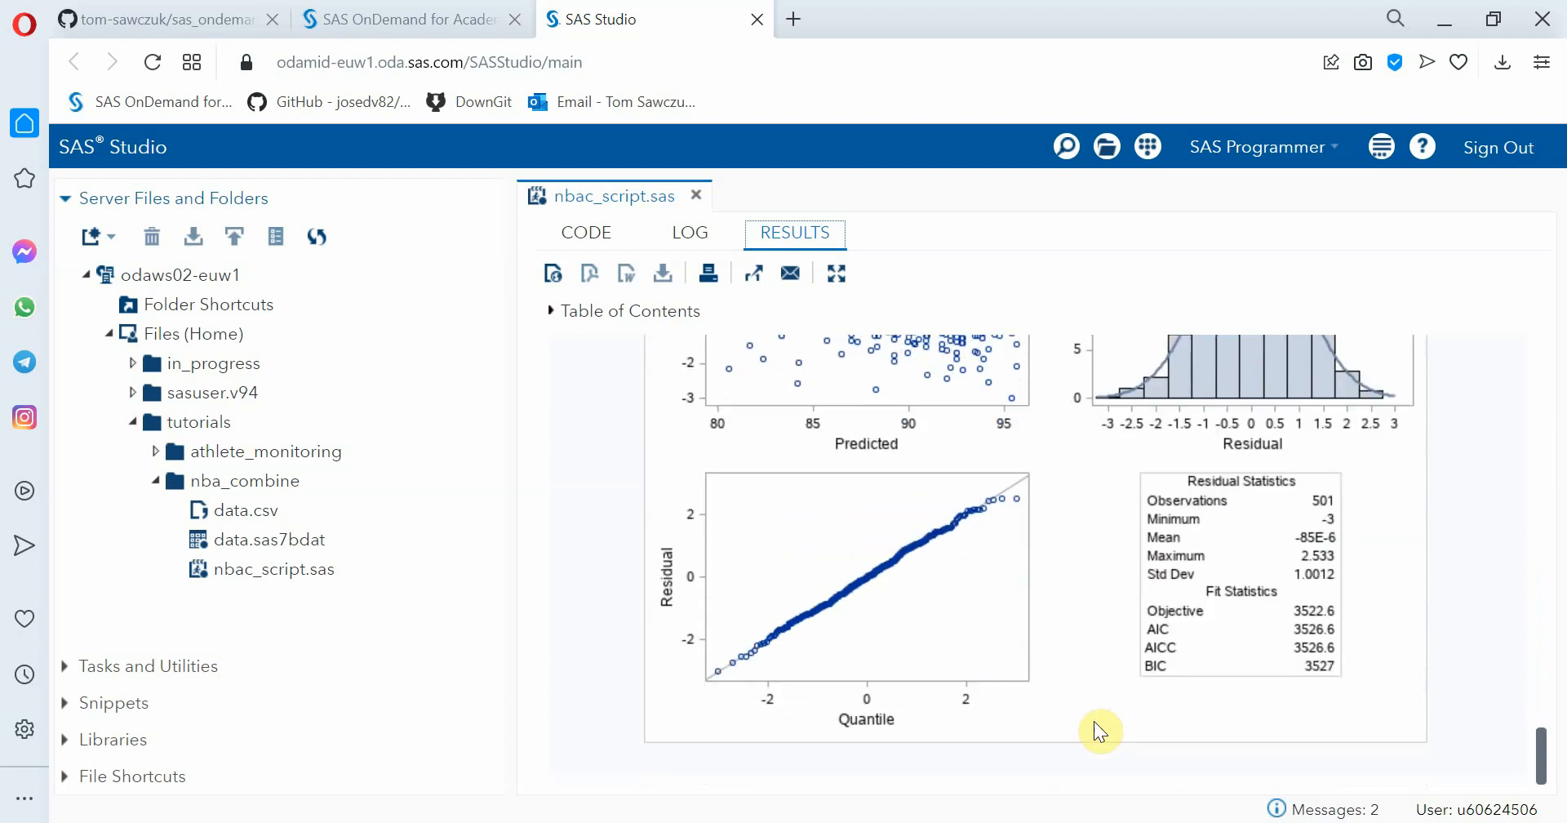
scroll(1094, 723, up, 5)
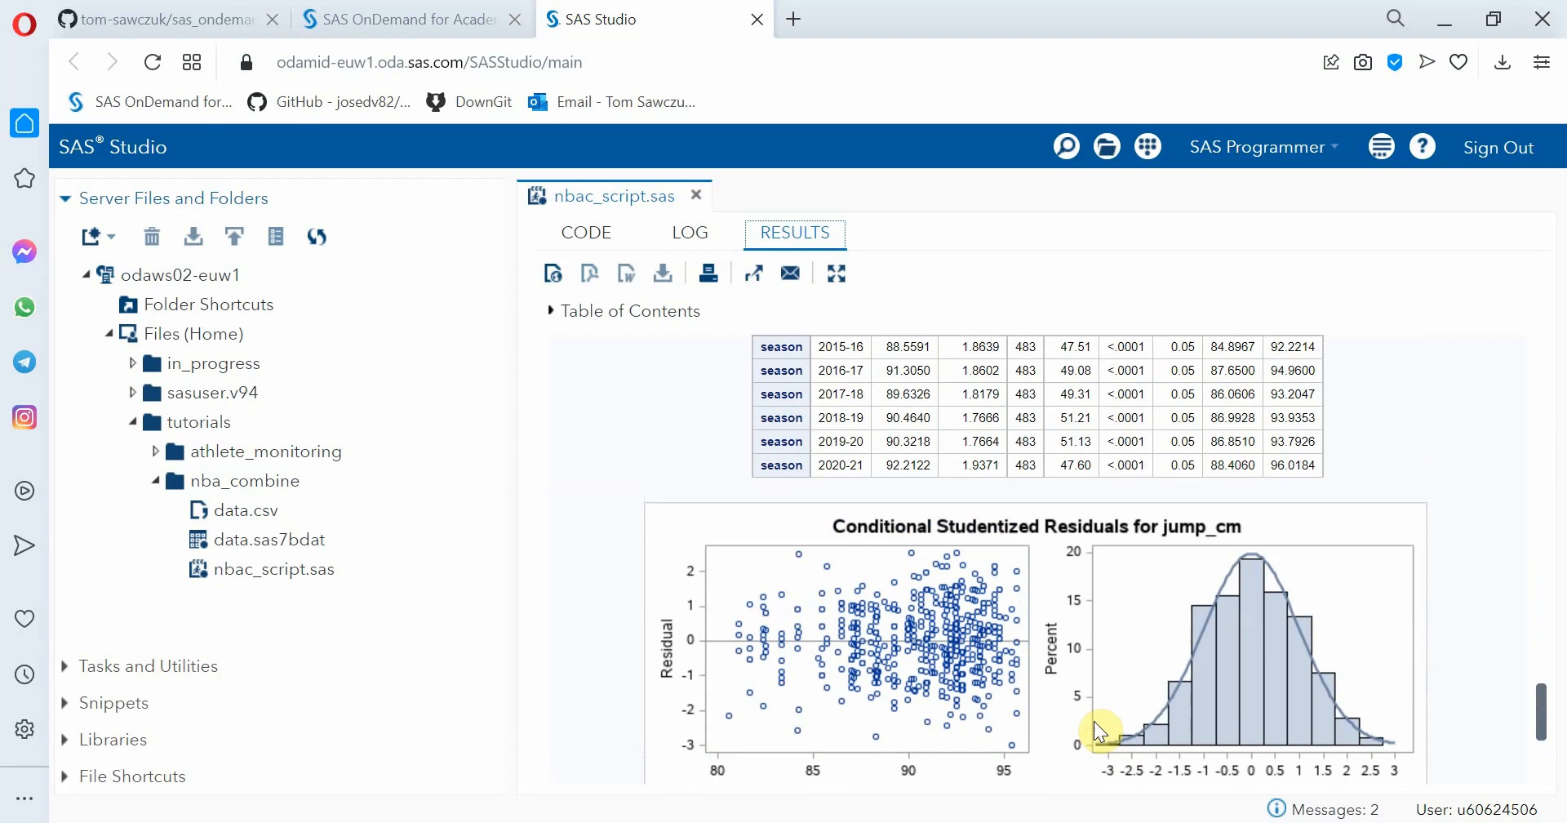
- Switch to the nbac_viz workbook in Excel, replace the chart's SG series with C, and add the MM Intercept series
mouse_move(976, 821)
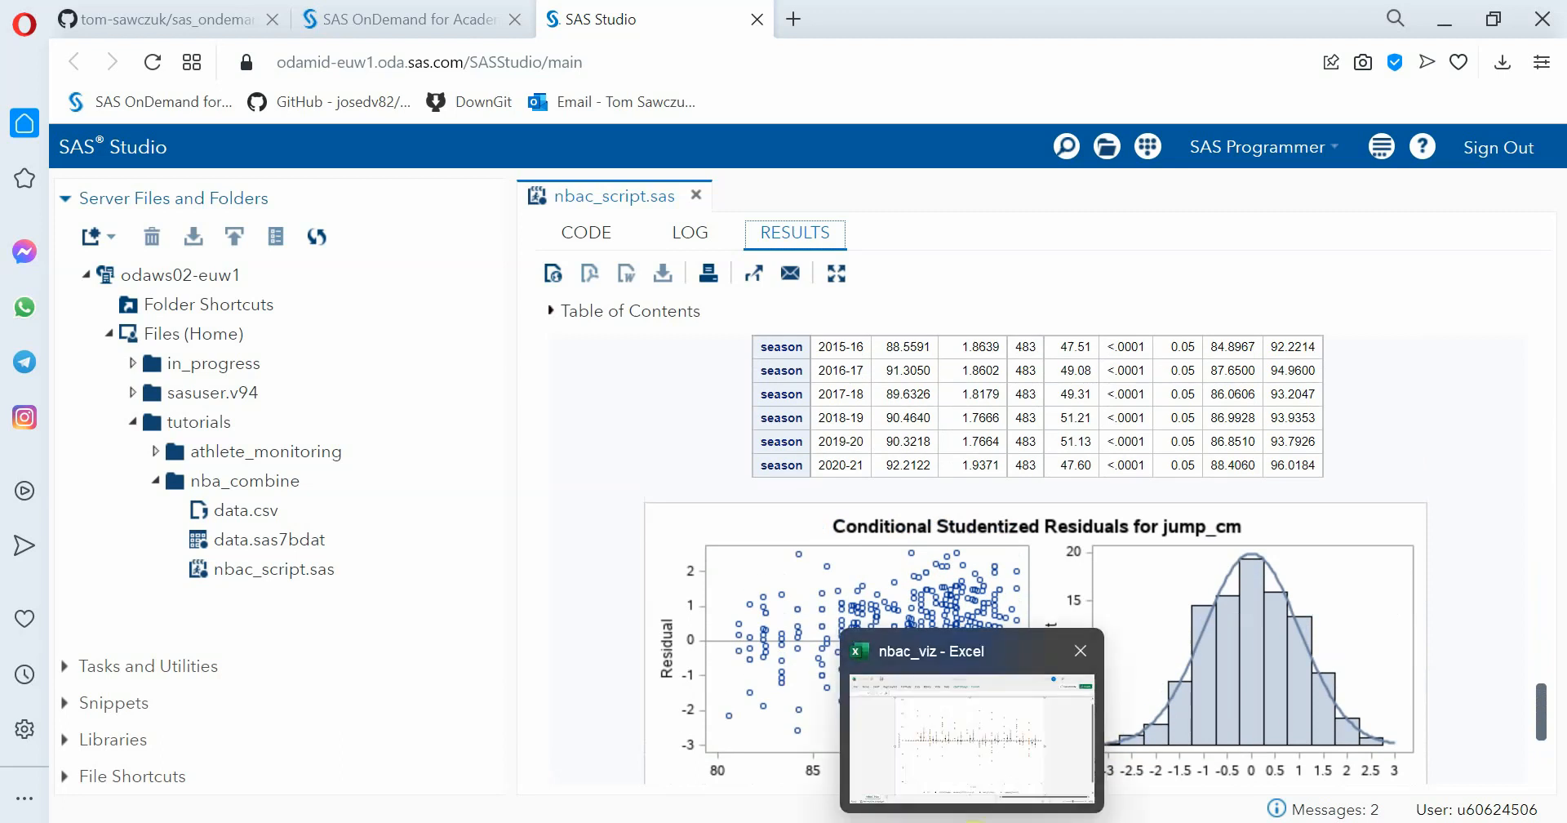
click(938, 724)
right_click(684, 618)
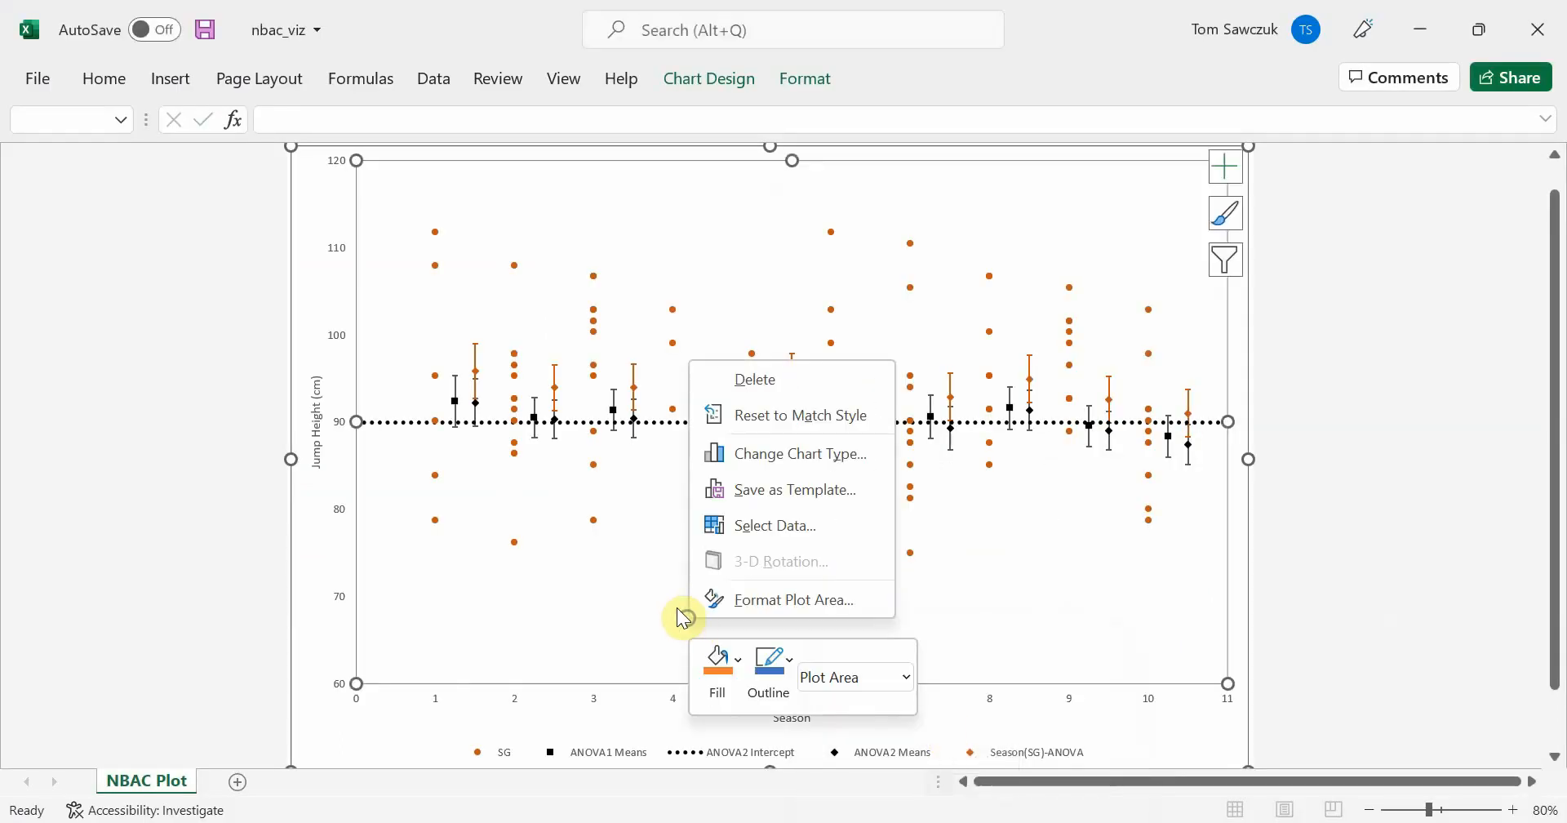
click(780, 526)
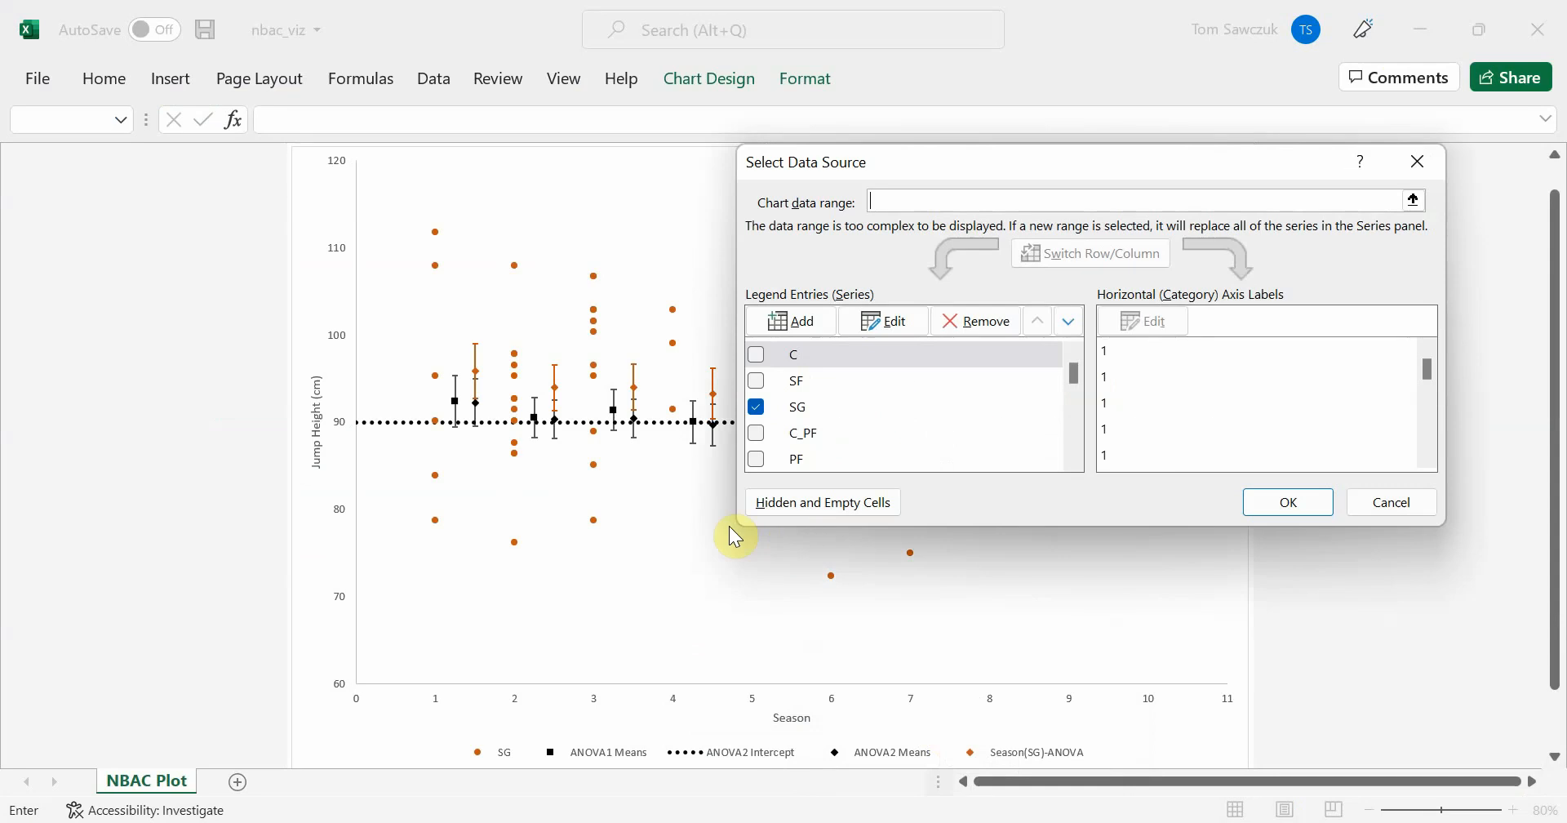
click(753, 407)
click(754, 356)
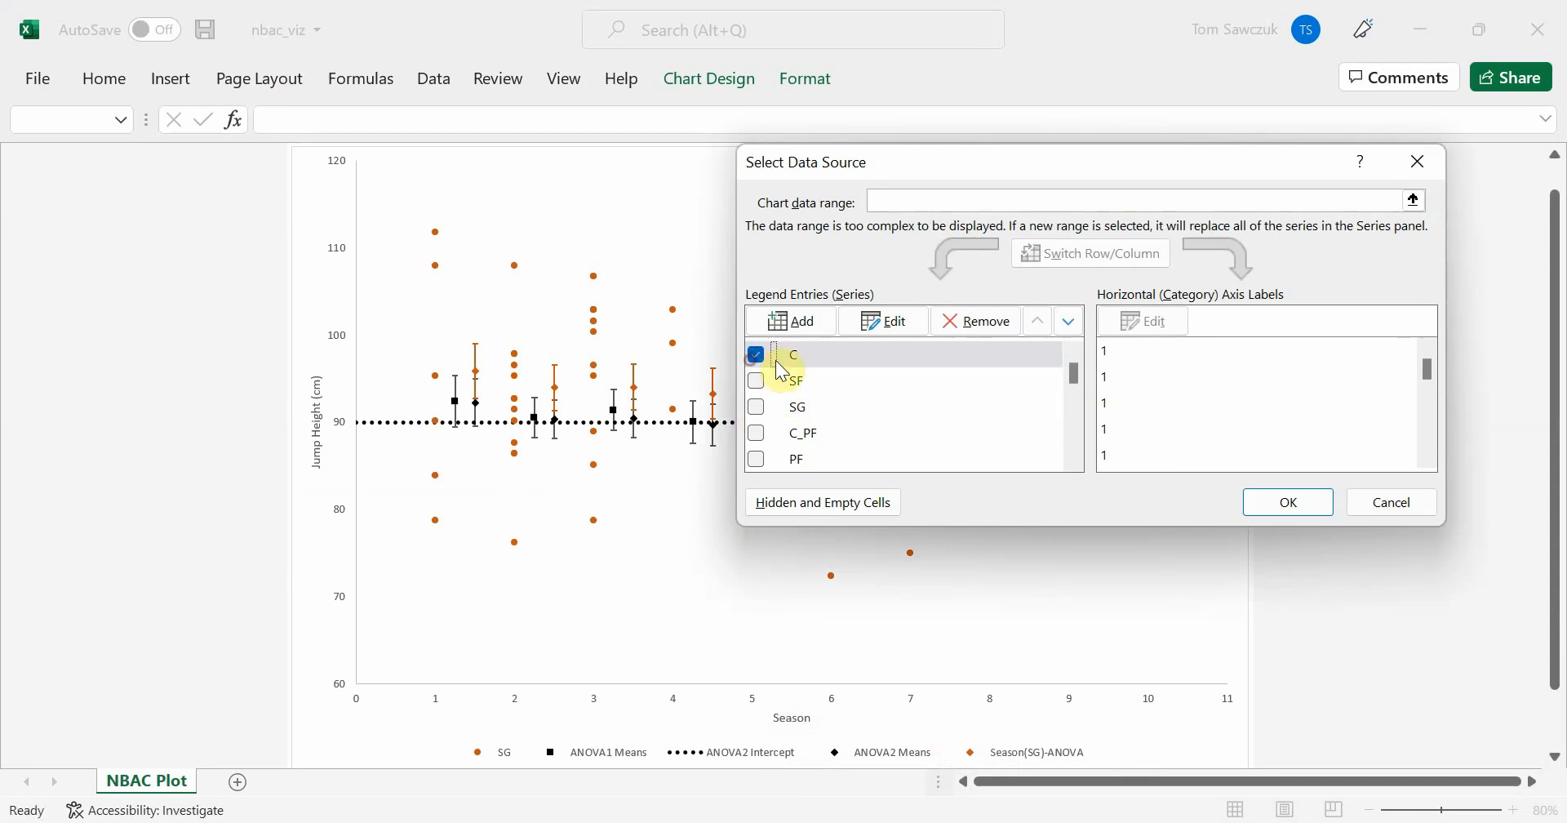
drag(1073, 376, 1080, 403)
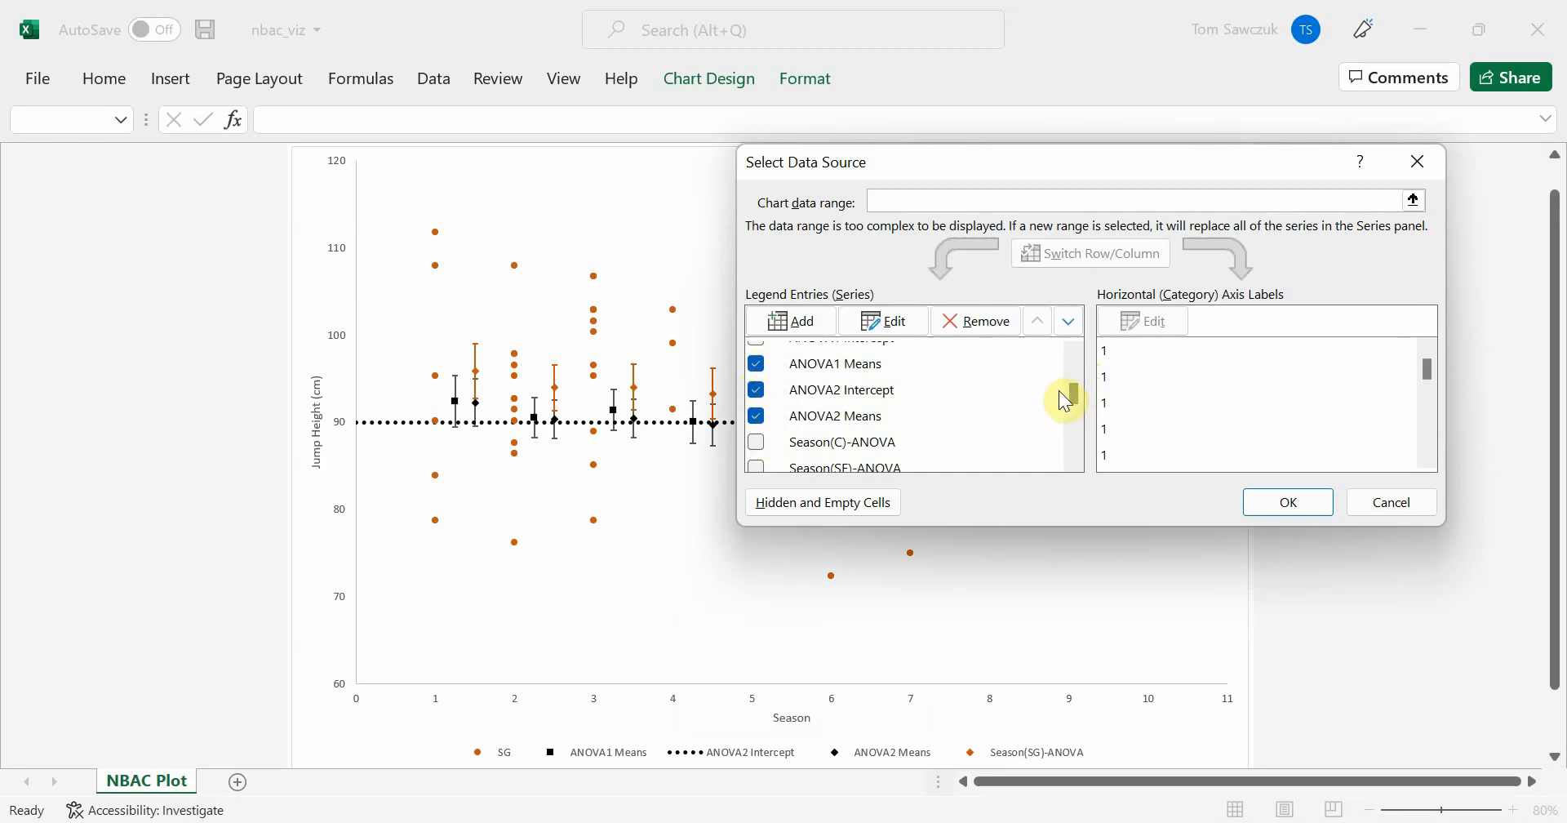
drag(1069, 397, 1079, 412)
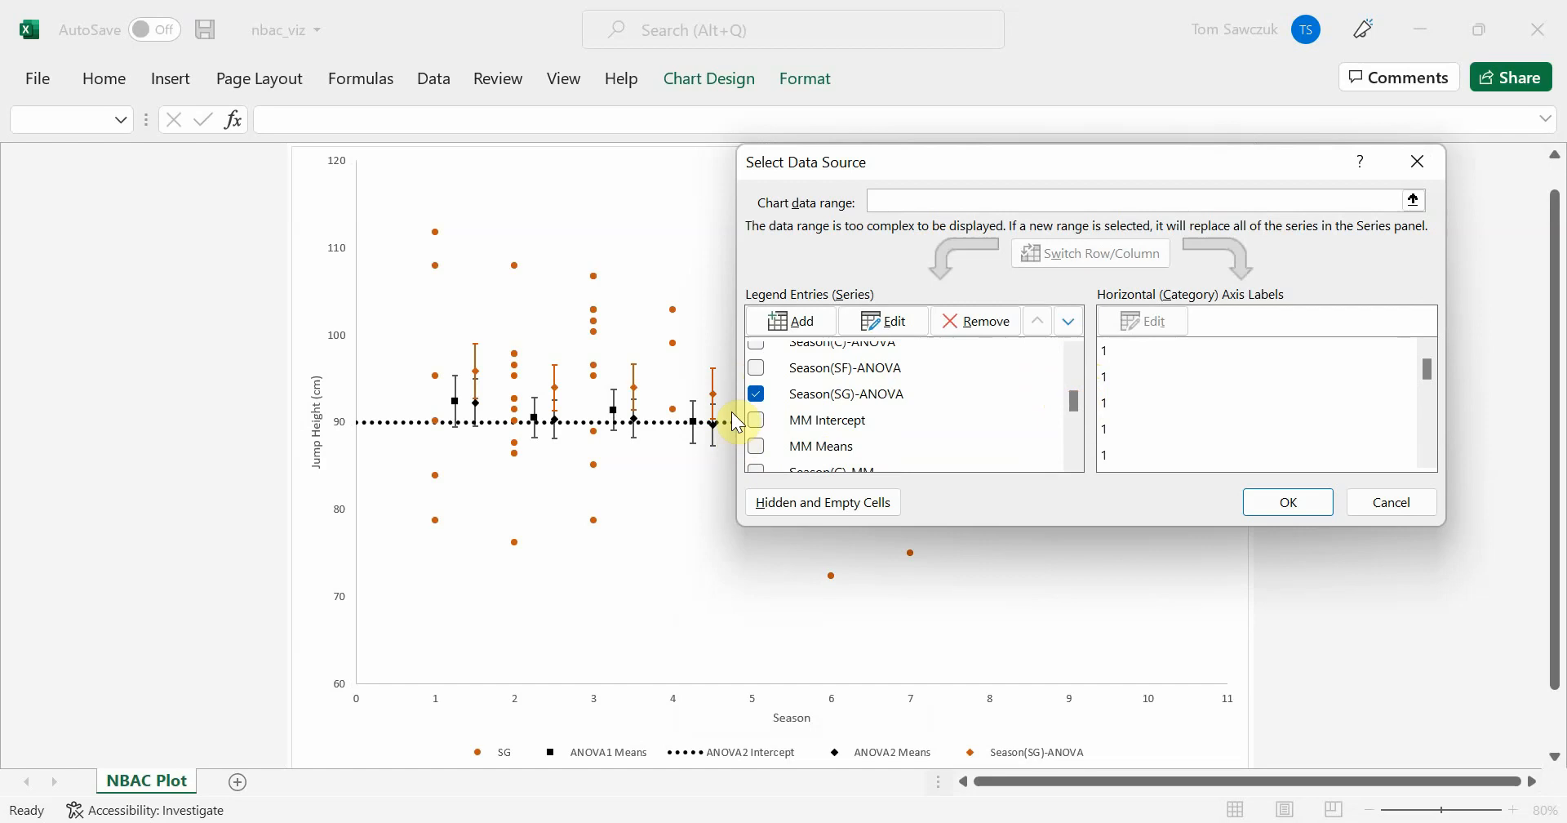
click(756, 419)
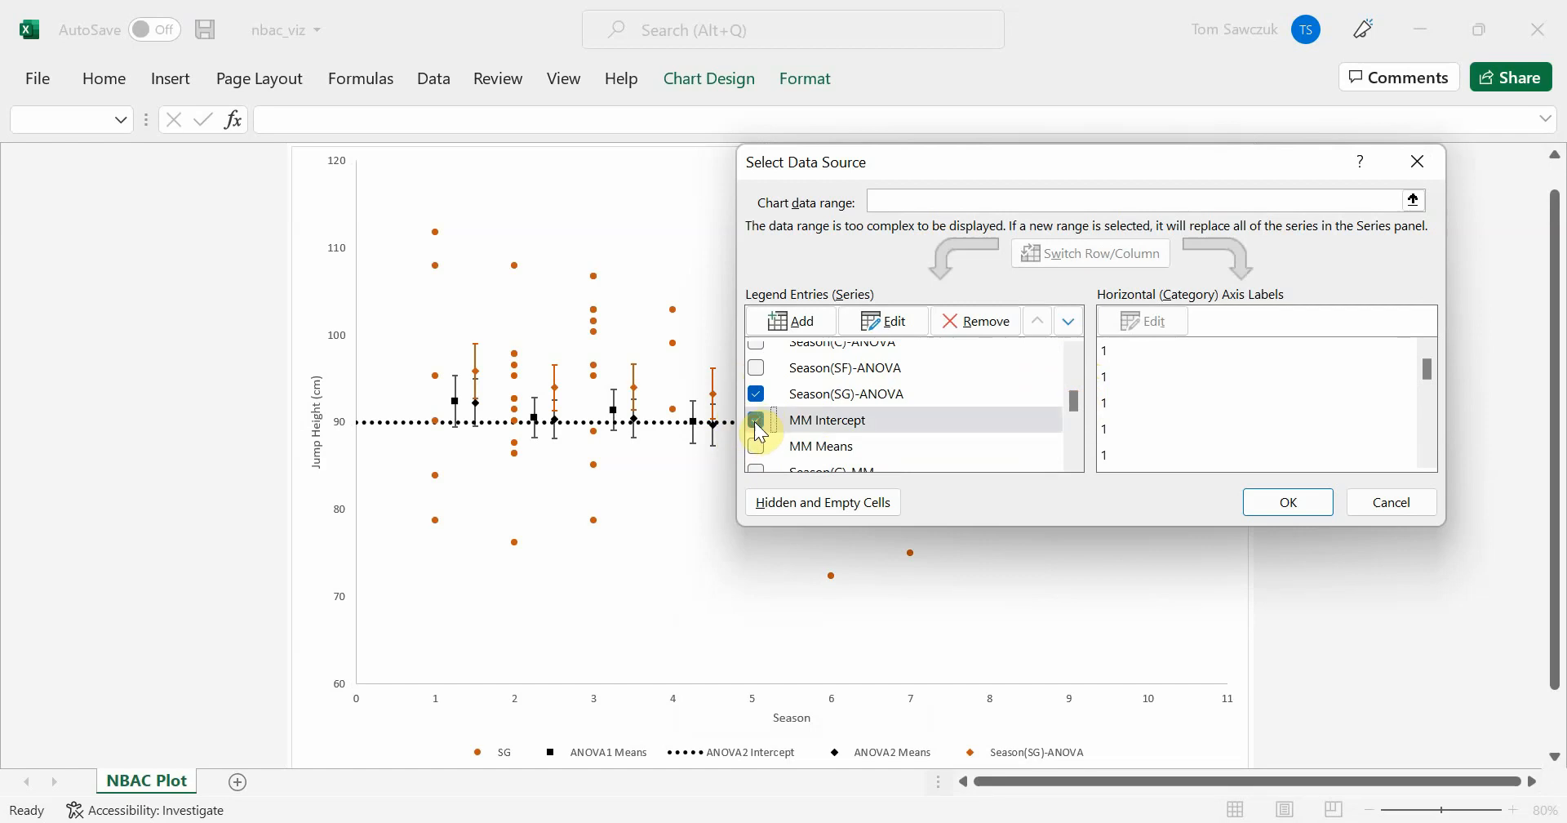
click(1276, 504)
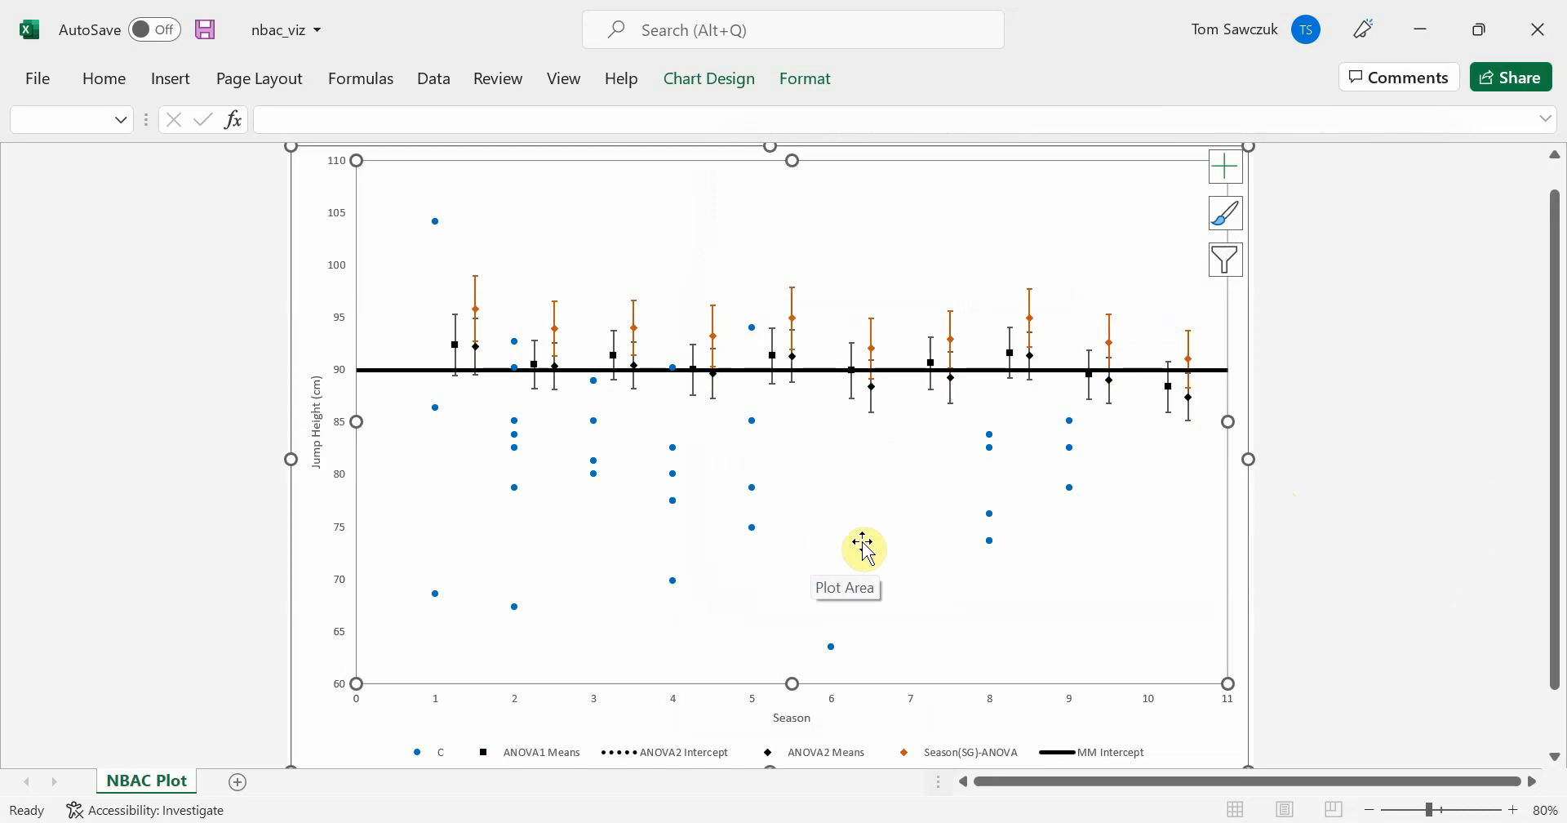
- Remove the ANOVA2 Intercept and Season(SG)-ANOVA series from the chart and add the MM Means series
right_click(1137, 571)
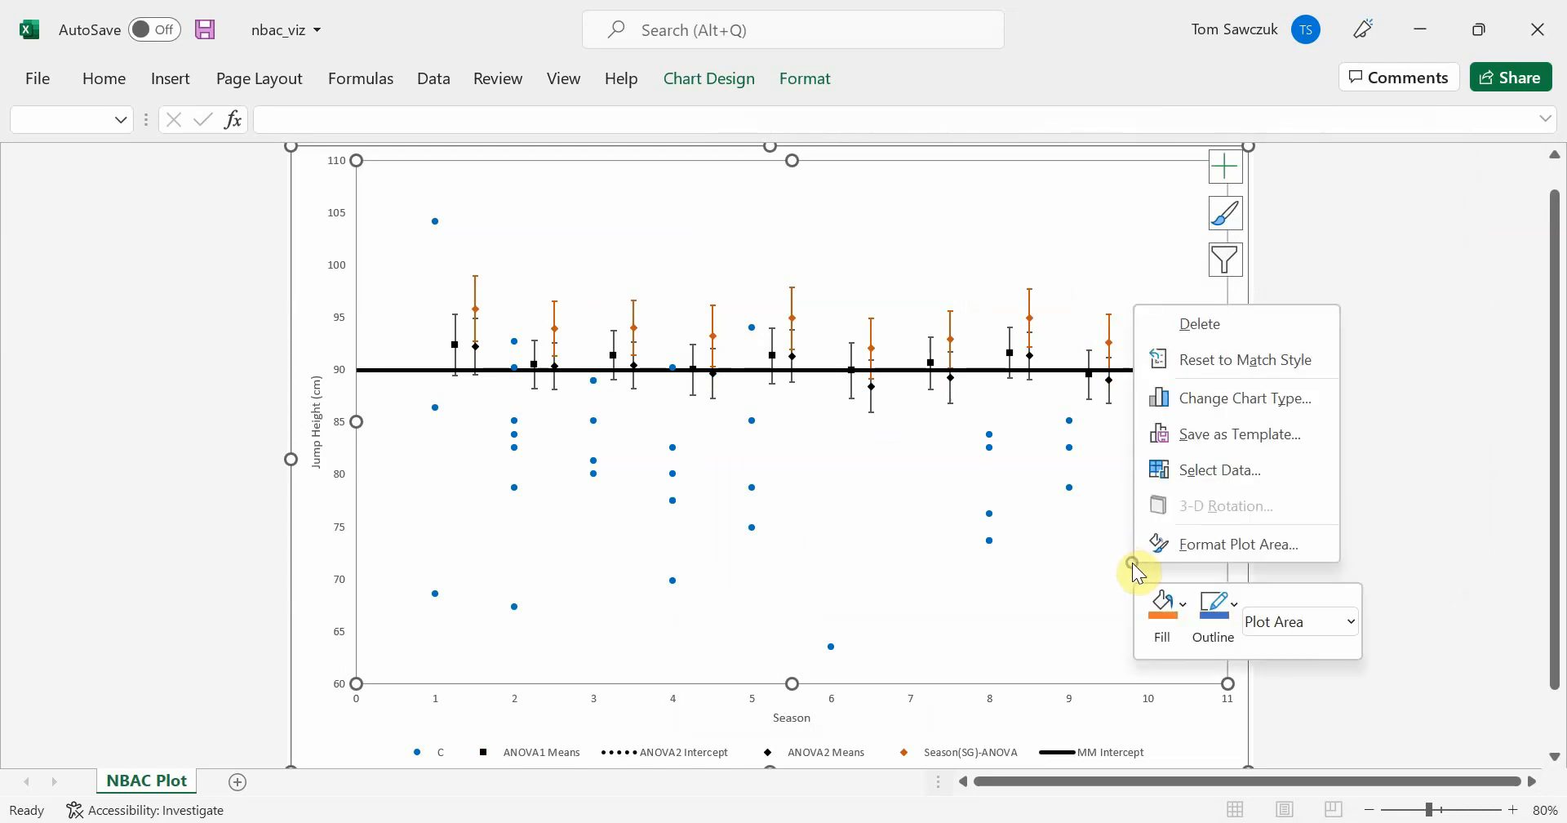
click(1242, 467)
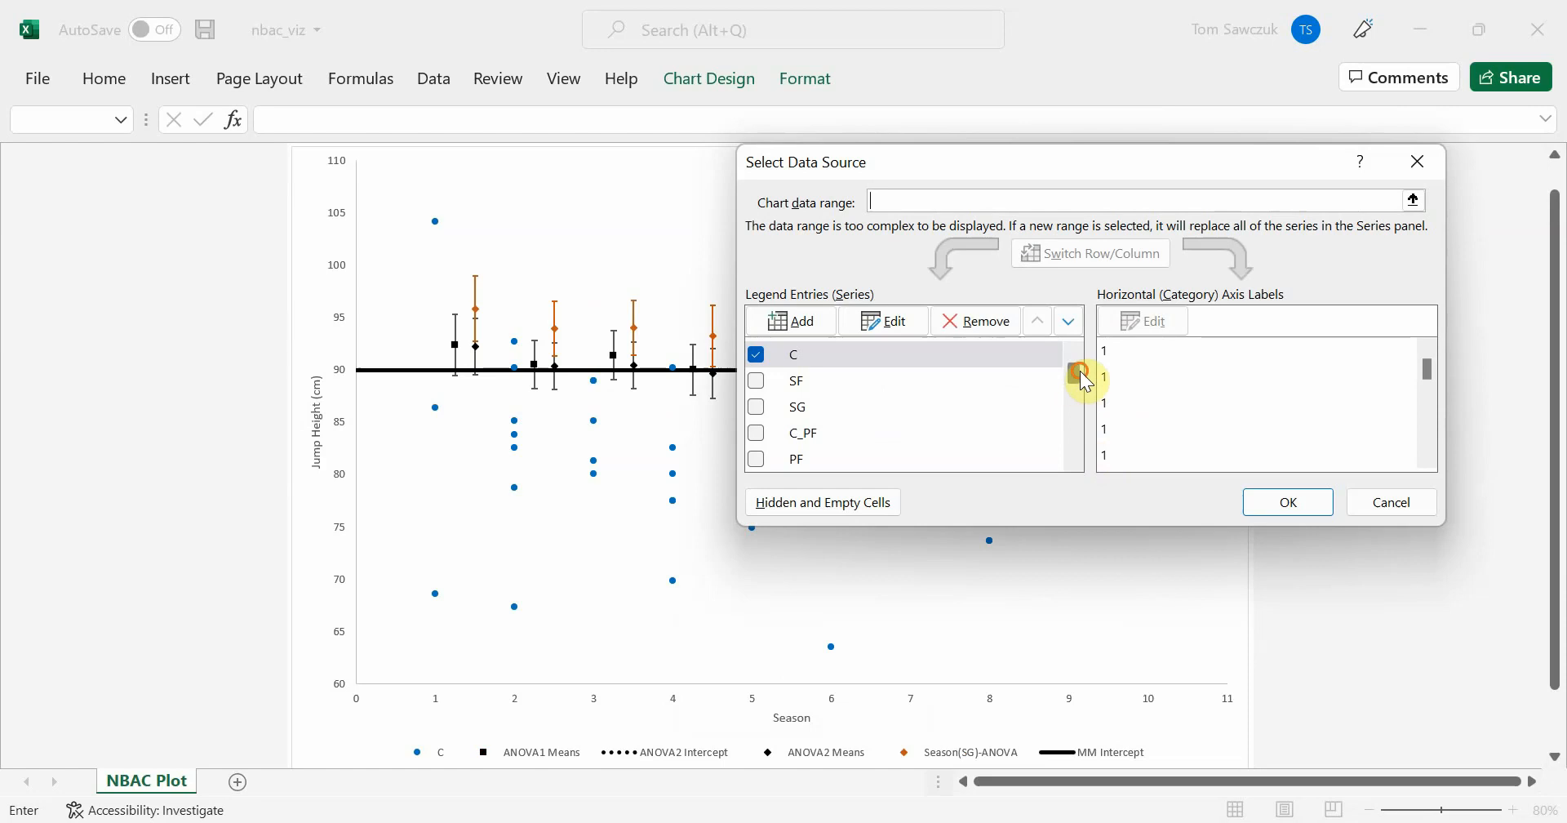
drag(1083, 376, 1076, 394)
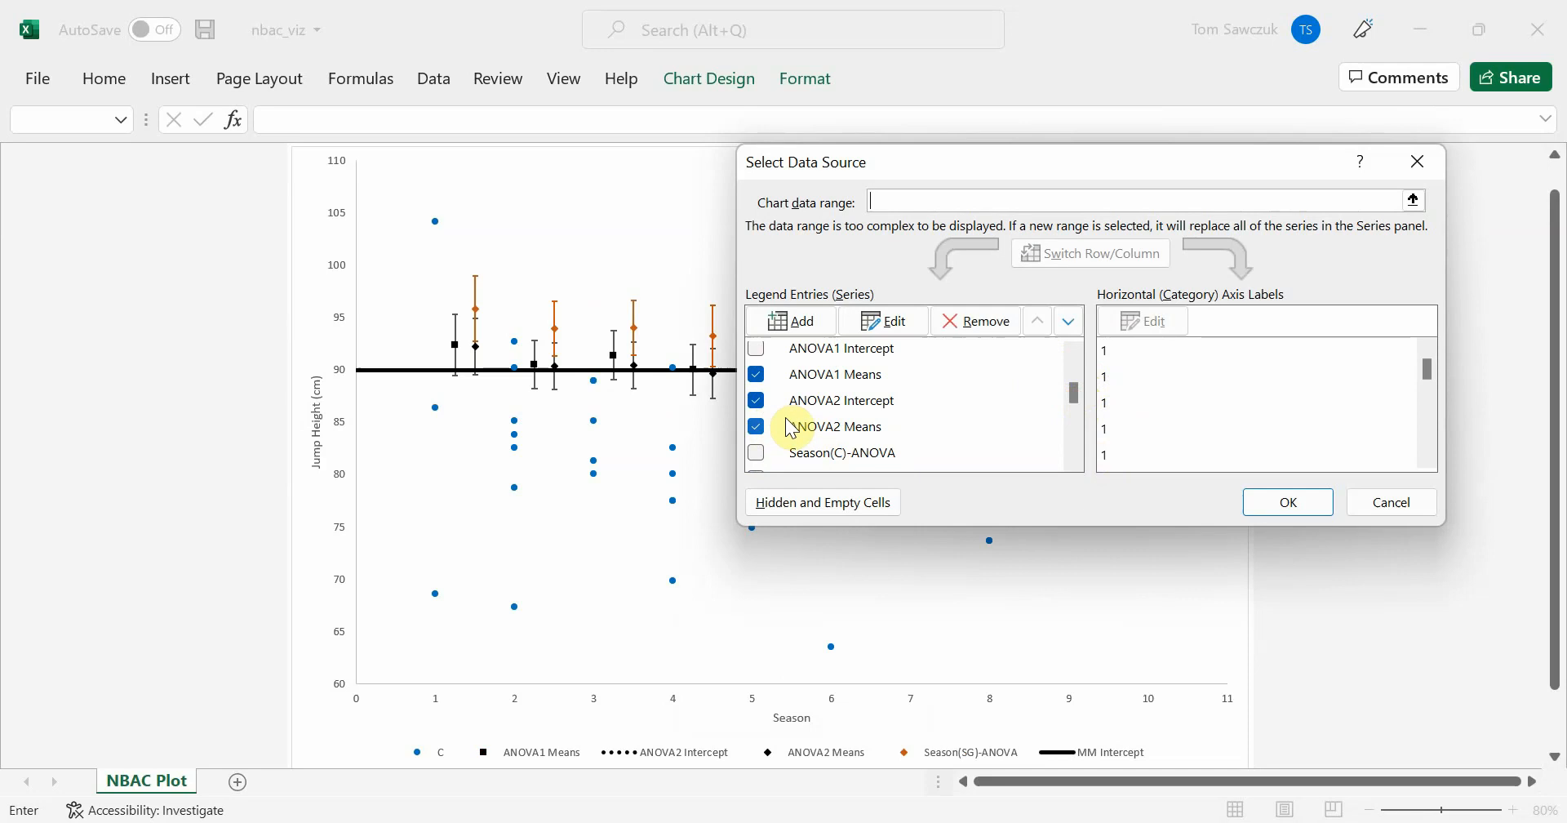
click(756, 403)
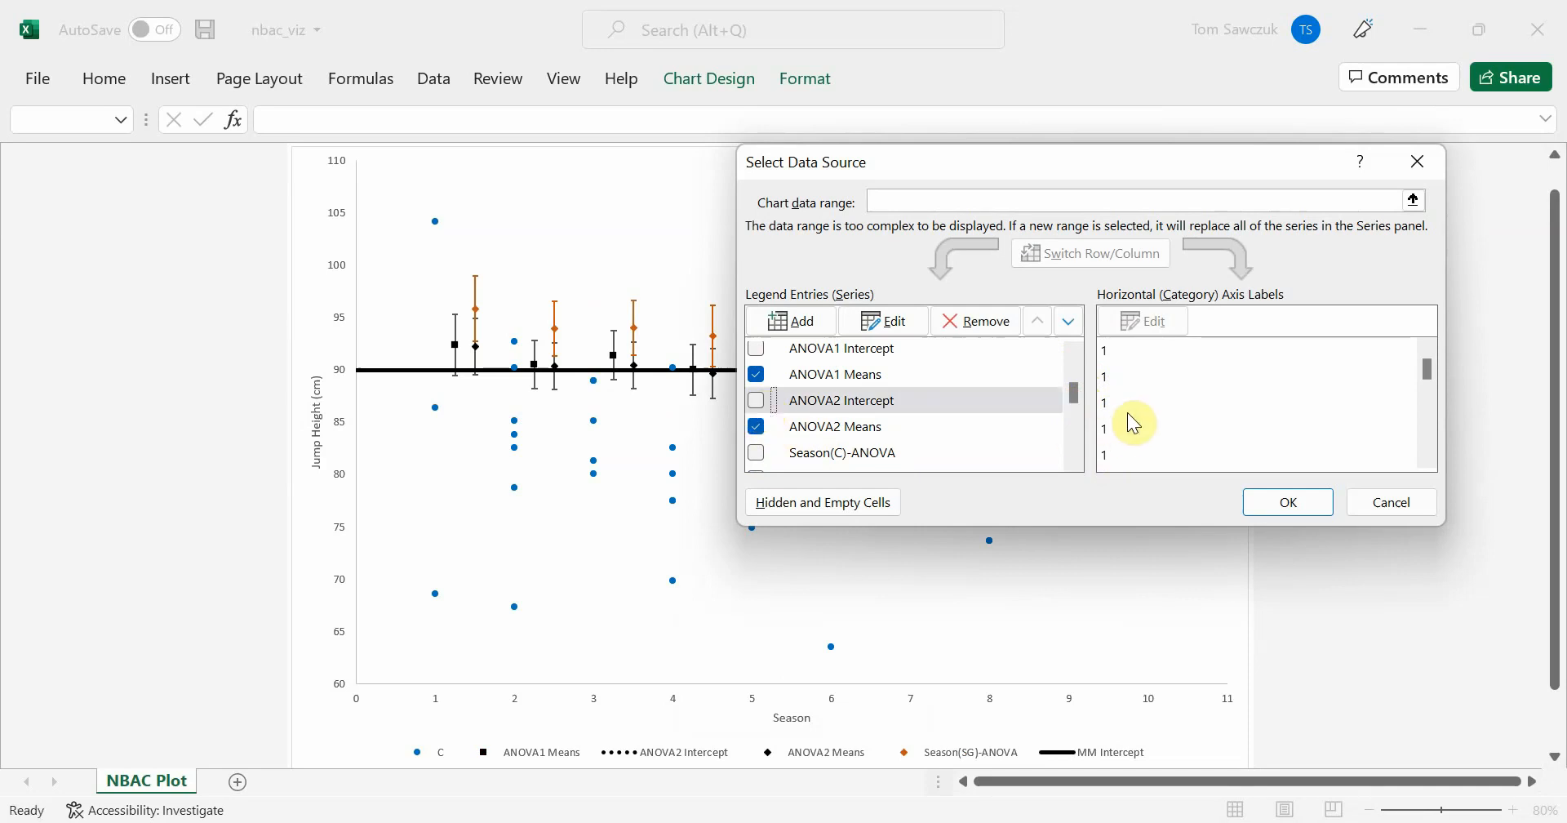
drag(1078, 392, 1081, 404)
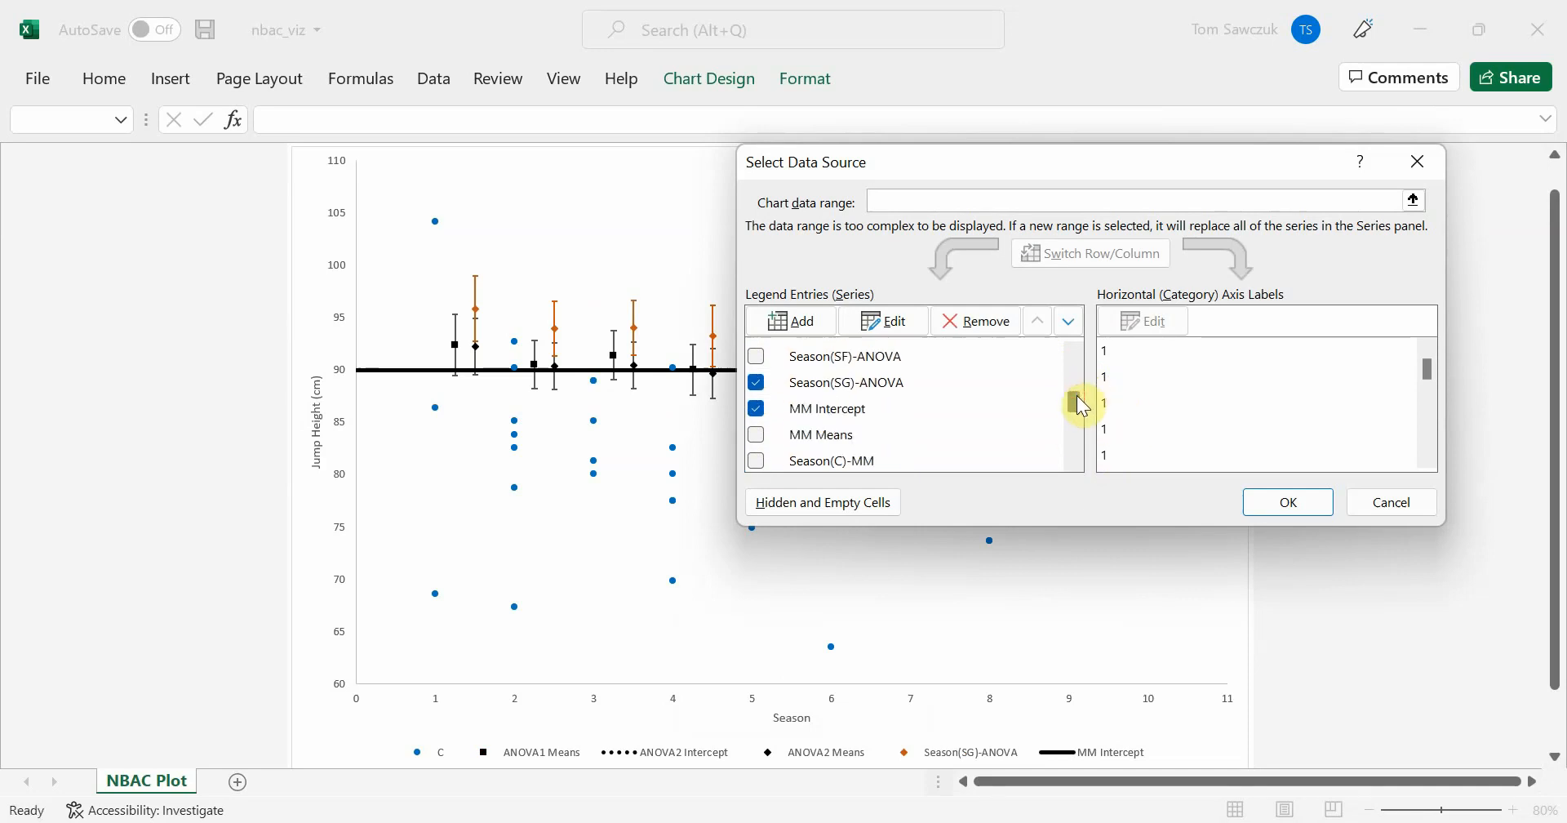
mouse_move(1081, 406)
mouse_down()
mouse_move(1077, 443)
mouse_move(1074, 400)
mouse_up()
click(752, 436)
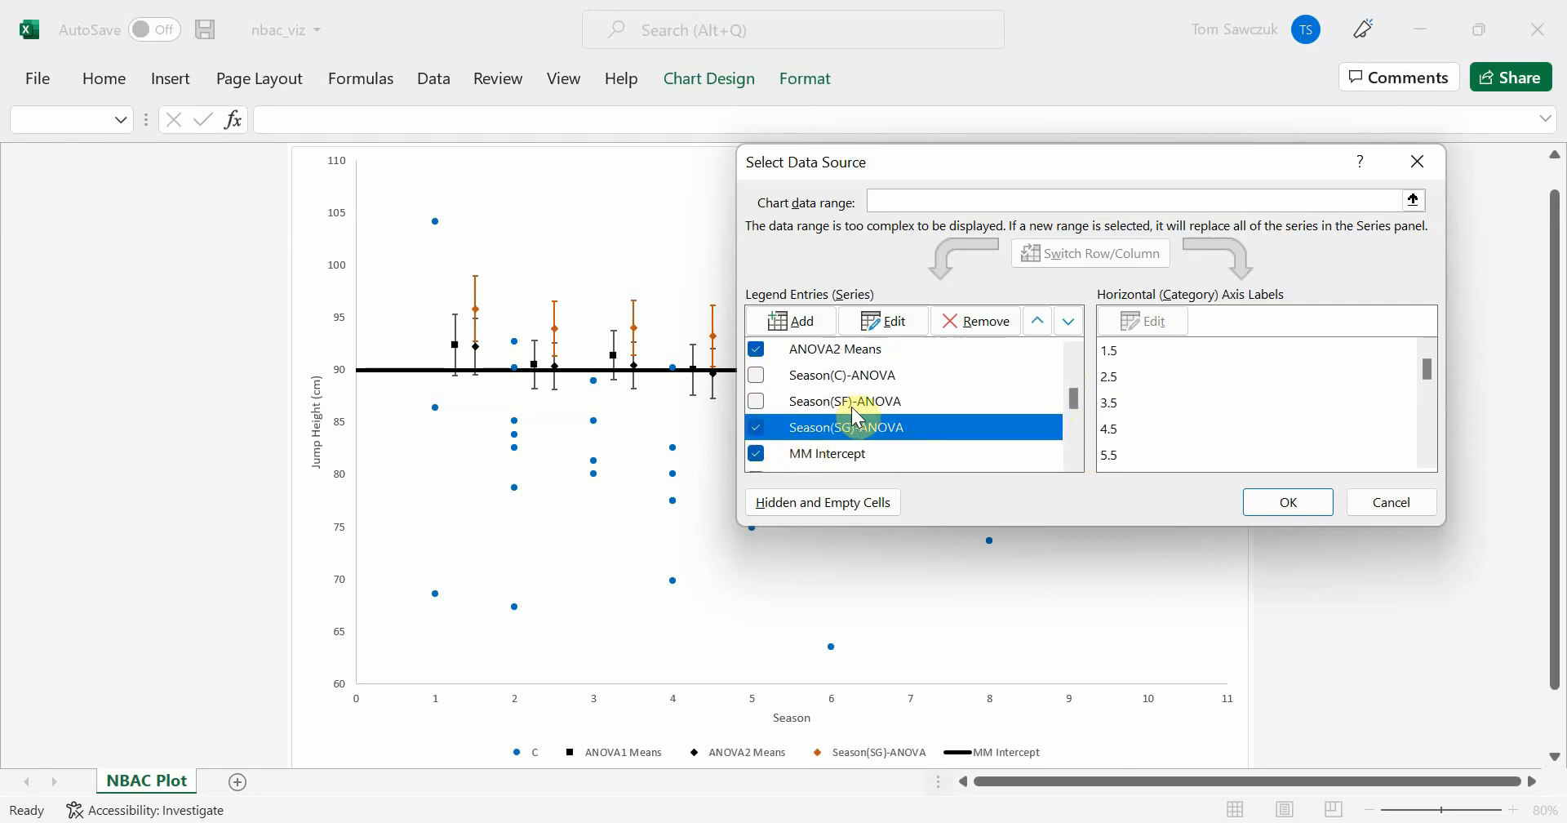
click(757, 426)
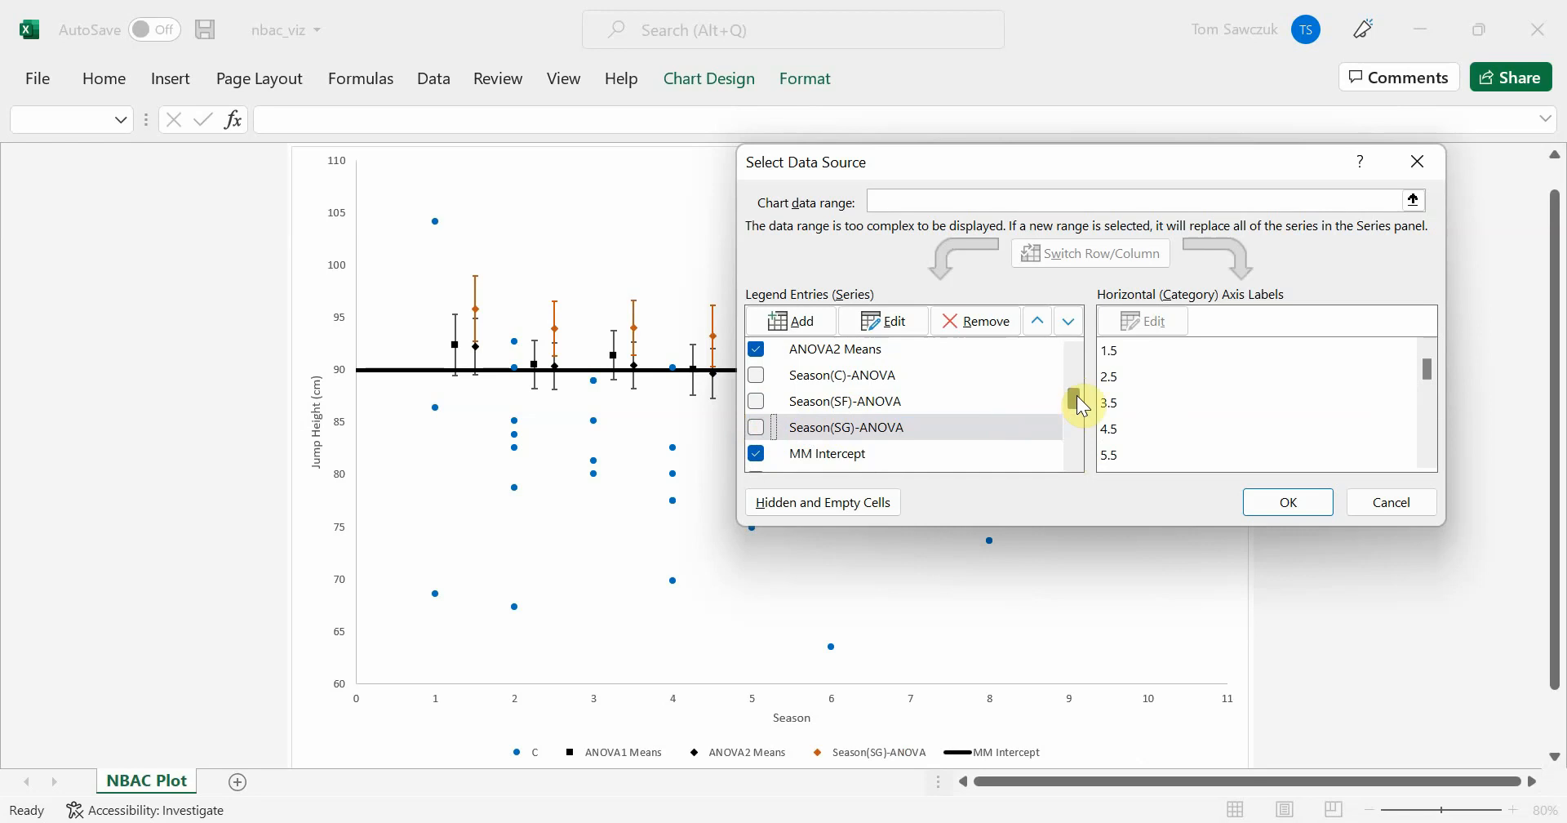
click(756, 447)
click(756, 447)
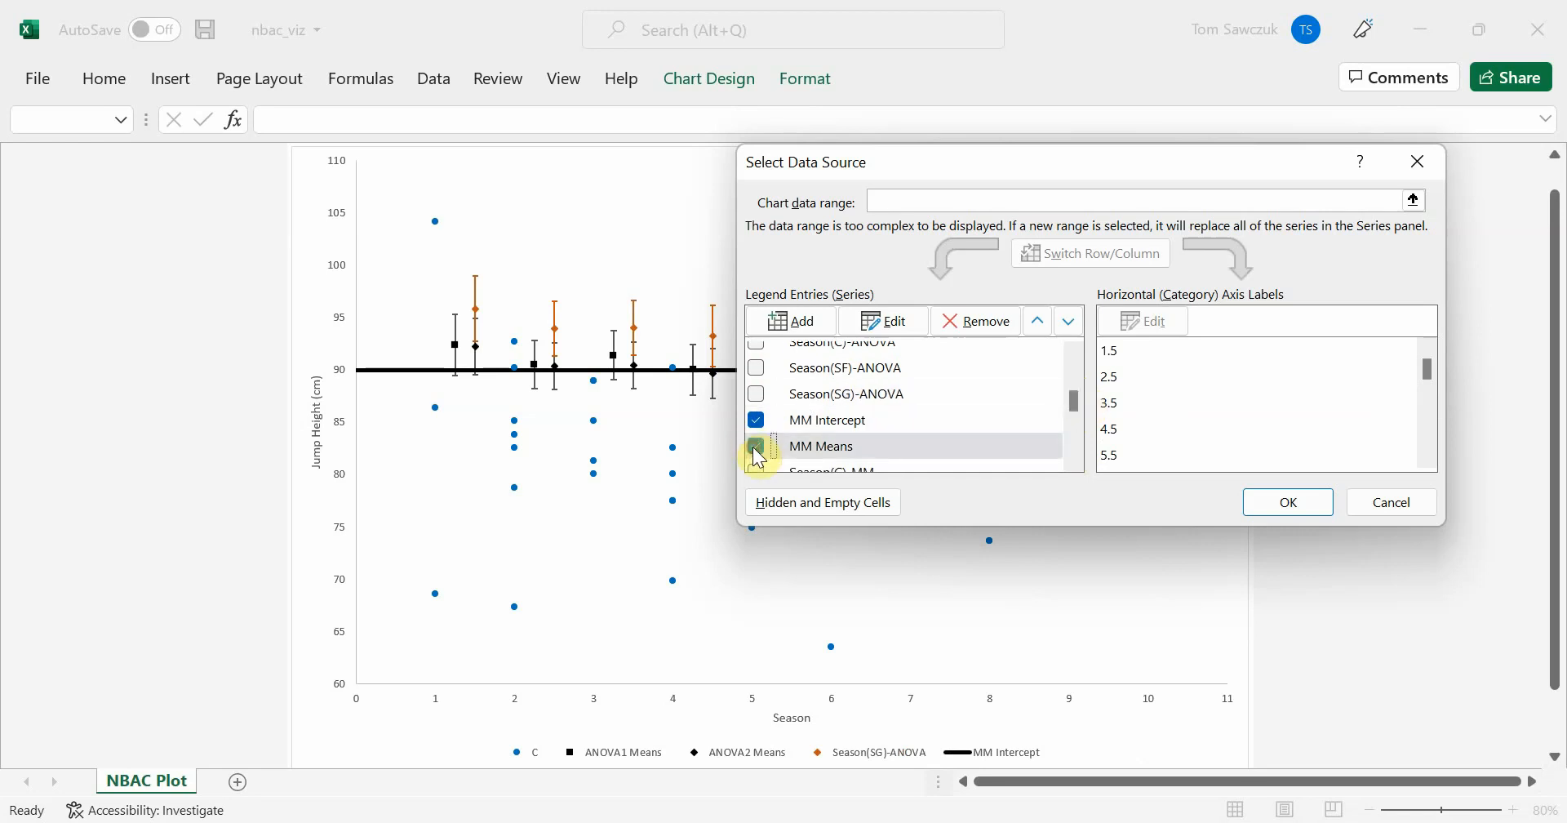
click(1287, 501)
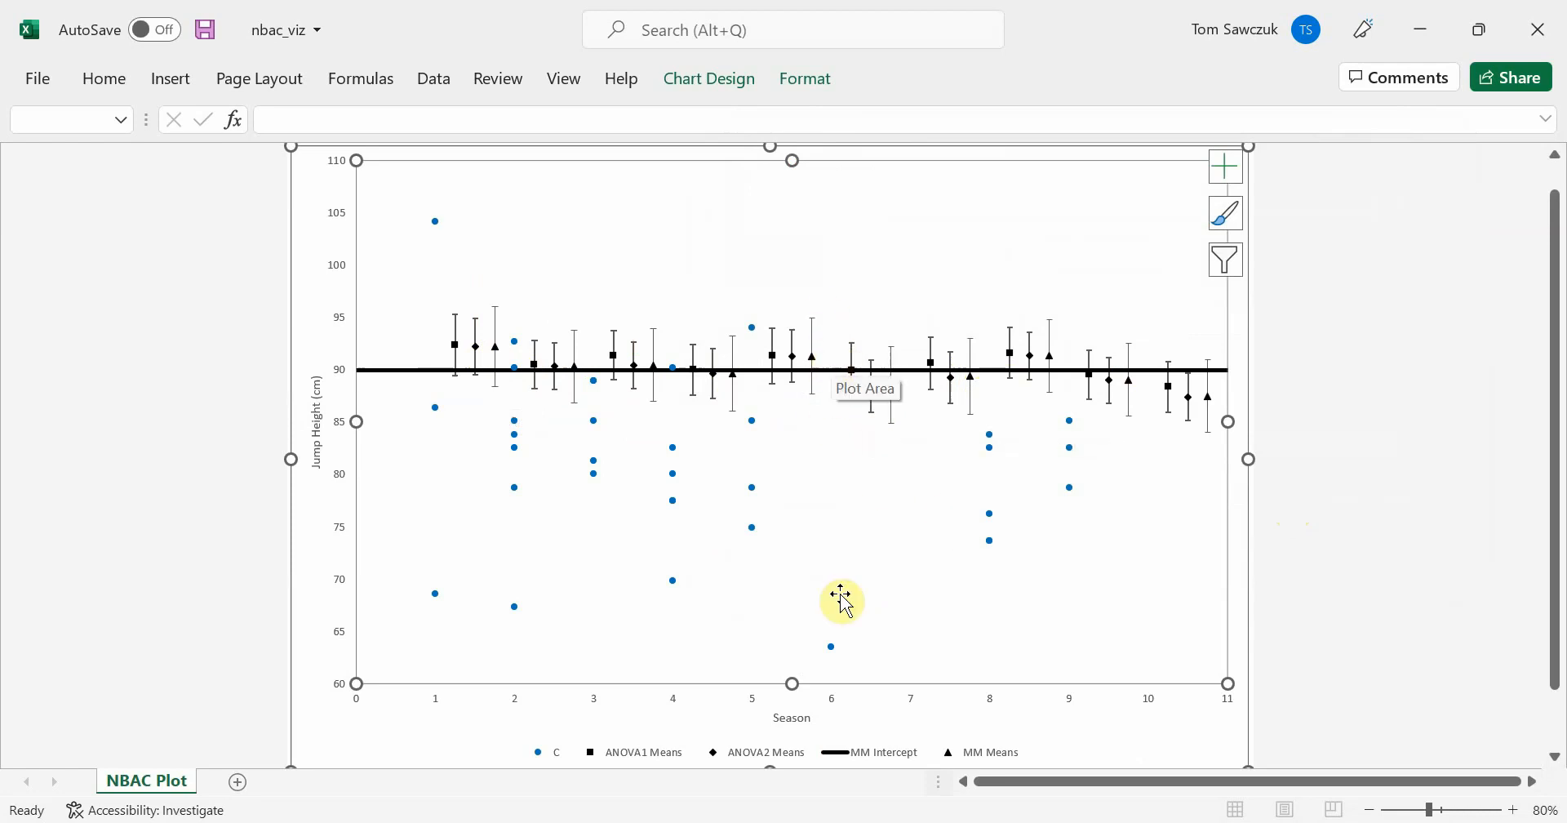
- Add the C Intercept series to the jump height chart
right_click(915, 585)
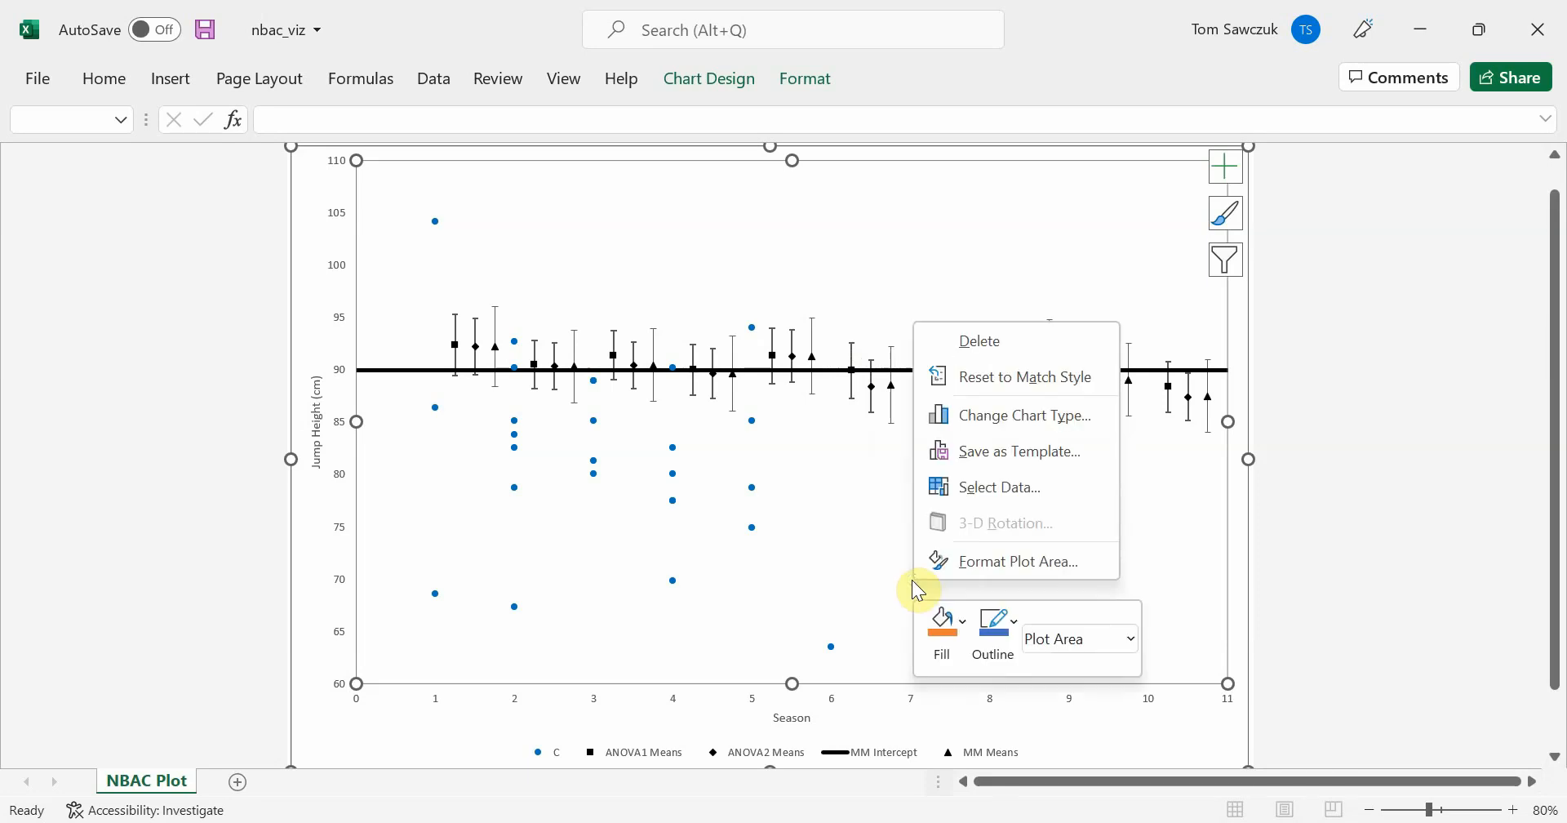
click(983, 495)
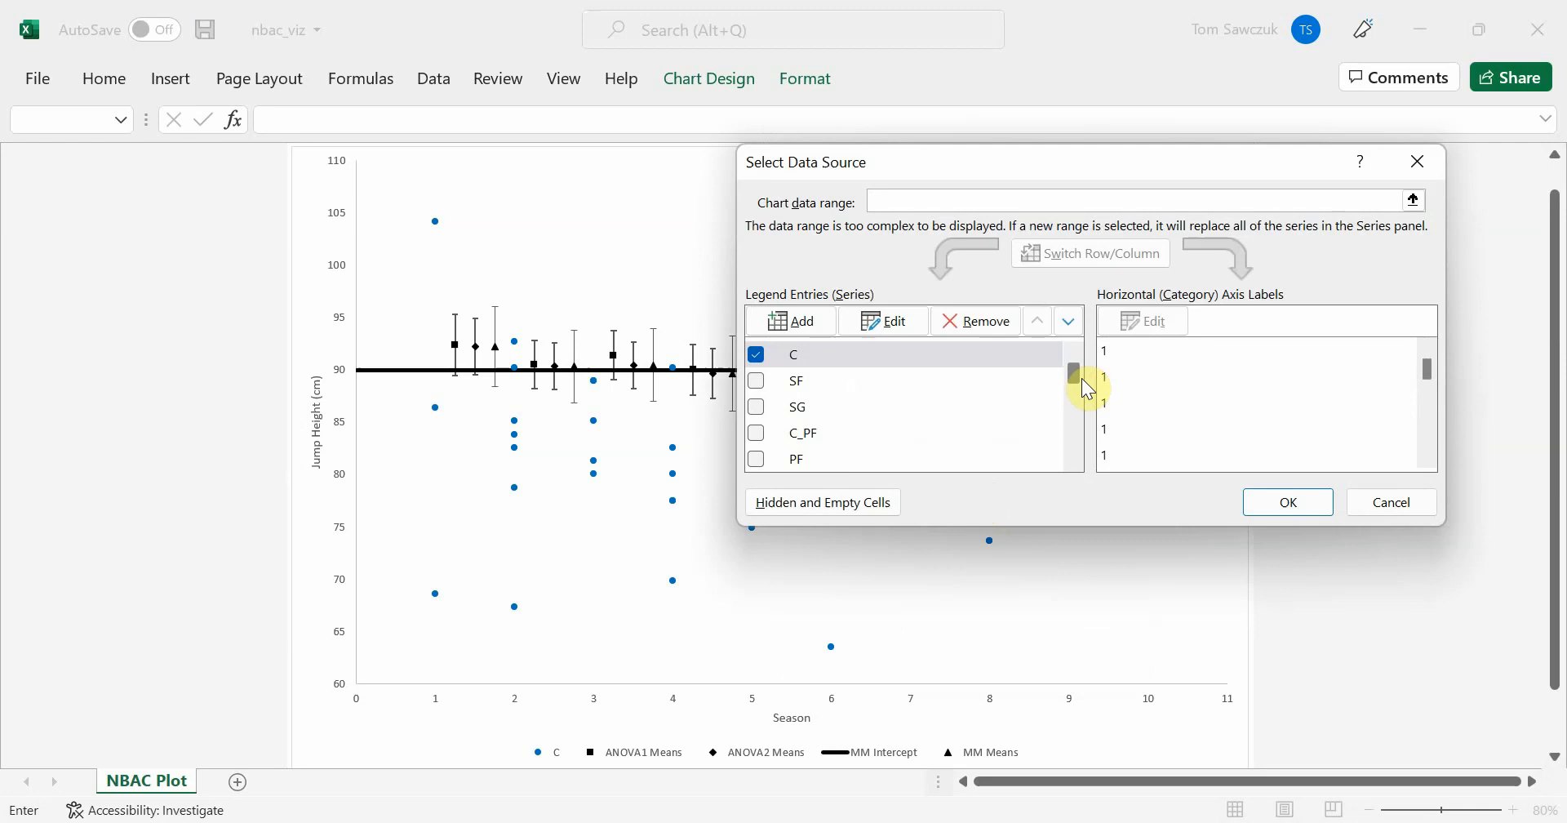
scroll(1081, 379, down, 4)
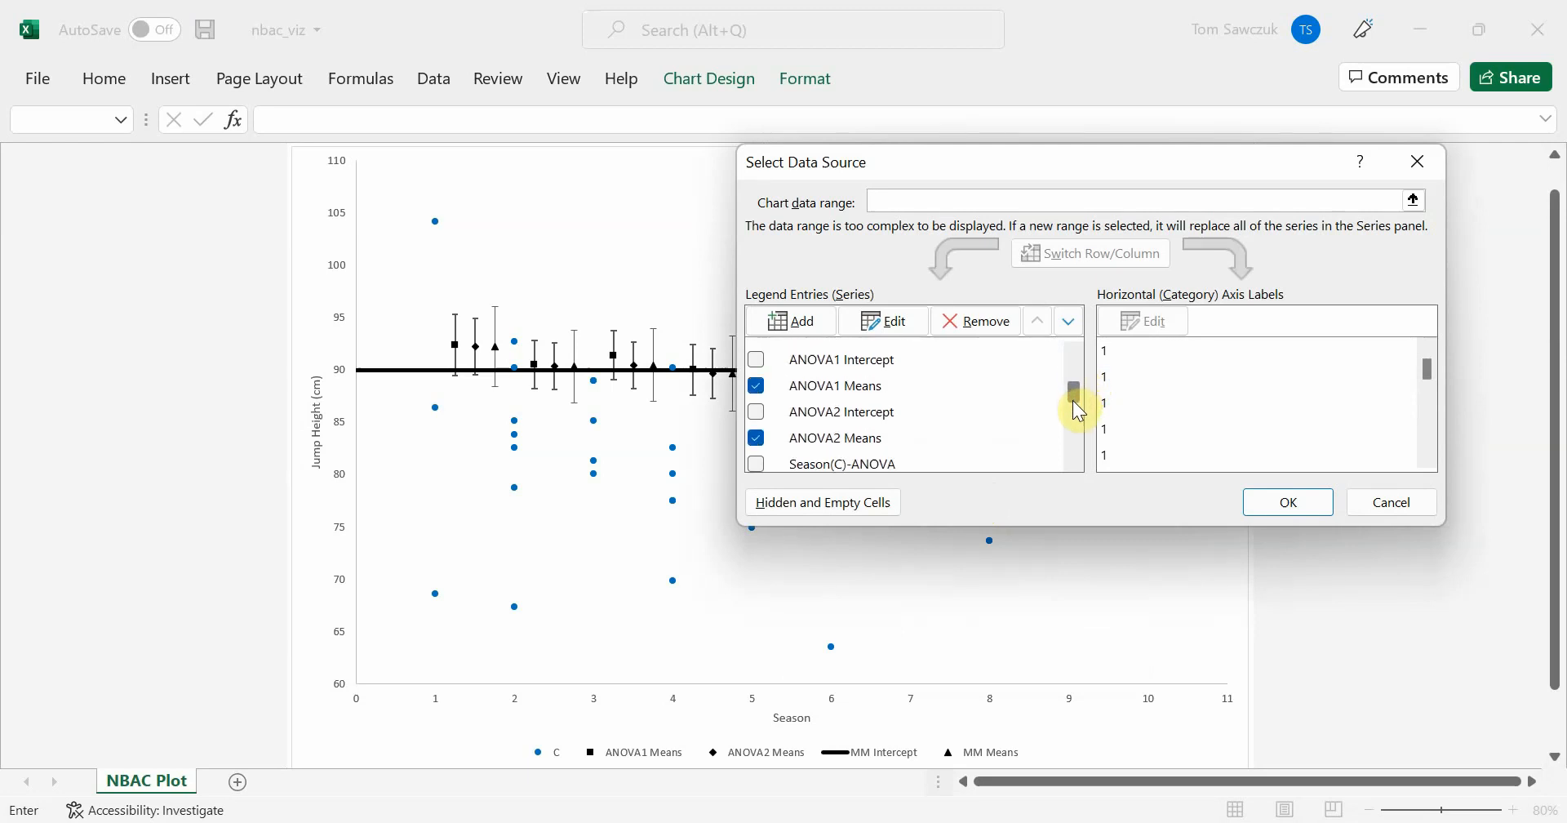
drag(1072, 402, 1068, 425)
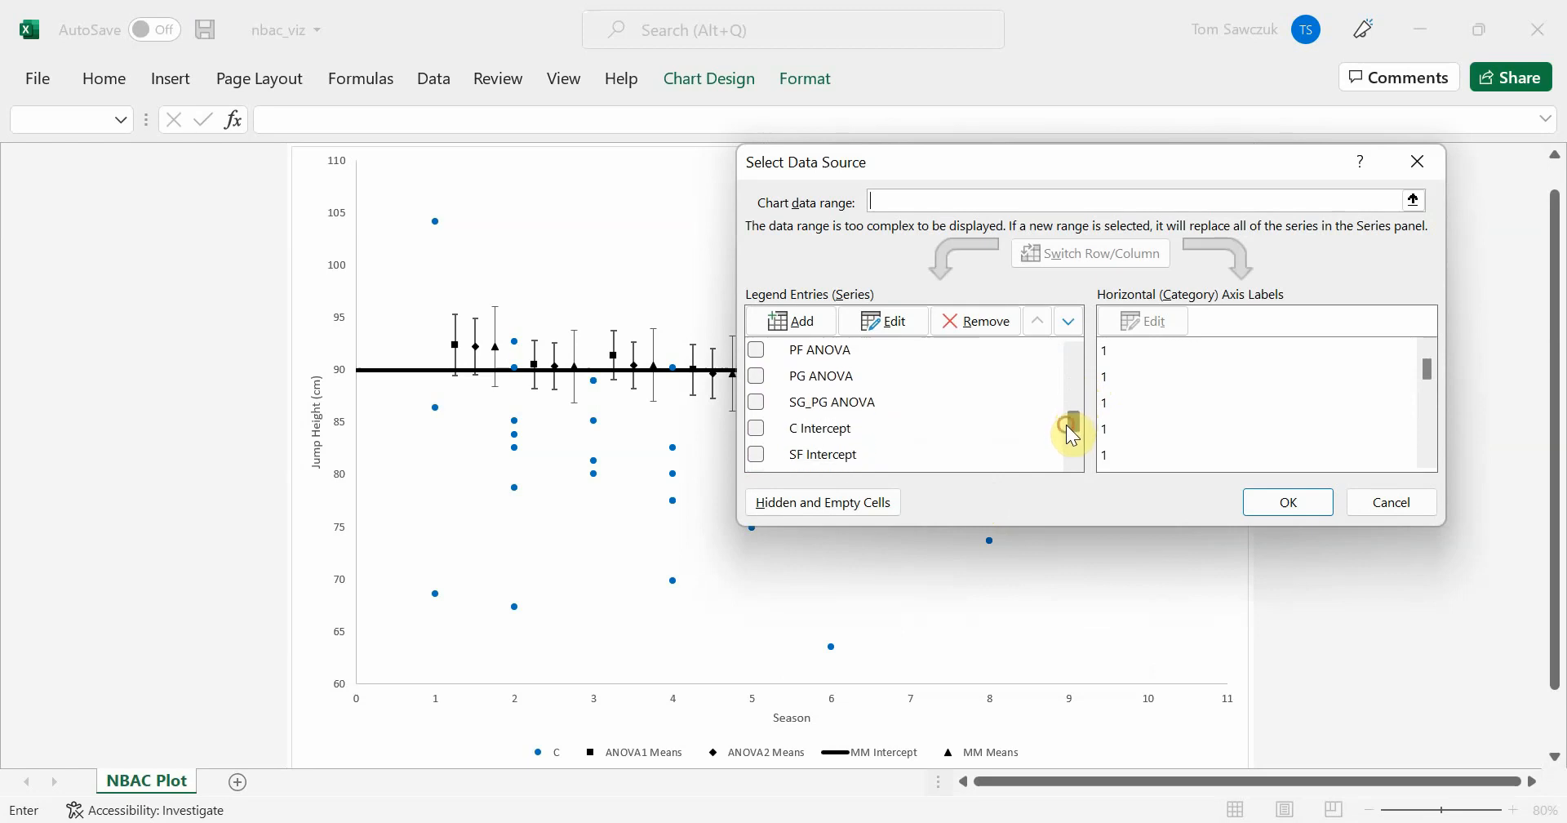
click(757, 428)
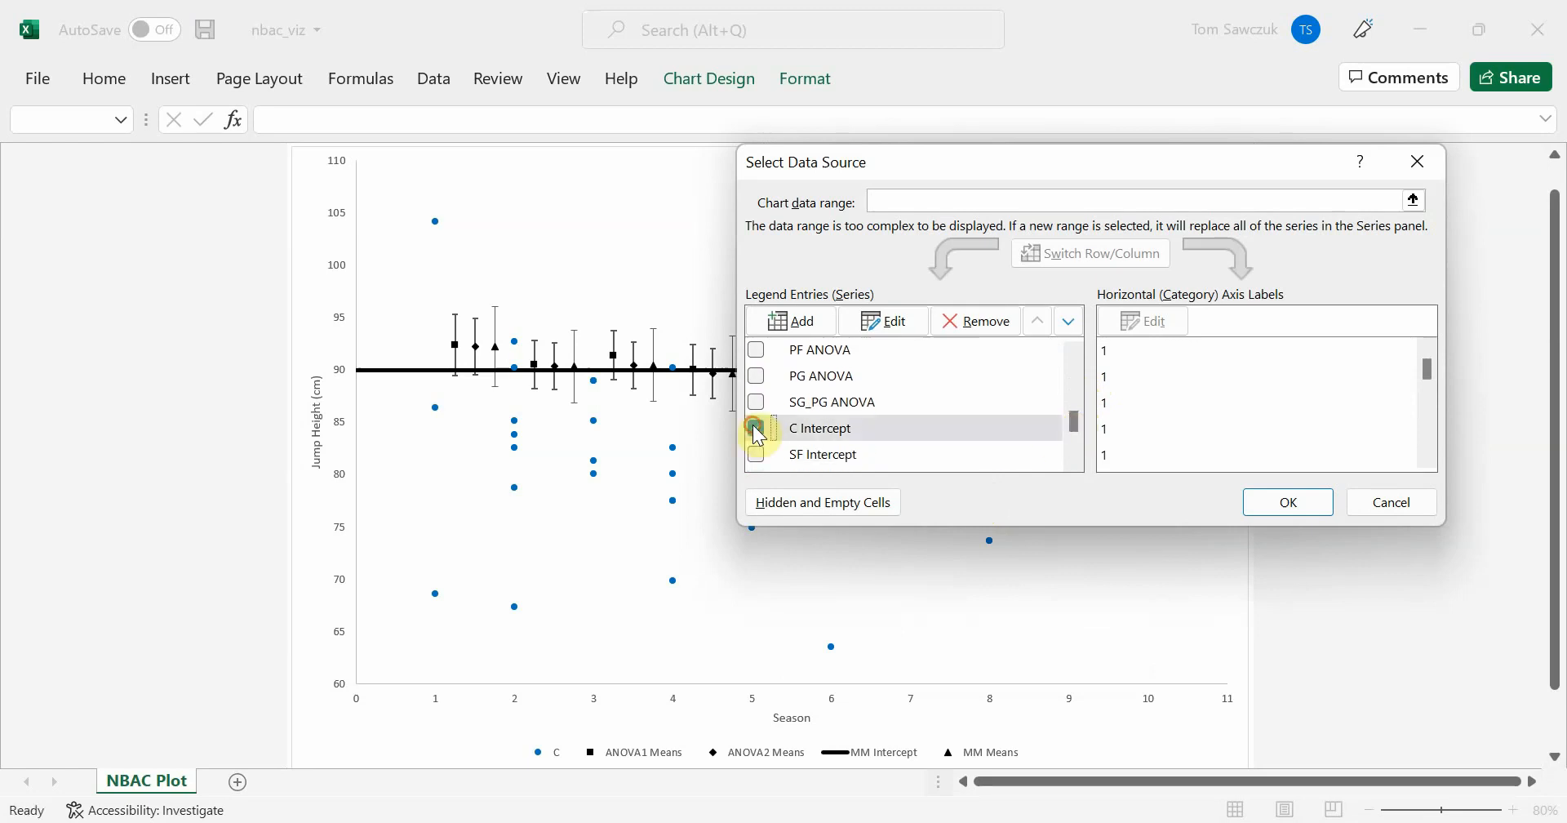
click(1285, 508)
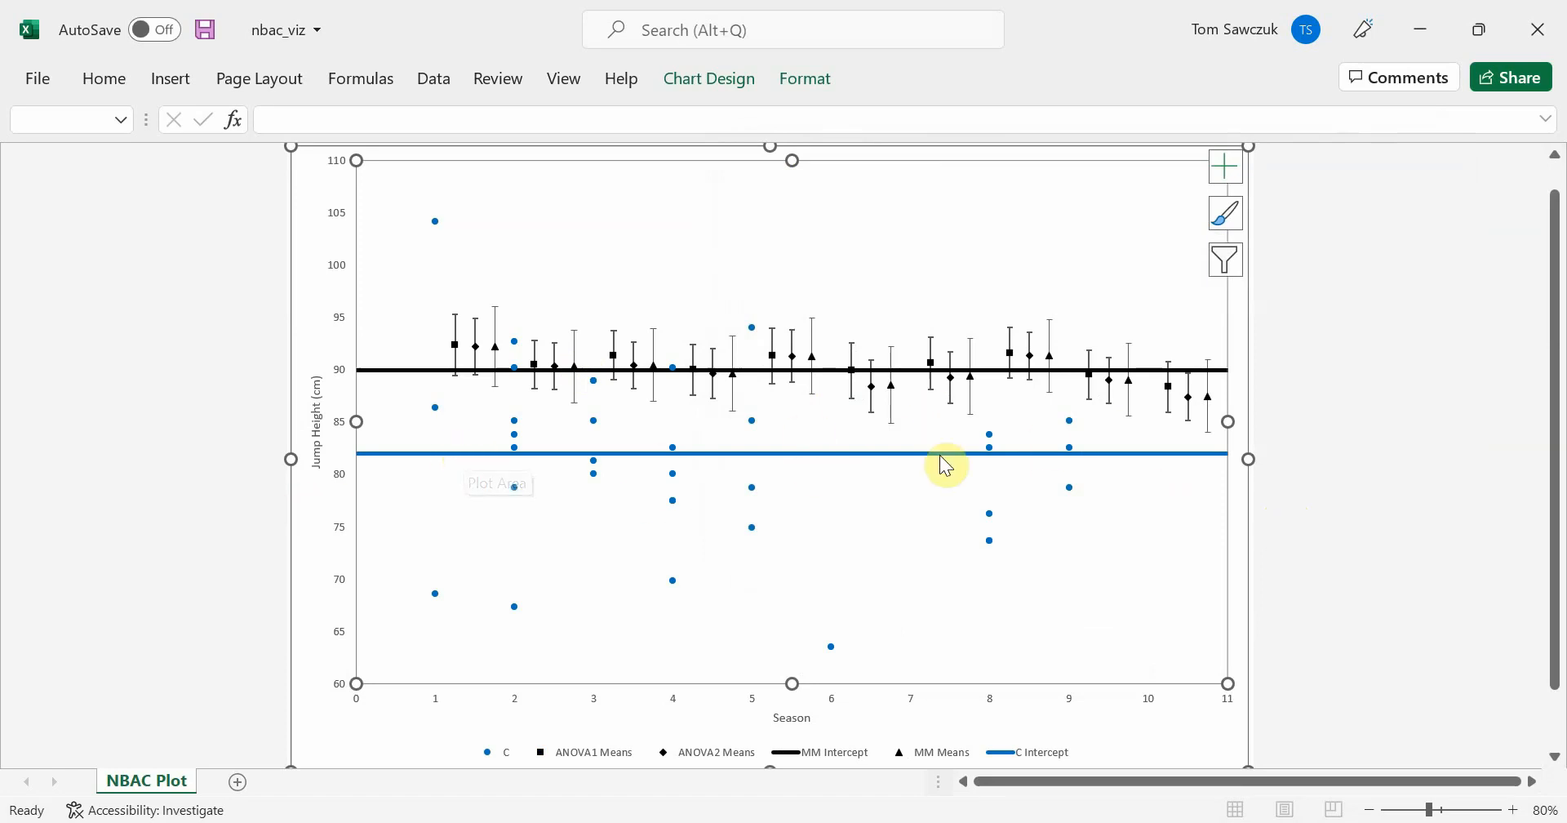
- Add the Season(C)-MM series to the chart's displayed data
drag(759, 473, 765, 476)
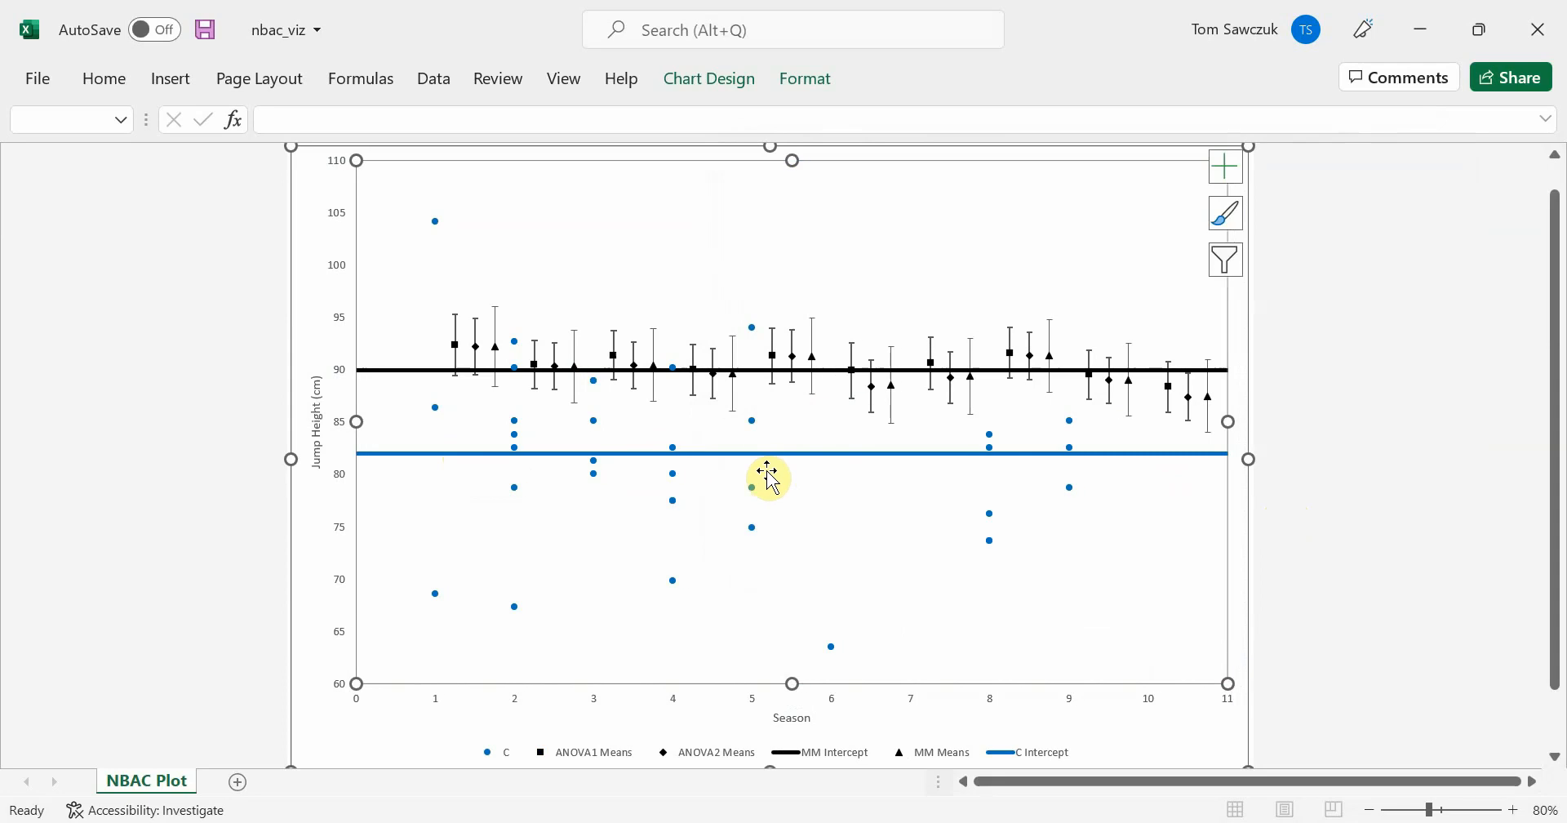
right_click(859, 546)
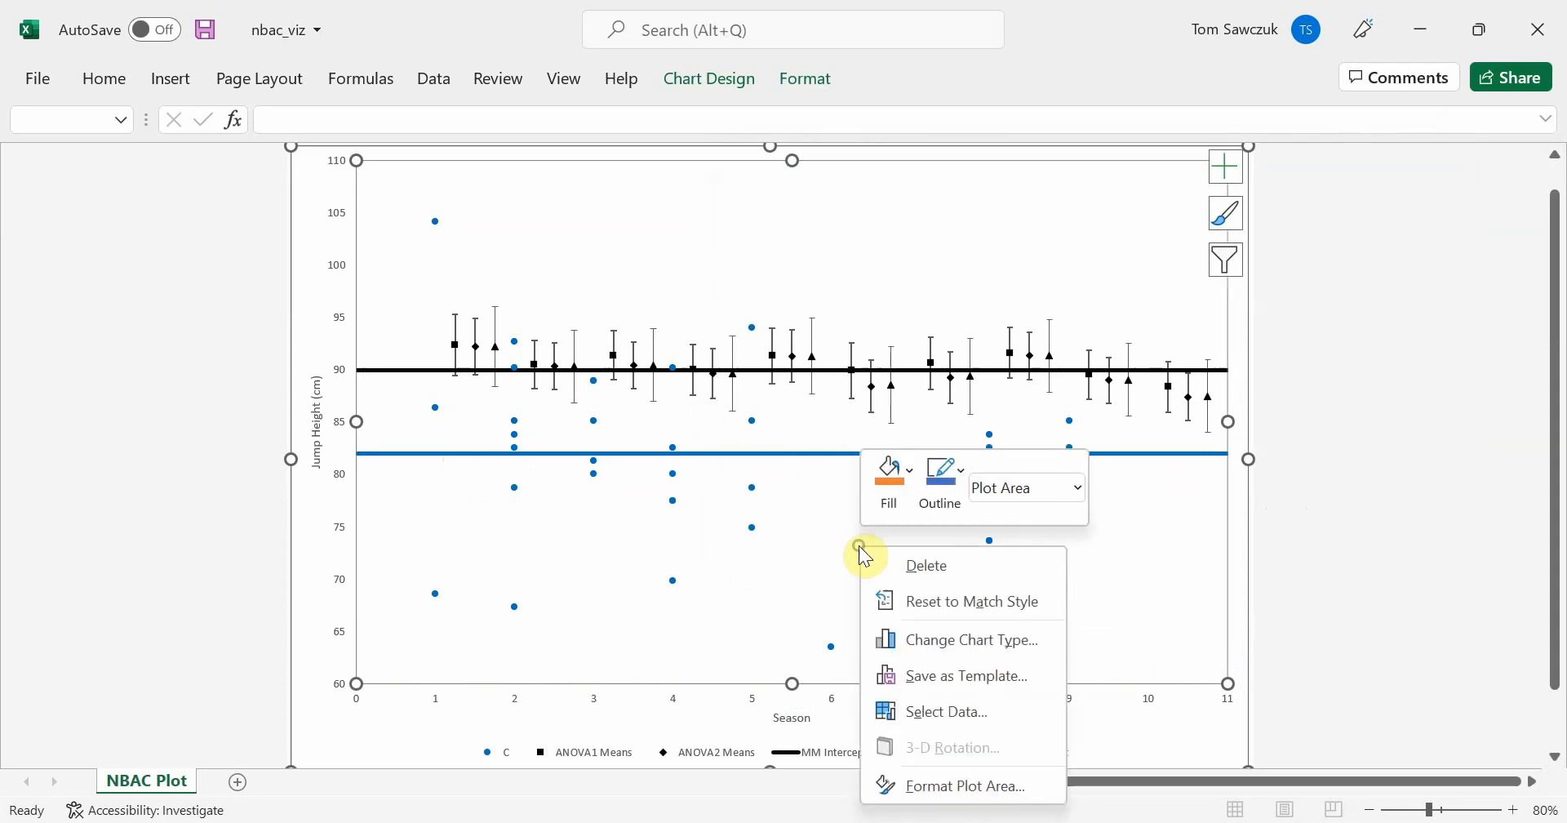
click(947, 712)
drag(1072, 380, 1079, 413)
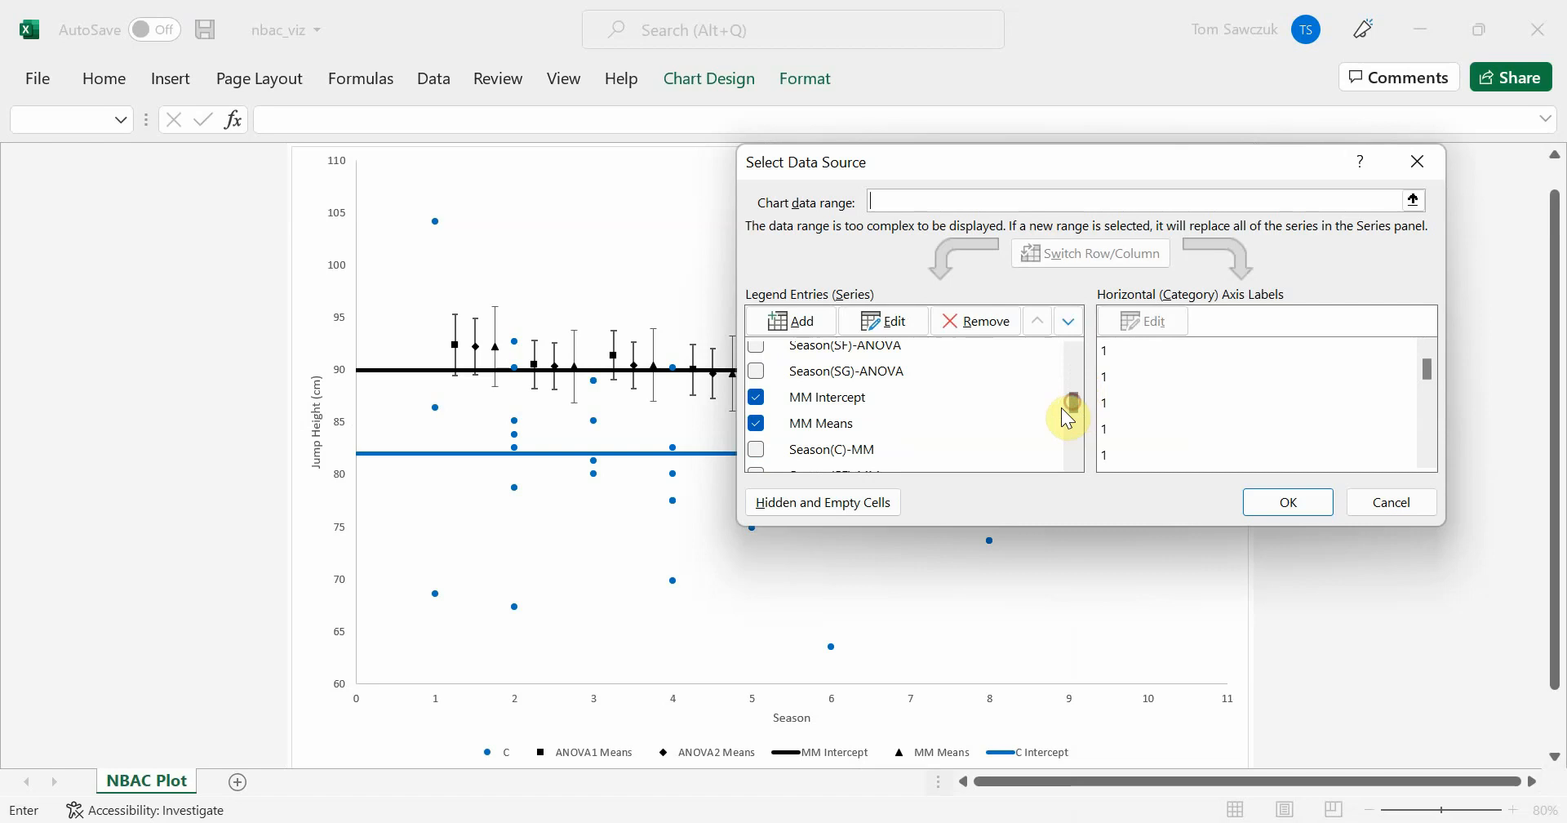
click(757, 449)
click(1313, 508)
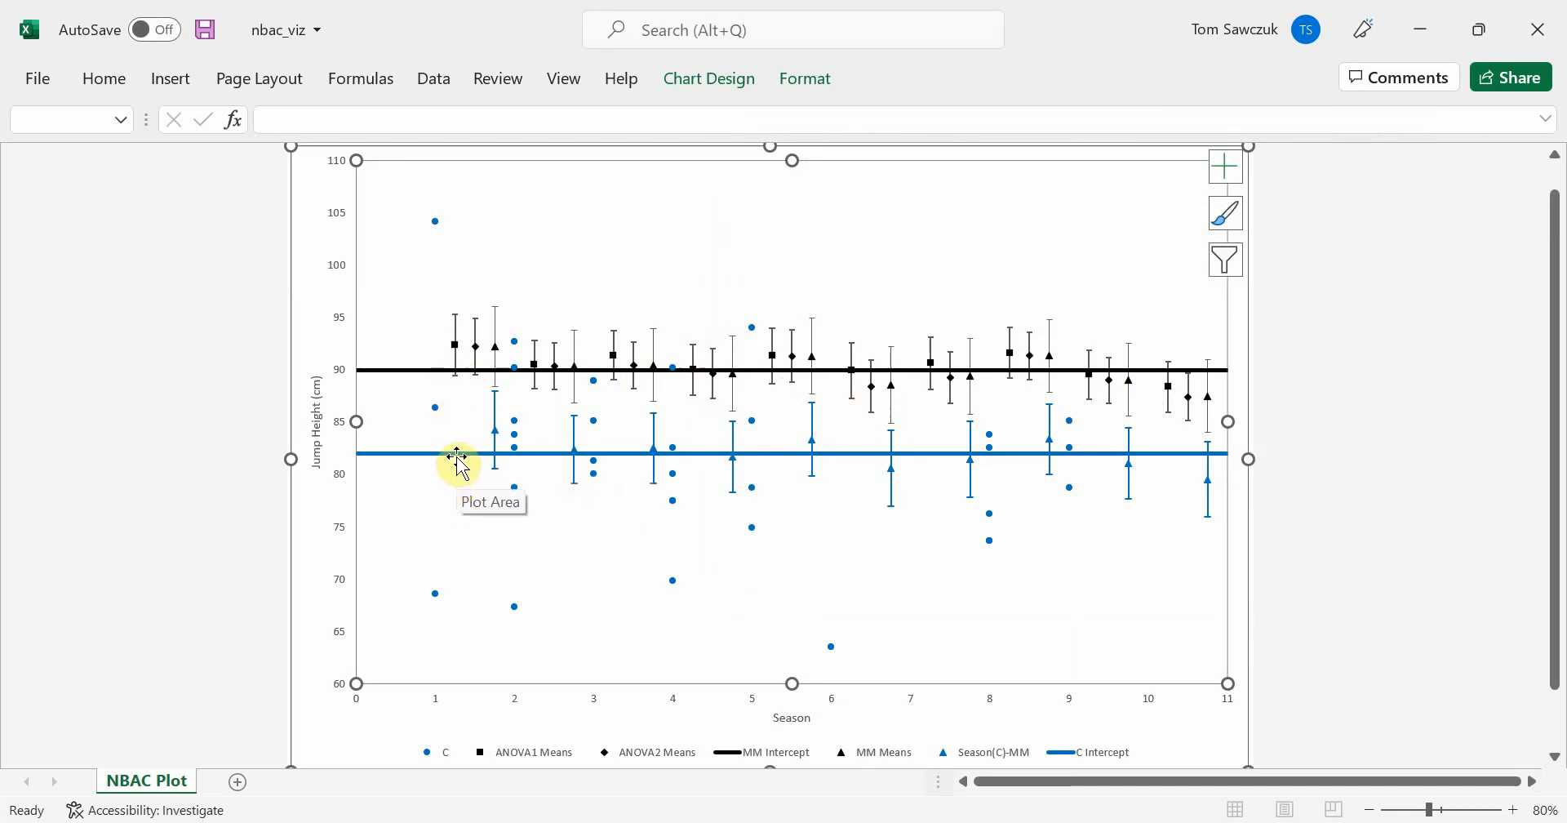
- Replace the chart's C, C Intercept and Season(C)-MM series with the SF and SF Intercept series
right_click(614, 577)
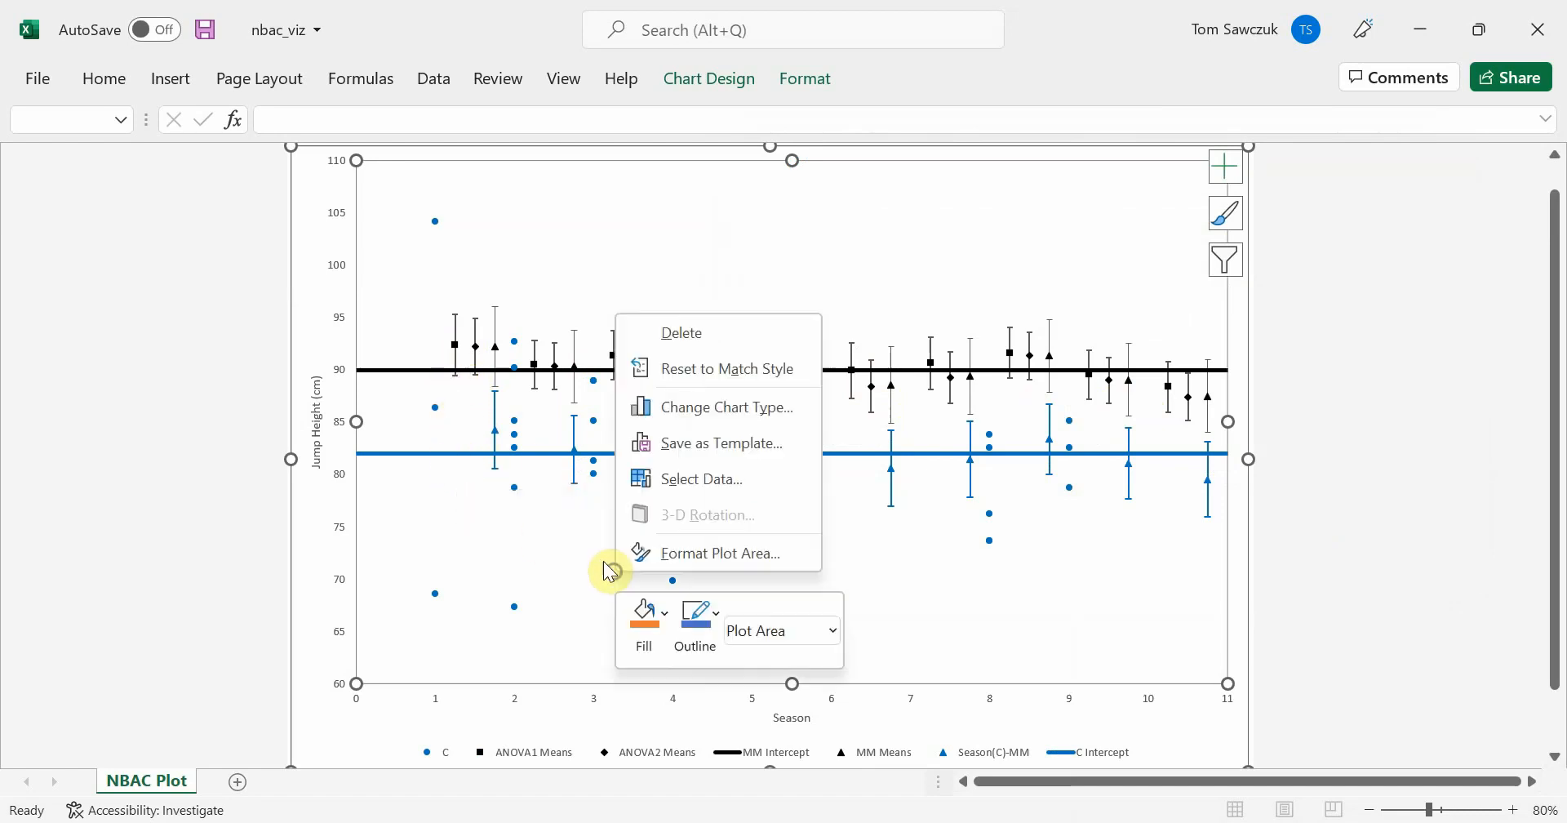
click(730, 483)
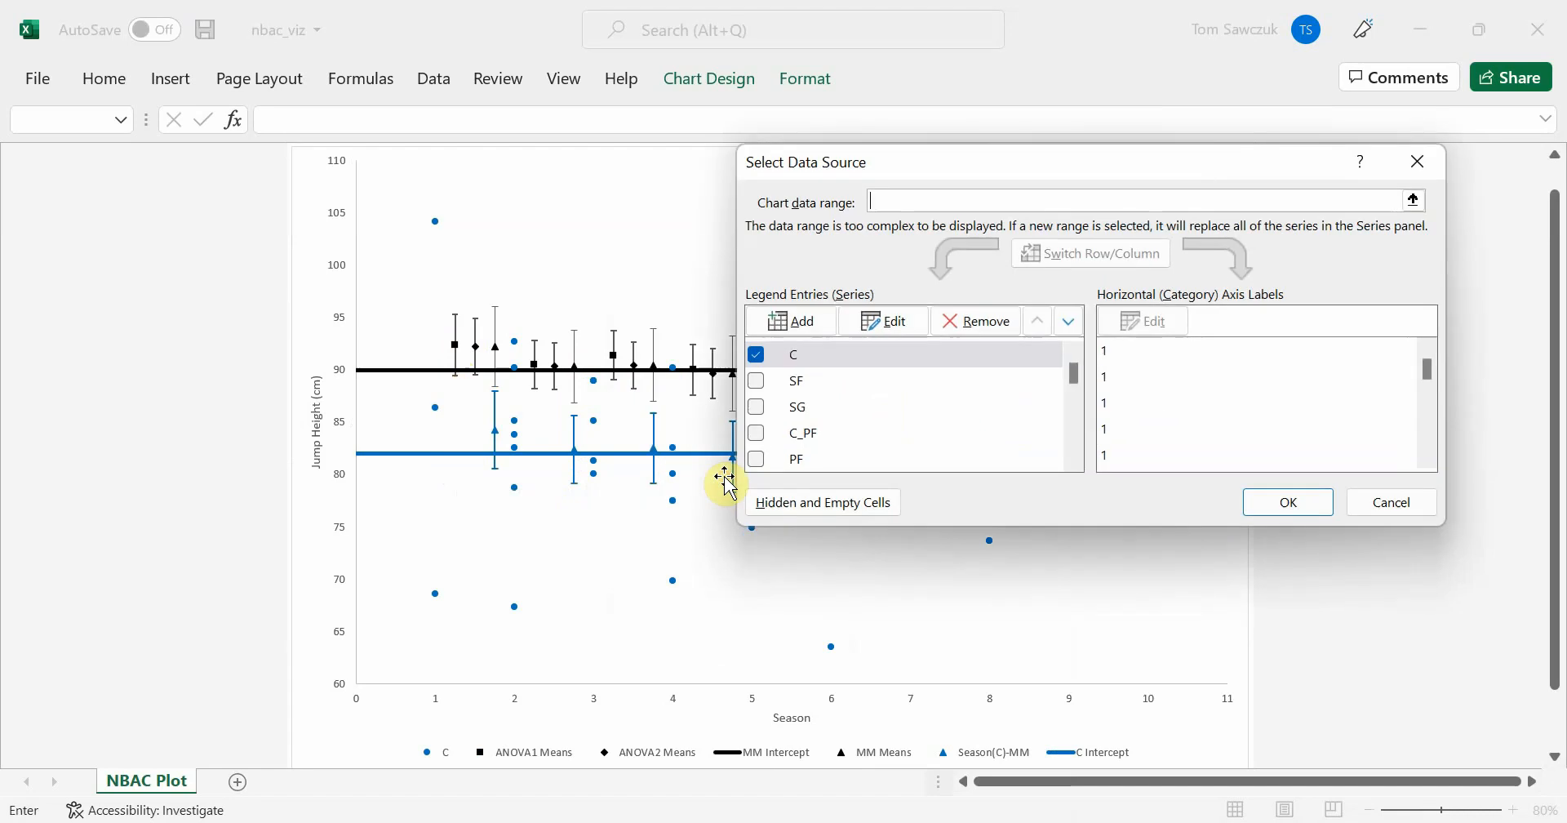
click(757, 384)
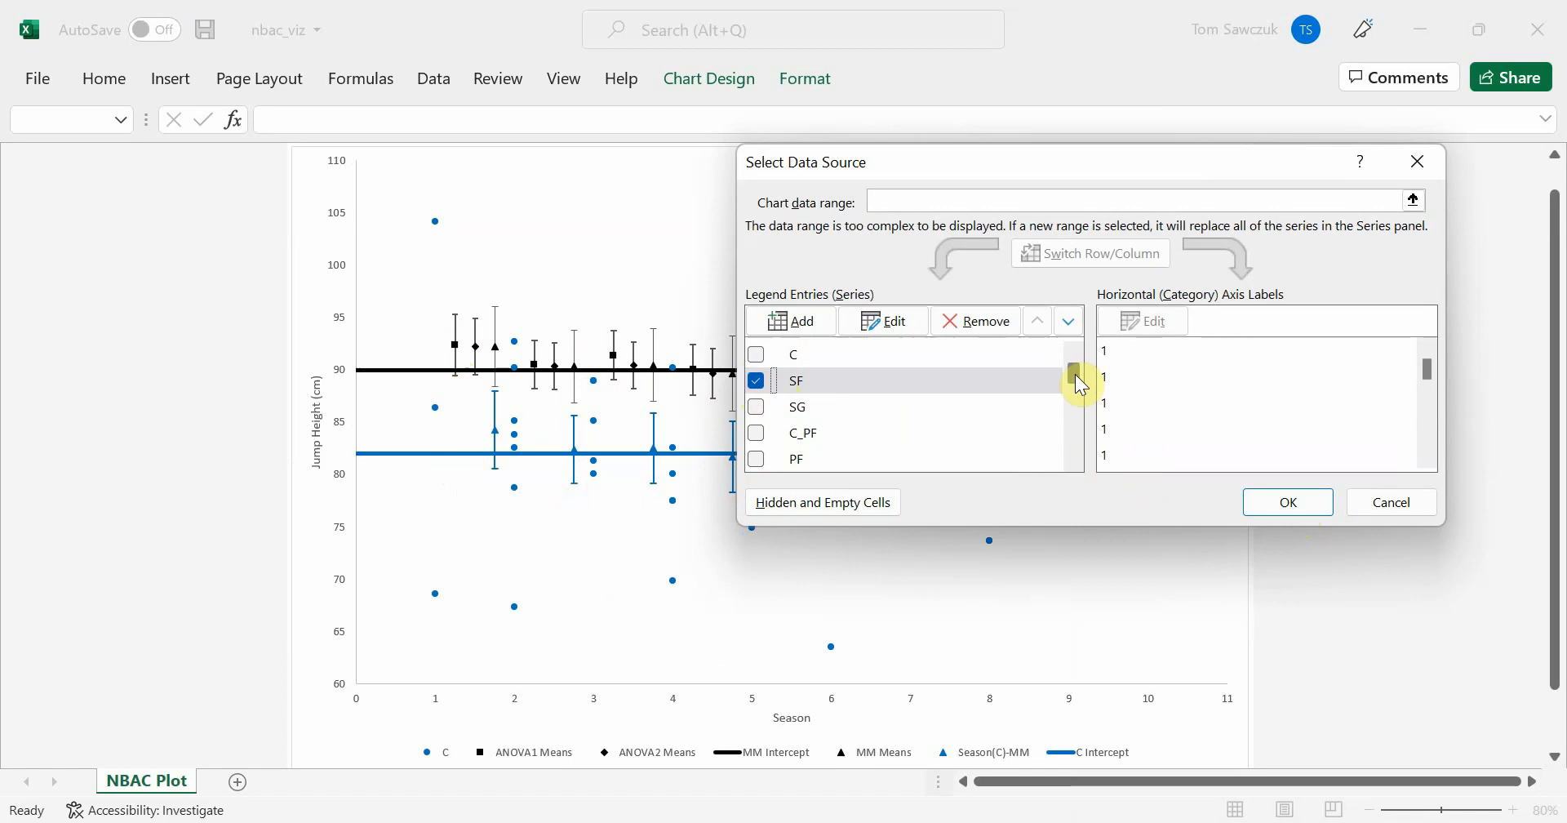
drag(1074, 376, 1076, 426)
click(756, 438)
click(759, 411)
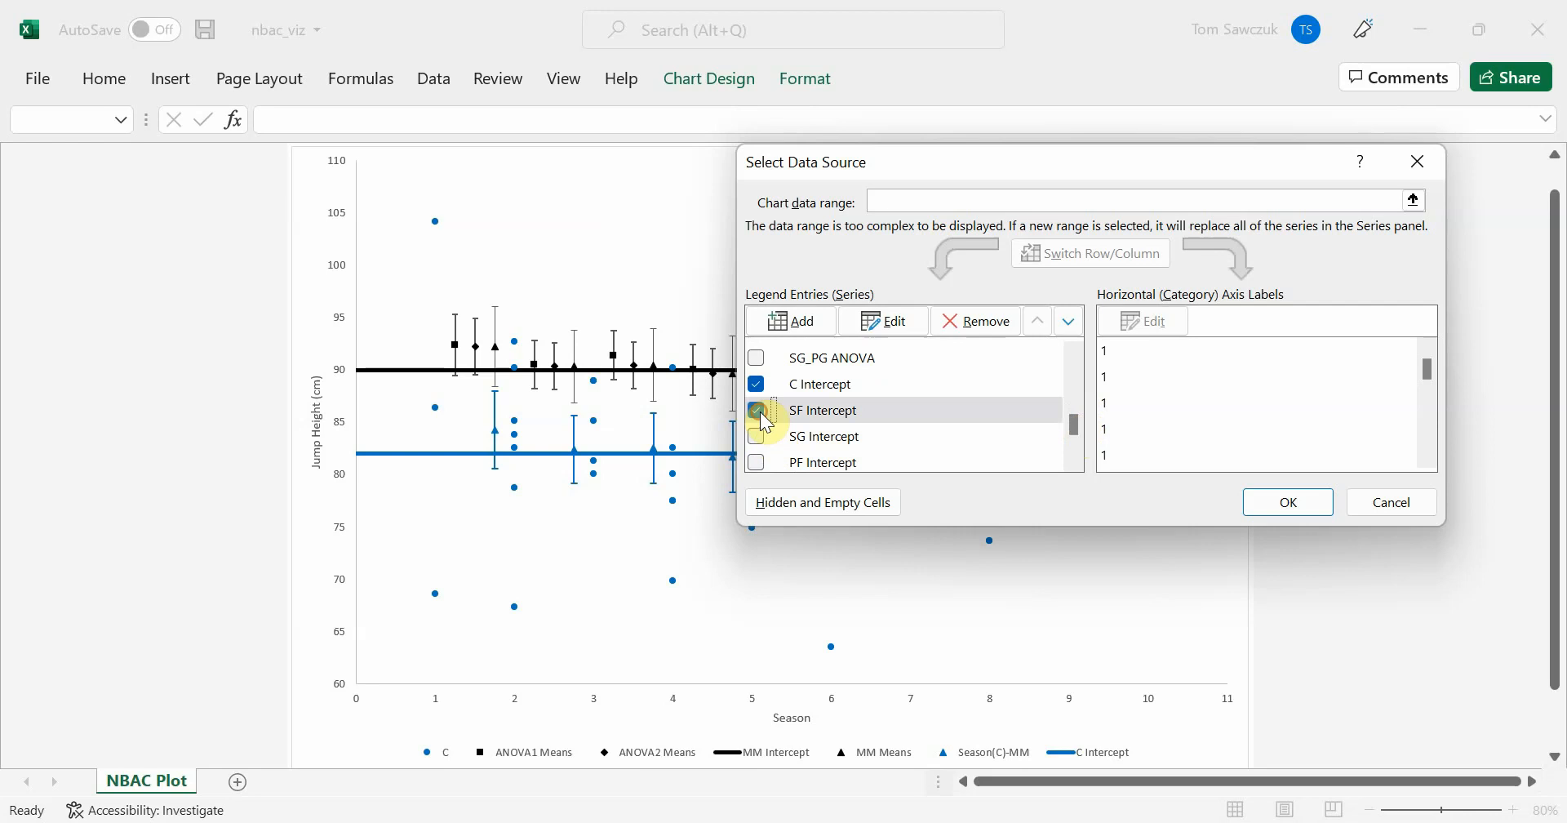
click(757, 385)
click(1275, 510)
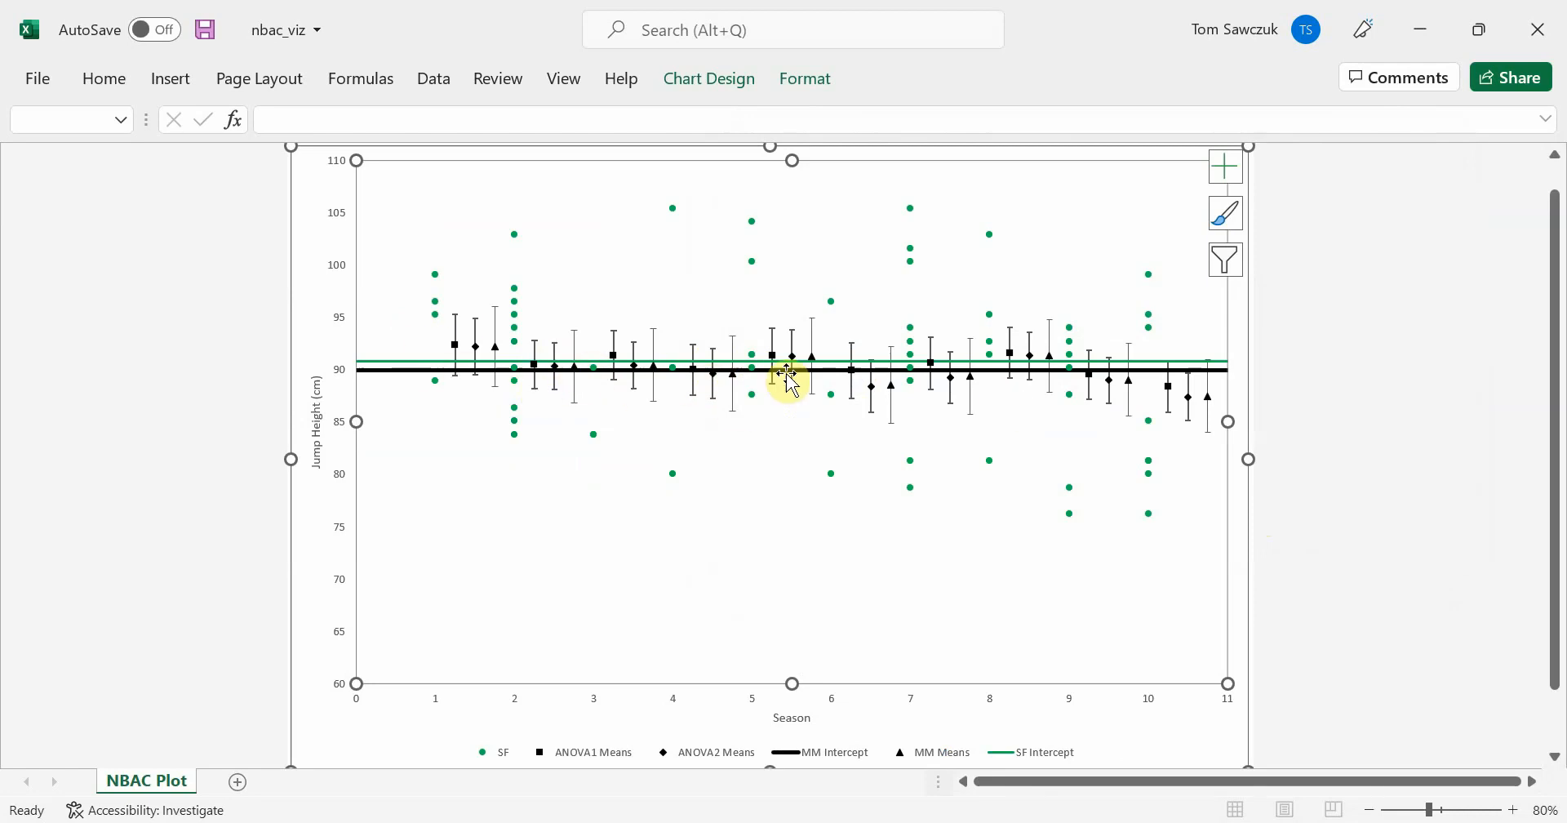
- Replace the chart's SF and SF Intercept series with SG, SG Intercept and Season(SG)-MM
right_click(689, 547)
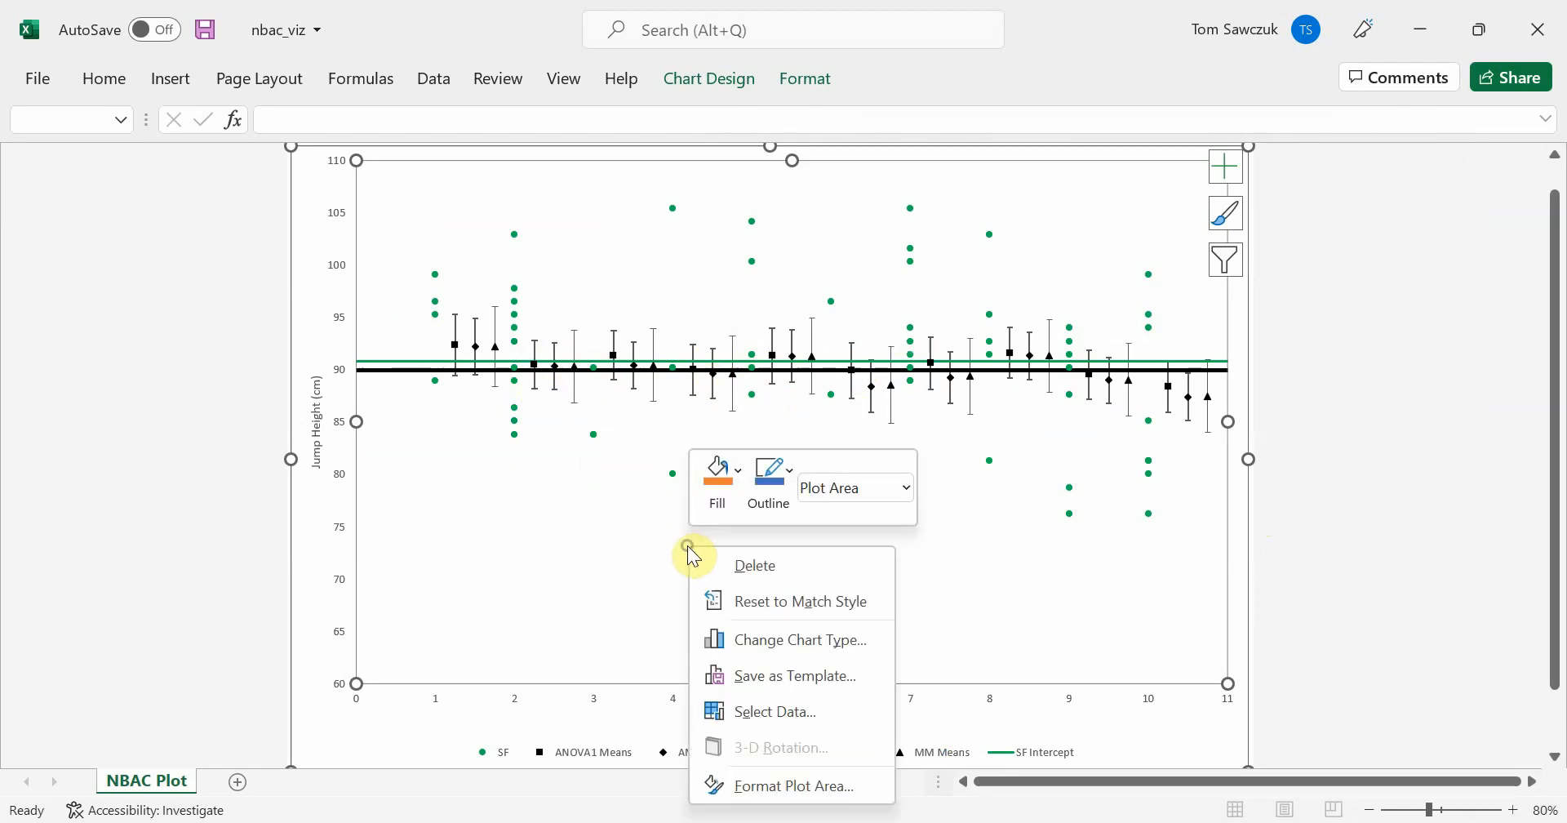
click(829, 717)
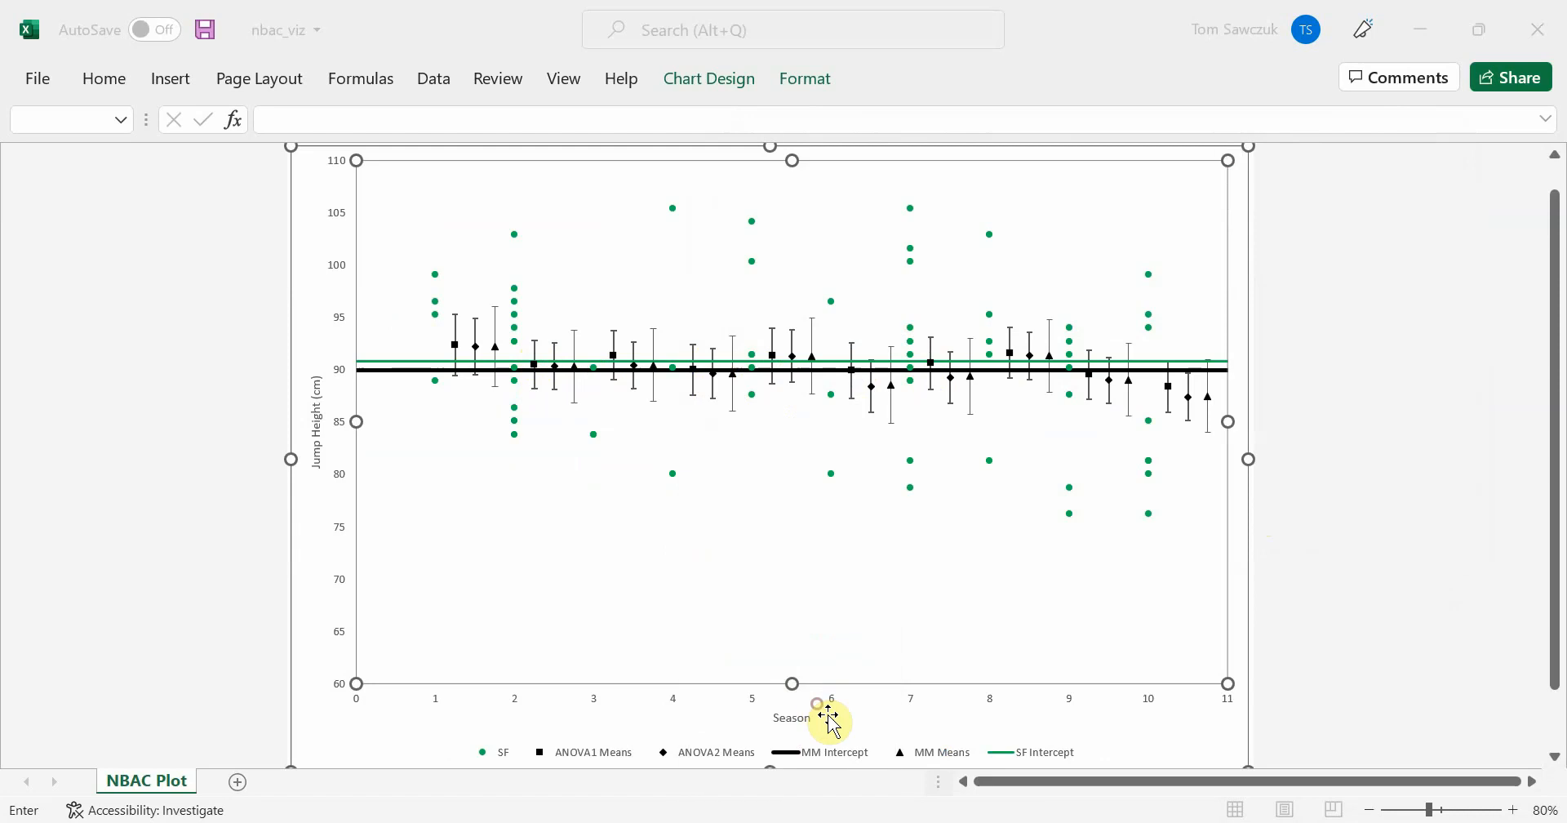
click(753, 408)
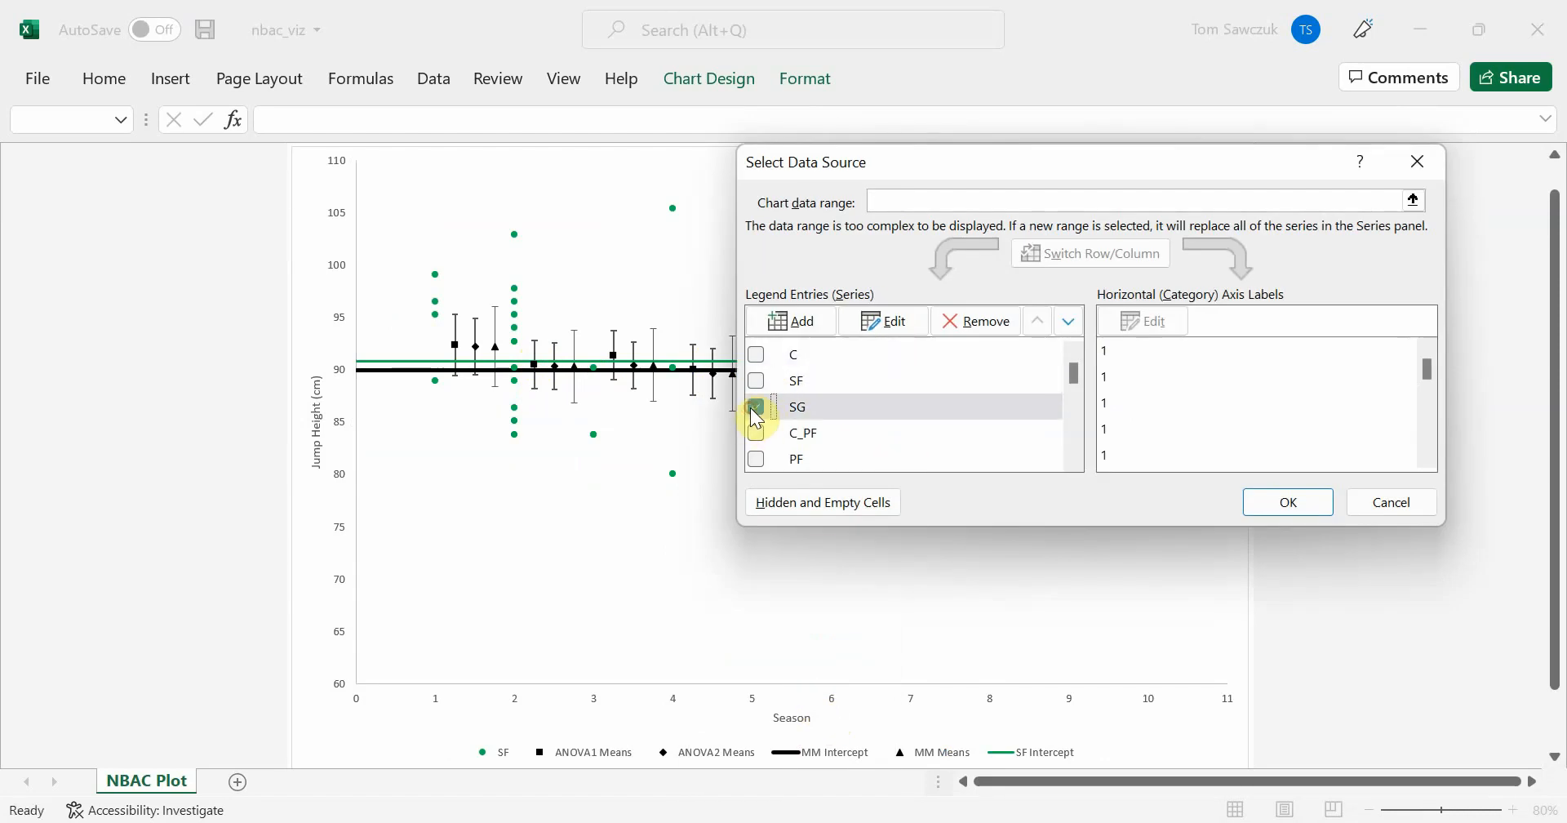
drag(1066, 388, 1076, 424)
click(757, 434)
click(755, 410)
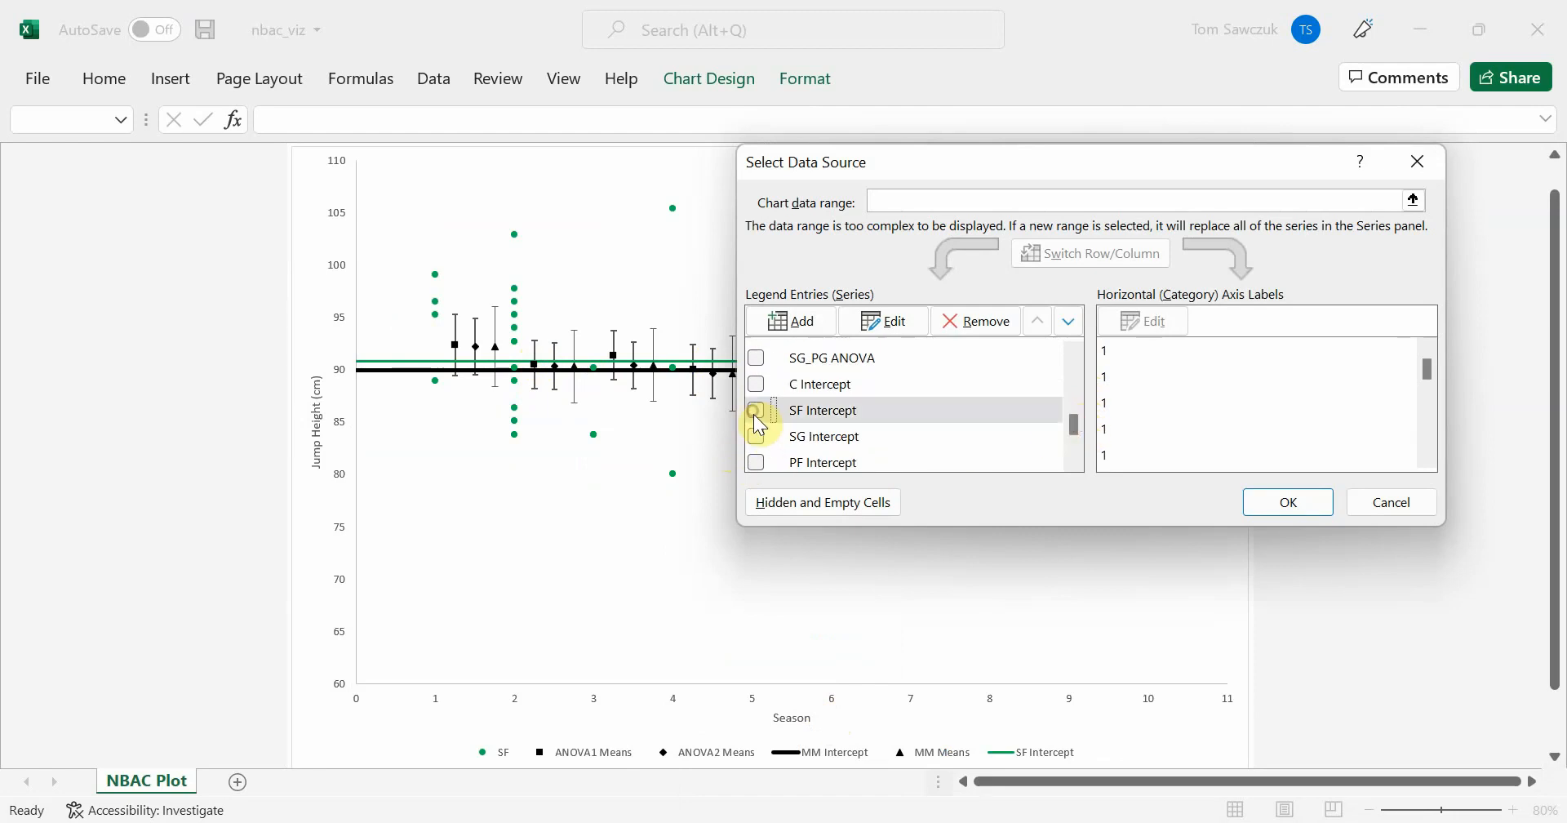
click(757, 435)
click(1257, 504)
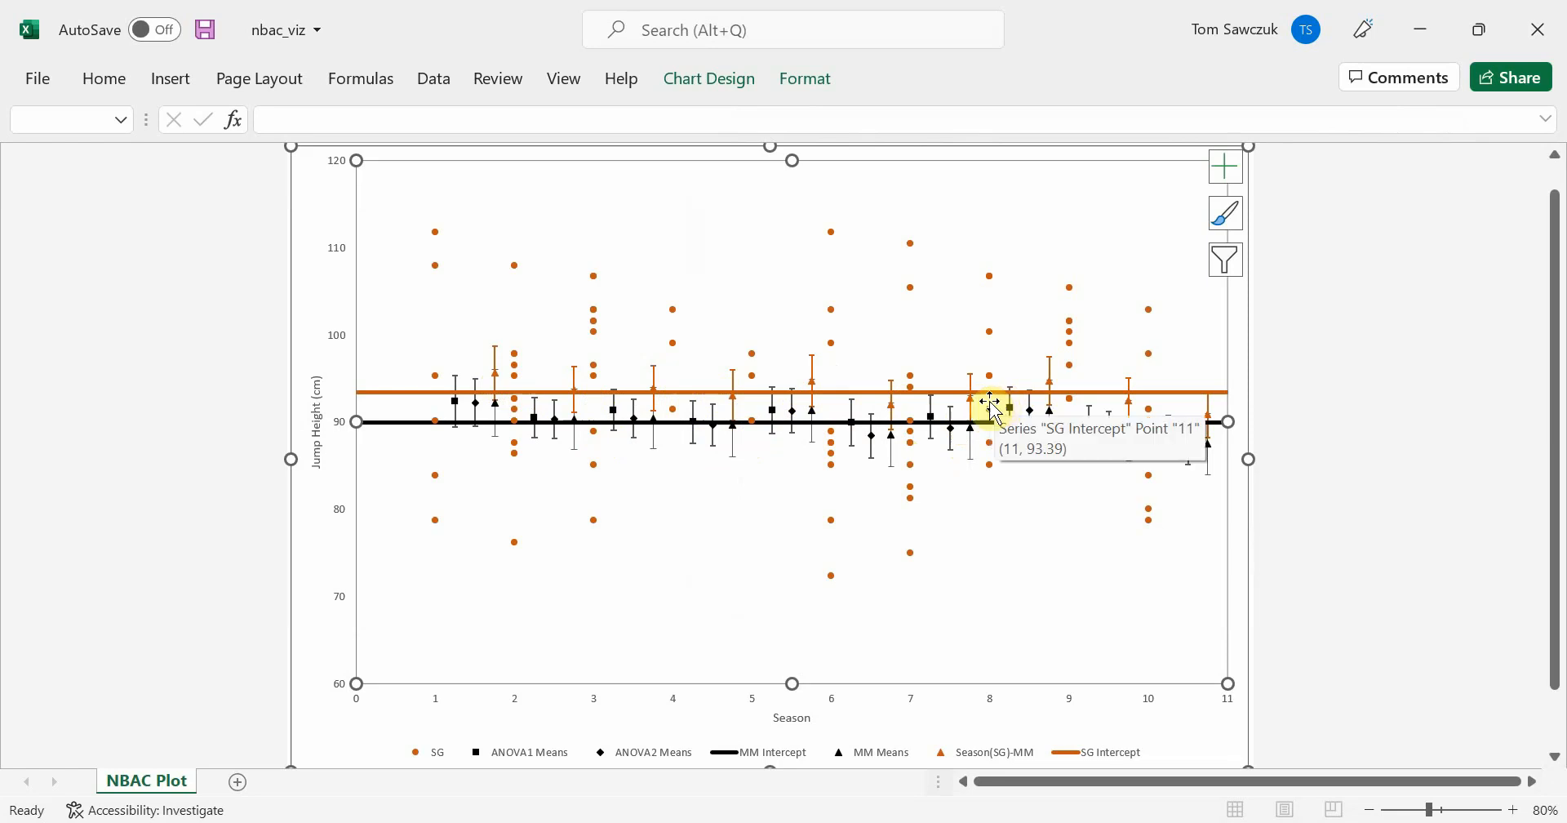
- Add the C and SF series alongside SG in the chart and remove the Season(SG)-MM series
right_click(723, 598)
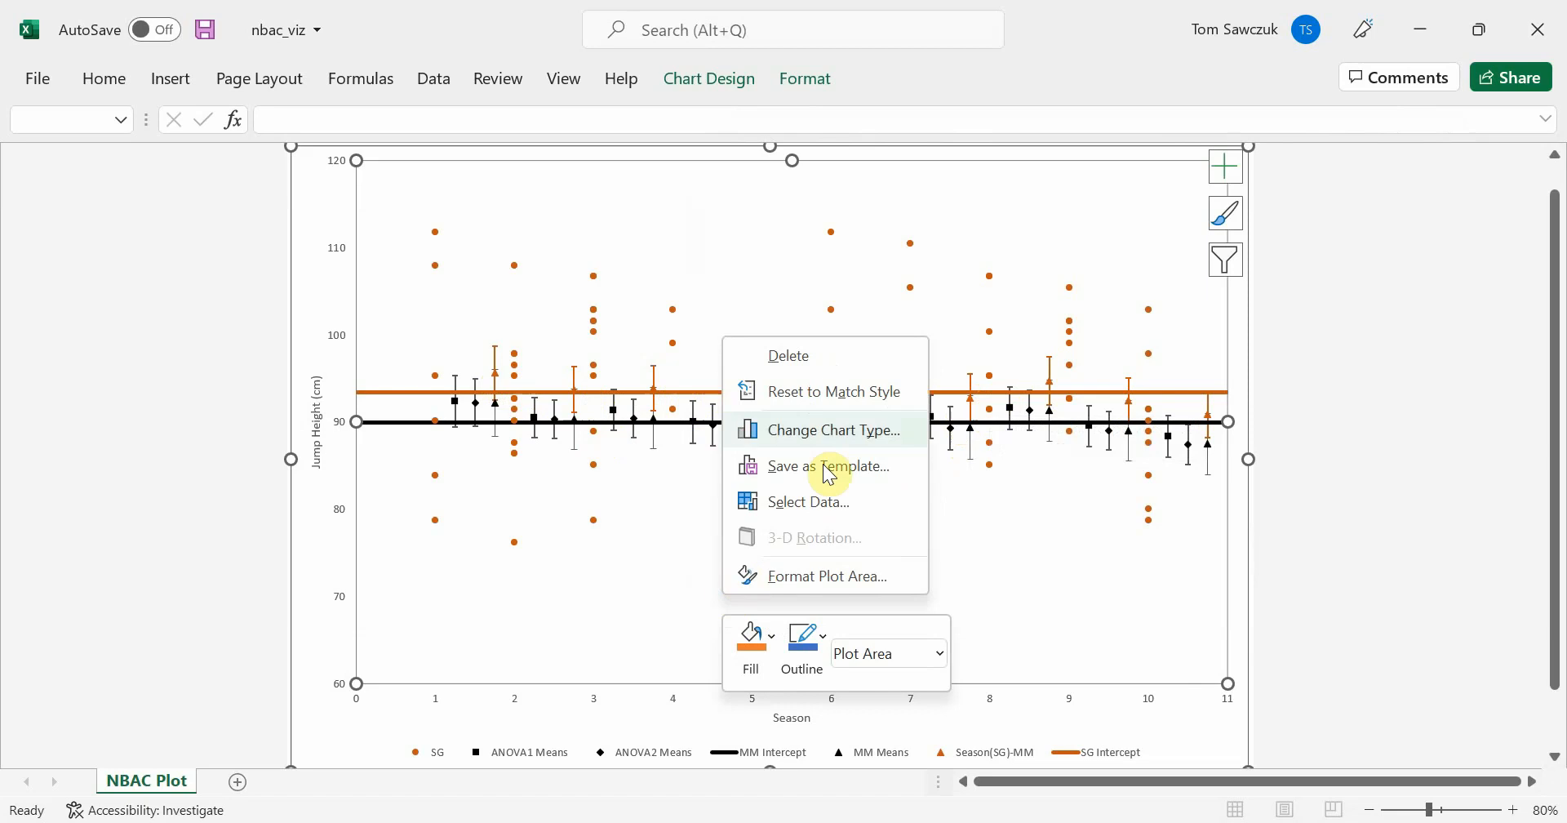
click(859, 503)
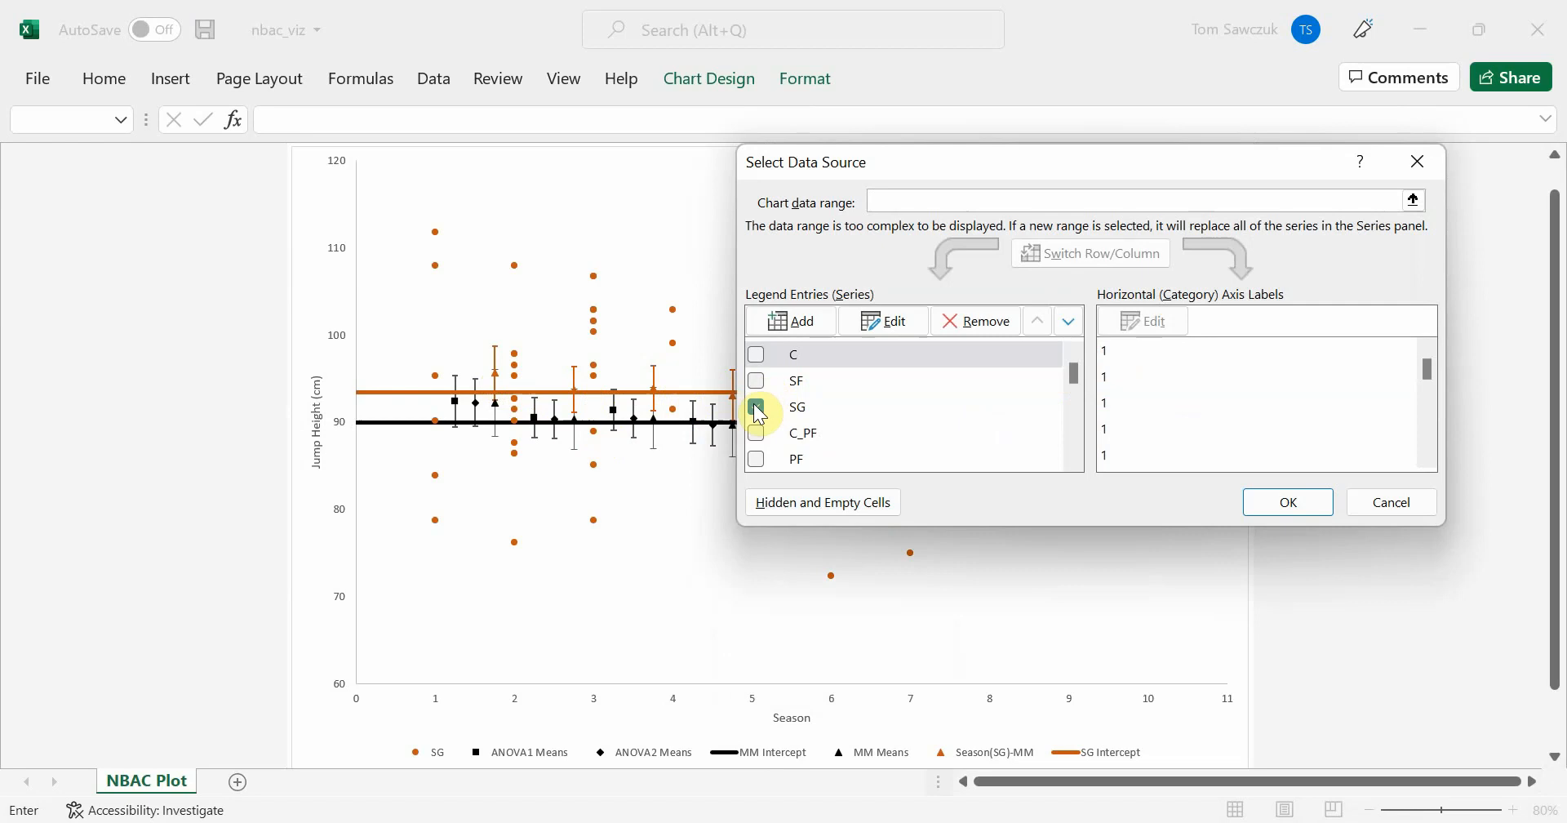
click(756, 408)
click(756, 381)
click(756, 355)
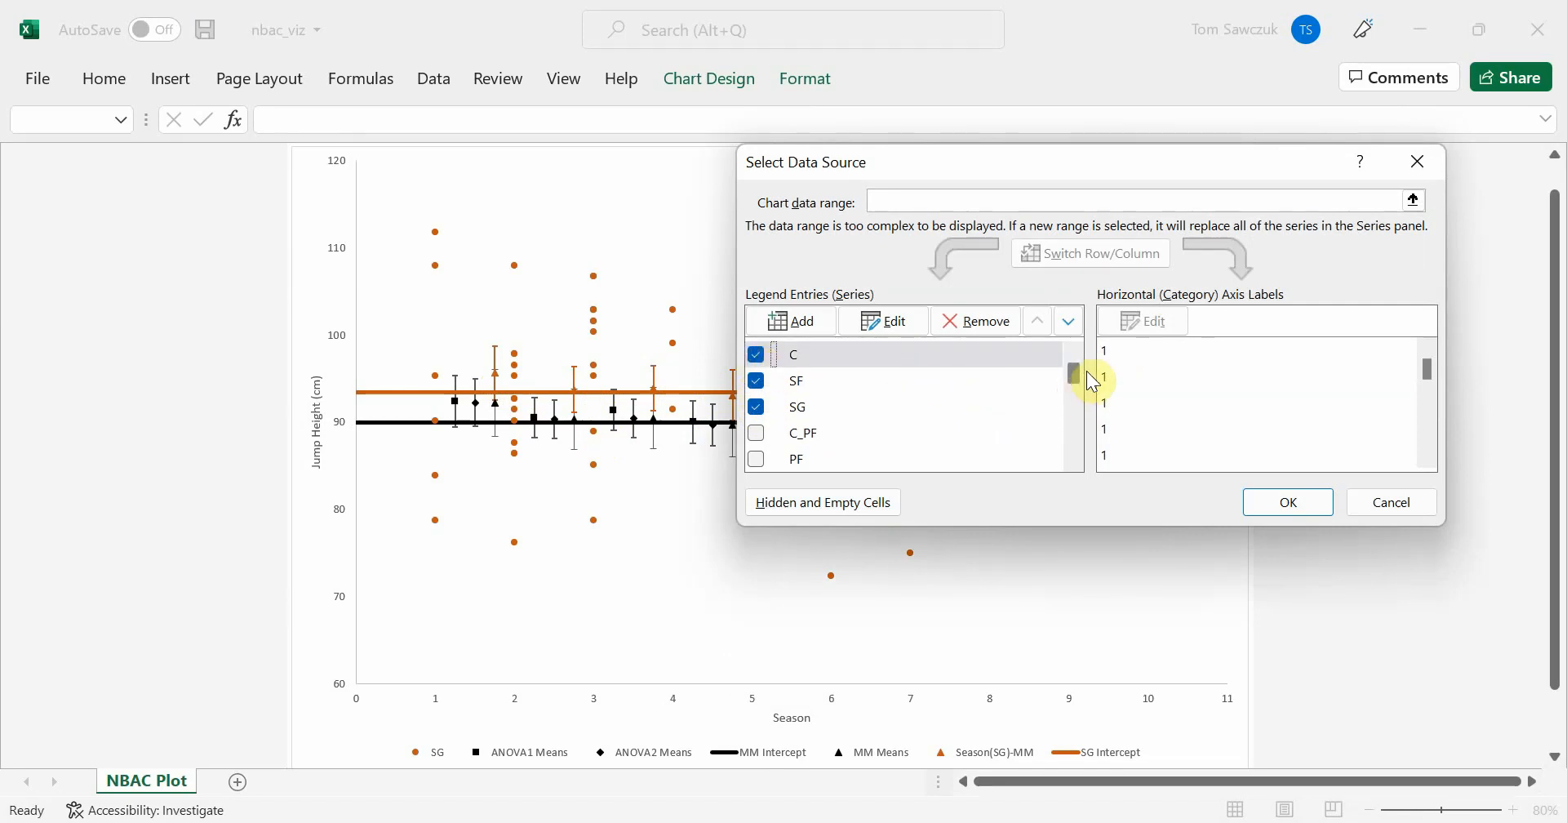
scroll(1074, 379, down, 5)
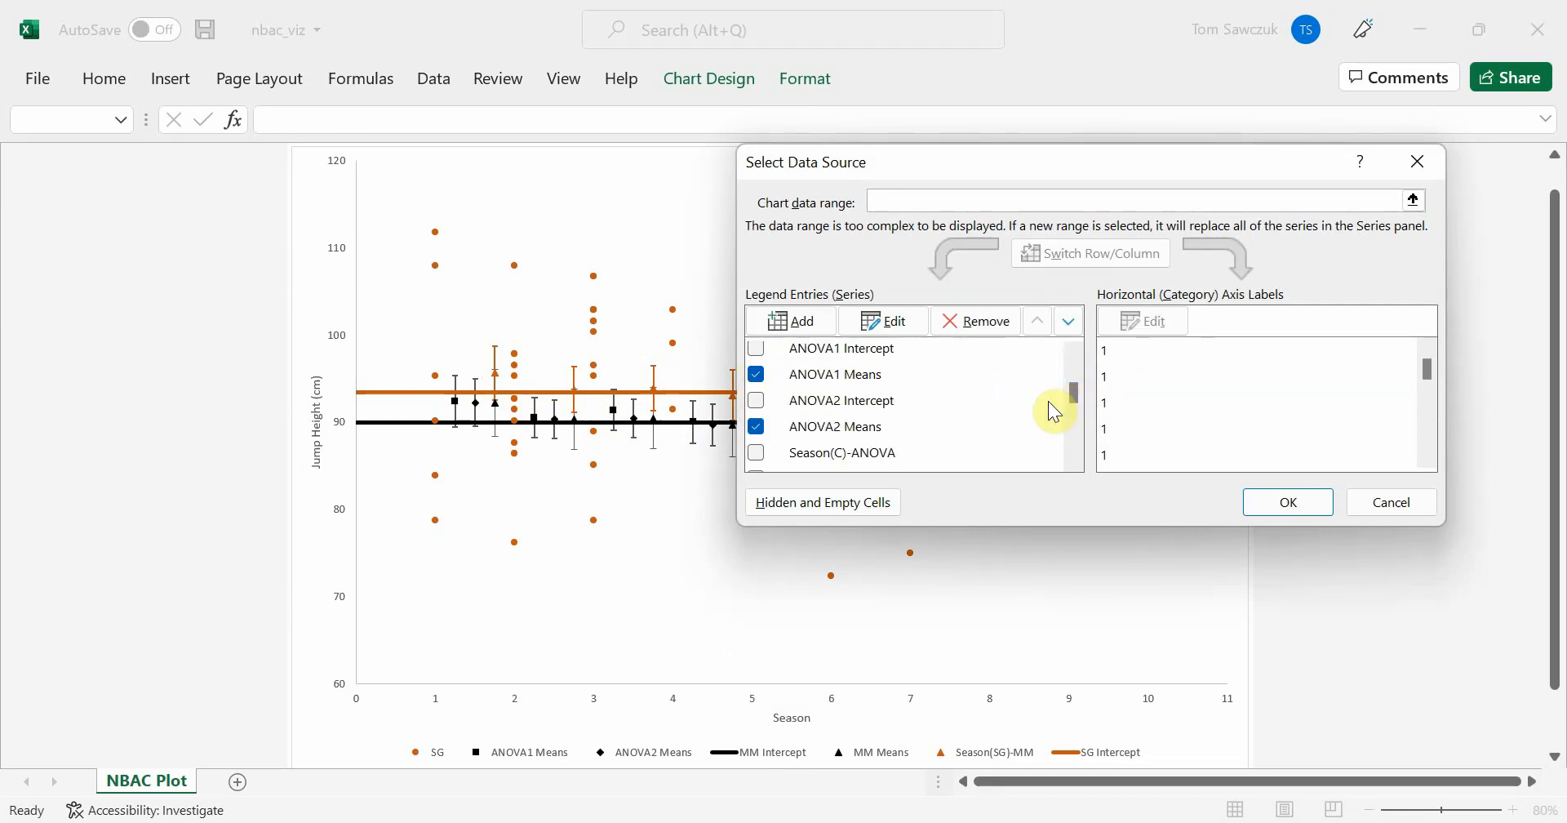
drag(1077, 408, 1077, 424)
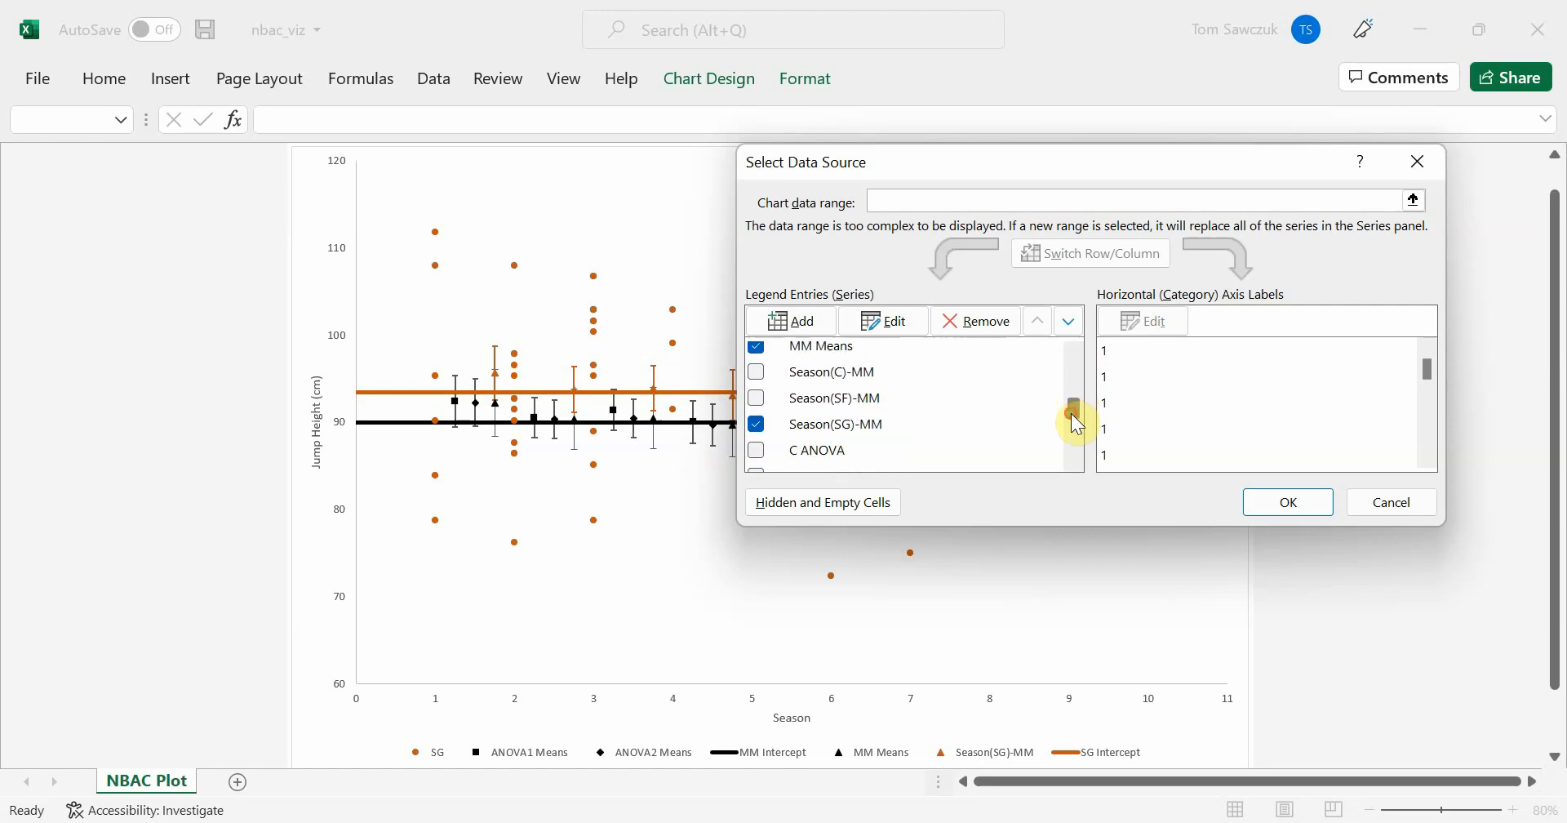
click(756, 424)
click(1301, 501)
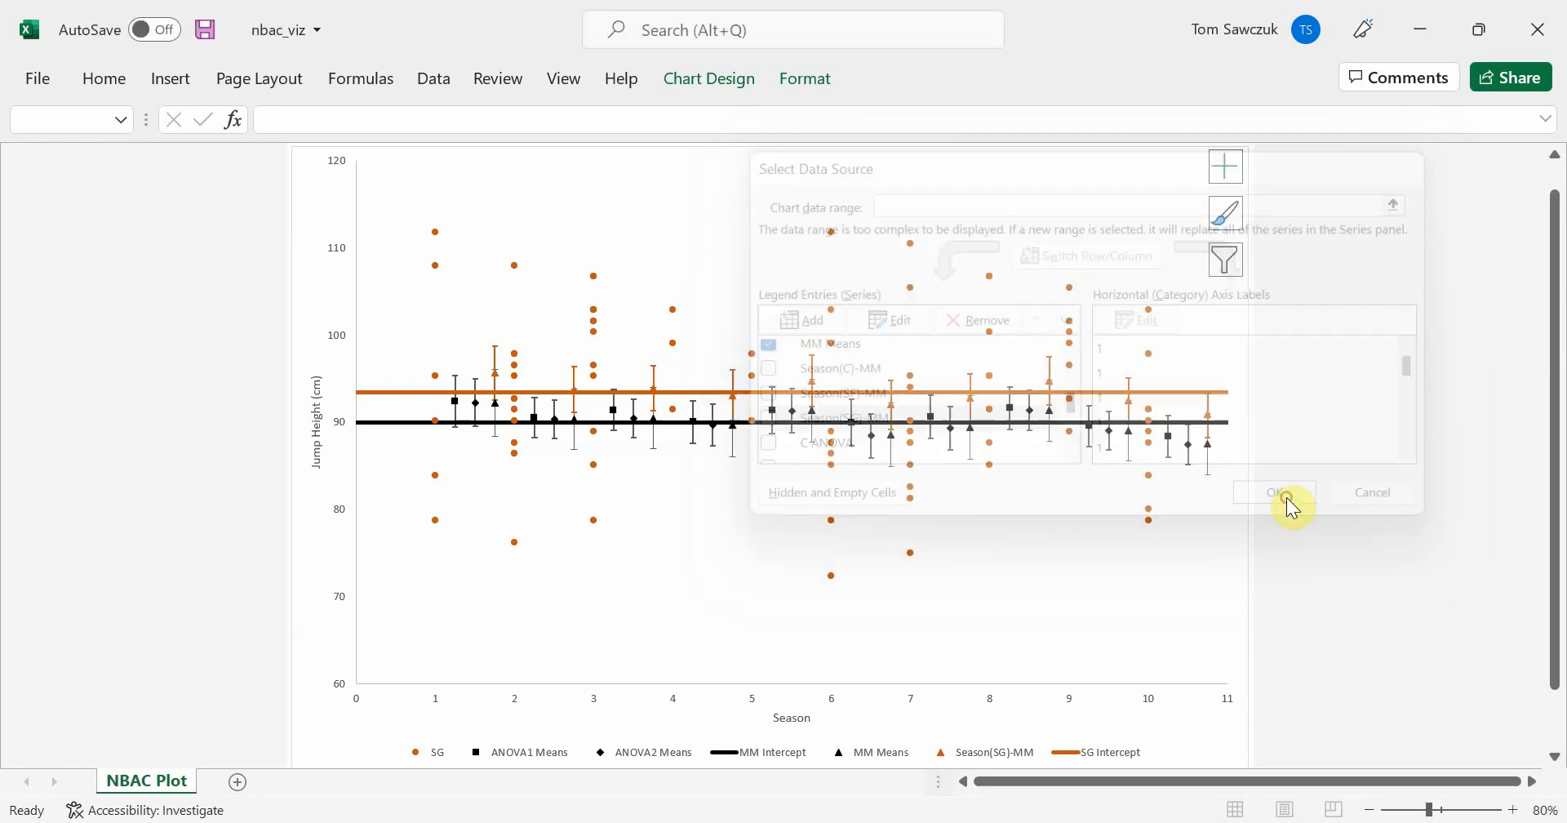